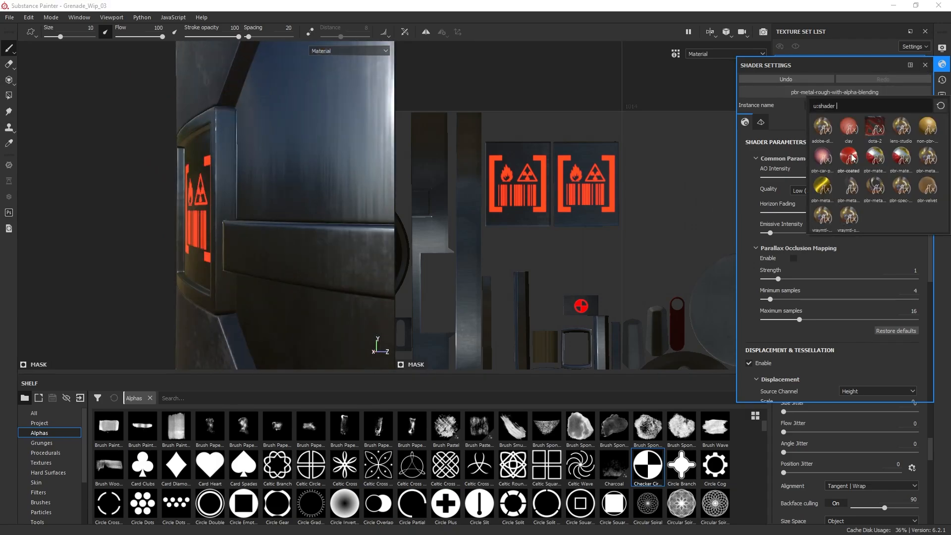
- Close the shader settings and lower the Opacity channel of the Glass fill layer inside the Glass folder
click(925, 65)
scroll(798, 198, down, 5)
click(811, 247)
scroll(812, 247, down, 1)
click(828, 261)
scroll(849, 446, down, 10)
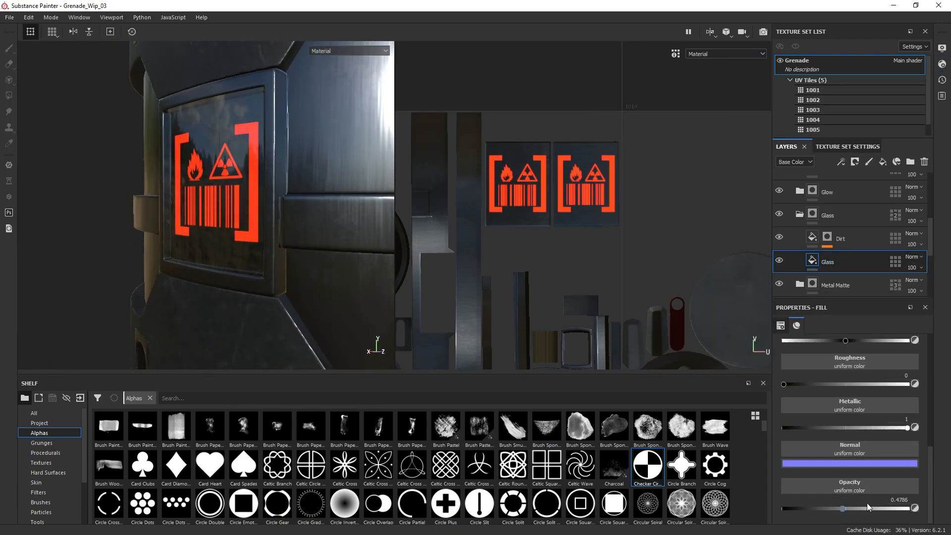
alt+drag(238, 199, 295, 193)
scroll(295, 193, down, 5)
click(847, 147)
click(787, 146)
drag(868, 508, 789, 508)
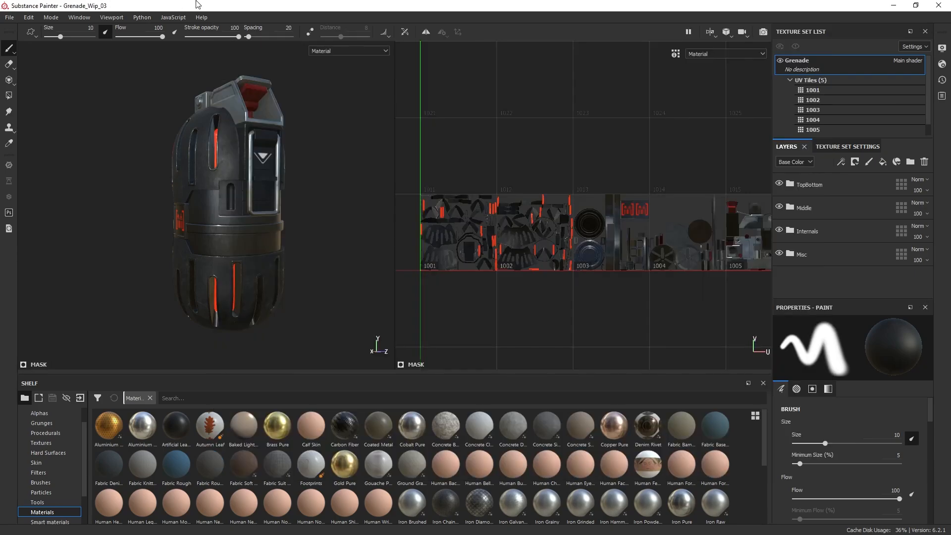
- Examine the textured grenade from several angles, looking at the painted metal shells, glowing slots, warning panel and handle
alt+drag(206, 235, 297, 240)
alt+right_drag(297, 240, 295, 284)
alt+drag(242, 257, 284, 251)
alt+middle_drag(285, 251, 346, 231)
alt+drag(247, 218, 193, 203)
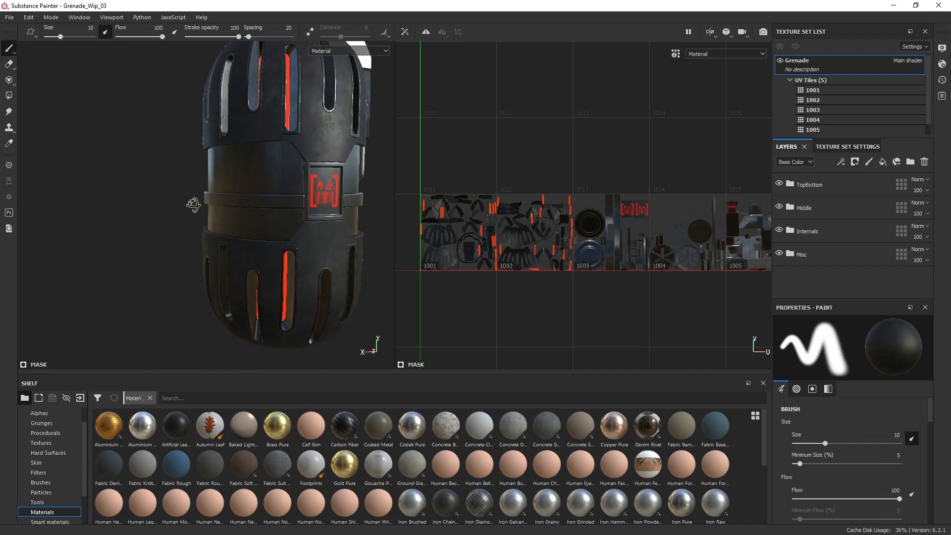
alt+middle_drag(194, 203, 208, 250)
alt+drag(247, 243, 200, 238)
alt+middle_drag(257, 233, 198, 237)
alt+drag(278, 221, 231, 216)
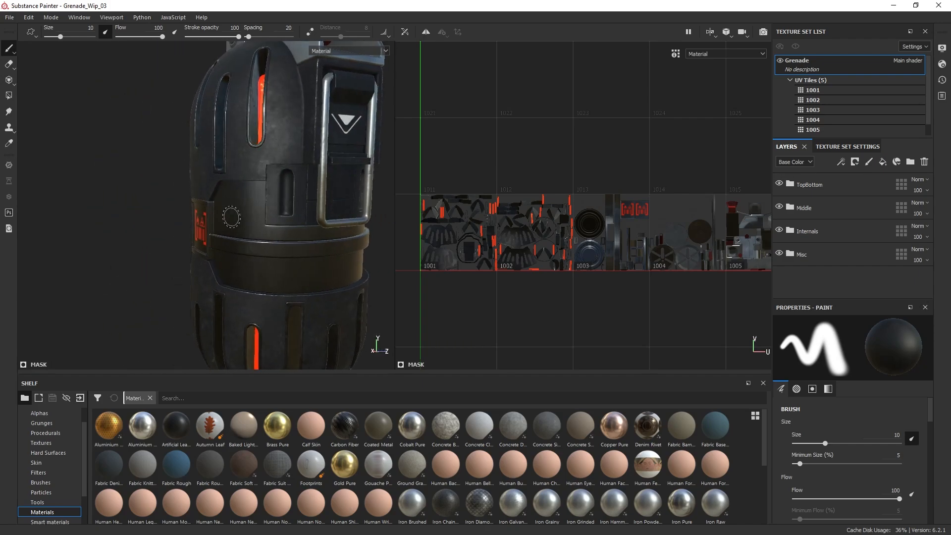
alt+right_drag(285, 211, 285, 190)
alt+drag(285, 189, 223, 212)
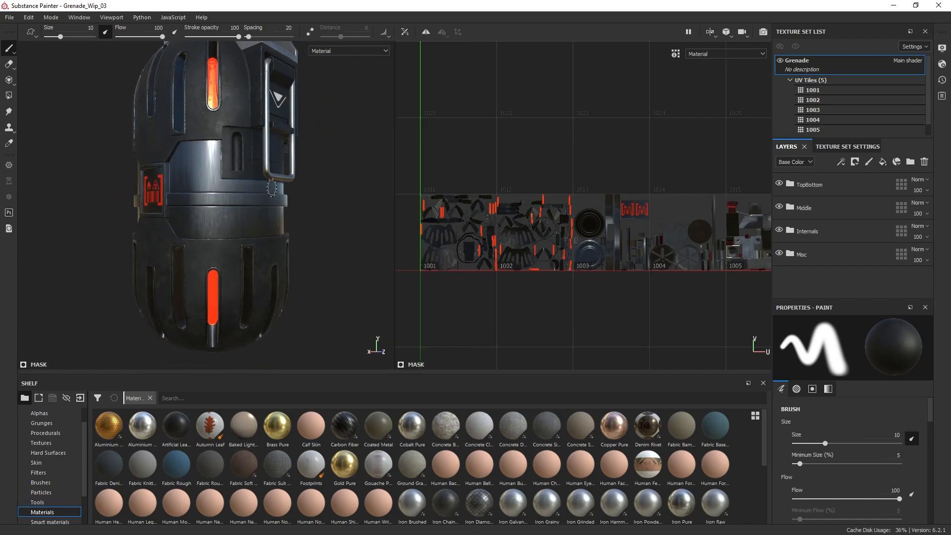
alt+drag(274, 164, 253, 174)
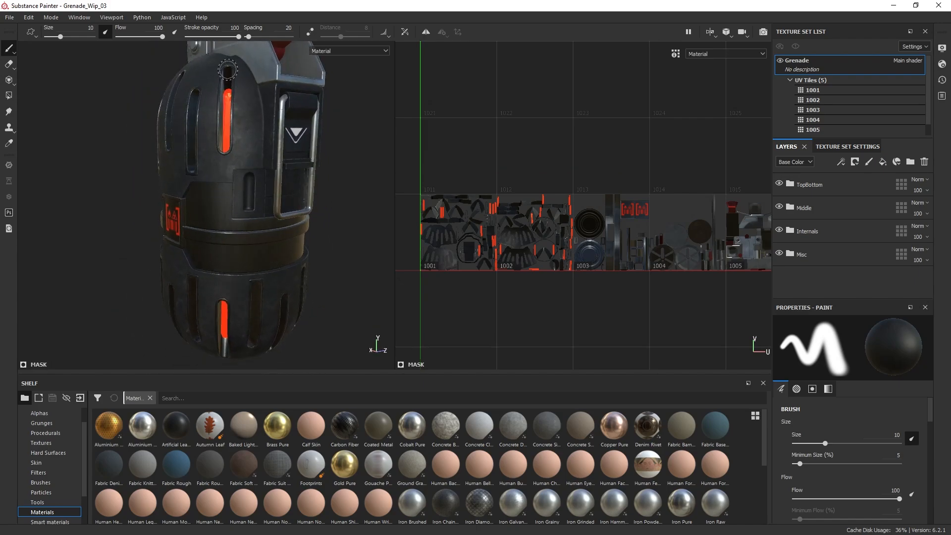
mouse_move(214, 221)
alt+mouse_down()
mouse_move(248, 221)
mouse_move(173, 218)
mouse_move(369, 211)
mouse_move(223, 216)
alt+mouse_up()
scroll(363, 195, down, 3)
alt+drag(363, 195, 179, 210)
scroll(322, 234, down, 2)
alt+drag(285, 191, 223, 185)
scroll(264, 197, down, 2)
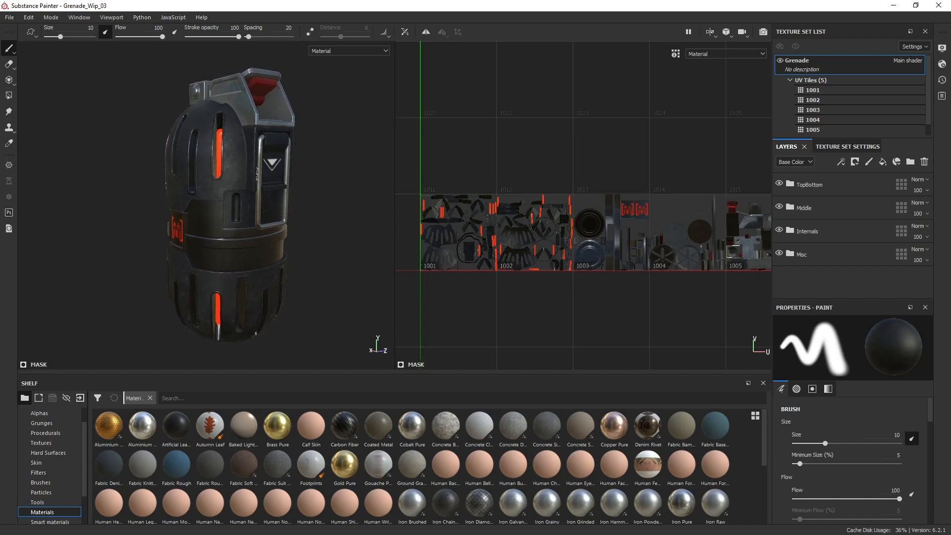
alt+drag(248, 179, 230, 185)
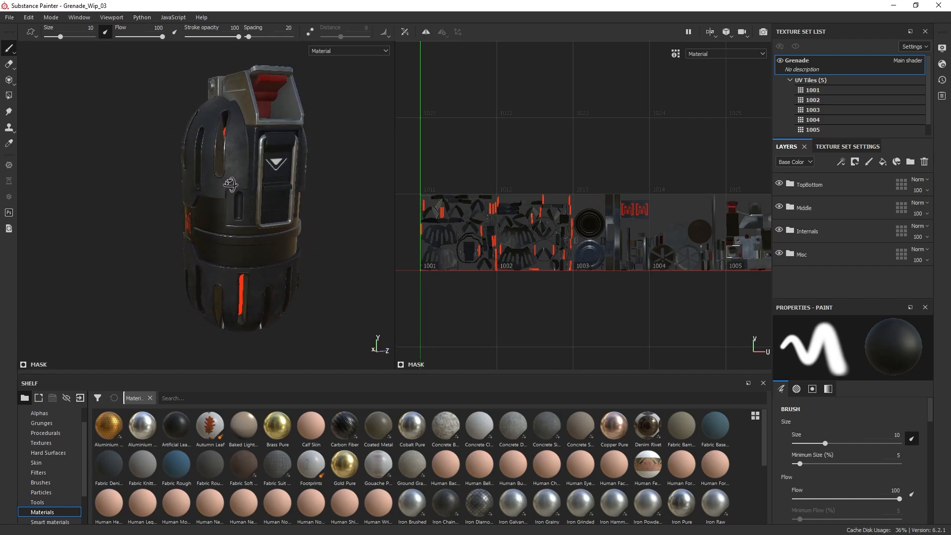
alt+drag(320, 257, 301, 195)
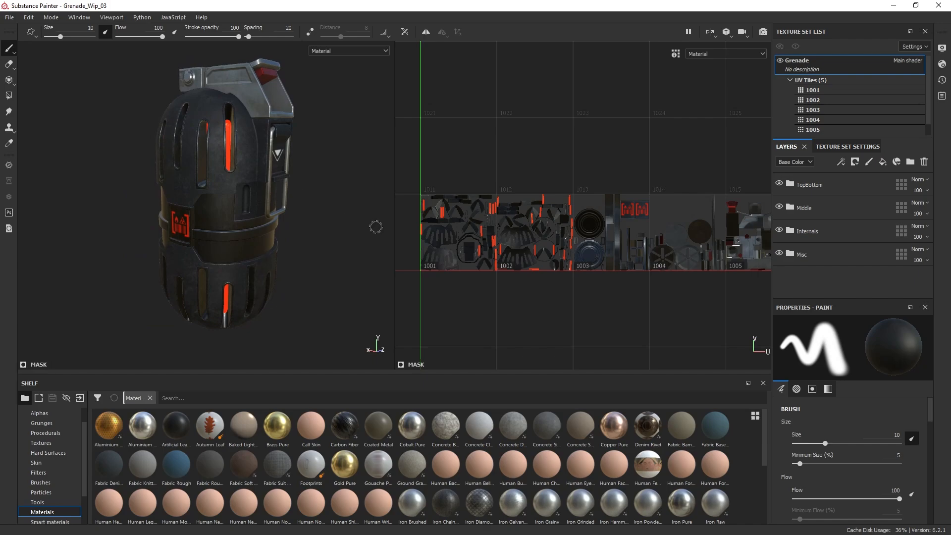
alt+drag(275, 190, 254, 199)
alt+right_drag(273, 138, 291, 197)
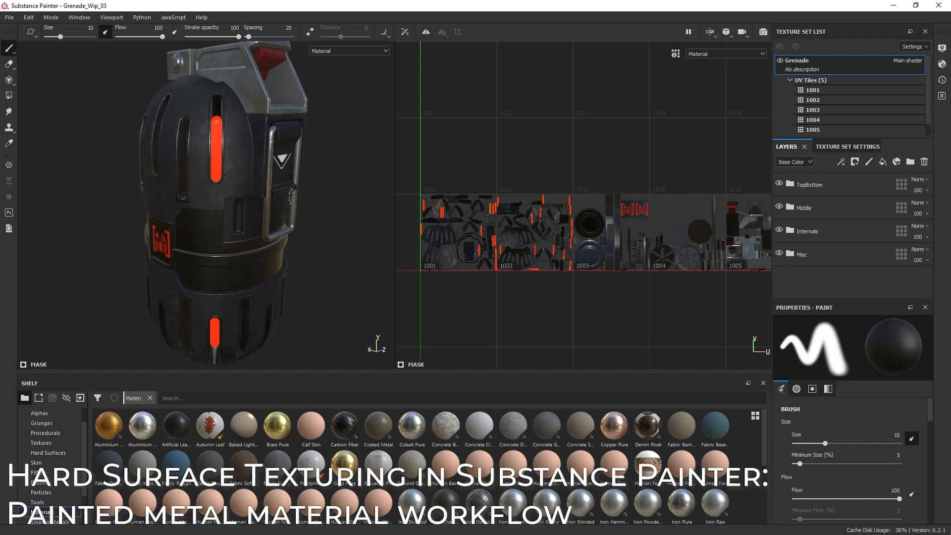
alt+middle_drag(291, 197, 312, 194)
alt+right_drag(312, 193, 301, 169)
alt+drag(301, 170, 322, 170)
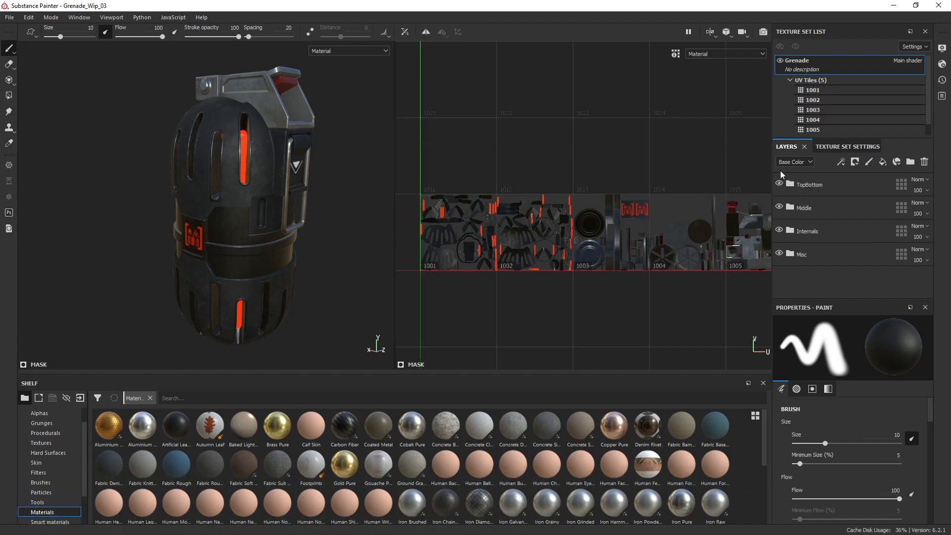
- Hide the Glow, Metal Gloss and Metal Matte folders in TopBottom to inspect the bare shells, and show all three again
click(789, 190)
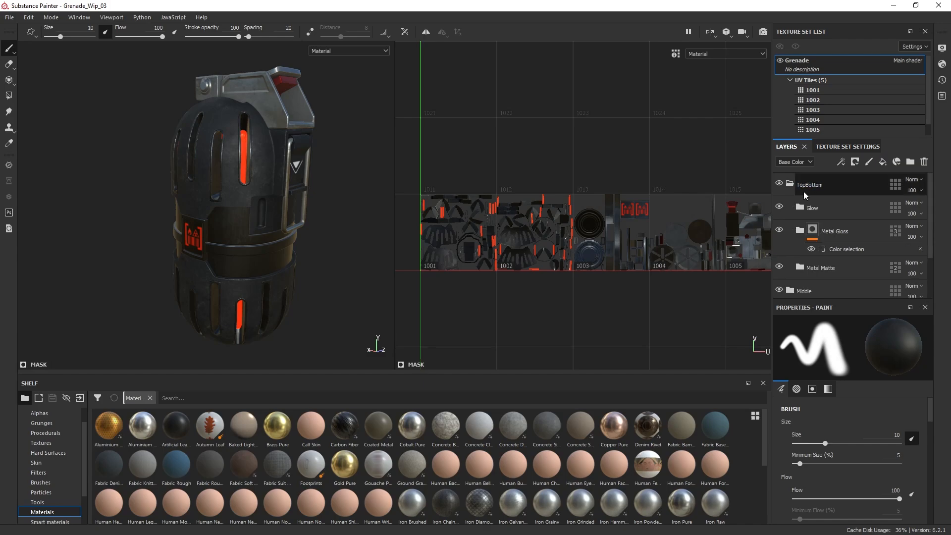
click(779, 208)
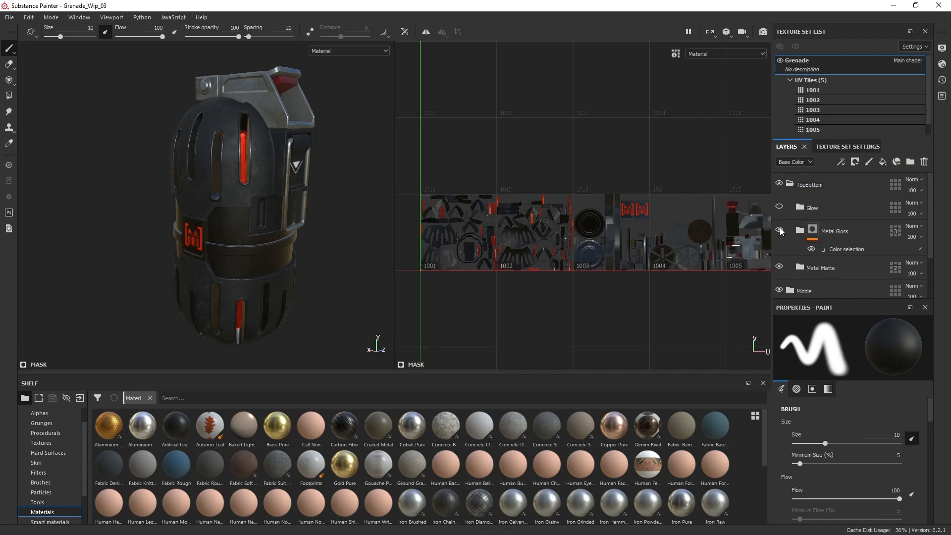
click(779, 230)
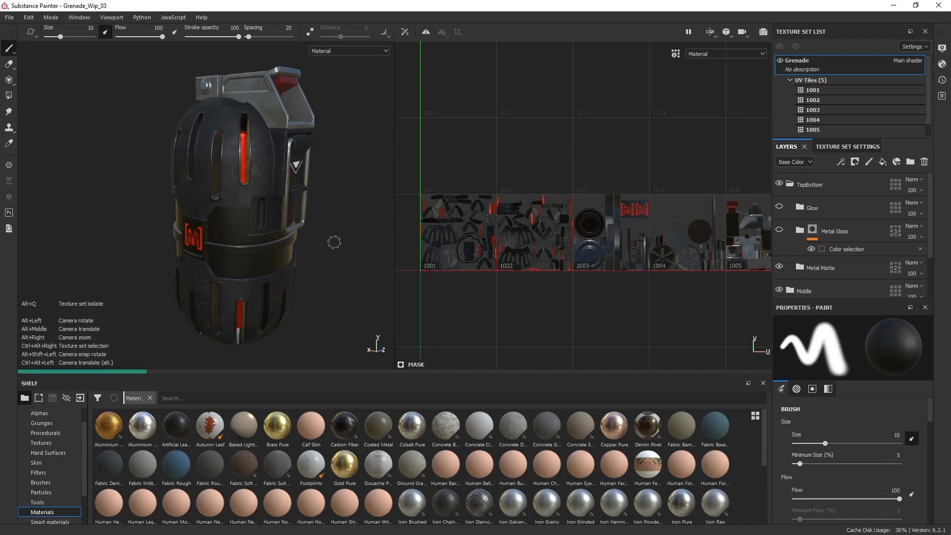
alt+drag(364, 245, 344, 225)
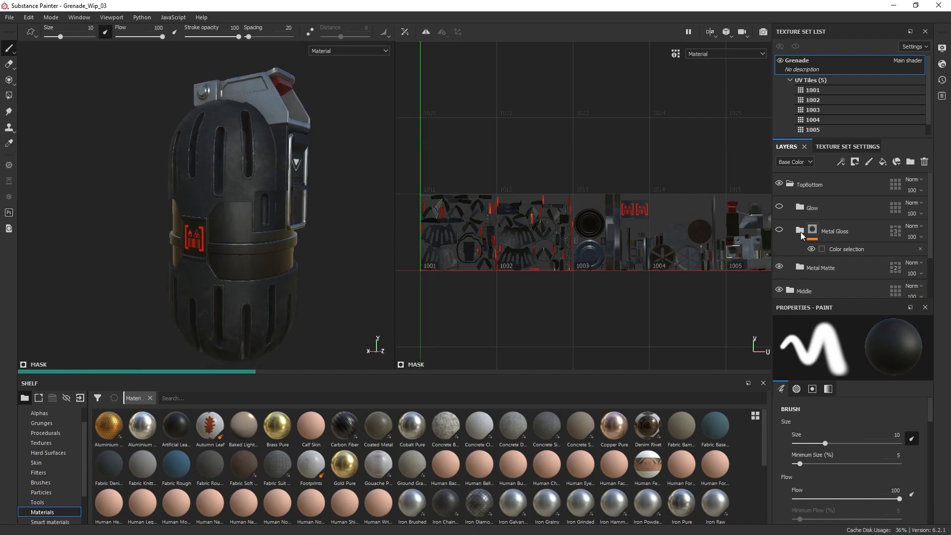
click(780, 267)
alt+drag(308, 192, 266, 206)
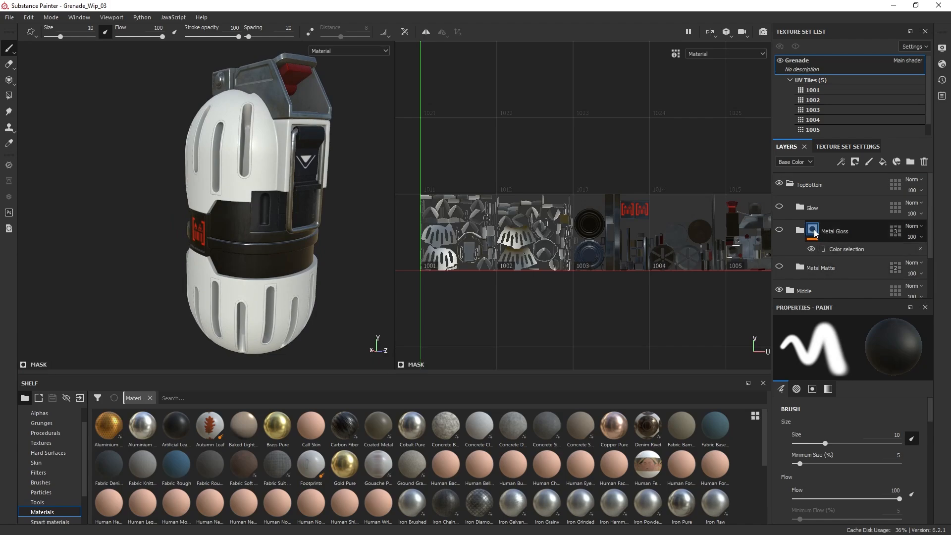
click(779, 268)
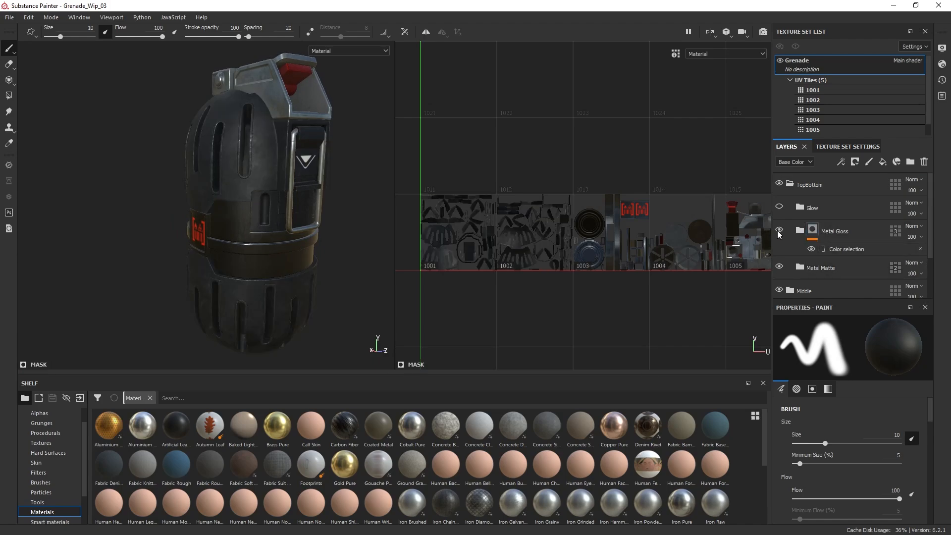
click(779, 207)
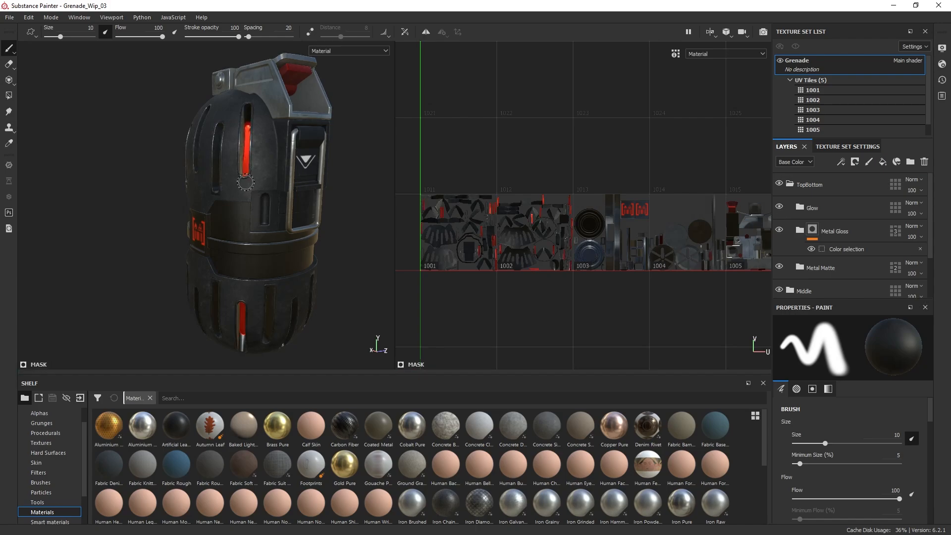
- Examine the dark metal on the upper shell, side handle and lower body from close up and from a distance
mouse_move(271, 187)
alt+mouse_down()
mouse_move(237, 179)
mouse_move(219, 212)
mouse_move(266, 210)
mouse_move(228, 208)
alt+mouse_up()
alt+right_drag(247, 205, 301, 200)
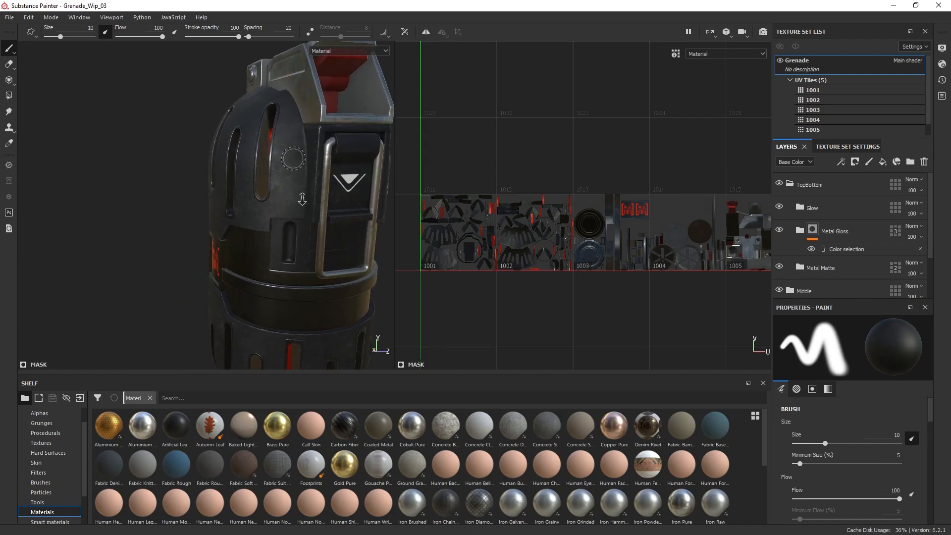
mouse_move(302, 199)
alt+mouse_down()
mouse_move(314, 231)
mouse_move(277, 211)
mouse_move(247, 208)
mouse_move(298, 209)
alt+mouse_up()
alt+right_drag(298, 209, 272, 131)
alt+middle_drag(297, 198, 250, 158)
alt+drag(268, 190, 329, 197)
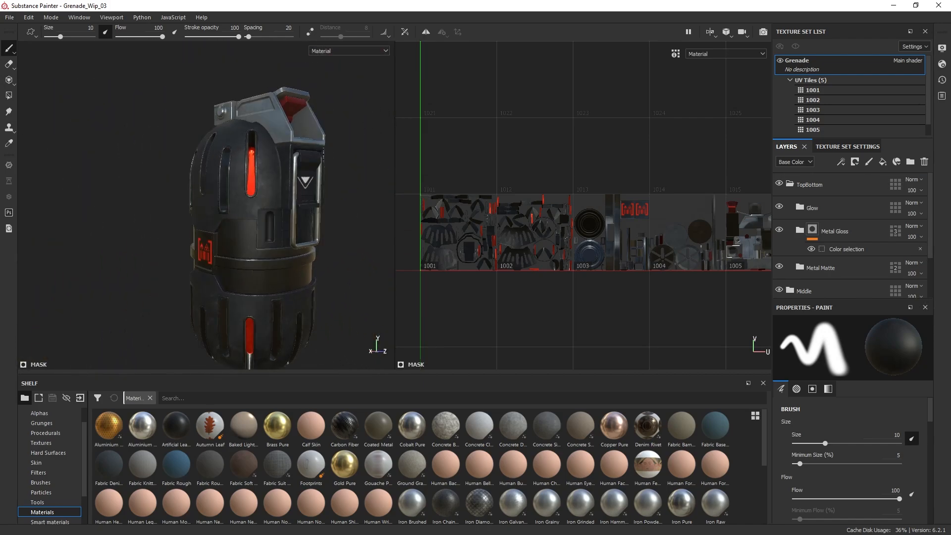
alt+middle_drag(332, 198, 303, 170)
alt+drag(319, 193, 306, 192)
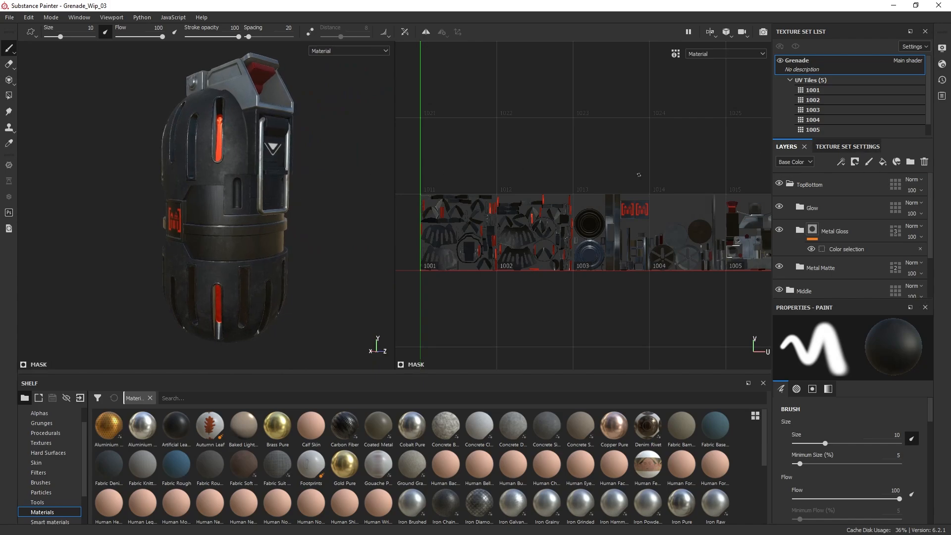
- Open the baking settings for the grenade's mesh maps
key(ctrl+shift)
key(ctrl+shift+b)
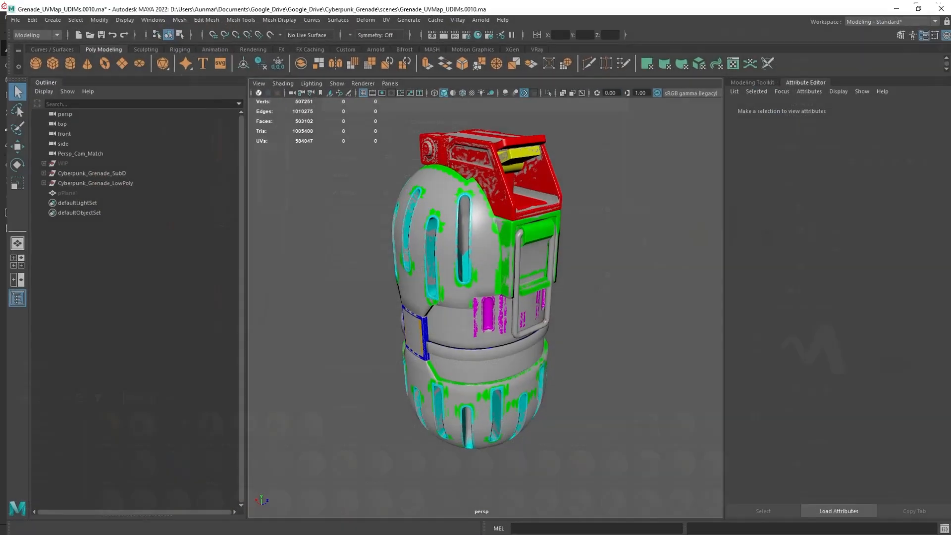
- In Maya, isolate the Cyberpunk_Grenade_SubD group, examine the color assignments on its parts, and exit isolation
mouse_move(490, 342)
alt+mouse_down()
mouse_move(534, 346)
mouse_move(498, 274)
alt+mouse_up()
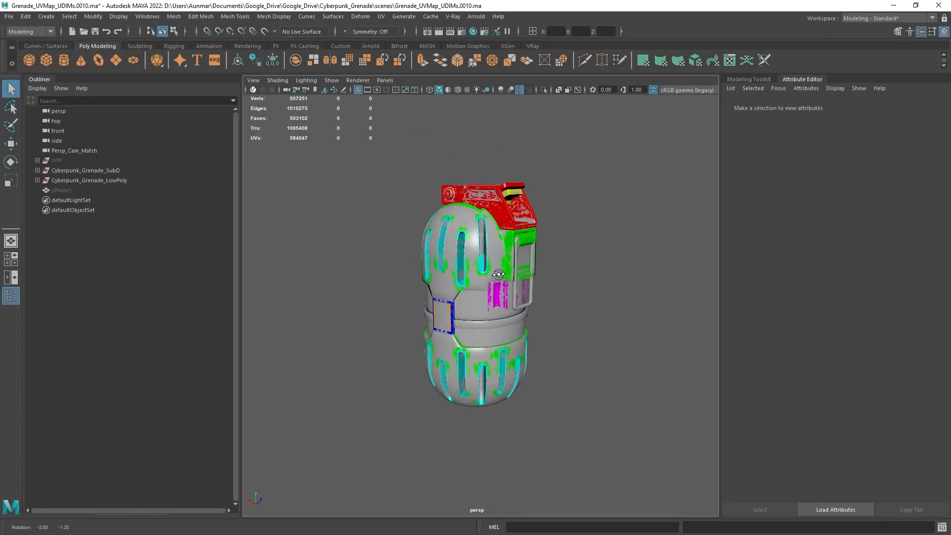
scroll(498, 274, up, 3)
click(99, 170)
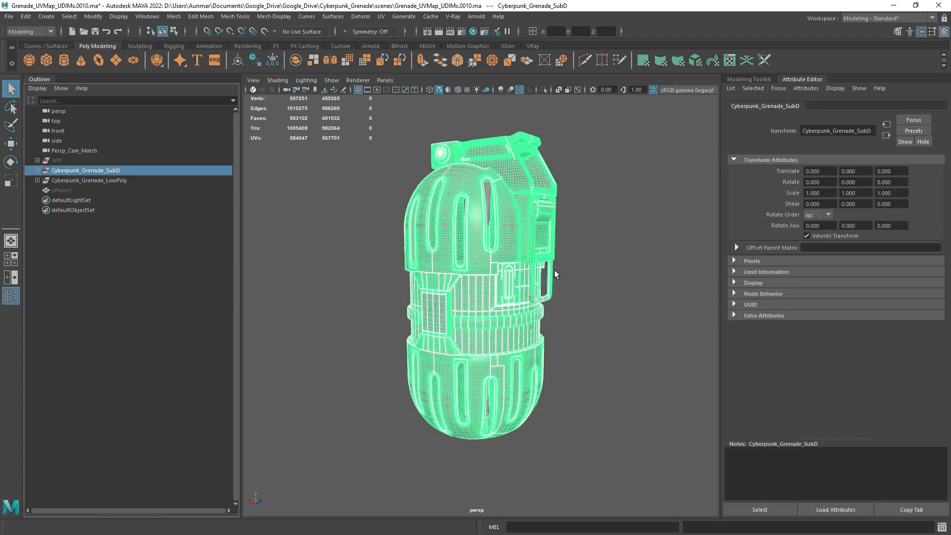
key(ctrl+1)
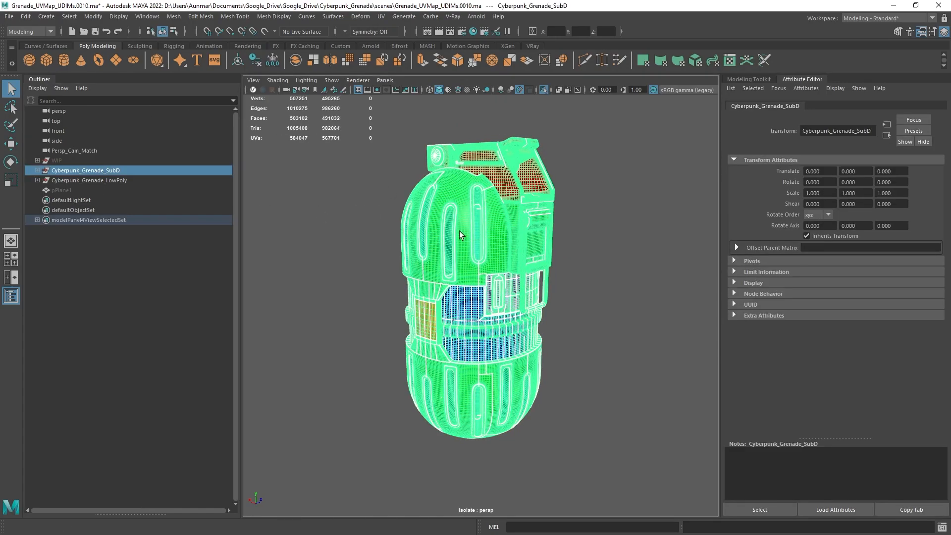
alt+drag(459, 230, 471, 228)
click(687, 221)
mouse_move(509, 285)
alt+mouse_down()
mouse_move(507, 273)
mouse_move(525, 265)
alt+mouse_up()
key(ctrl+1)
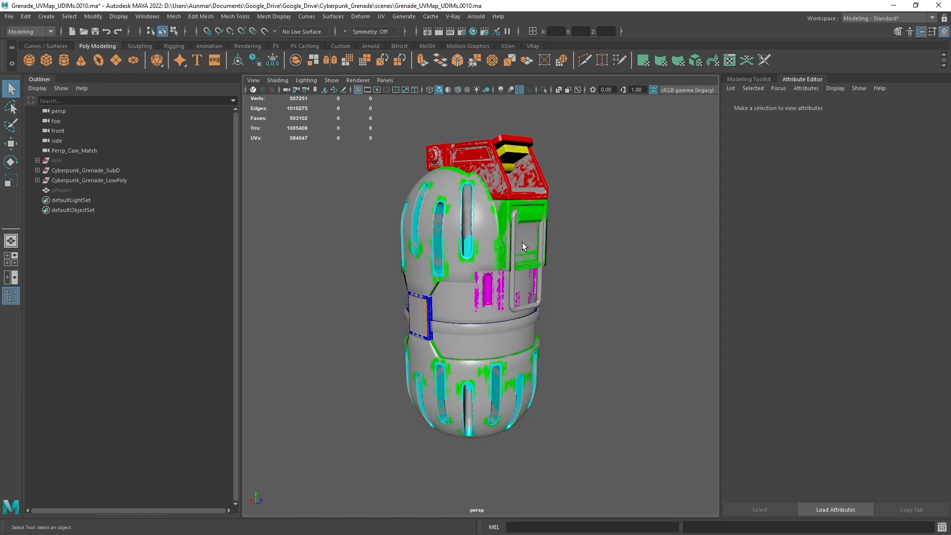
- Return to Substance Painter and close the baking settings without baking
click(894, 6)
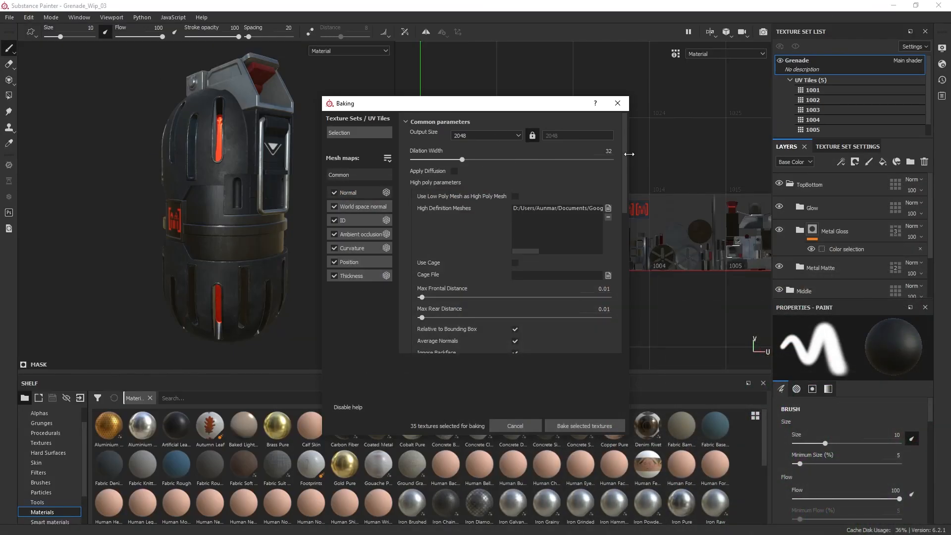
click(617, 103)
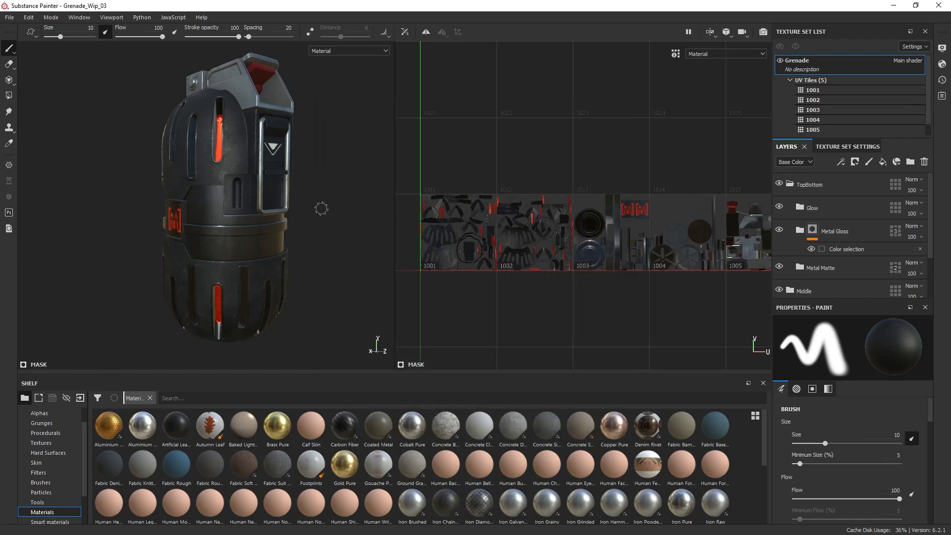
- Examine the worn edges and surface detail around the slots of the upper metal shell up close
mouse_move(318, 208)
alt+mouse_down()
mouse_move(334, 198)
mouse_move(316, 202)
alt+mouse_up()
alt+middle_drag(316, 201, 287, 205)
alt+right_drag(287, 206, 302, 204)
alt+drag(302, 204, 367, 200)
alt+right_drag(368, 200, 320, 213)
alt+middle_drag(321, 212, 379, 335)
alt+right_drag(379, 335, 347, 322)
alt+drag(346, 322, 198, 282)
alt+middle_drag(198, 283, 156, 259)
alt+drag(156, 259, 168, 254)
alt+drag(227, 223, 216, 250)
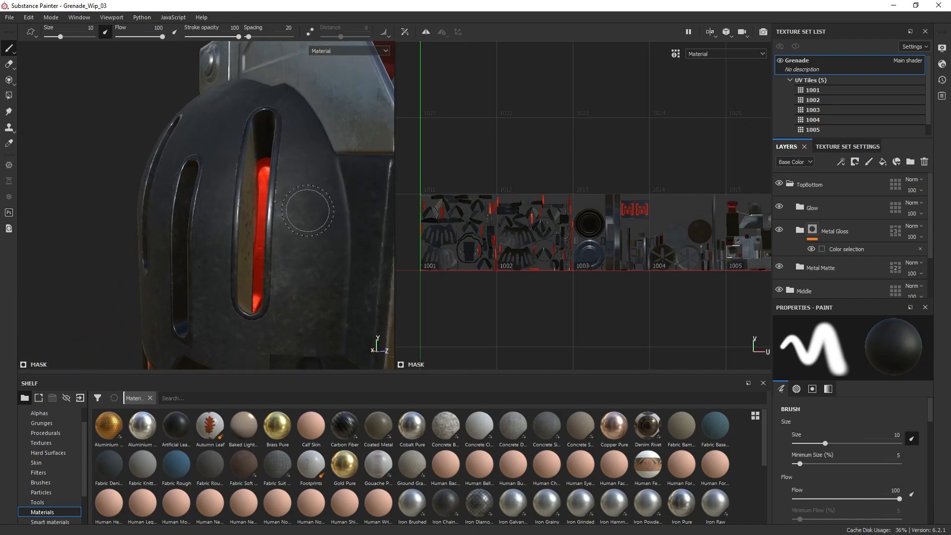
alt+drag(307, 210, 287, 192)
alt+right_drag(292, 201, 271, 133)
alt+drag(272, 133, 287, 131)
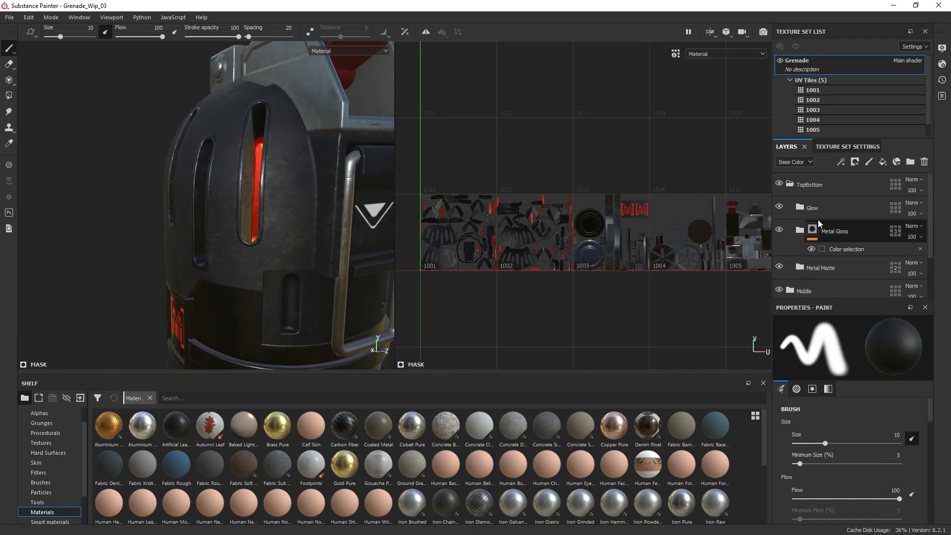
- Create a folder named Demo at the top of the layer stack, and expand the TopBottom folder
click(790, 184)
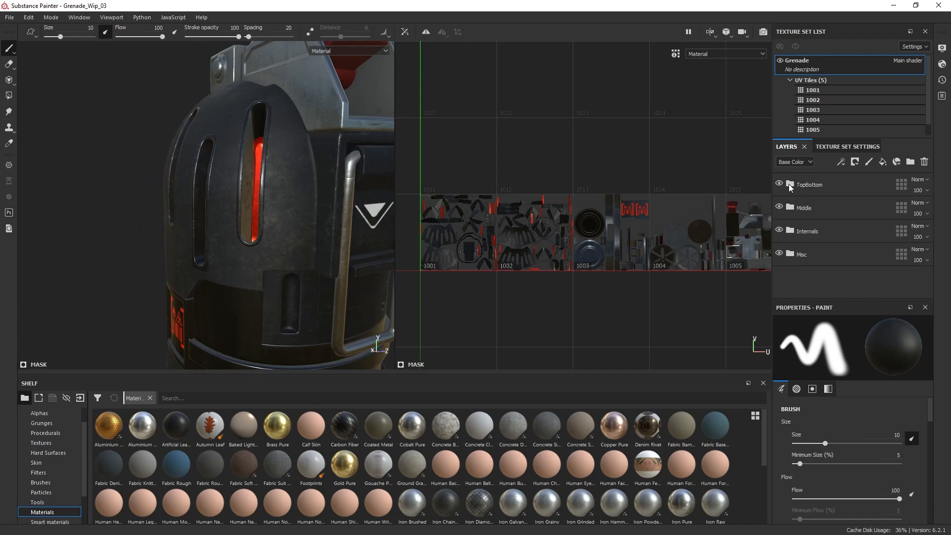
click(910, 161)
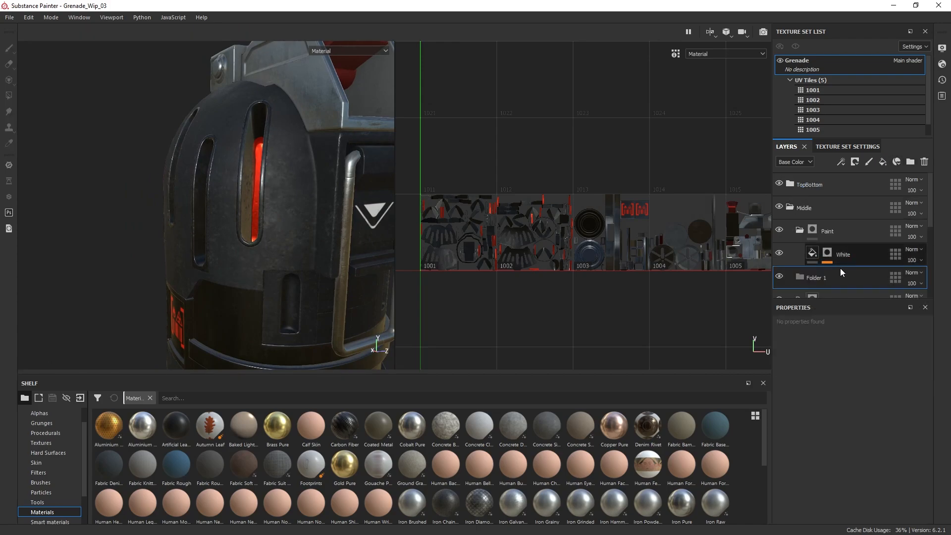
drag(840, 276, 807, 184)
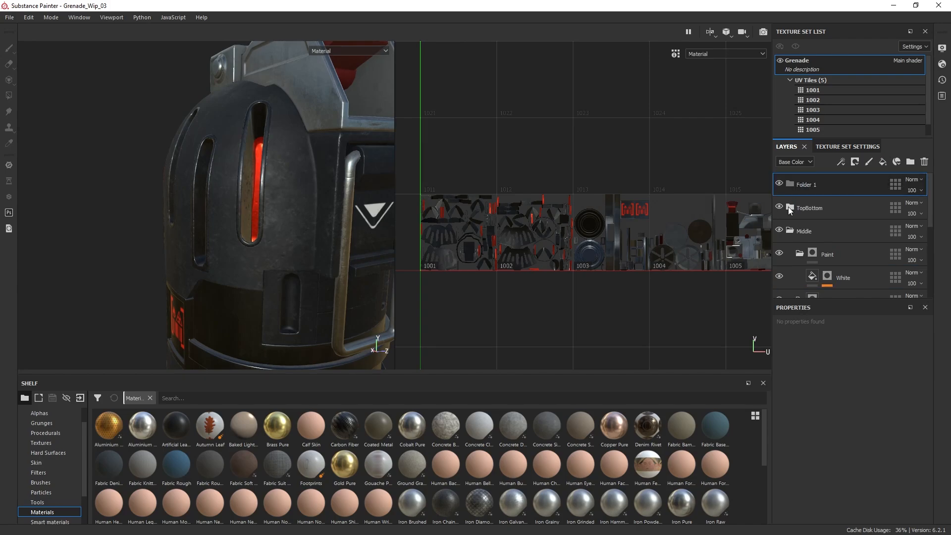
click(787, 230)
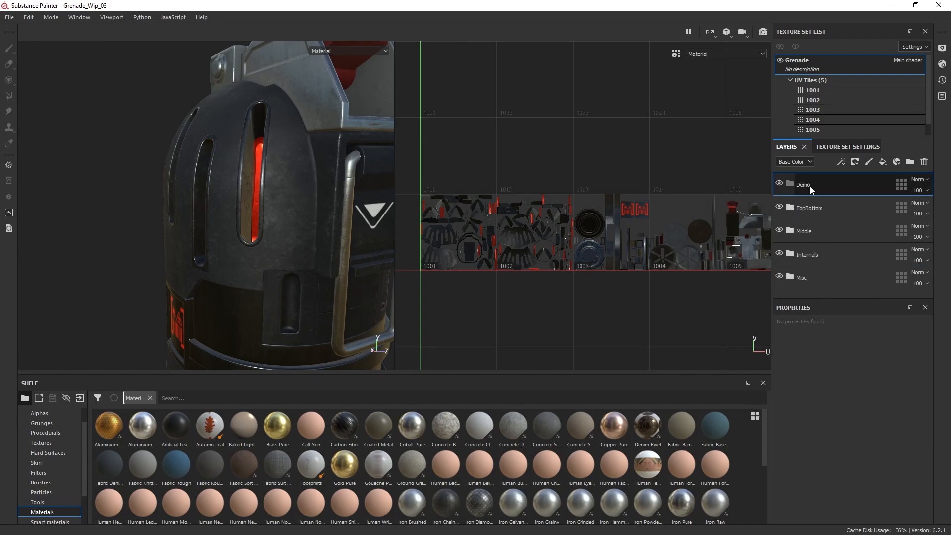
click(790, 210)
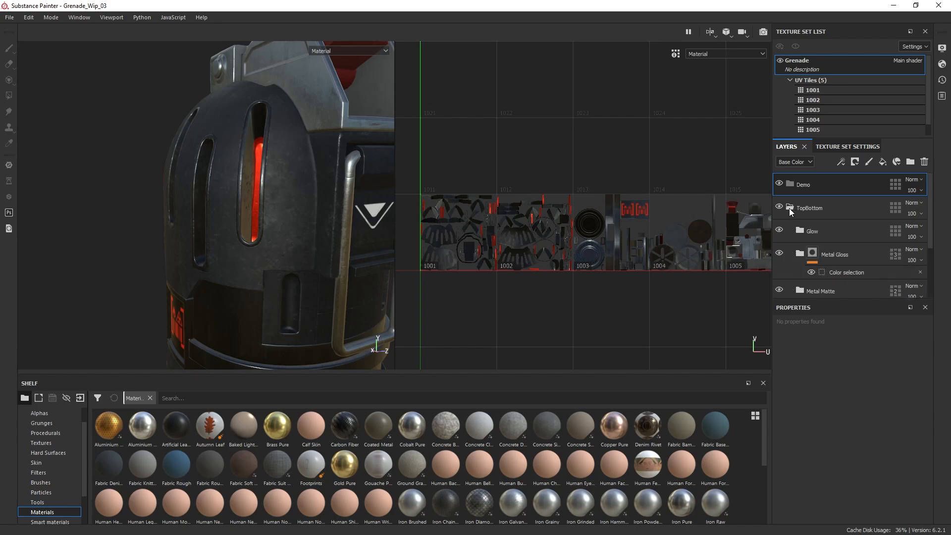
- Hide the Metal Matte folder inside TopBottom and collapse the TopBottom folder
click(800, 253)
scroll(792, 262, down, 1)
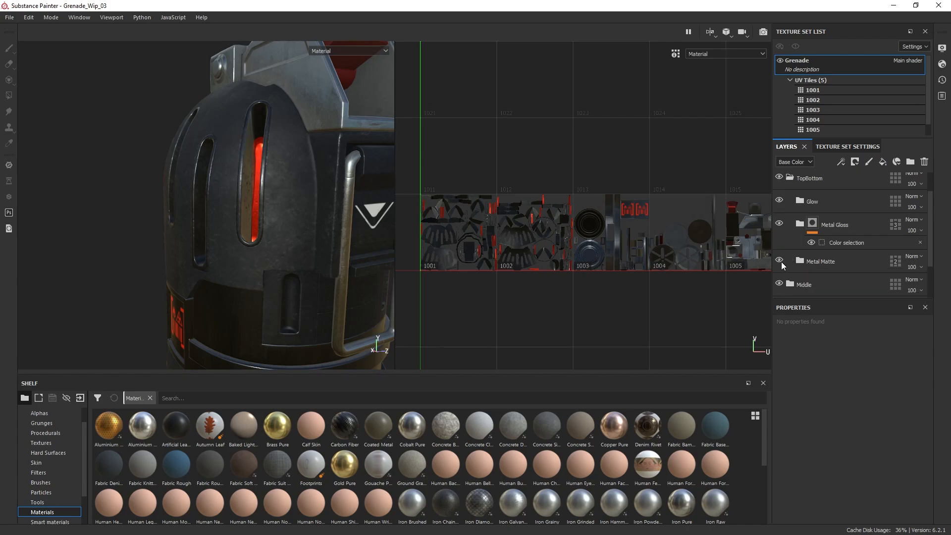
click(779, 261)
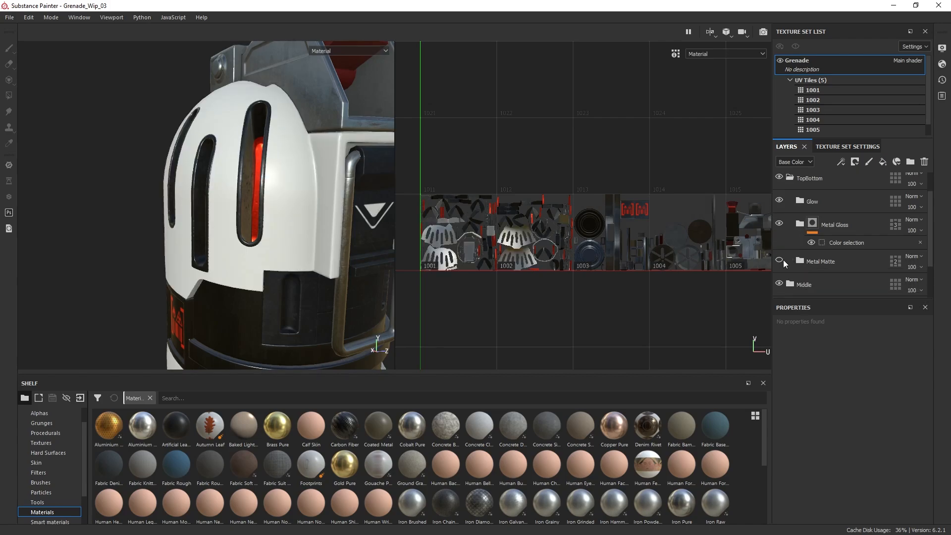
click(791, 178)
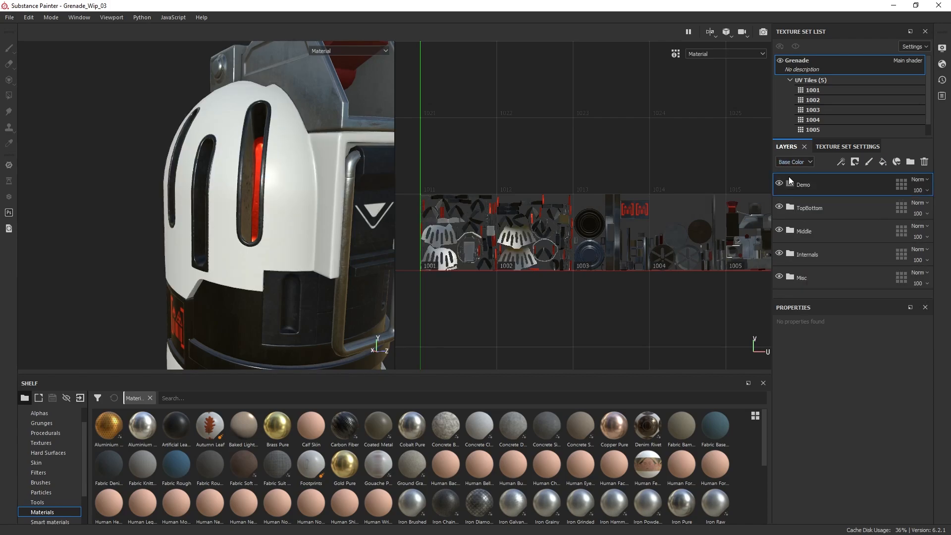
- Add a fill layer and place it inside the Demo folder
click(842, 185)
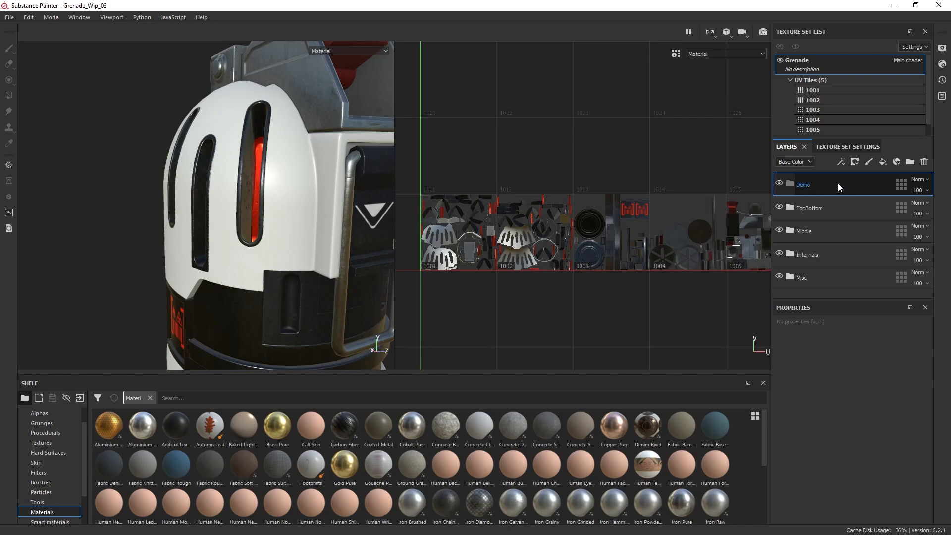
right_click(837, 185)
click(790, 186)
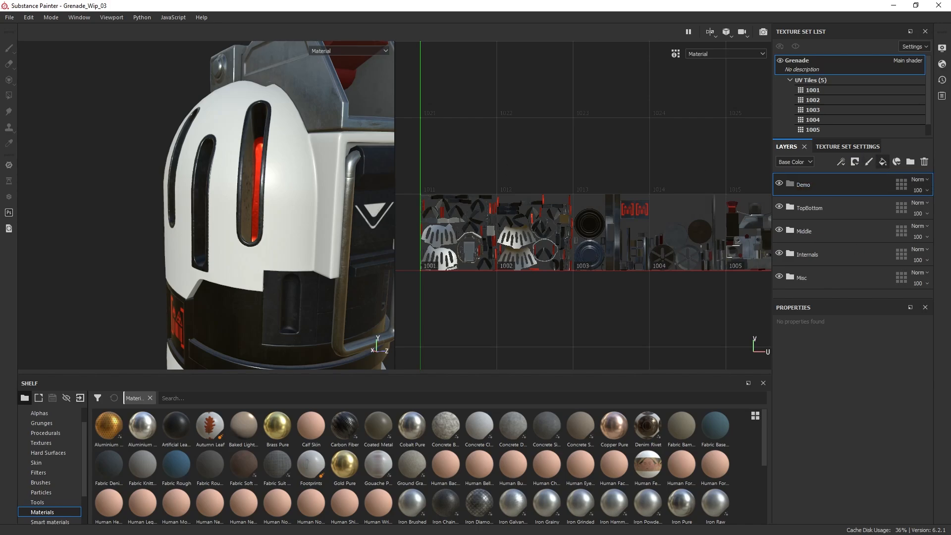
click(882, 162)
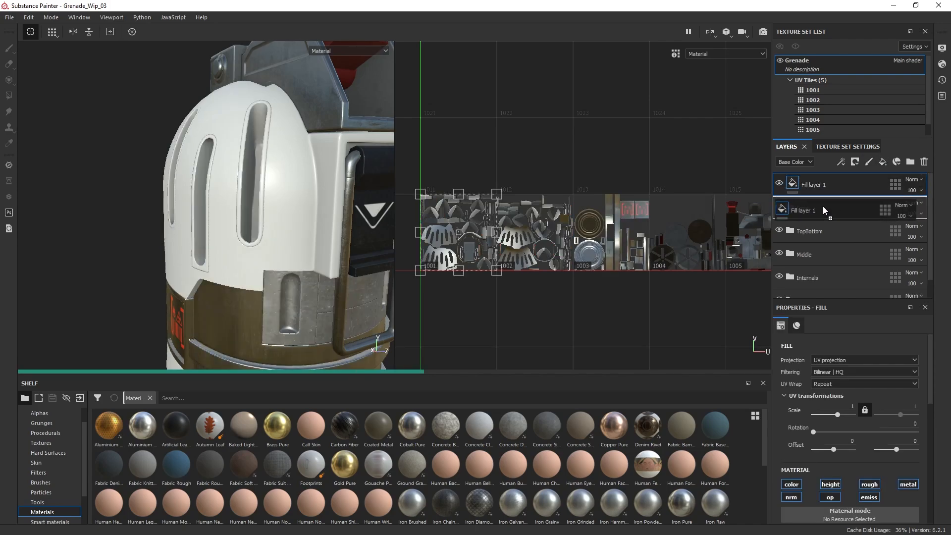
drag(825, 205, 825, 206)
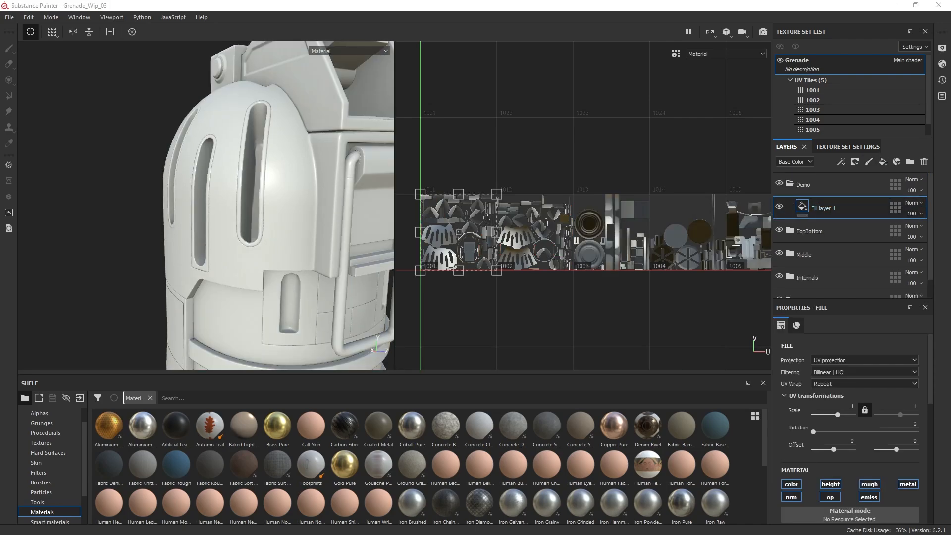
- Exclude UV tiles 1003, 1004 and 1005 from the new fill layer's UV tile mask, leaving 1001 and 1002 enabled
alt+right_drag(275, 266, 215, 199)
alt+middle_drag(215, 199, 233, 194)
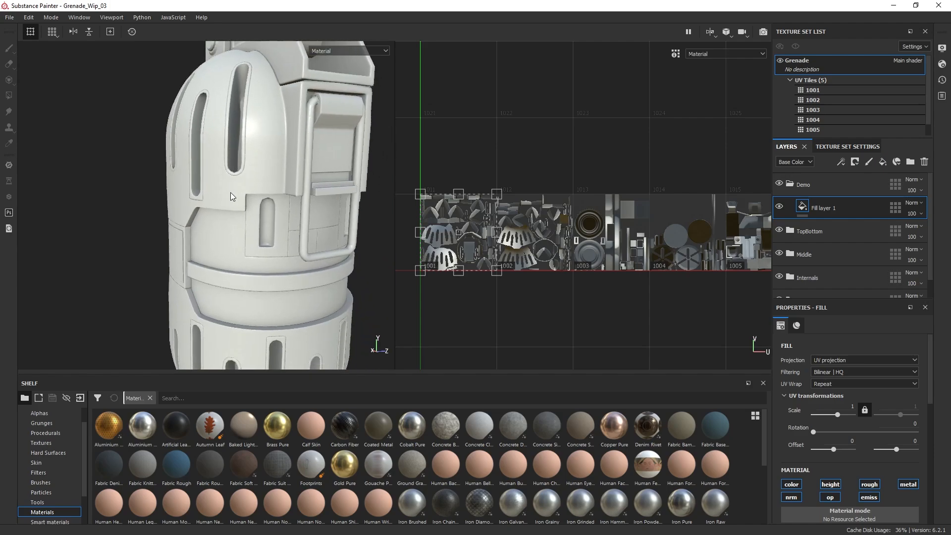
alt+drag(233, 193, 261, 188)
alt+middle_drag(291, 206, 296, 181)
alt+drag(203, 189, 375, 145)
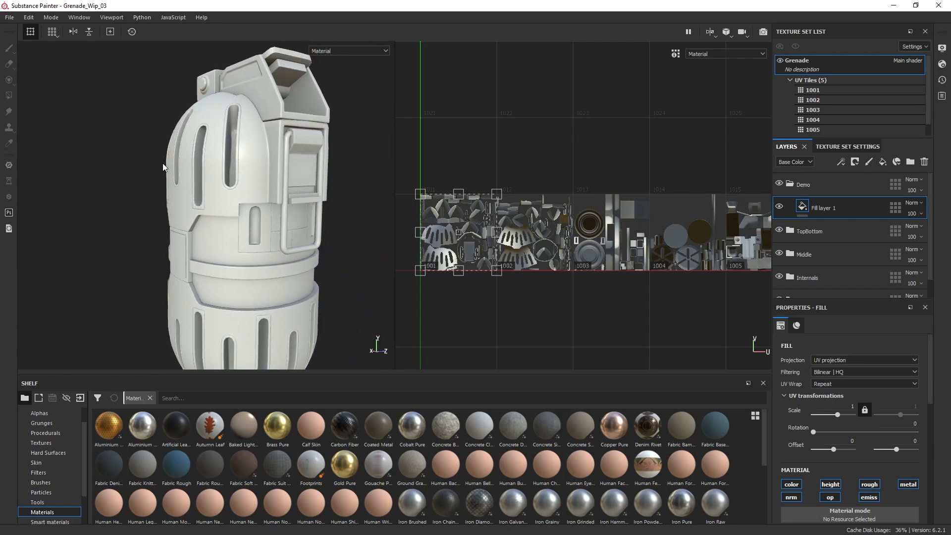
alt+drag(206, 190, 221, 197)
alt+middle_drag(218, 101, 240, 150)
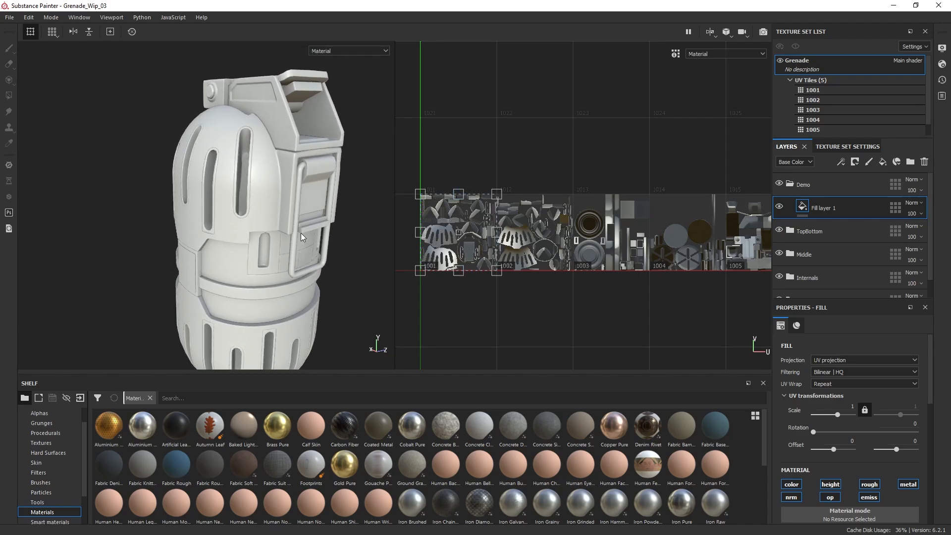
click(895, 208)
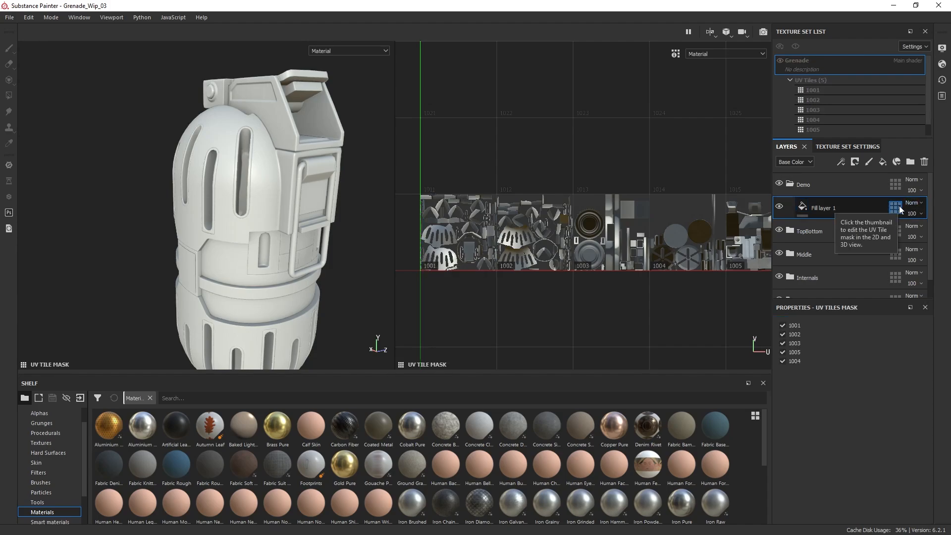
click(783, 343)
click(783, 351)
click(782, 361)
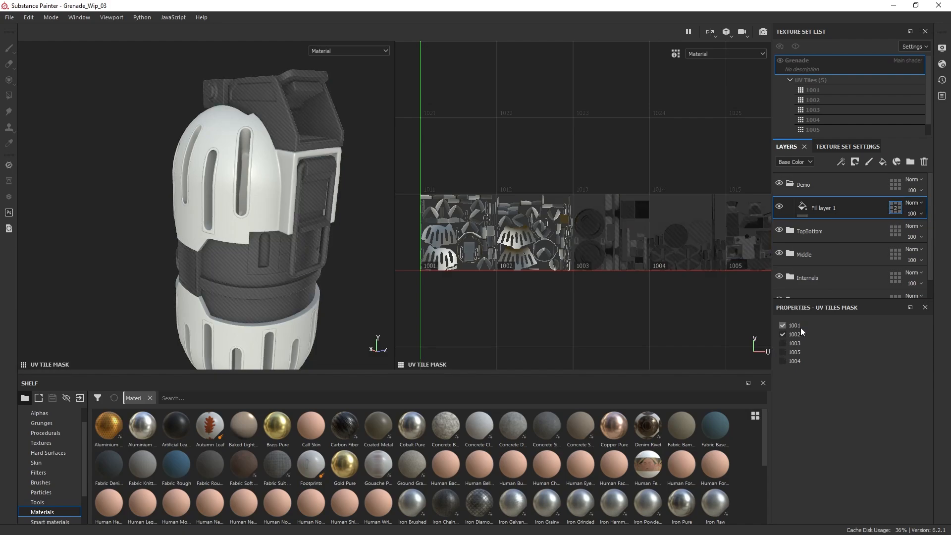
- Add a black mask to the Demo folder
alt+drag(223, 249, 226, 247)
alt+middle_drag(226, 247, 248, 197)
alt+drag(248, 197, 281, 147)
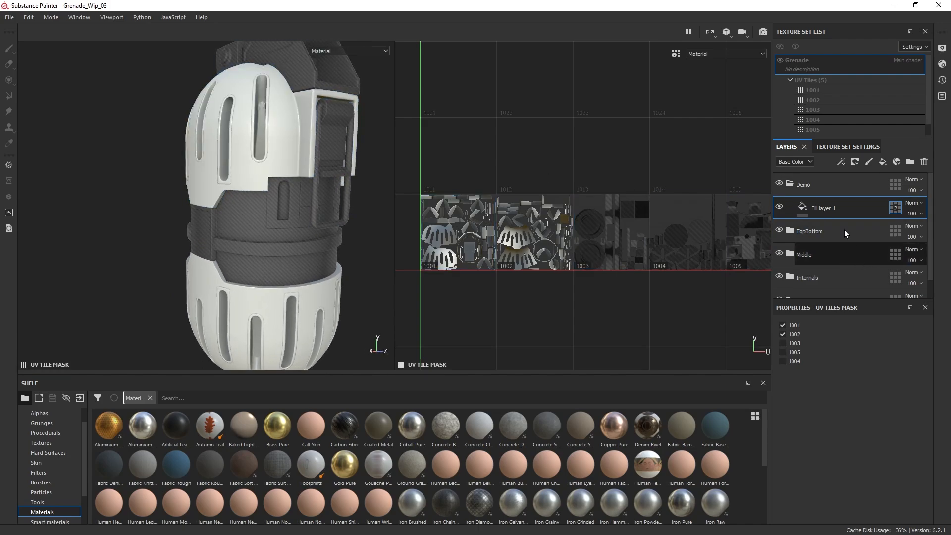
click(832, 190)
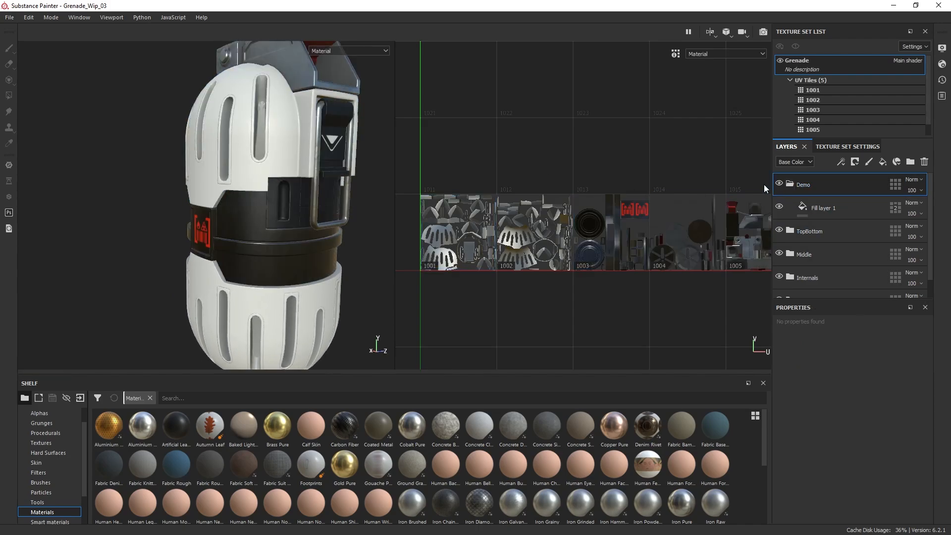
right_click(818, 183)
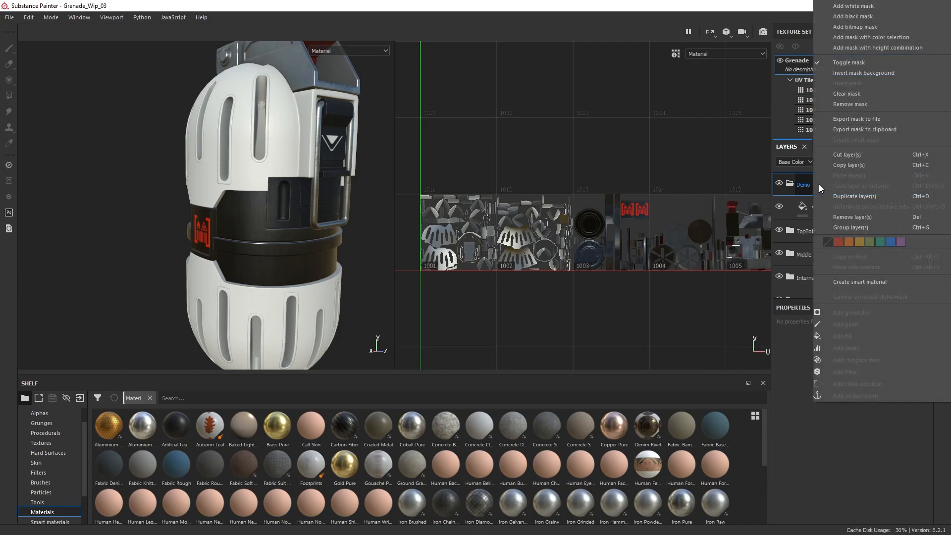
click(845, 16)
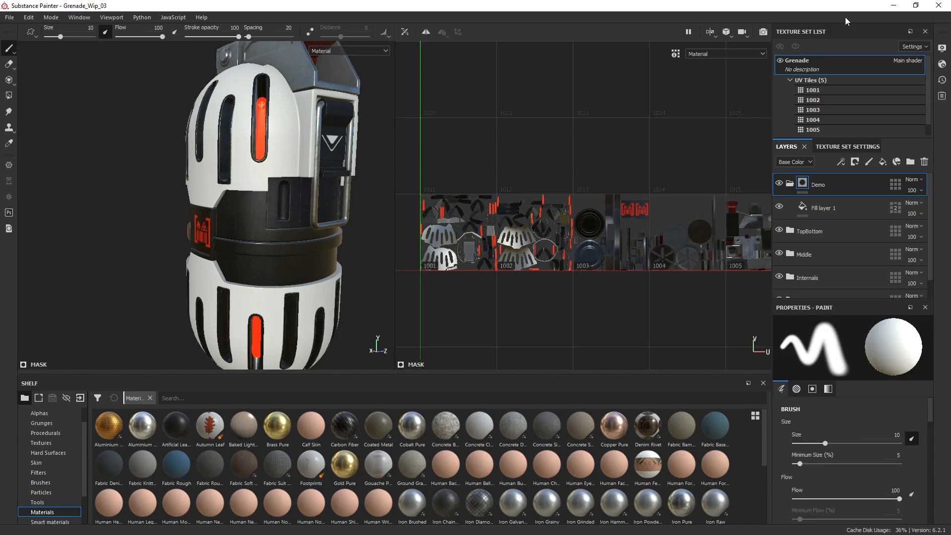
- Add a color selection effect to the Demo folder's mask and start picking its color
right_click(805, 184)
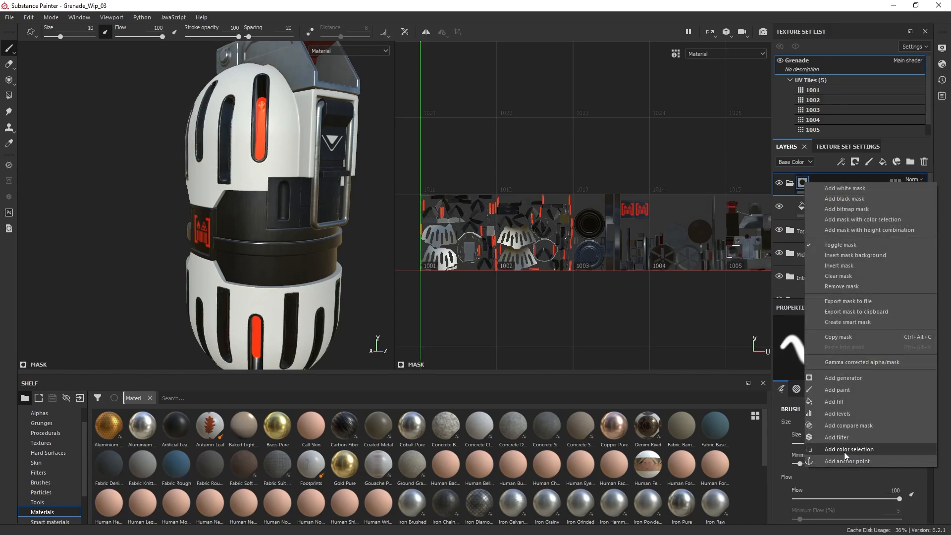
click(803, 185)
right_click(803, 186)
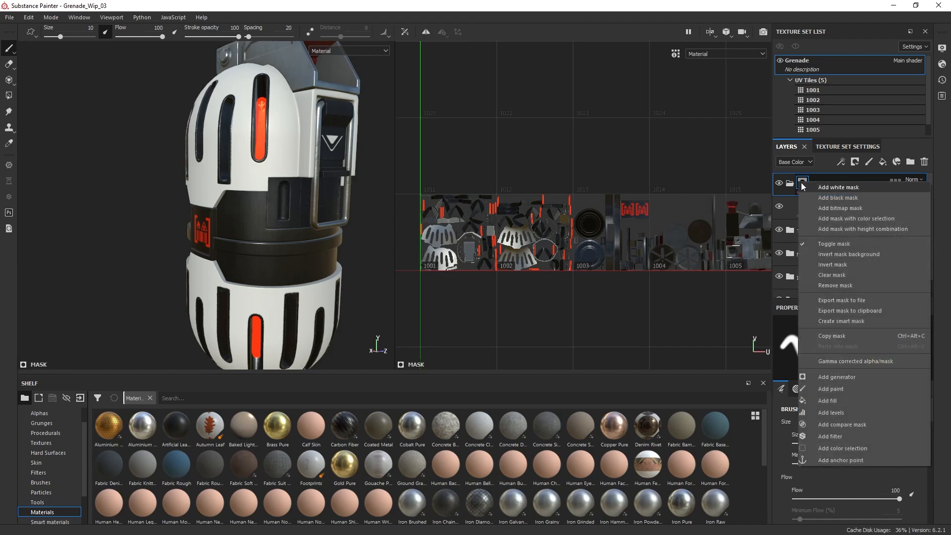
click(839, 448)
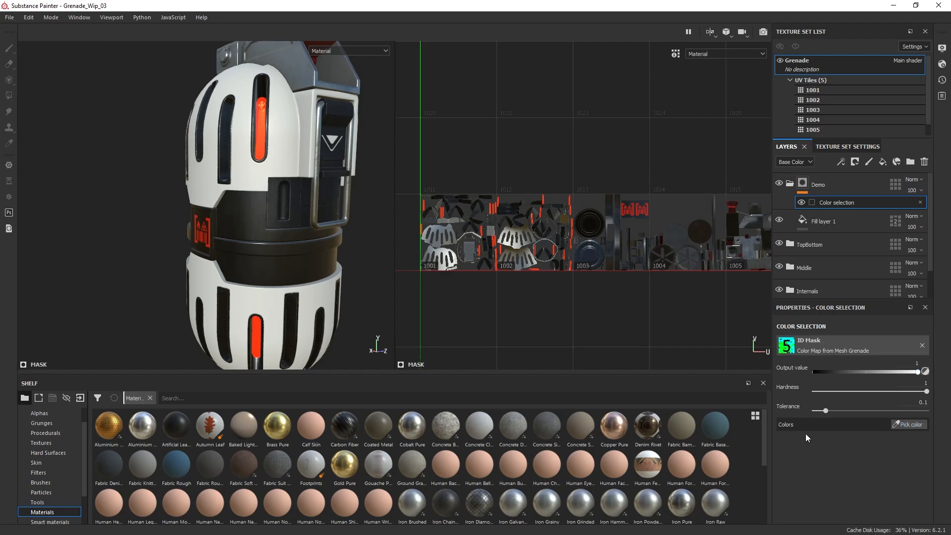
click(906, 425)
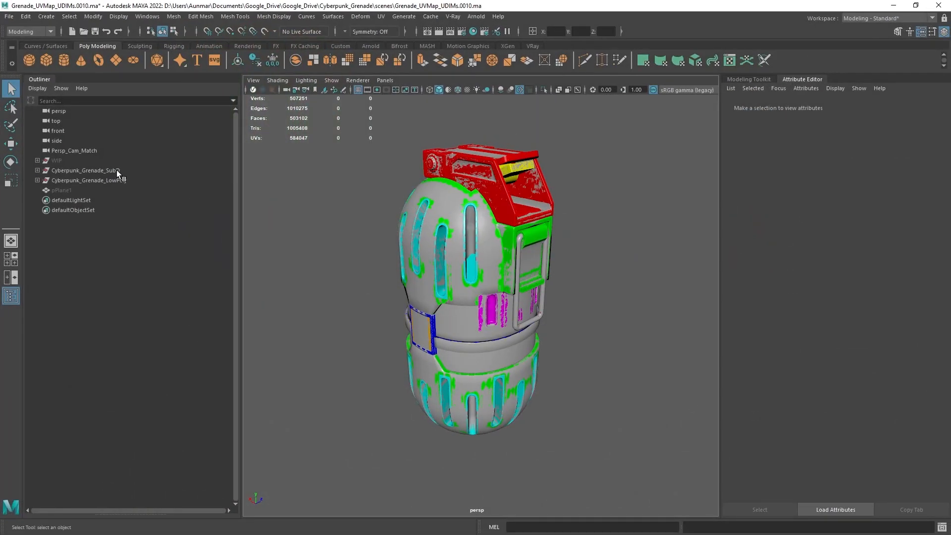
- Switch to Maya, isolate the Cyberpunk_Grenade_SubD group, examine the ID colors on the shell and middle parts, and return to Substance Painter
click(116, 171)
key(ctrl+1)
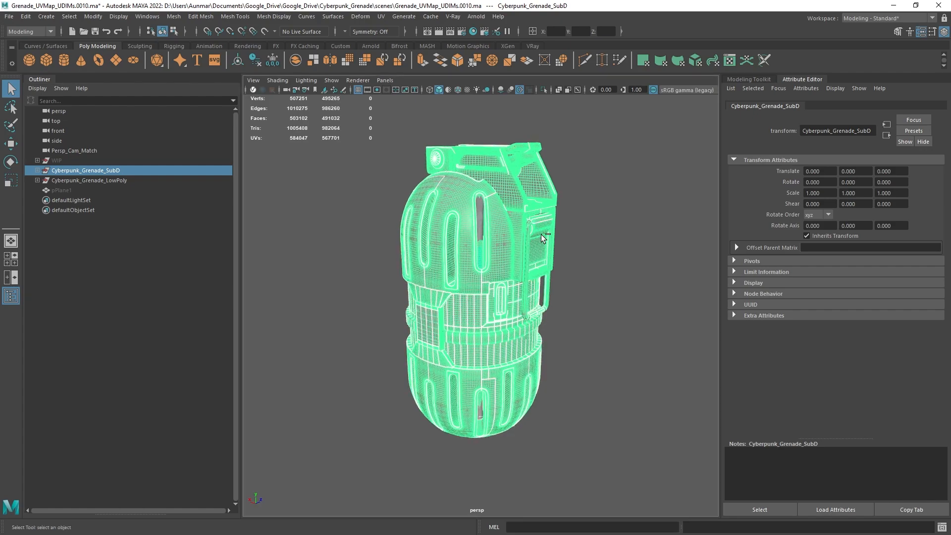
click(617, 206)
alt+right_drag(505, 265, 534, 294)
alt+drag(534, 294, 563, 280)
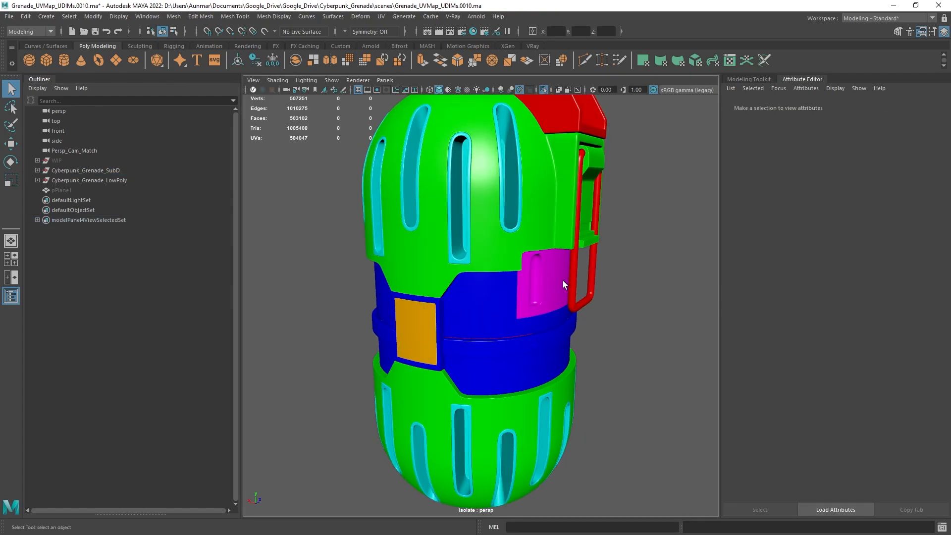
alt+middle_drag(562, 280, 545, 312)
alt+right_drag(523, 225, 440, 156)
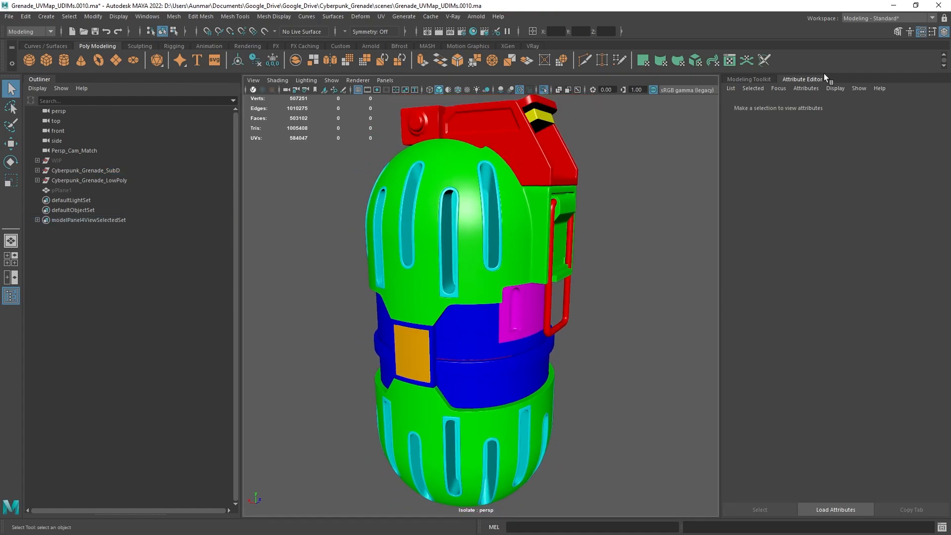
click(895, 6)
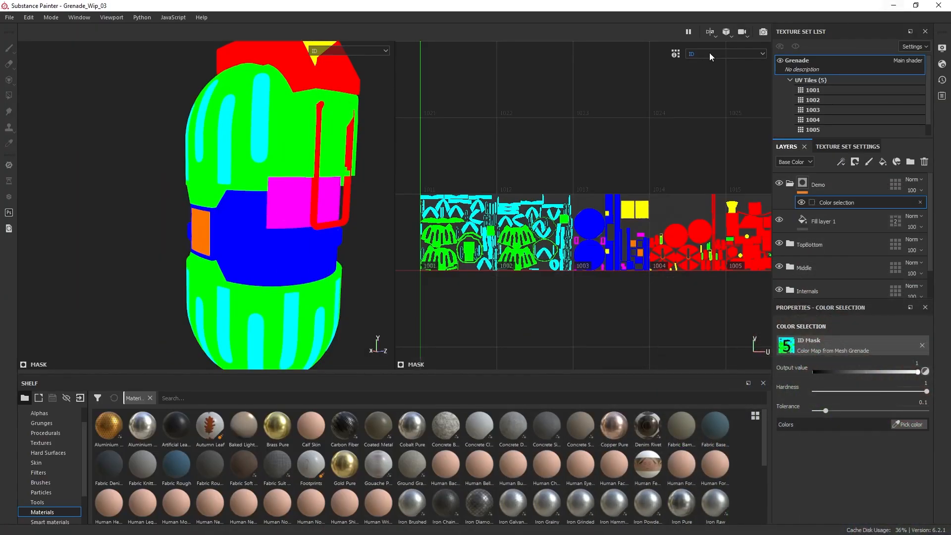
- Pick the shell's green ID color (R 0, G 255, B 0) for the Demo mask's color selection
click(297, 125)
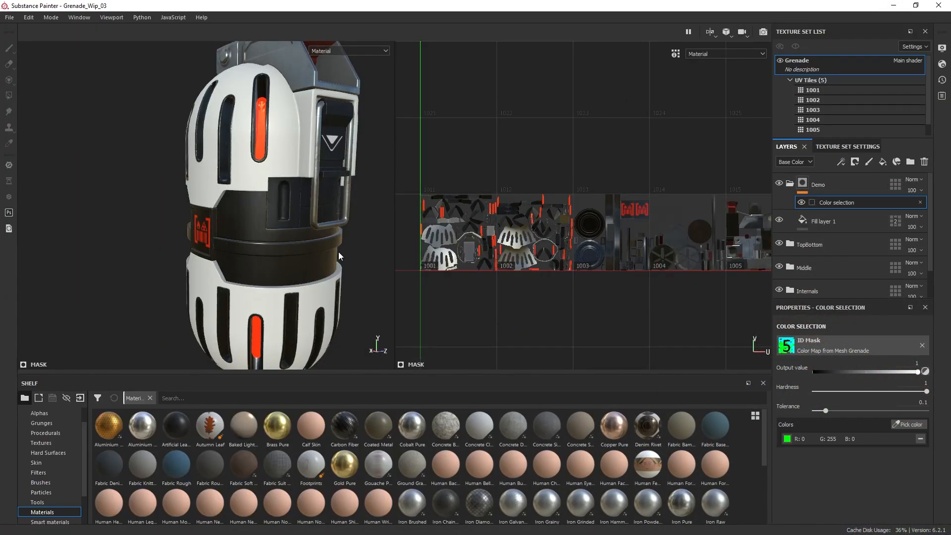
mouse_move(308, 252)
alt+mouse_down()
mouse_move(337, 255)
mouse_move(313, 254)
alt+mouse_up()
alt+middle_drag(295, 204, 299, 253)
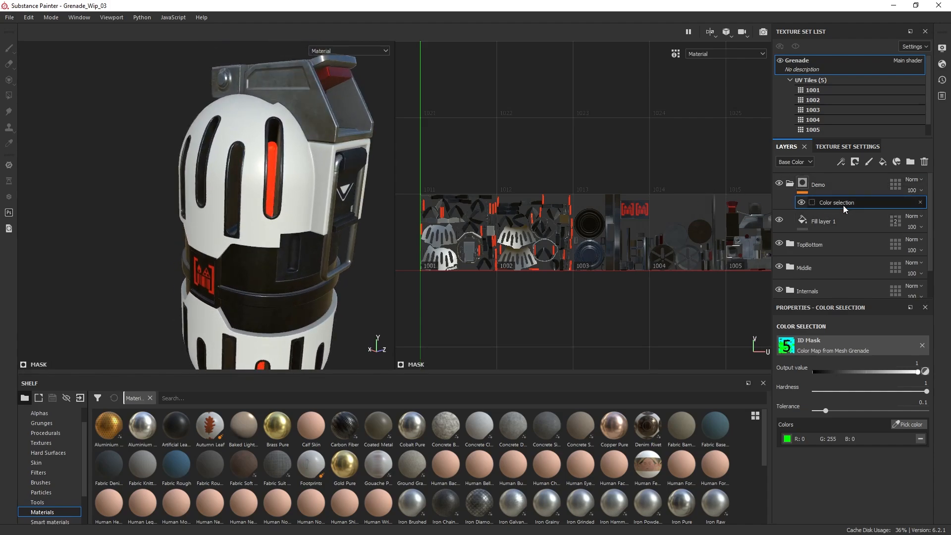
- Rename the Demo folder's fill layer to Metal Base and show its fill properties
double_click(827, 223)
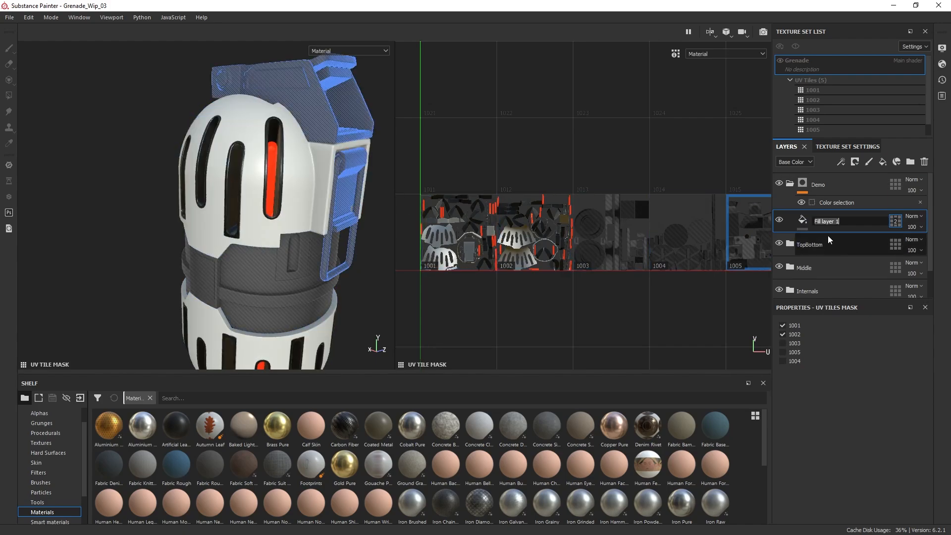
text(Na)
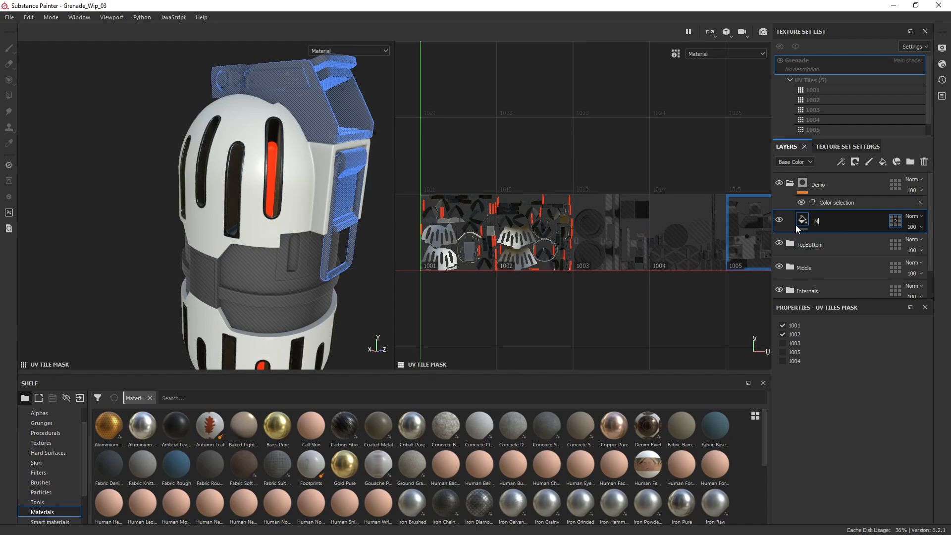
text(tal Base)
key(Return)
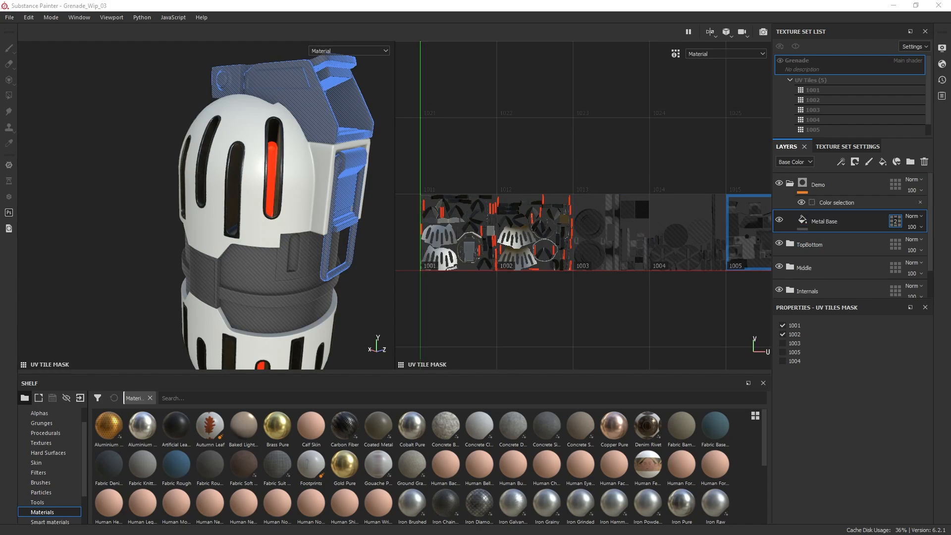
click(811, 223)
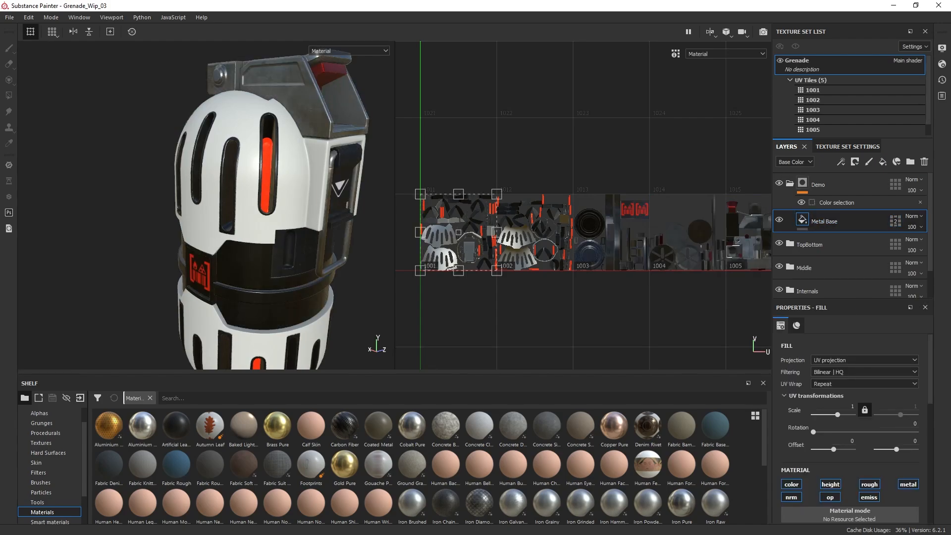
- Expand the TopBottom folder and look through the shelf's materials and the Metal Base fill settings
click(790, 243)
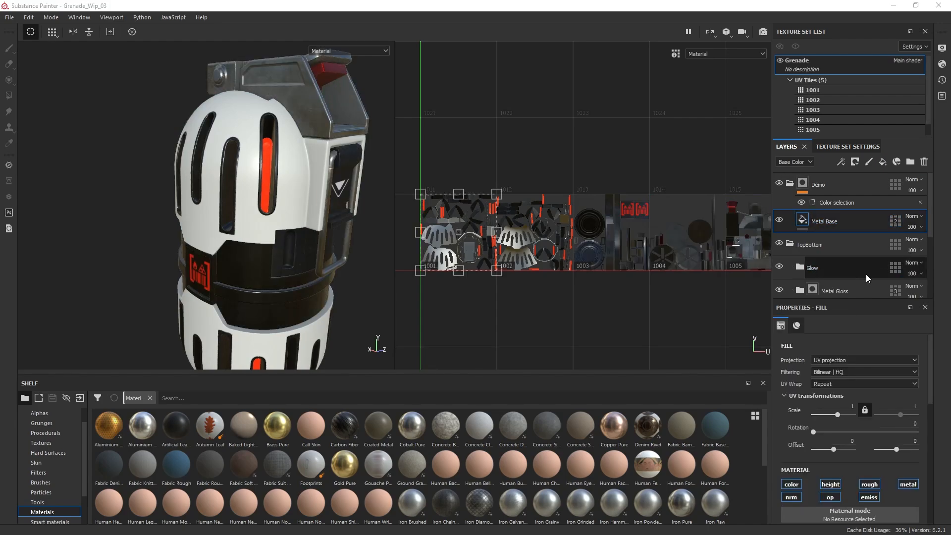
click(834, 361)
click(891, 463)
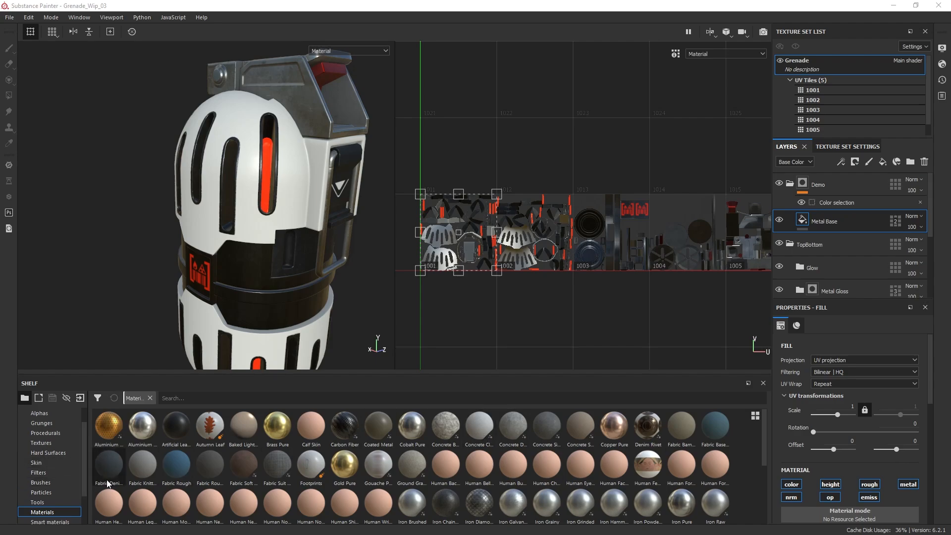
scroll(213, 465, down, 5)
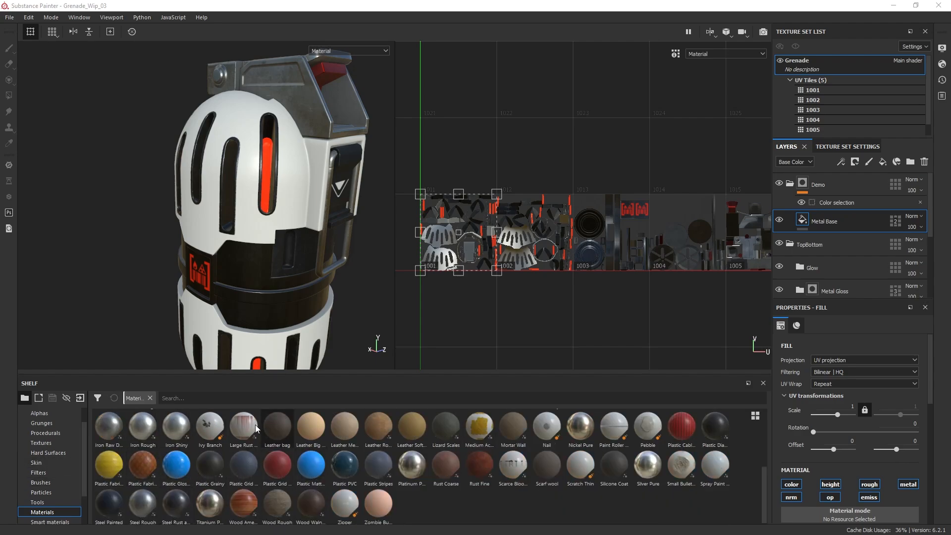
scroll(272, 495, up, 5)
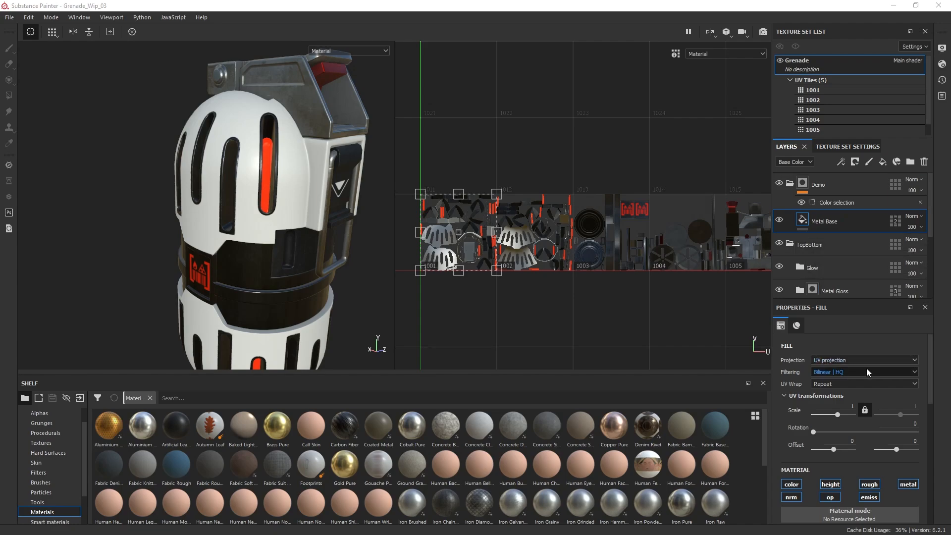
scroll(872, 461, down, 1)
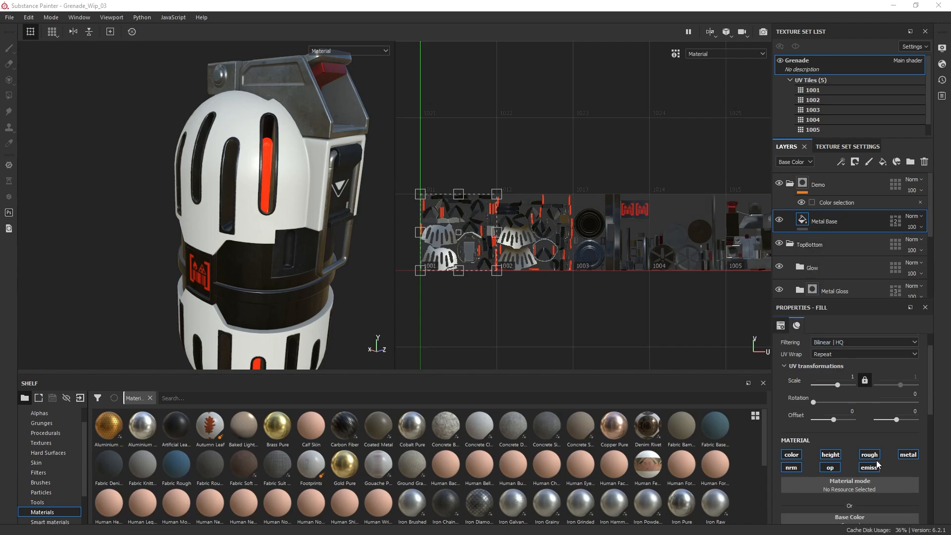
- Search the Metal Base fill's material resources for steel and apply Steel Rough, viewing it on the grenade shell
click(847, 488)
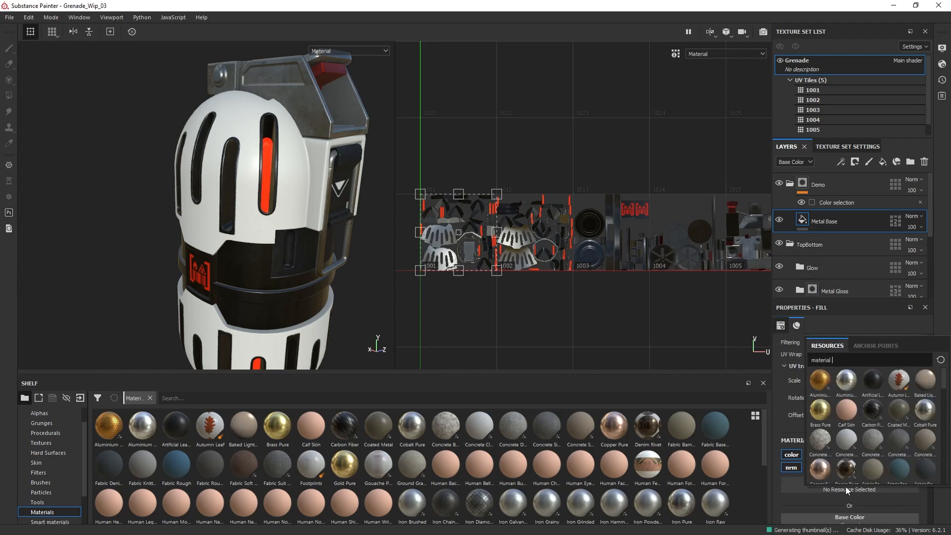
text(steel)
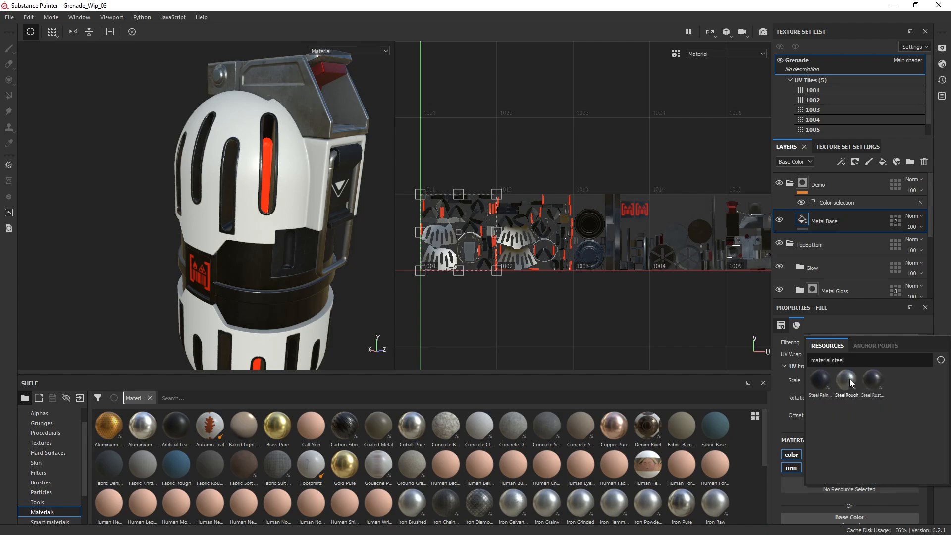
mouse_move(849, 379)
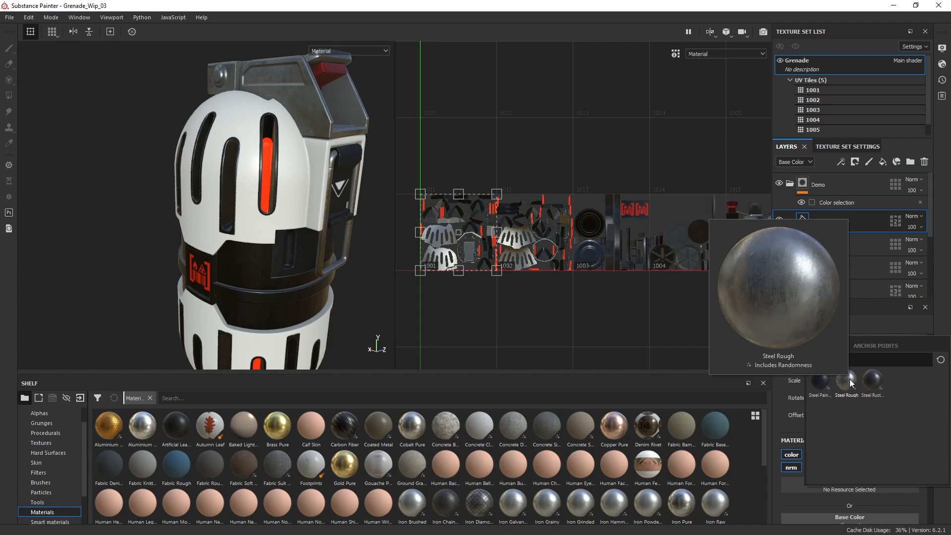
click(850, 380)
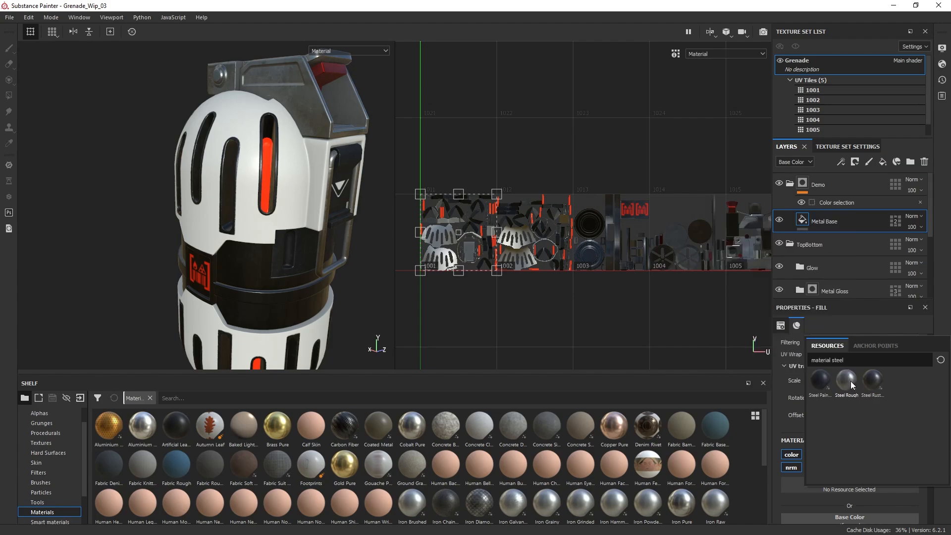
scroll(279, 230, up, 3)
scroll(279, 231, down, 2)
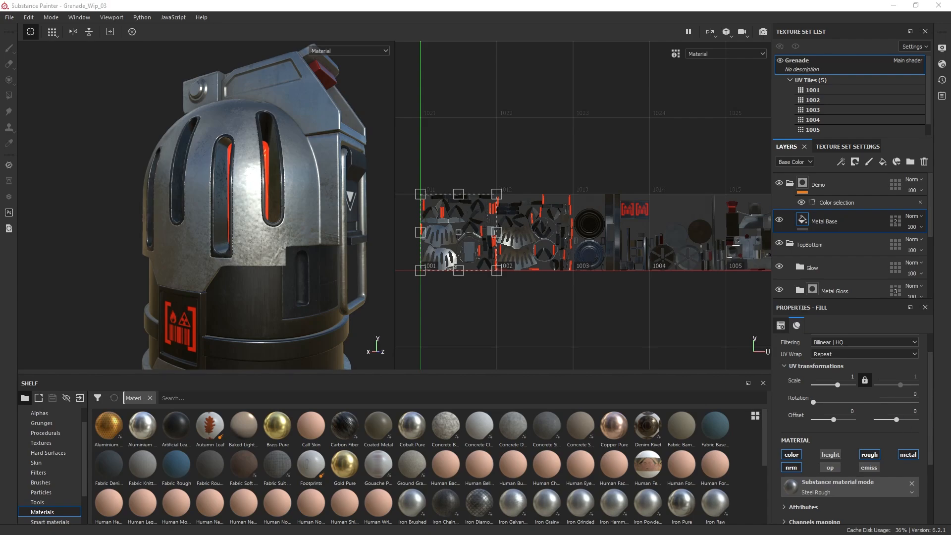
- Switch to the grenade reference image, examine the dark shell's surface finish and wear up close, and return to Substance Painter
key(alt+Tab)
scroll(359, 169, up, 4)
middle_drag(385, 279, 403, 223)
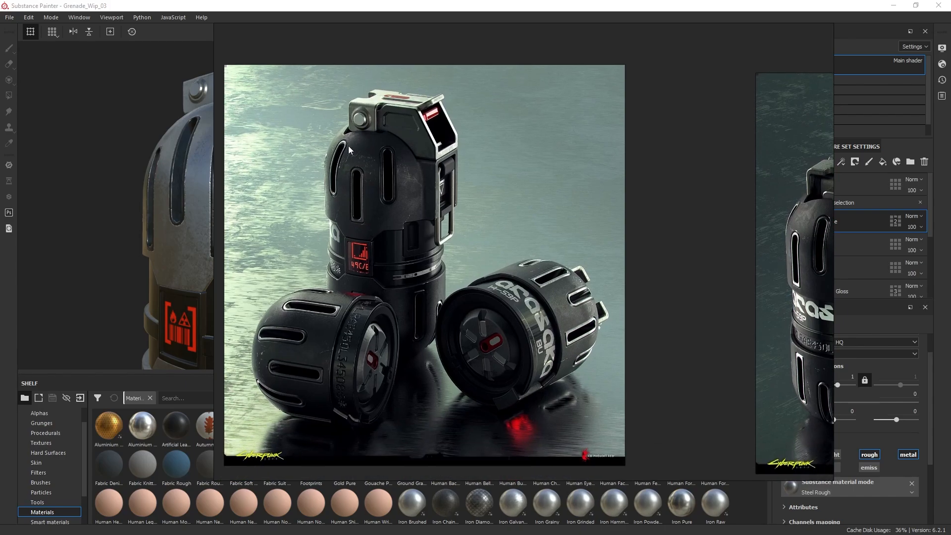
scroll(455, 156, up, 5)
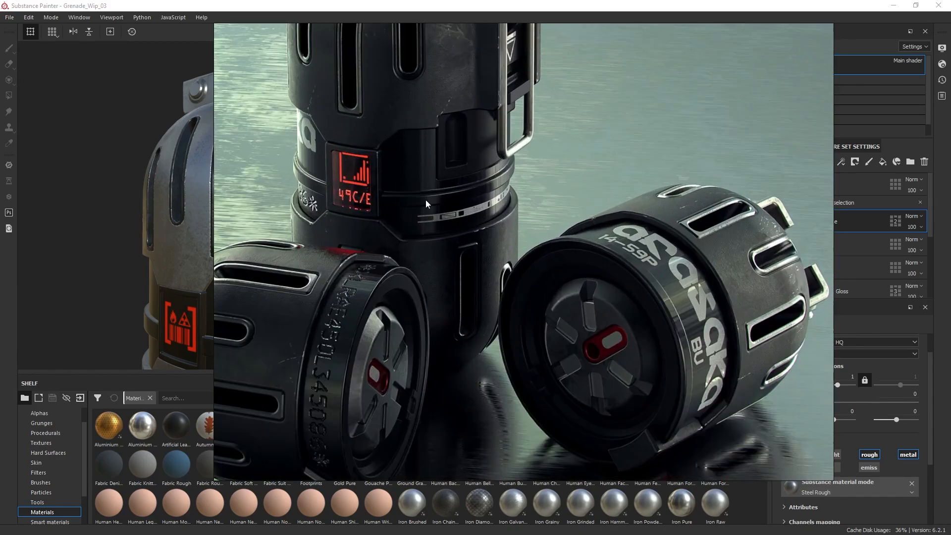
scroll(429, 203, down, 2)
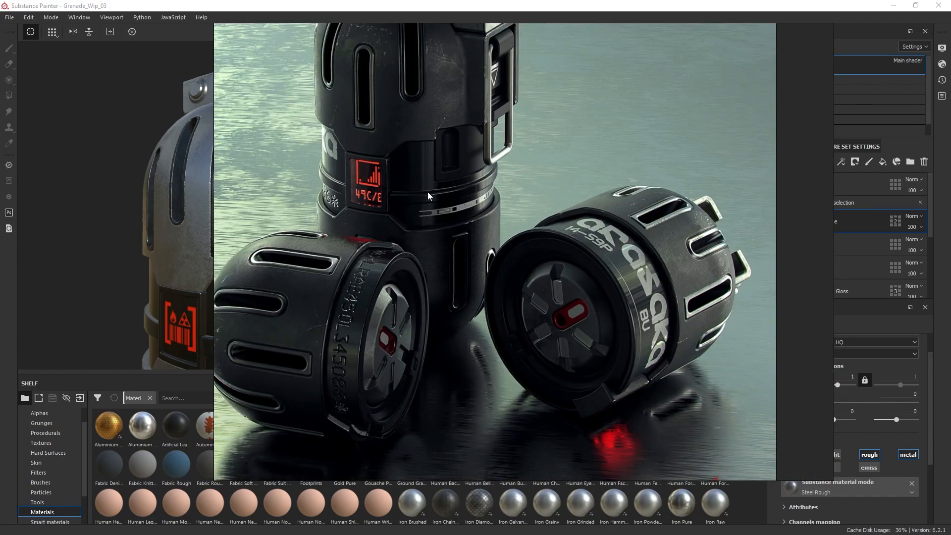
scroll(488, 225, down, 2)
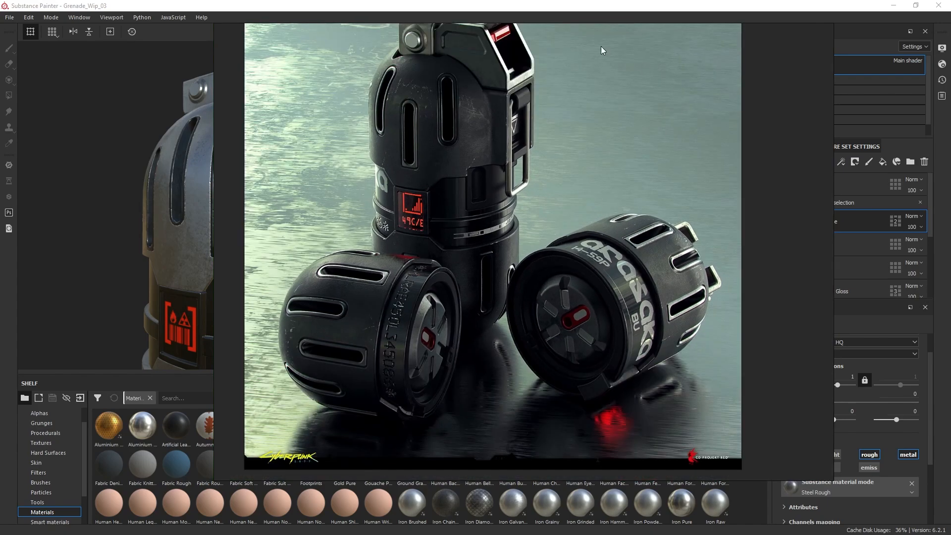
middle_drag(546, 139, 549, 153)
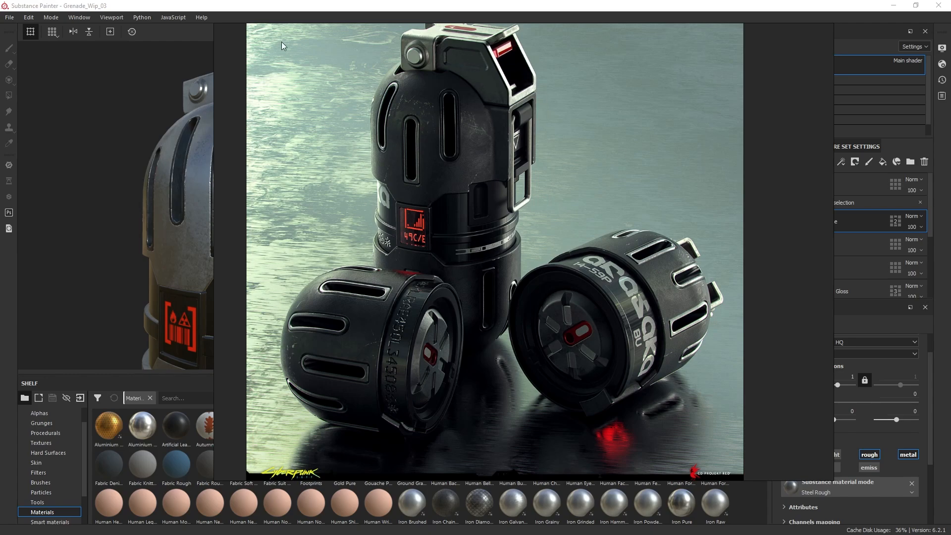
click(155, 5)
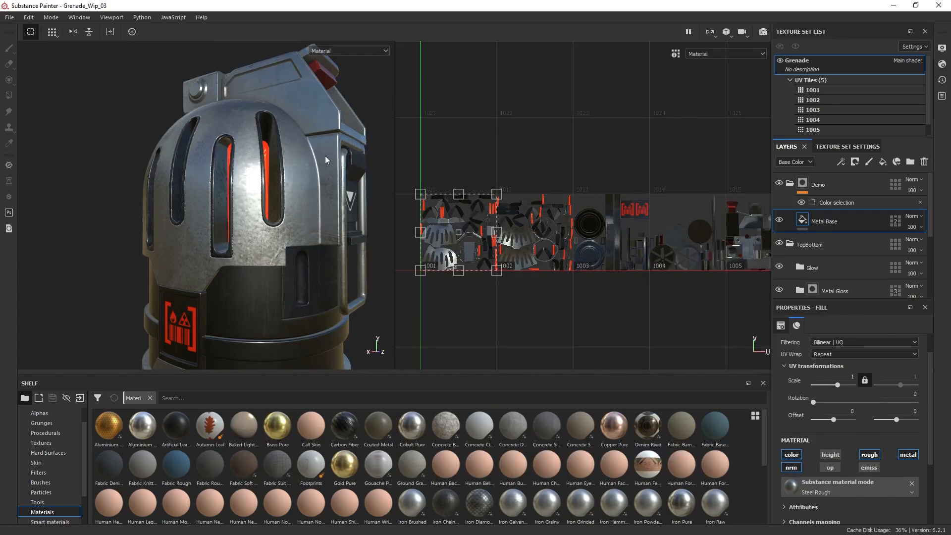
- Try the Steel Painted material on the Metal Base fill and view the shell from another angle
click(851, 492)
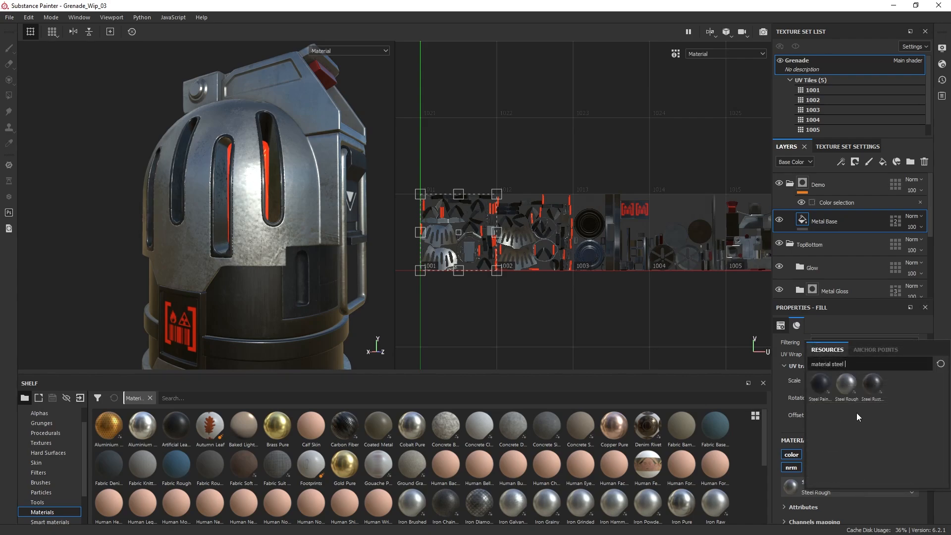
click(818, 381)
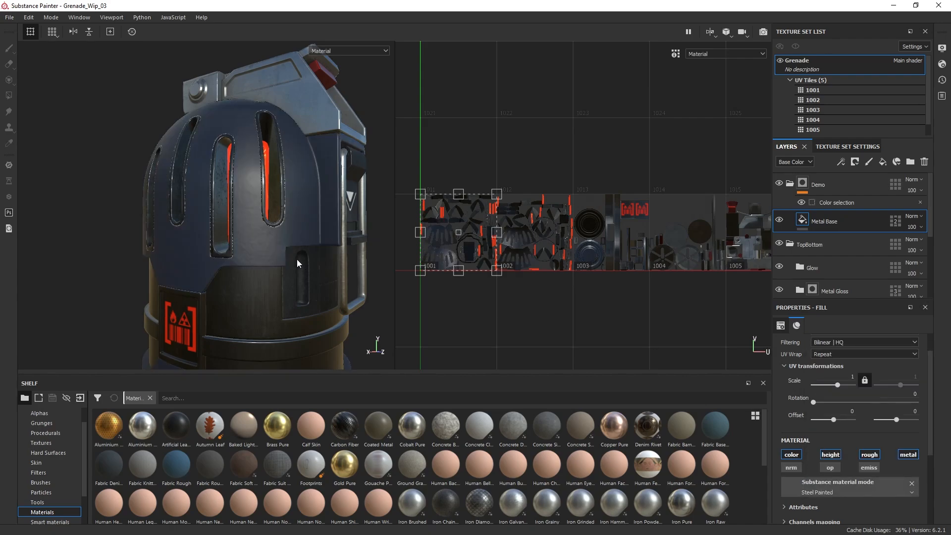
mouse_move(291, 209)
alt+mouse_down()
mouse_move(263, 226)
mouse_move(282, 197)
mouse_move(237, 217)
alt+mouse_up()
- Replace the Metal Base fill's material with Steel Rust and Wear and inspect it on the shell
click(851, 484)
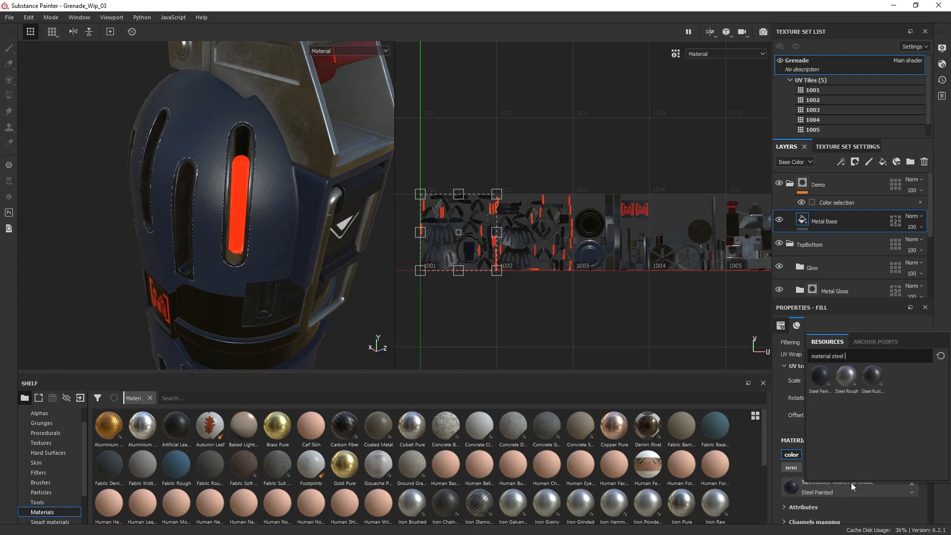
click(870, 376)
alt+drag(356, 237, 286, 204)
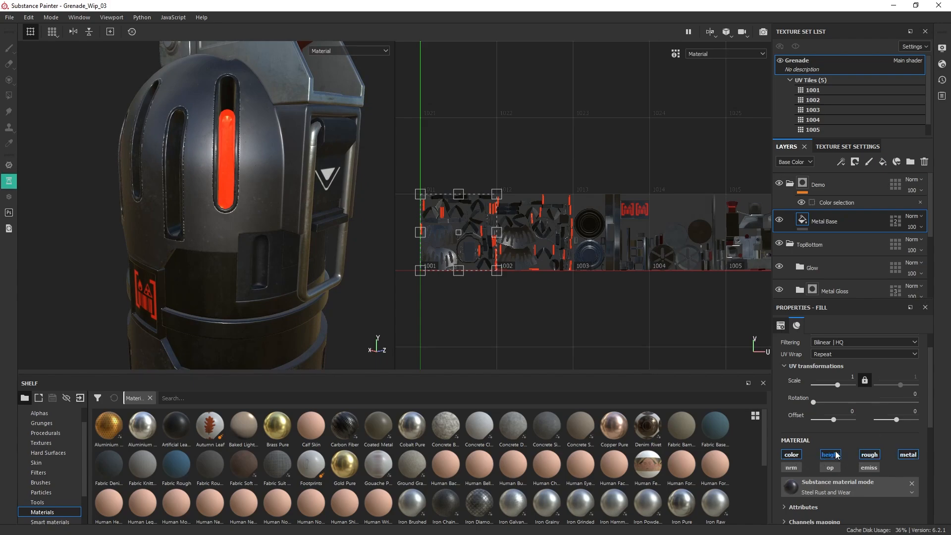
- Darken the Steel Rust and Wear material's Metal Color to a brightness value of about 0.31
scroll(933, 422, up, 1)
scroll(932, 421, down, 5)
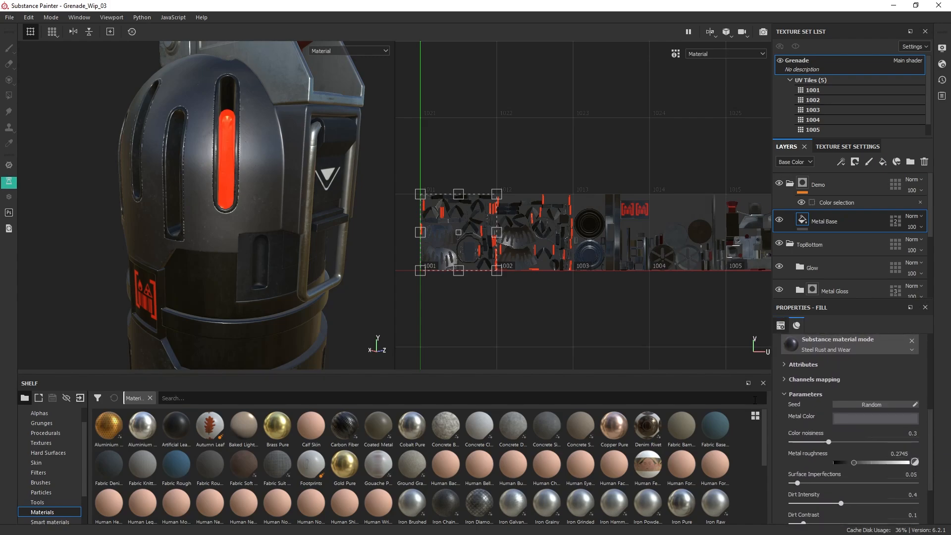
click(784, 394)
click(783, 438)
scroll(803, 415, down, 1)
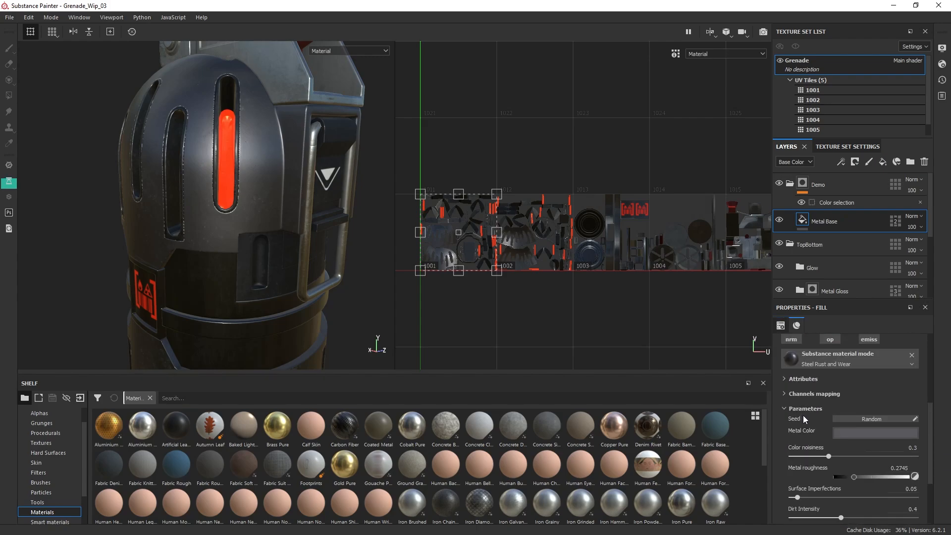
scroll(886, 404, down, 2)
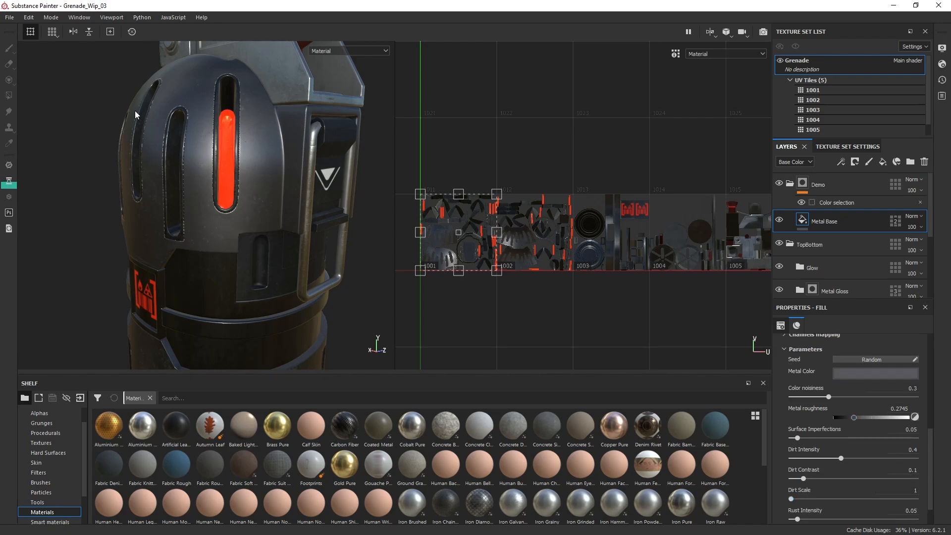
alt+drag(280, 211, 258, 213)
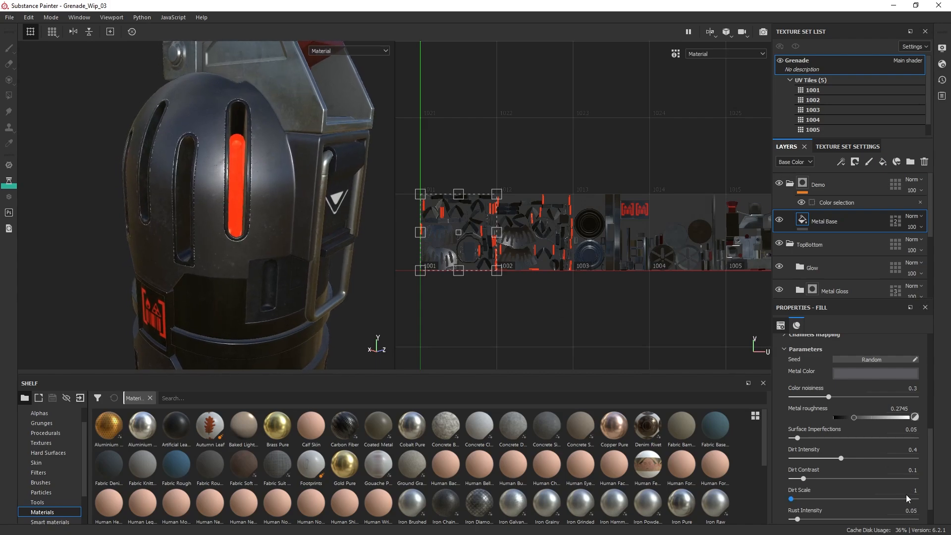
click(880, 373)
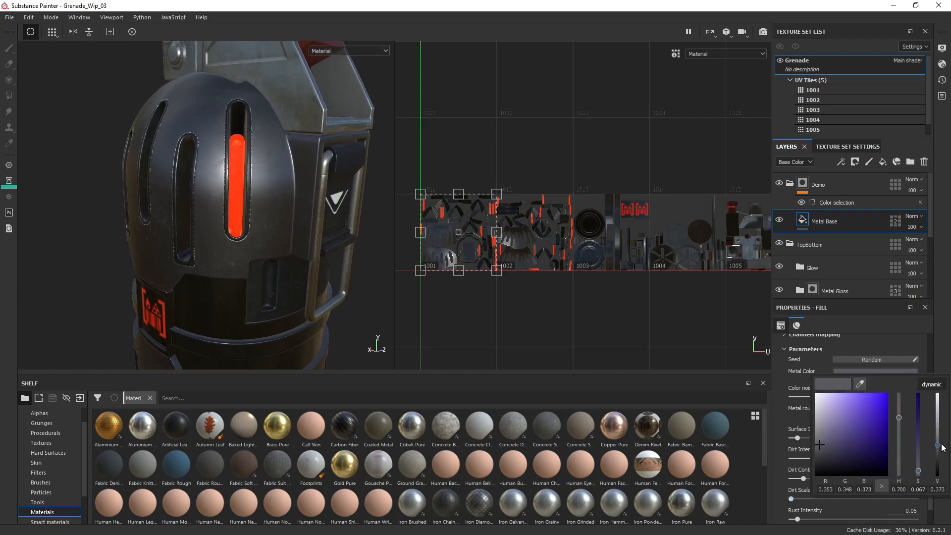
drag(939, 445, 938, 449)
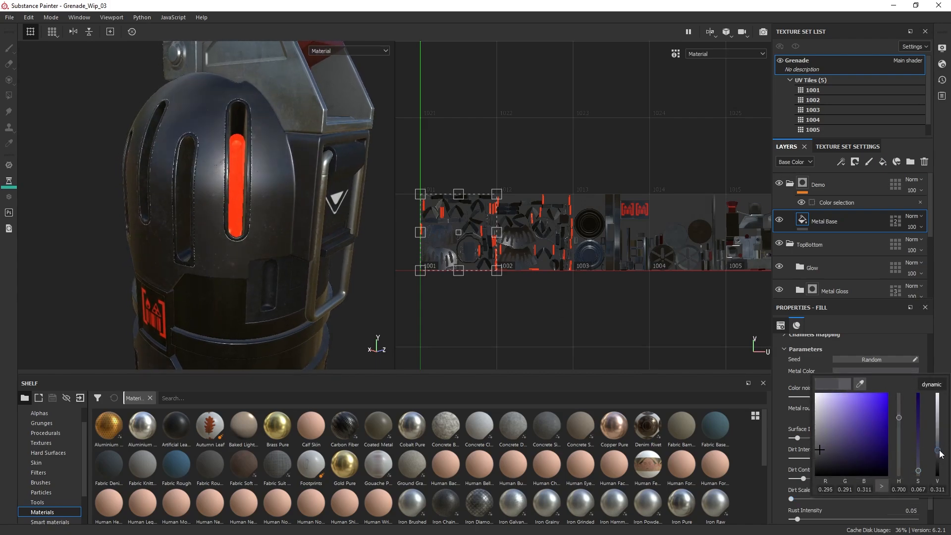
click(938, 362)
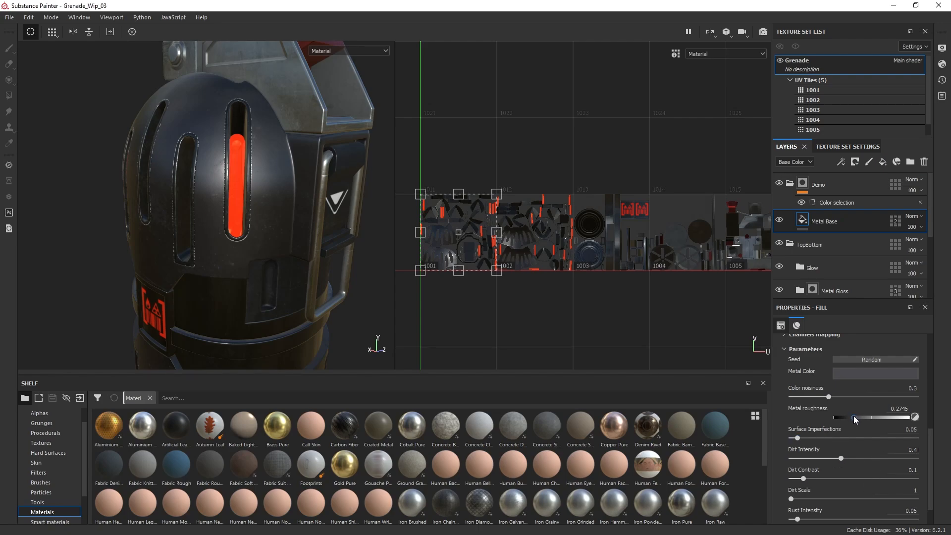
- Set the Metal roughness to 0.4444 and inspect the shell's surface around the slots
drag(854, 415, 867, 417)
alt+drag(143, 184, 177, 245)
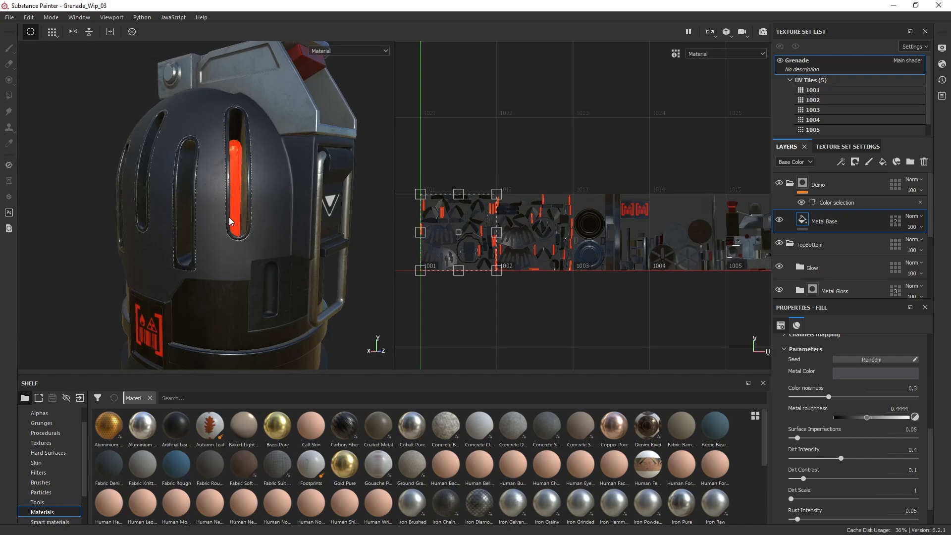
scroll(226, 257, up, 6)
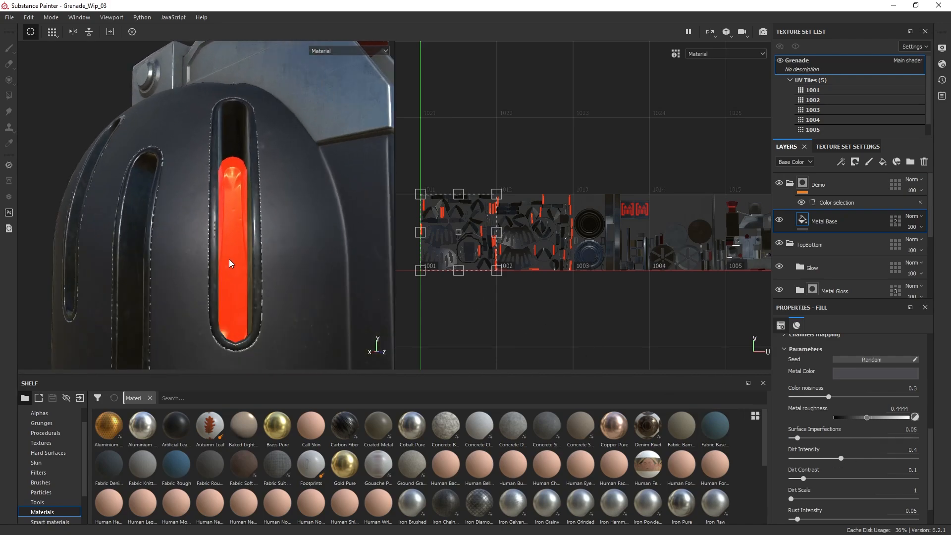
alt+middle_drag(215, 243, 246, 136)
alt+drag(246, 136, 255, 152)
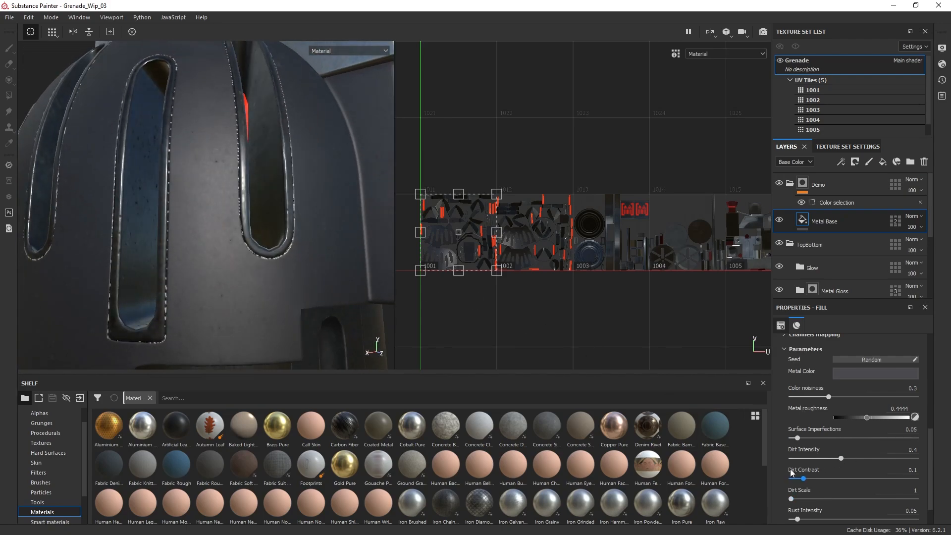
- Set the Surface Imperfections to 0.1, checking the bumpiness on the shell
drag(798, 438, 815, 438)
scroll(272, 250, down, 4)
alt+drag(293, 271, 250, 195)
drag(817, 441, 803, 438)
alt+drag(294, 213, 278, 225)
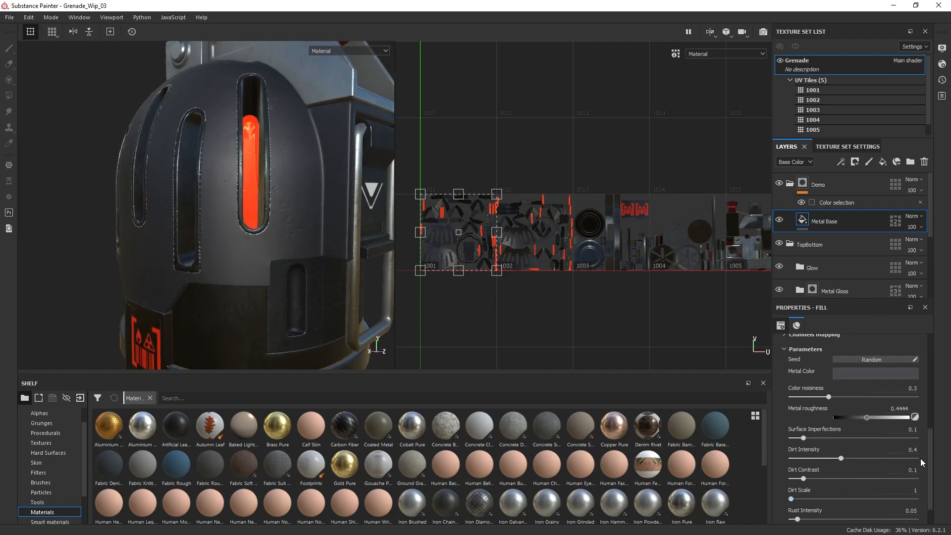
- Set the Dirt Intensity to 0.48 and the Metal roughness to 0.3595, checking the reflections on the shell
scroll(891, 466, down, 2)
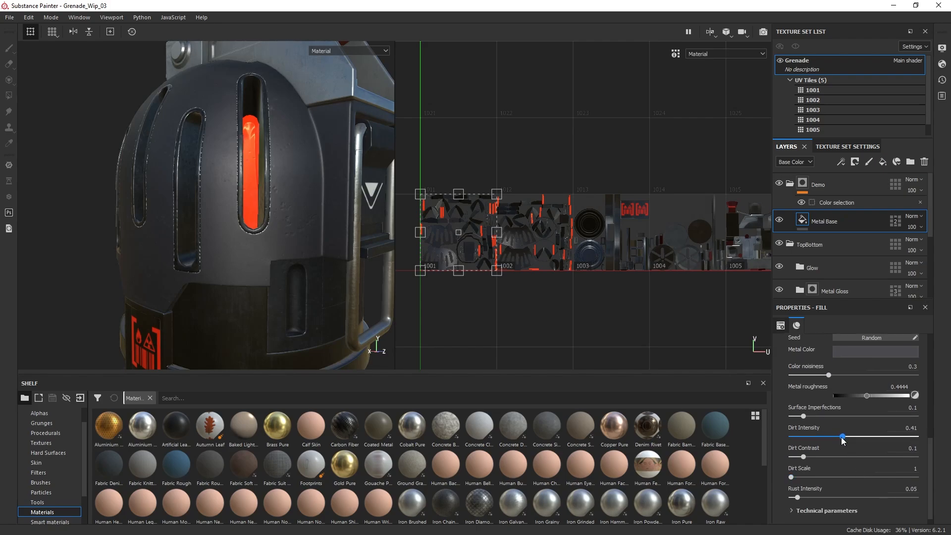
drag(841, 437, 850, 442)
alt+drag(208, 191, 229, 185)
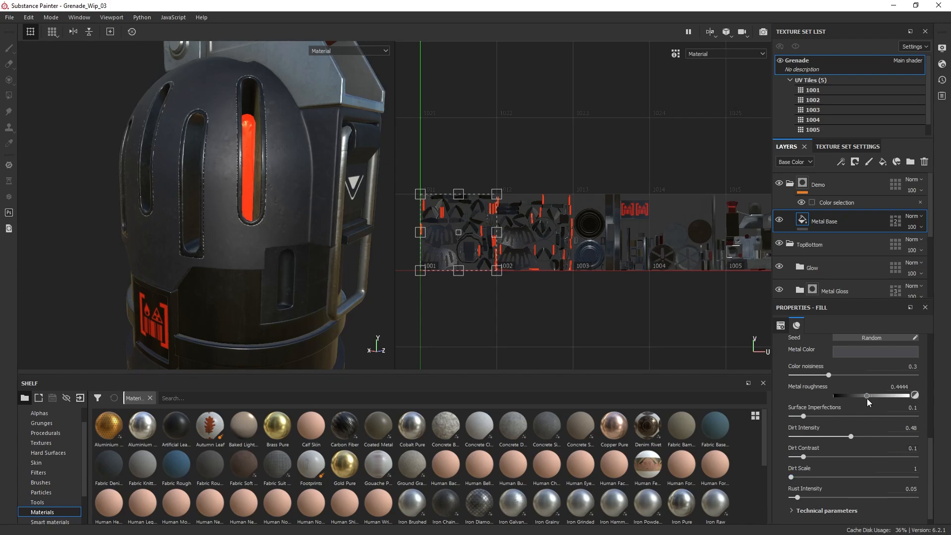
drag(865, 395, 861, 397)
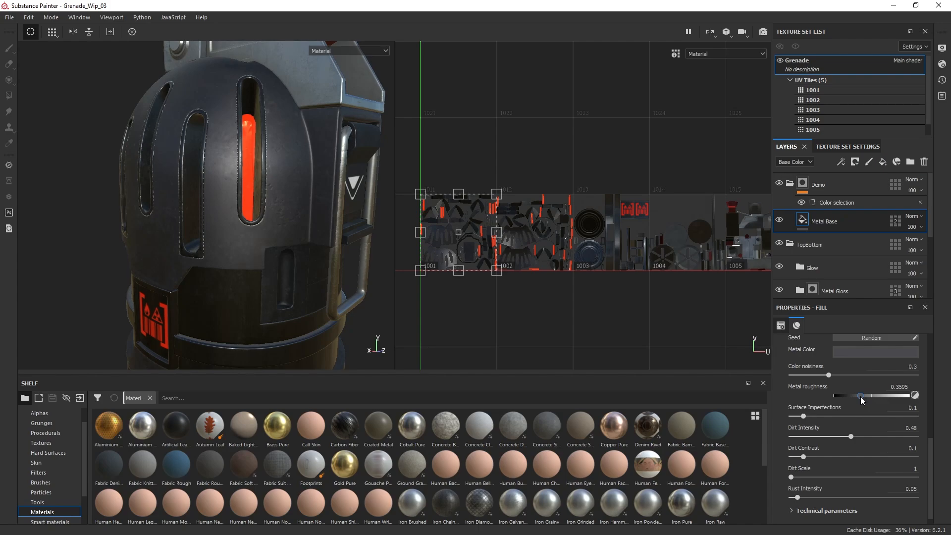
alt+drag(186, 135, 215, 184)
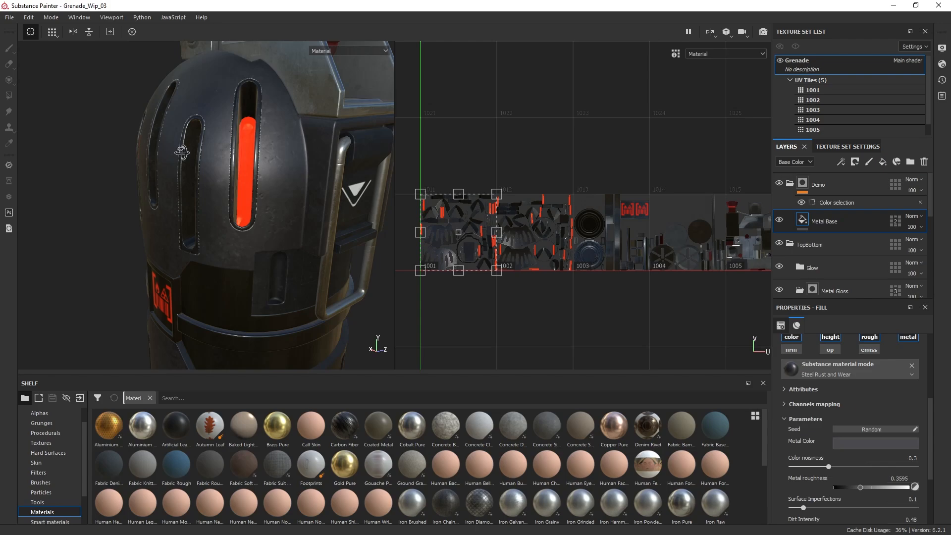
- Change the Metal Base fill's projection to Tri-planar projection and check how the material covers the shell
alt+drag(182, 153, 291, 170)
alt+drag(321, 202, 312, 191)
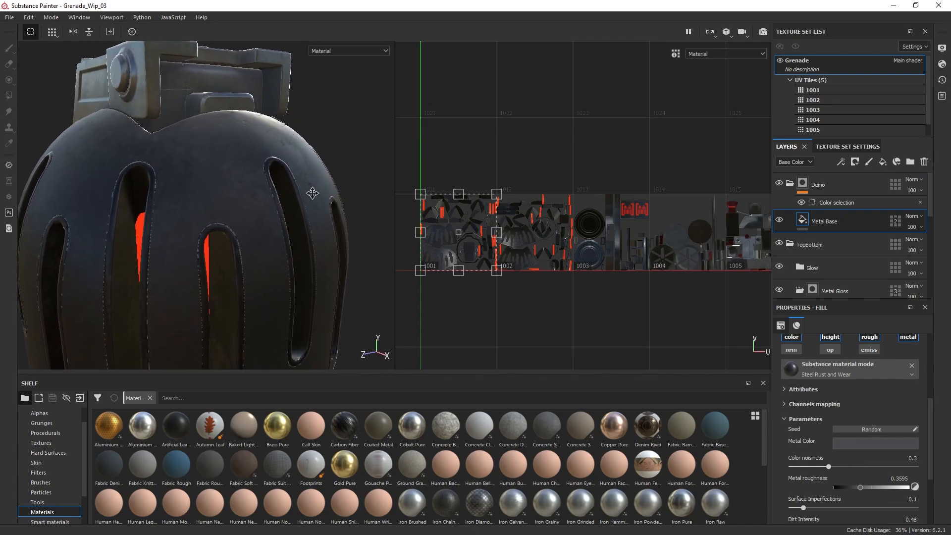
scroll(890, 441, up, 3)
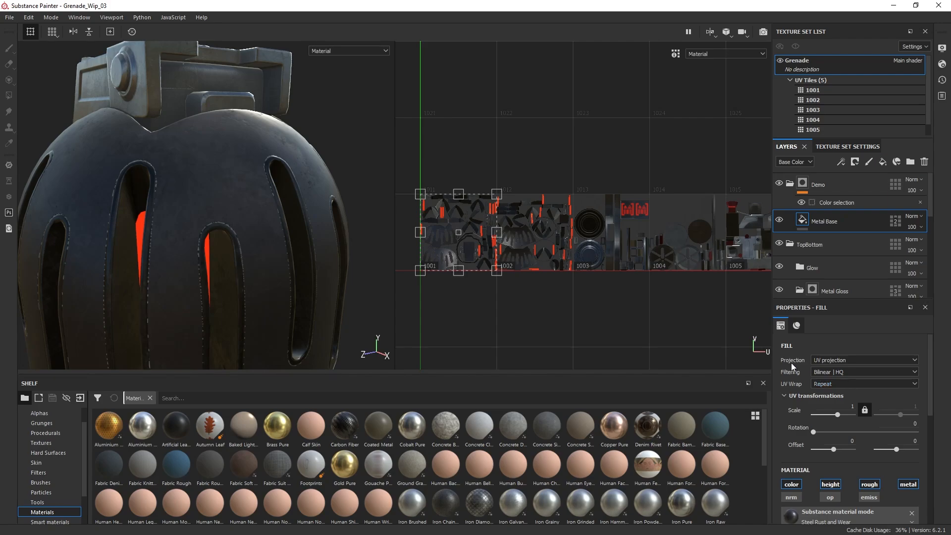
click(824, 361)
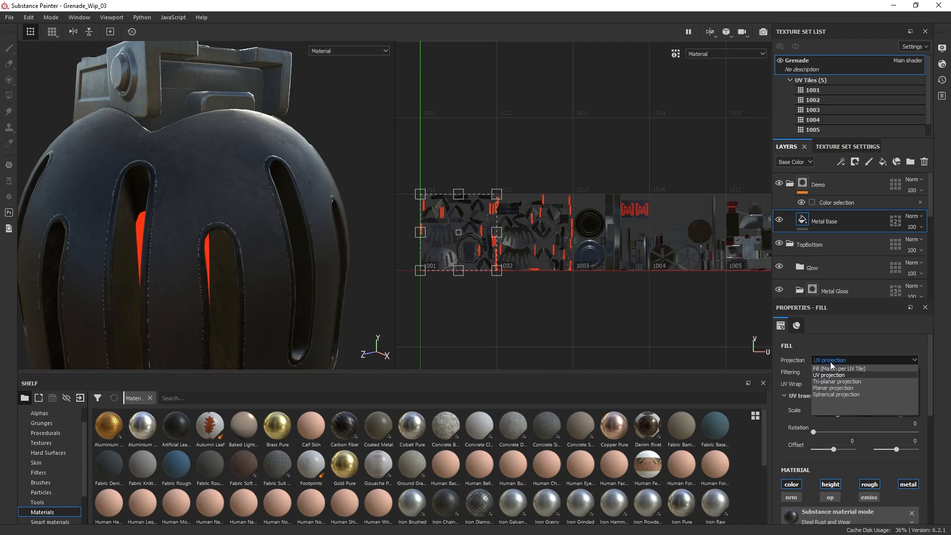
click(831, 381)
alt+drag(307, 206, 255, 227)
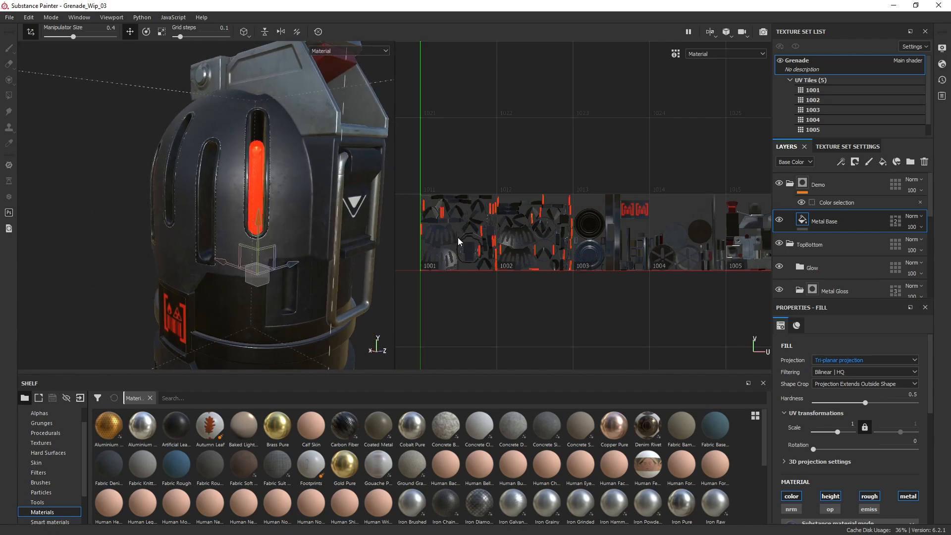
alt+drag(199, 144, 218, 112)
- Add a fill effect to the Metal Base layer and restrict it to the roughness channel only
right_click(802, 223)
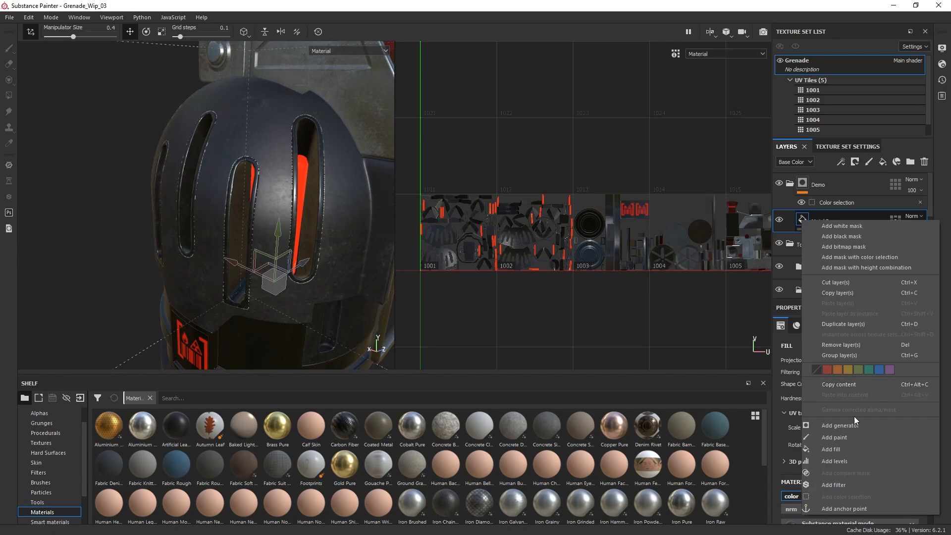
click(829, 452)
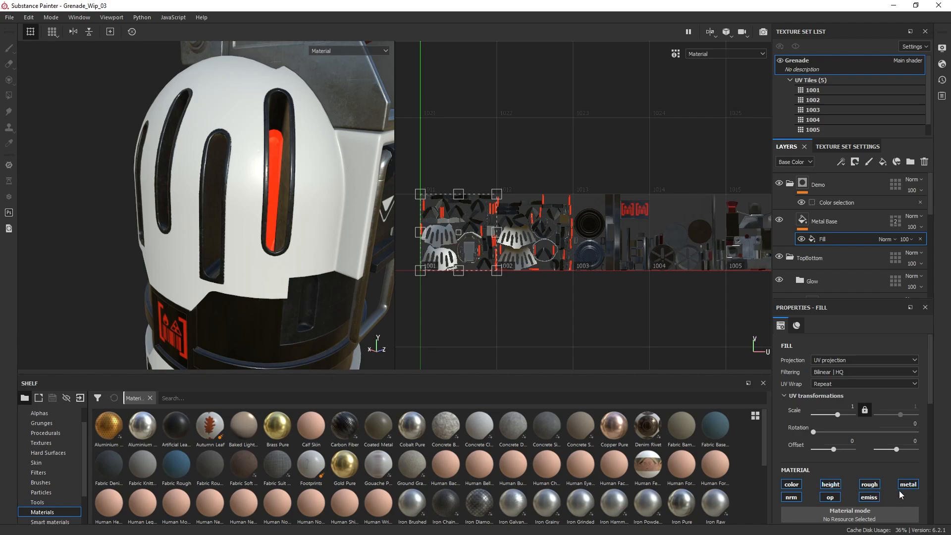
alt+click(868, 485)
alt+drag(266, 260, 244, 196)
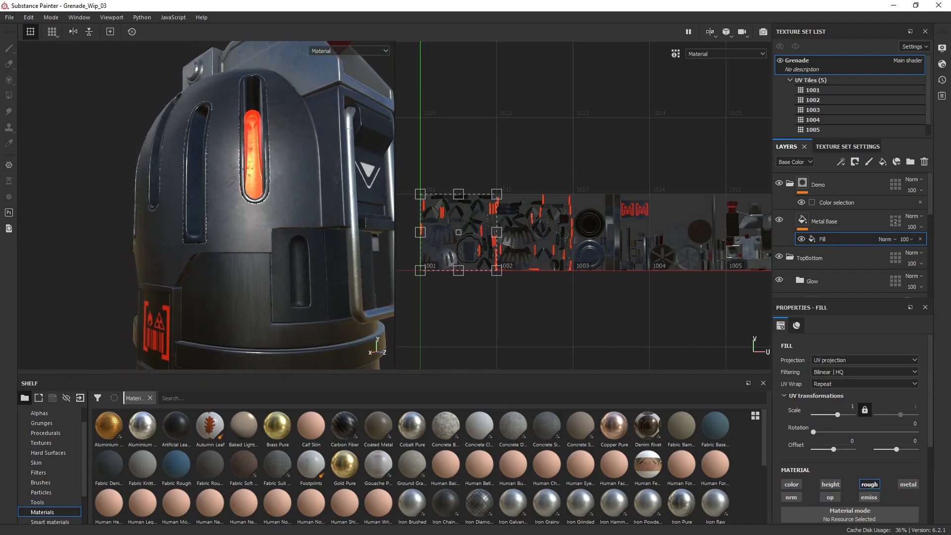
scroll(898, 465, down, 2)
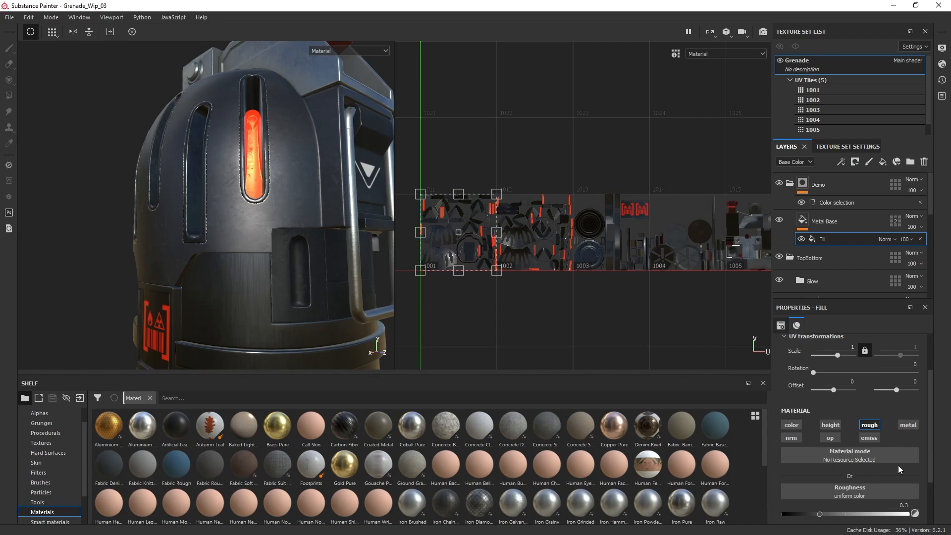
alt+drag(392, 278, 289, 213)
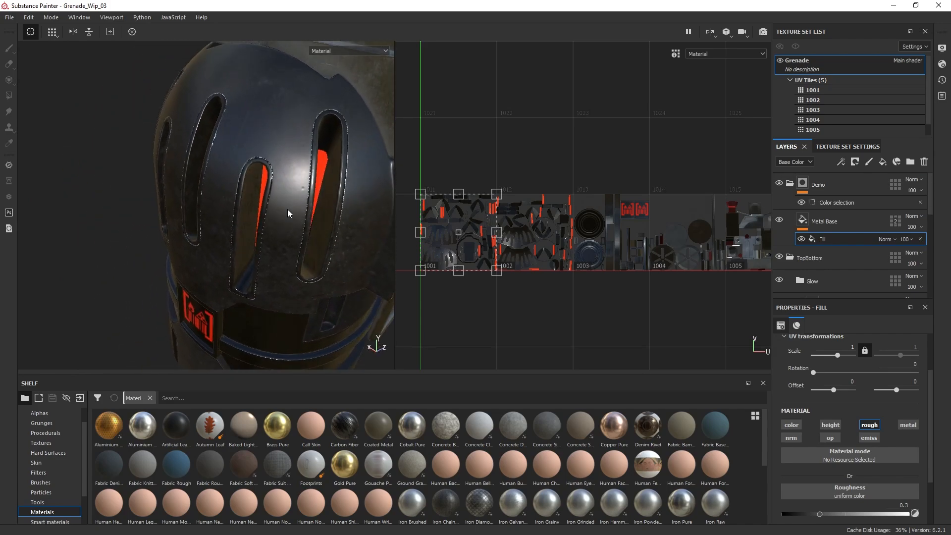
- Search the roughness textures for "clou" and assign Clouds 2 to the fill effect's roughness
click(869, 489)
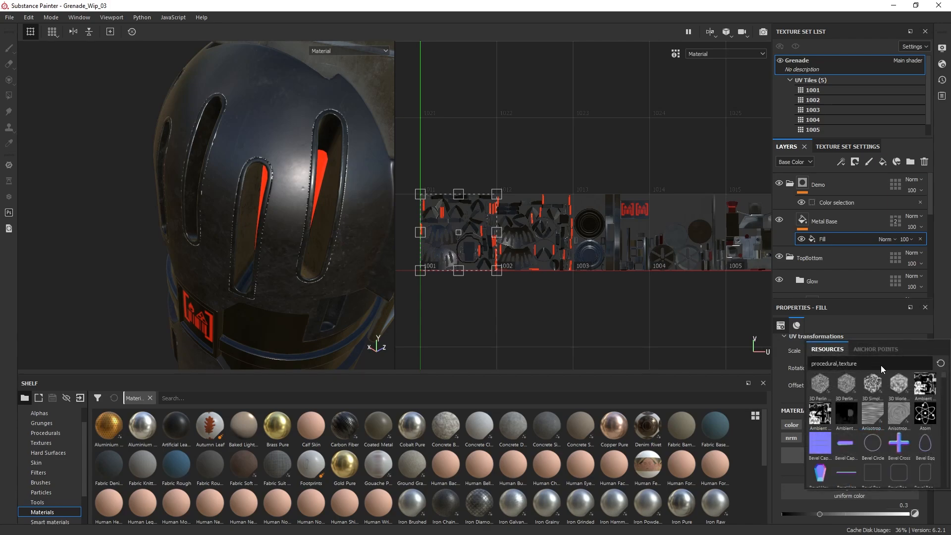
text(clou)
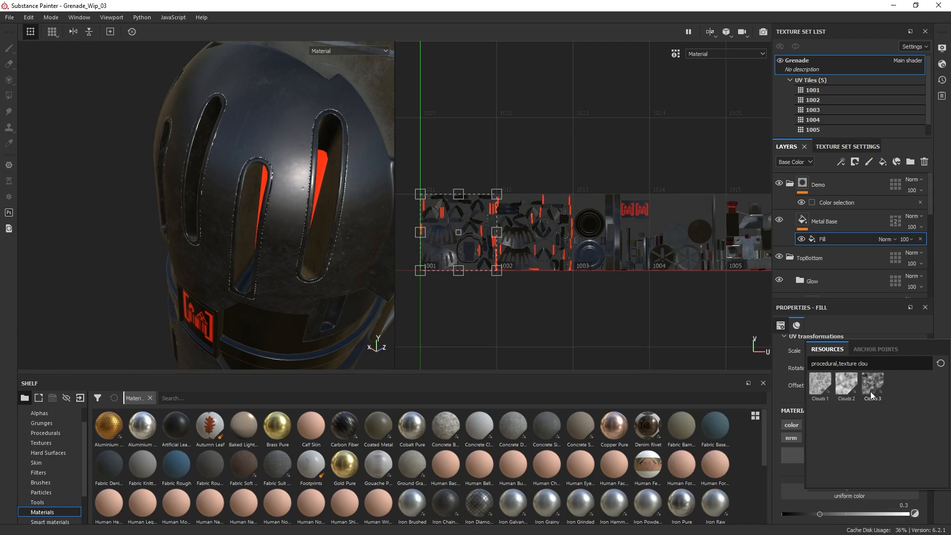
click(845, 384)
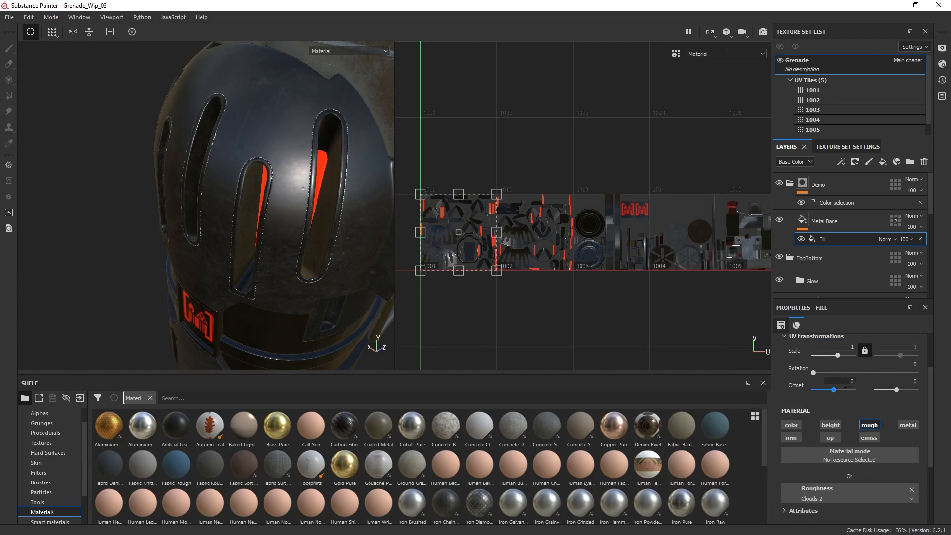
alt+drag(268, 243, 220, 196)
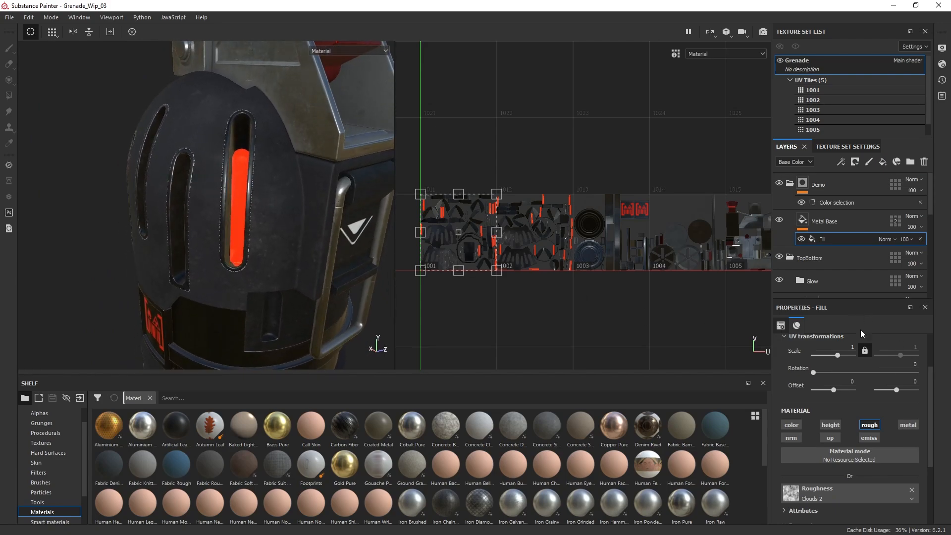
- Show the Roughness channel in the layer stack and set the fill effect's blending mode to Overlay, checking the shell's reflections
click(797, 166)
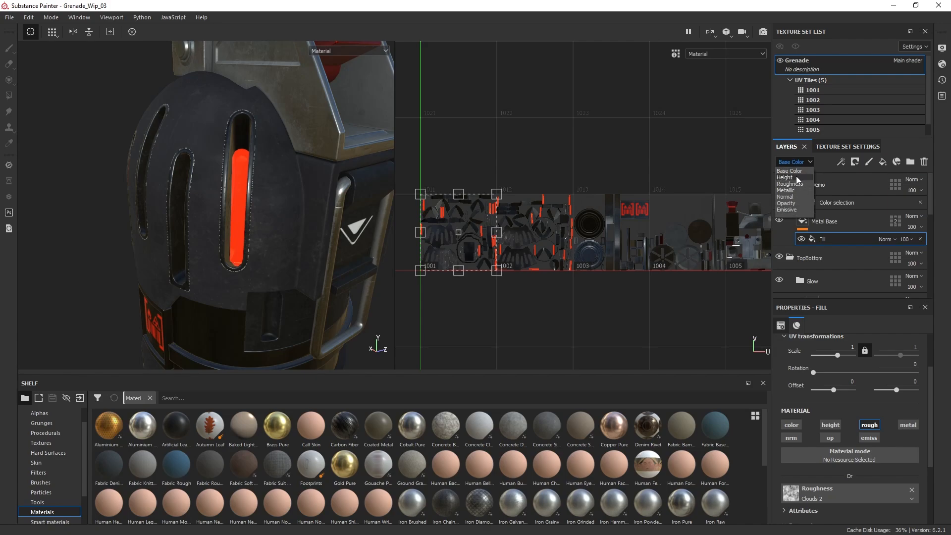
click(790, 184)
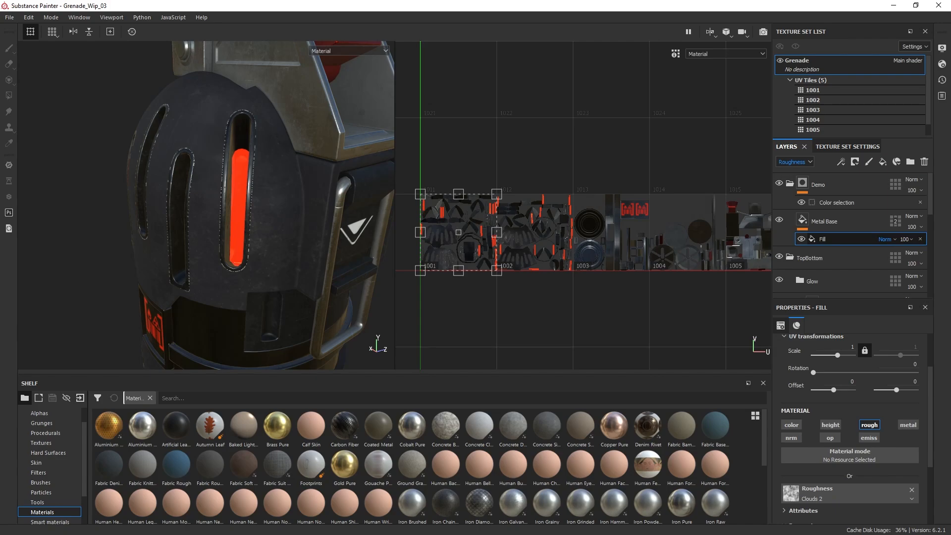
click(890, 237)
click(887, 372)
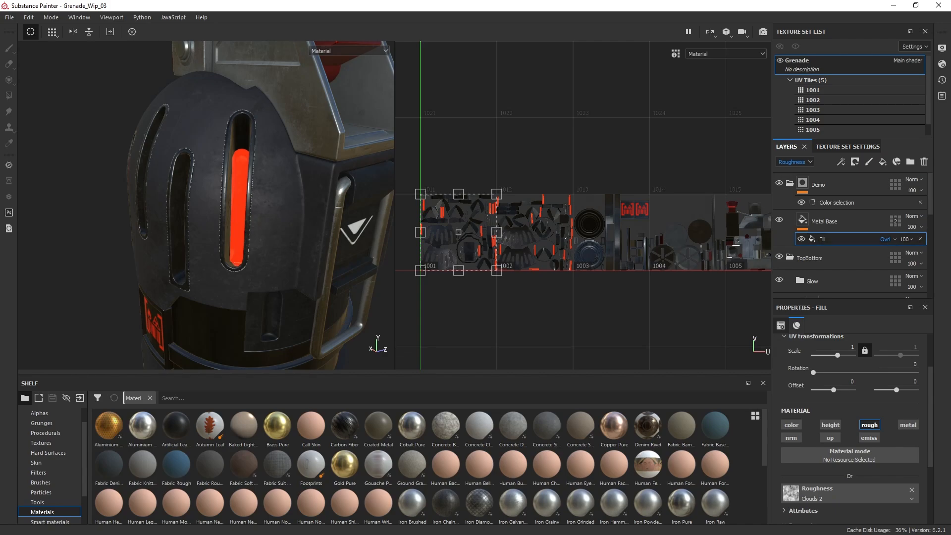
alt+drag(229, 248, 266, 223)
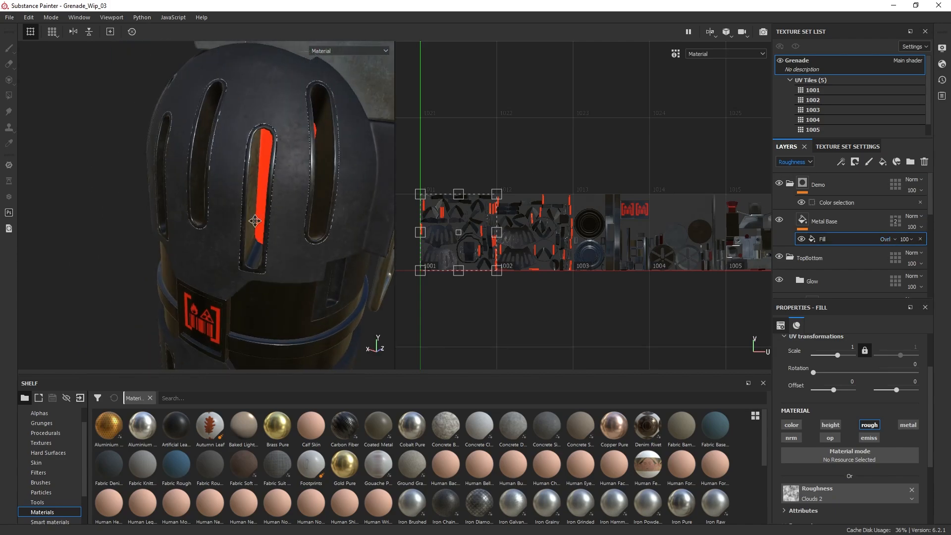
alt+middle_drag(255, 220, 244, 229)
alt+drag(238, 149, 318, 233)
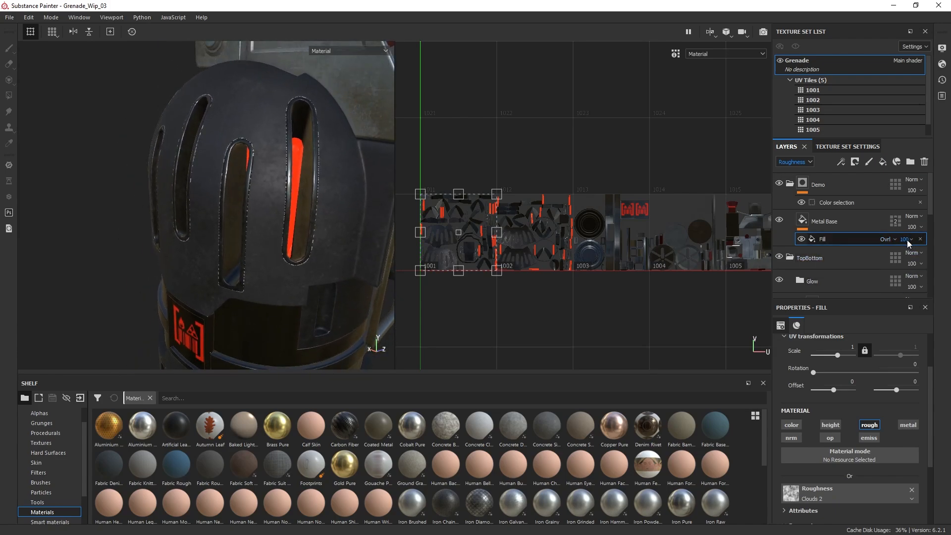
- Lower the fill effect's roughness opacity to 34 and check it around the shell
click(911, 240)
drag(944, 257, 917, 260)
alt+drag(218, 181, 376, 181)
- Compare the shell's reflections with the roughness fill effect hidden and shown, inspecting the metal around the slots
click(801, 240)
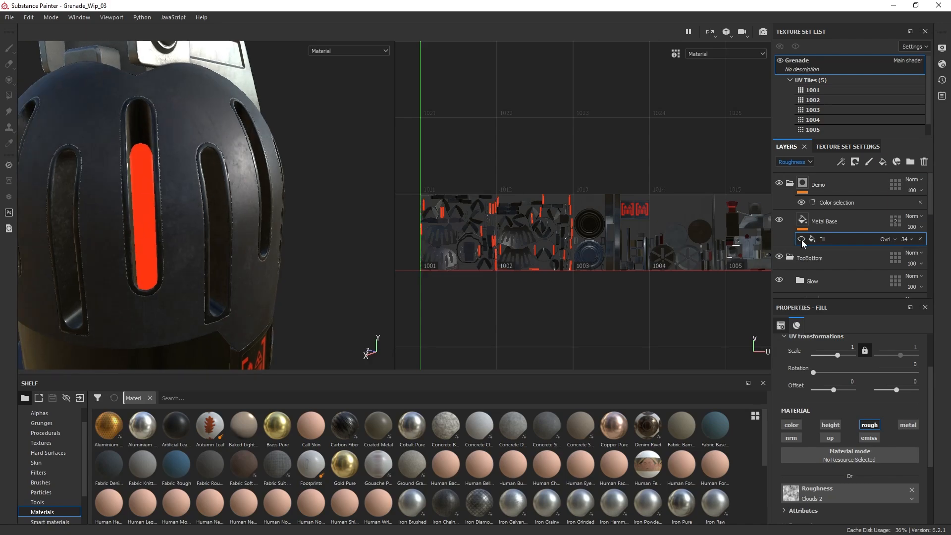
click(801, 239)
alt+drag(221, 105, 255, 193)
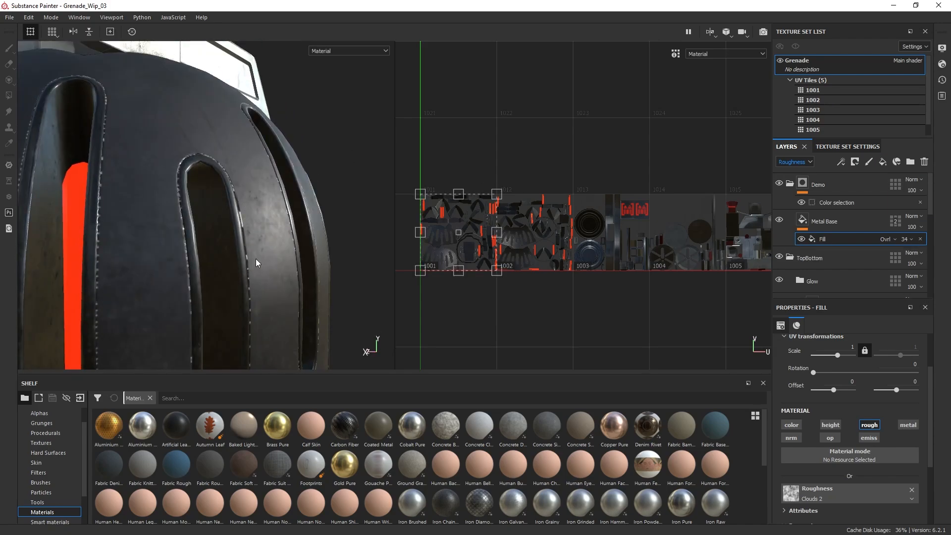
click(801, 240)
click(800, 240)
alt+drag(275, 233, 289, 244)
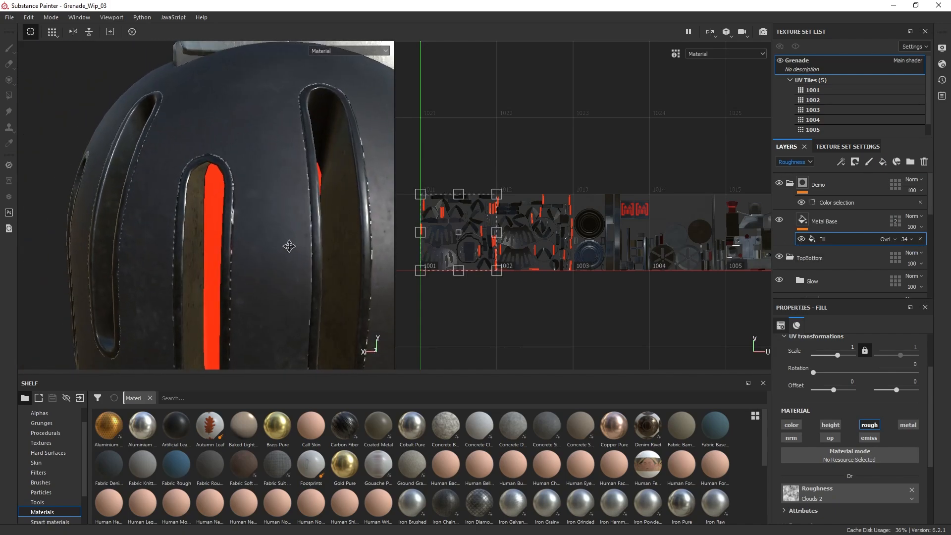
alt+right_drag(288, 245, 212, 107)
alt+drag(212, 107, 295, 220)
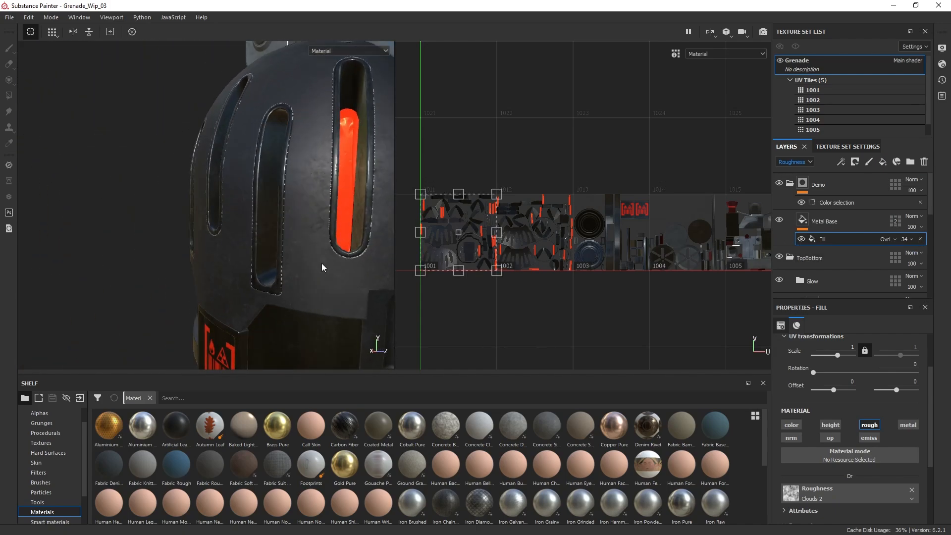
alt+right_drag(323, 267, 278, 201)
alt+drag(278, 201, 225, 216)
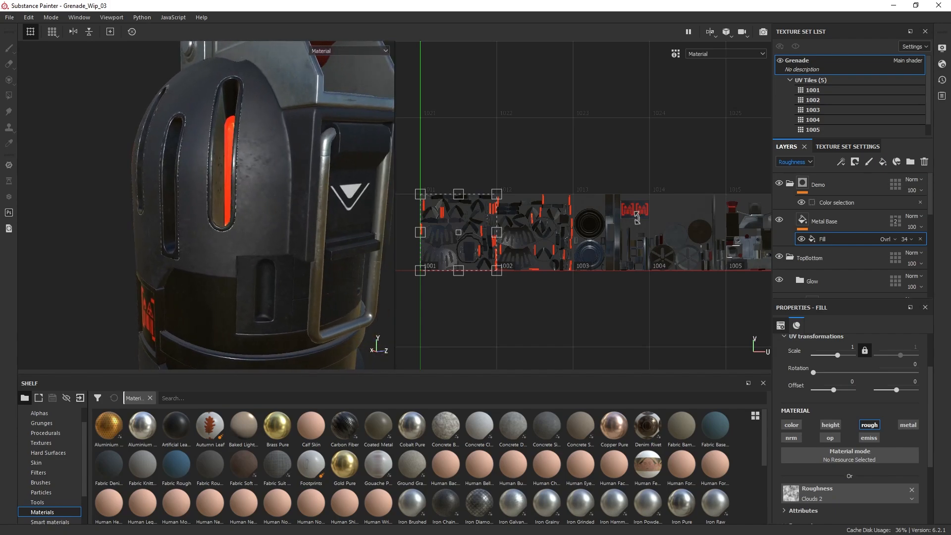
- Return the layer stack to the Base Color channel and replace the fill effect's roughness texture with Moisture Noise
click(801, 163)
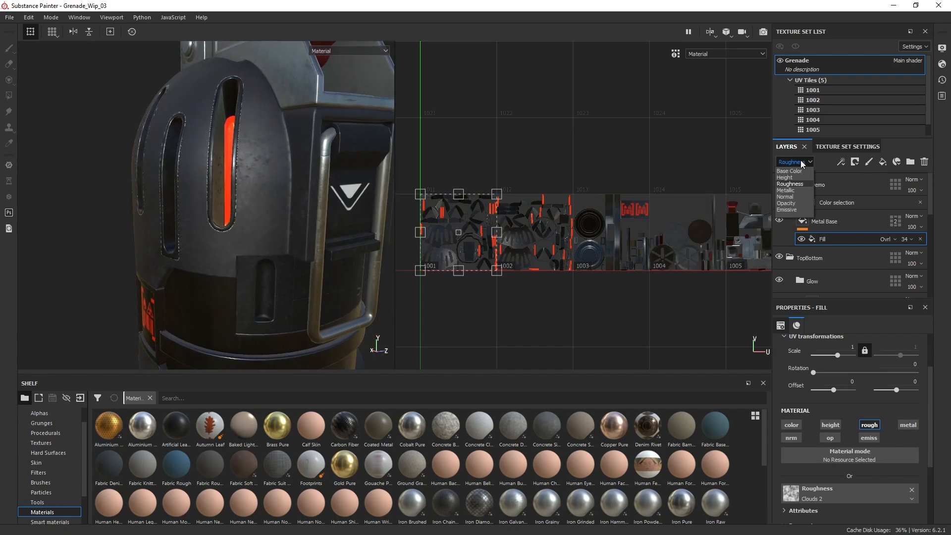
click(792, 171)
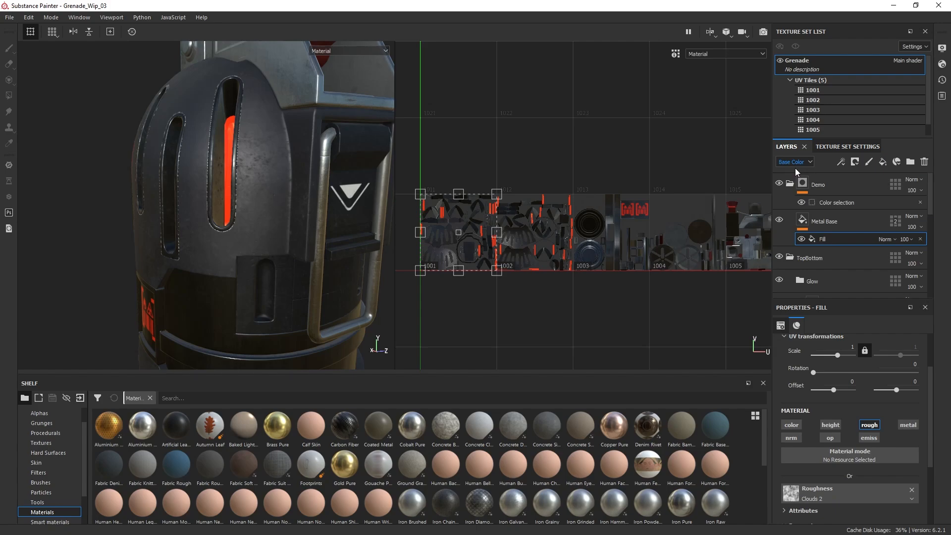
click(836, 497)
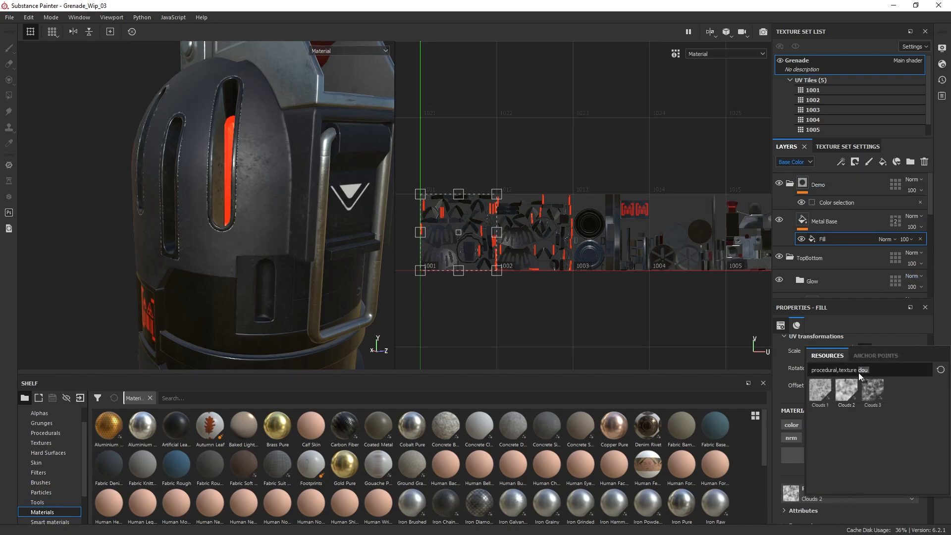
text(mois)
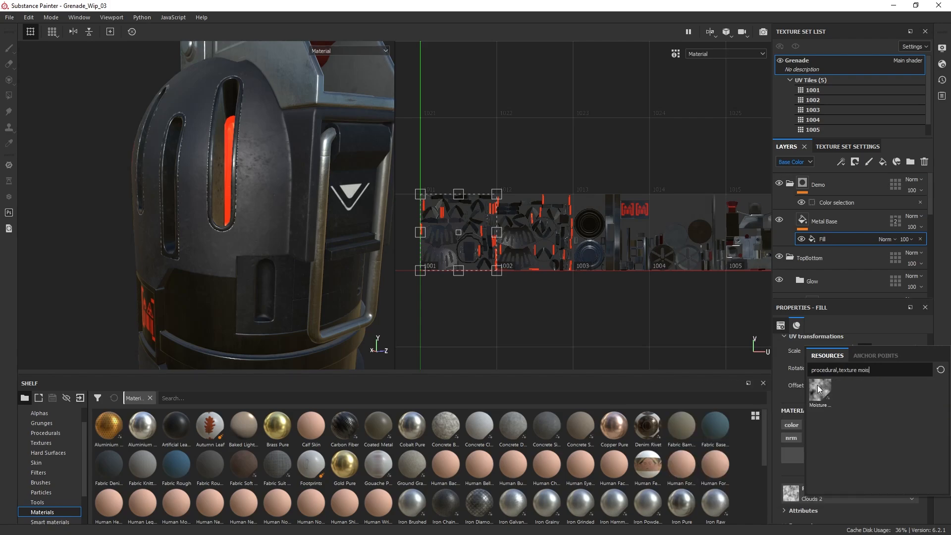
click(819, 389)
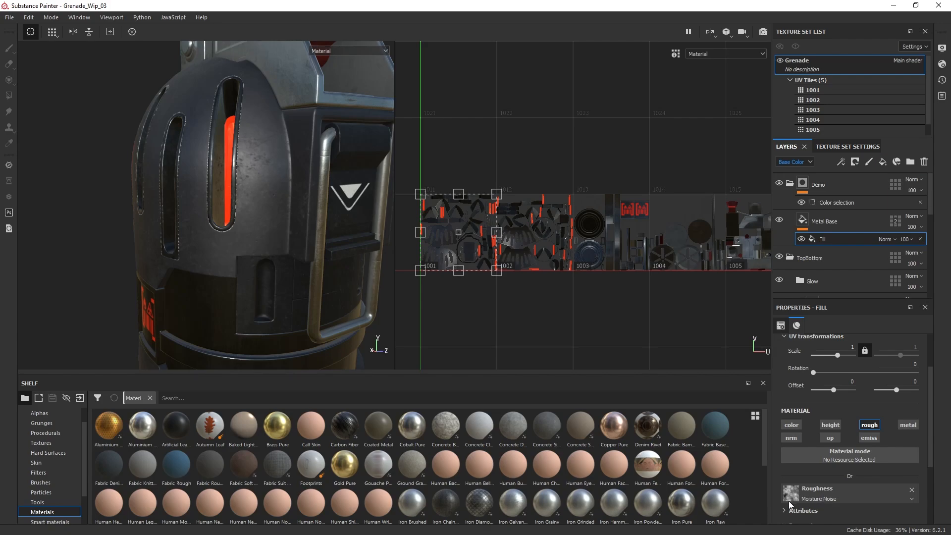
alt+drag(214, 144, 251, 214)
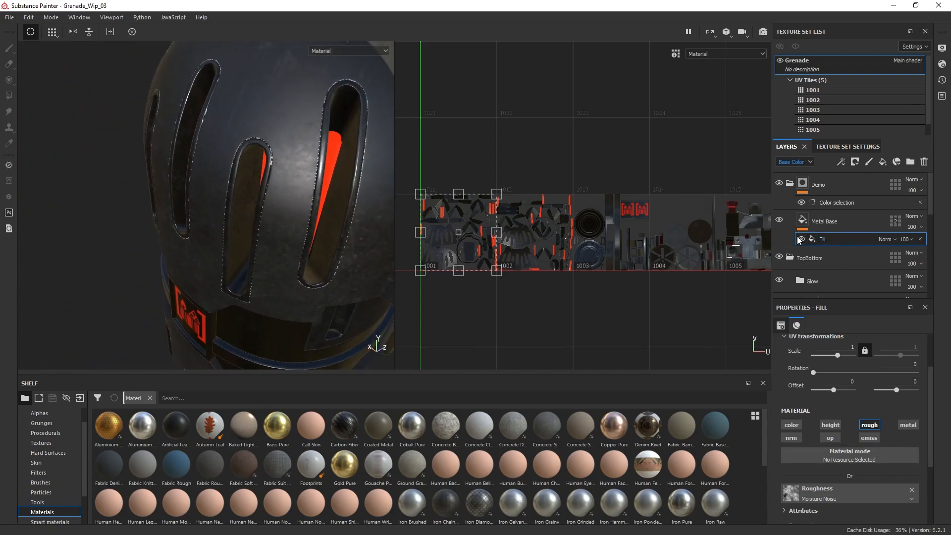
- Examine how the Moisture Noise roughness variation reads on the shell from several angles and distances
alt+drag(287, 180, 228, 182)
alt+right_drag(300, 225, 213, 140)
alt+drag(213, 140, 259, 190)
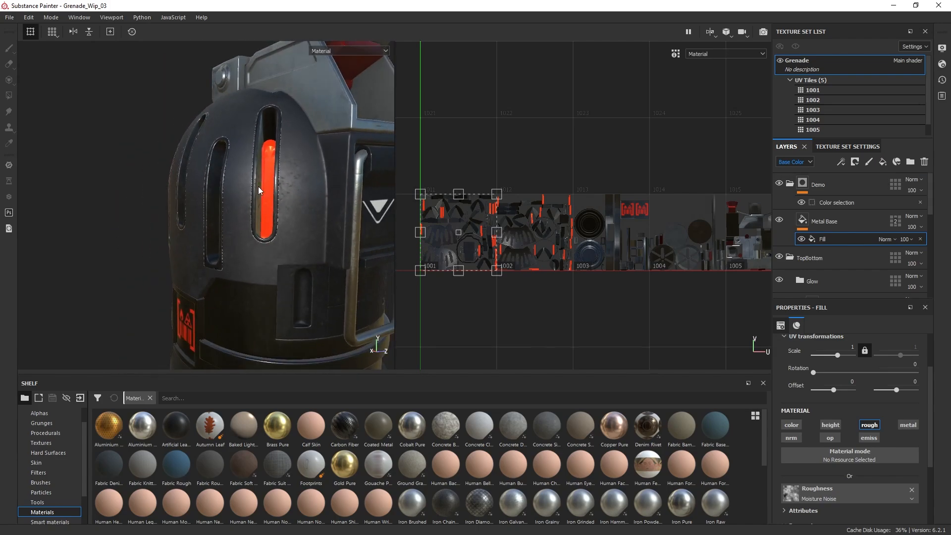
alt+right_drag(260, 189, 276, 231)
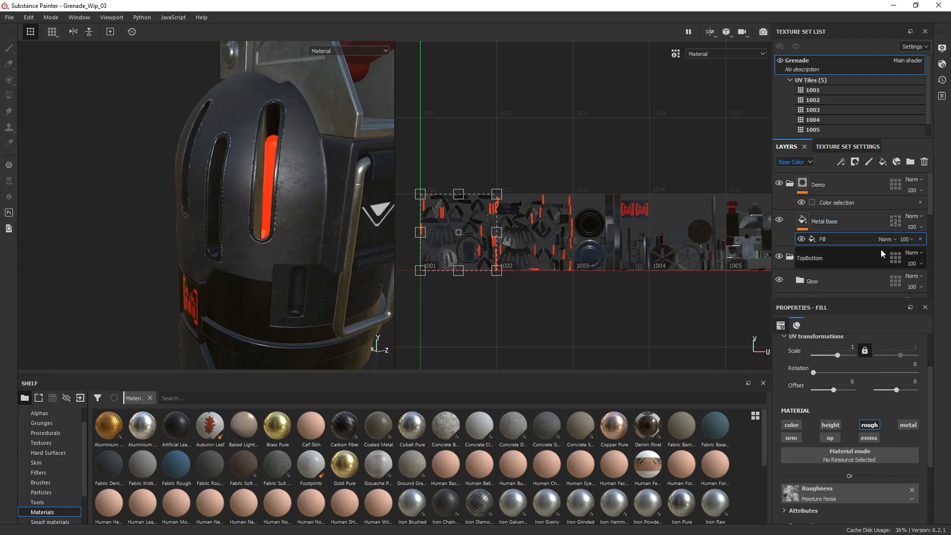
alt+drag(233, 163, 304, 265)
scroll(287, 154, up, 4)
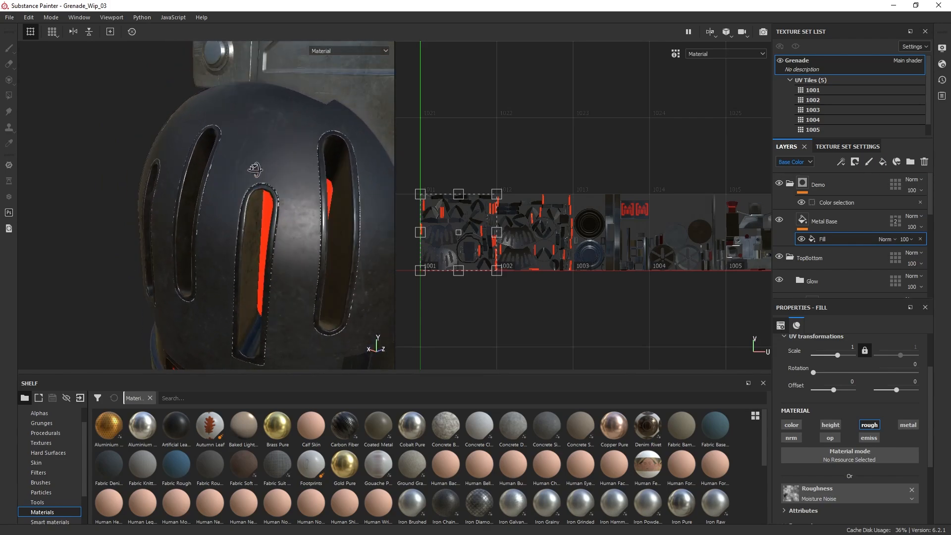
alt+drag(287, 154, 327, 103)
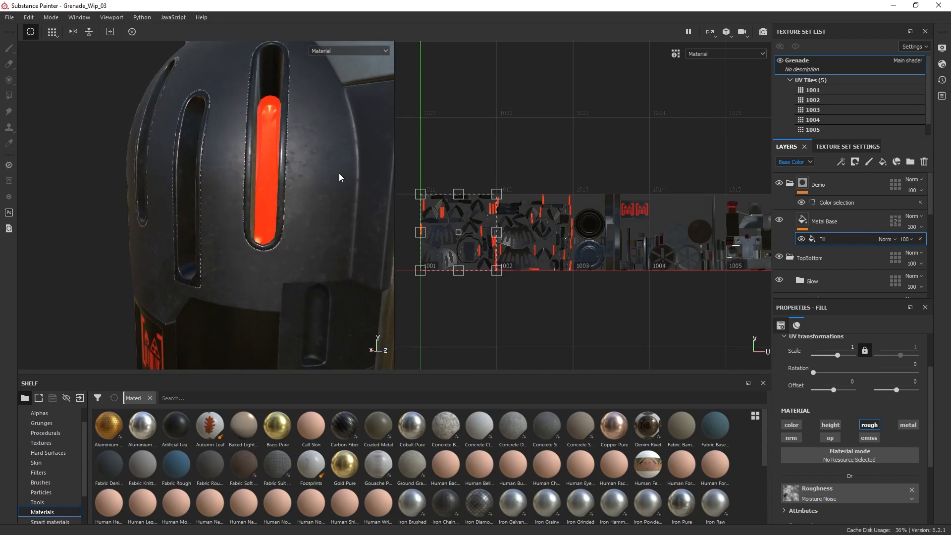
alt+middle_drag(329, 182, 311, 192)
scroll(310, 191, down, 2)
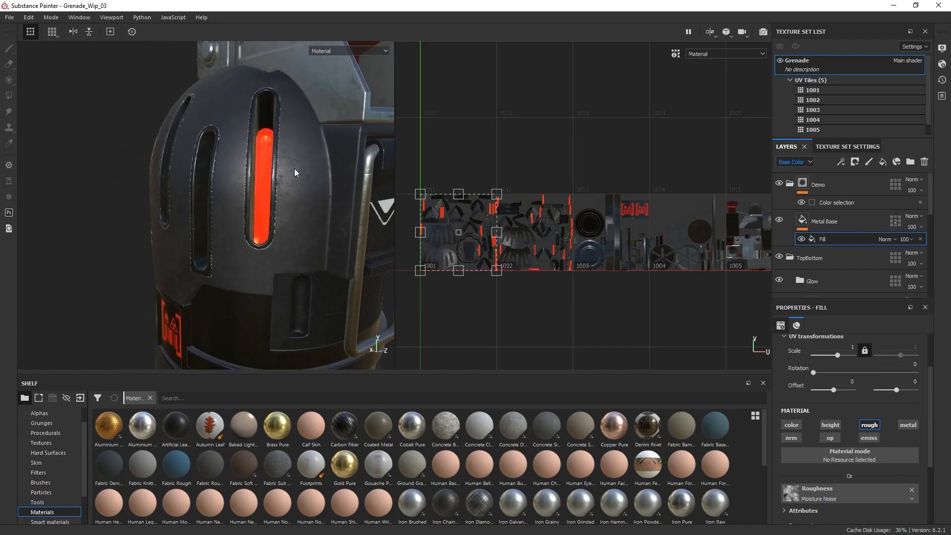
- Duplicate the Metal Base layer and rename the copy Scratches
click(842, 227)
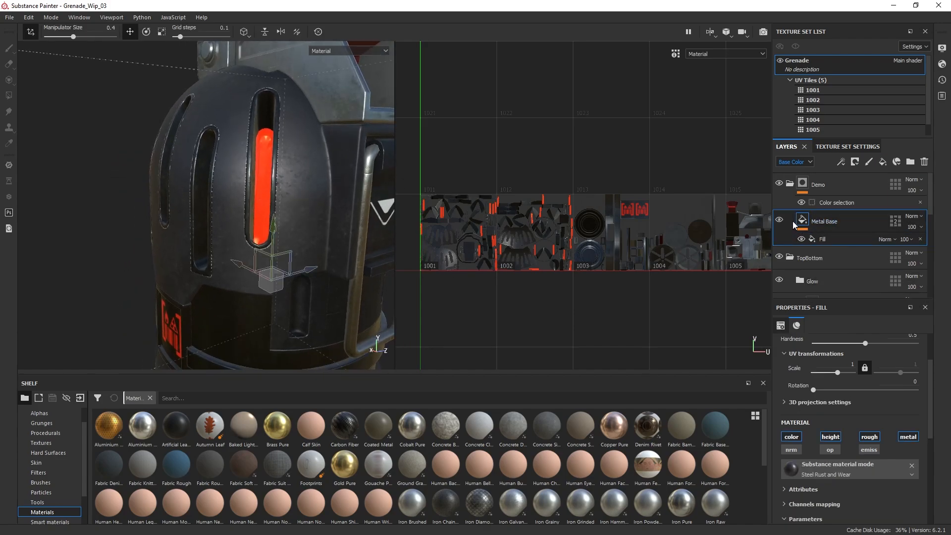
right_click(867, 218)
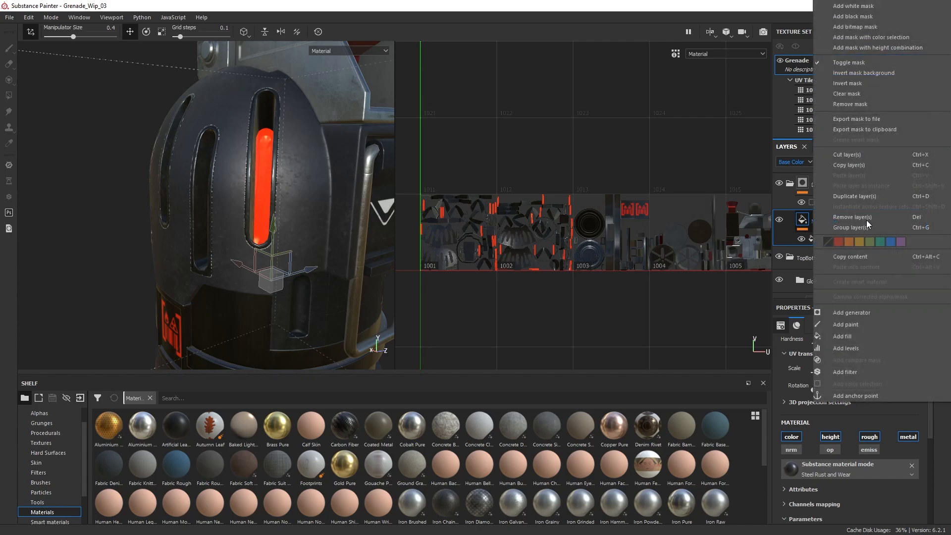
click(863, 198)
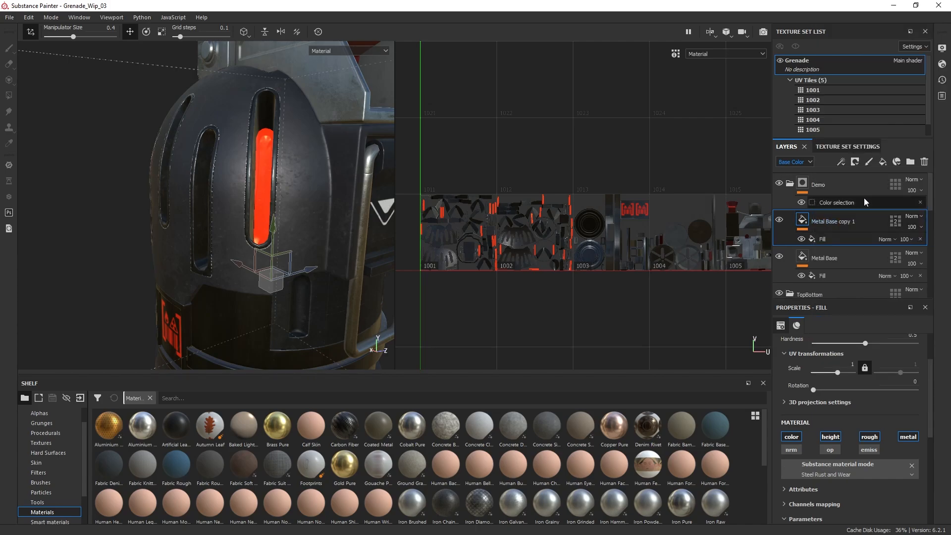
double_click(837, 222)
text(Sc)
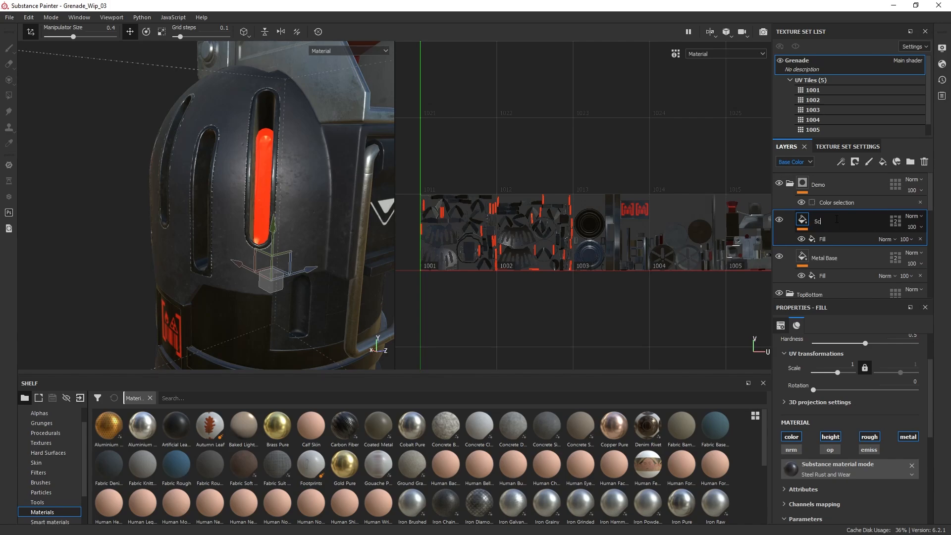
text(ratches)
key(Return)
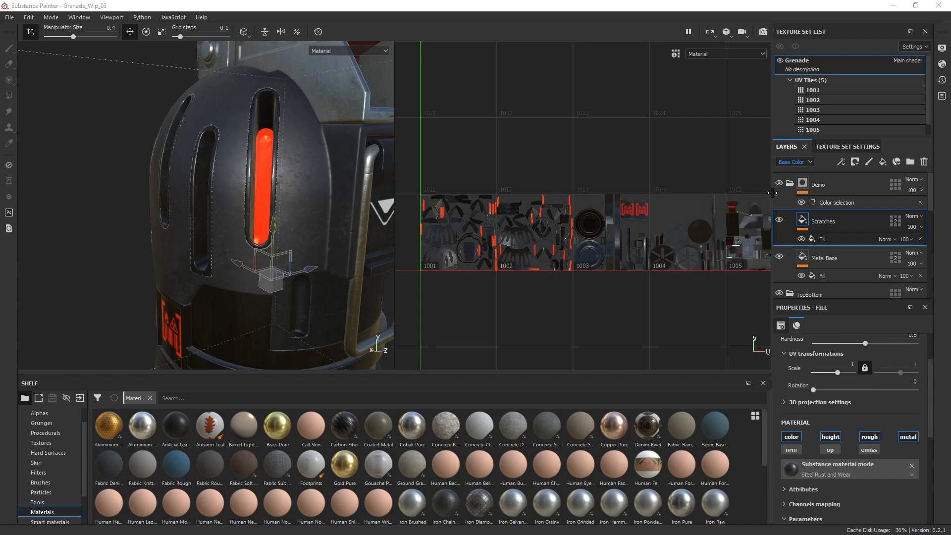
- Lighten the Metal Color of the Scratches layer's Steel Rust and Wear material and add a black mask to the layer
scroll(887, 466, down, 3)
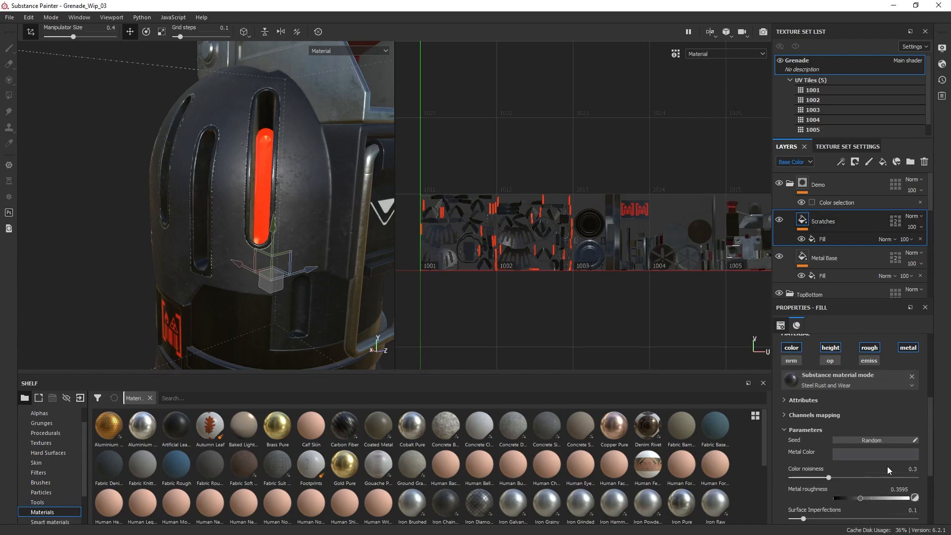
scroll(887, 465, down, 1)
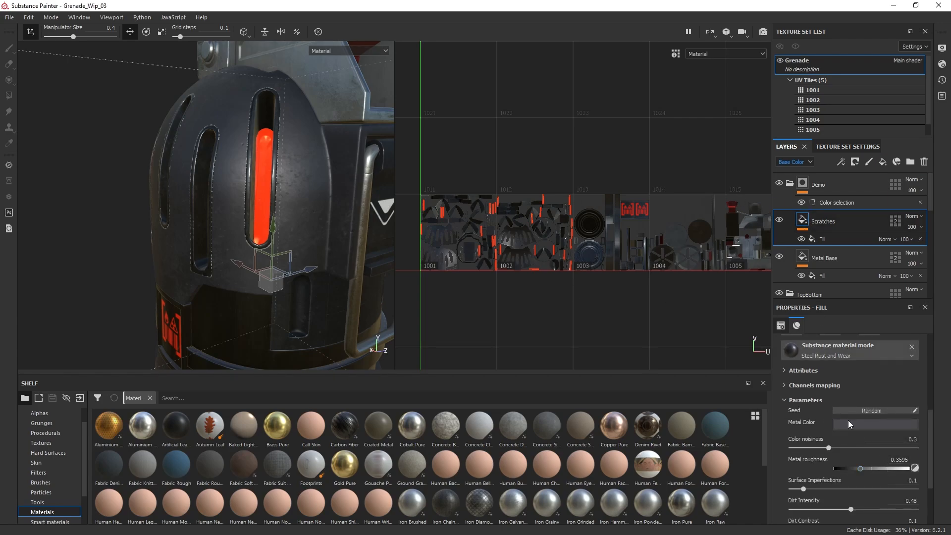
click(856, 424)
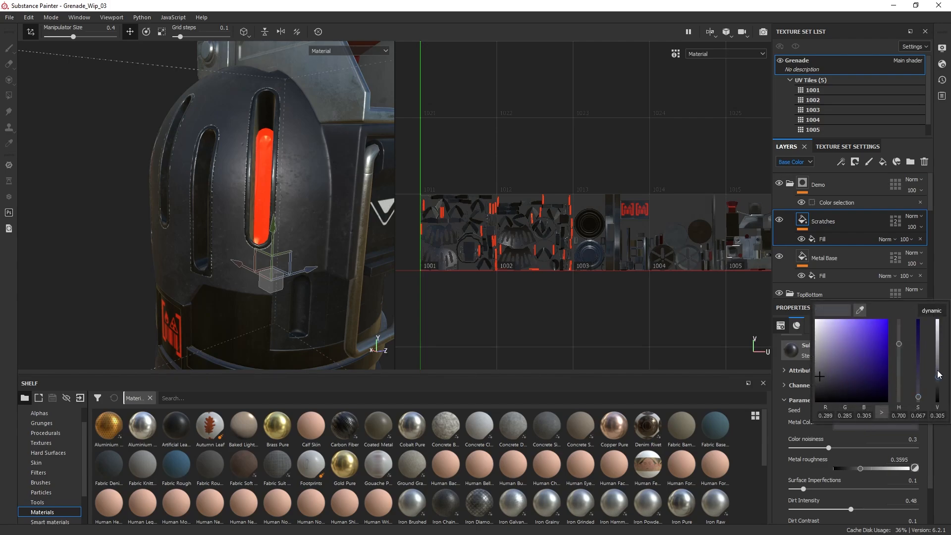
drag(939, 378, 938, 364)
alt+drag(209, 181, 283, 188)
alt+middle_drag(283, 189, 296, 172)
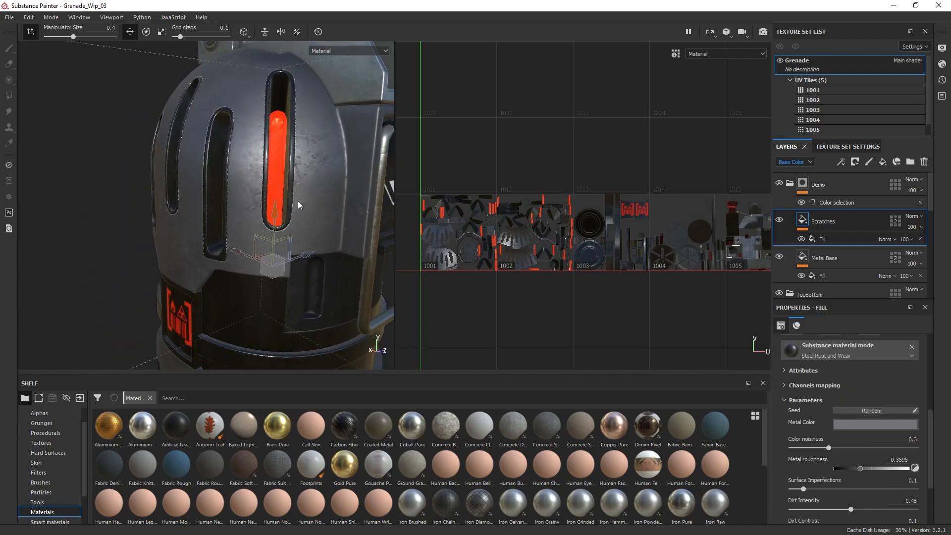
right_click(816, 218)
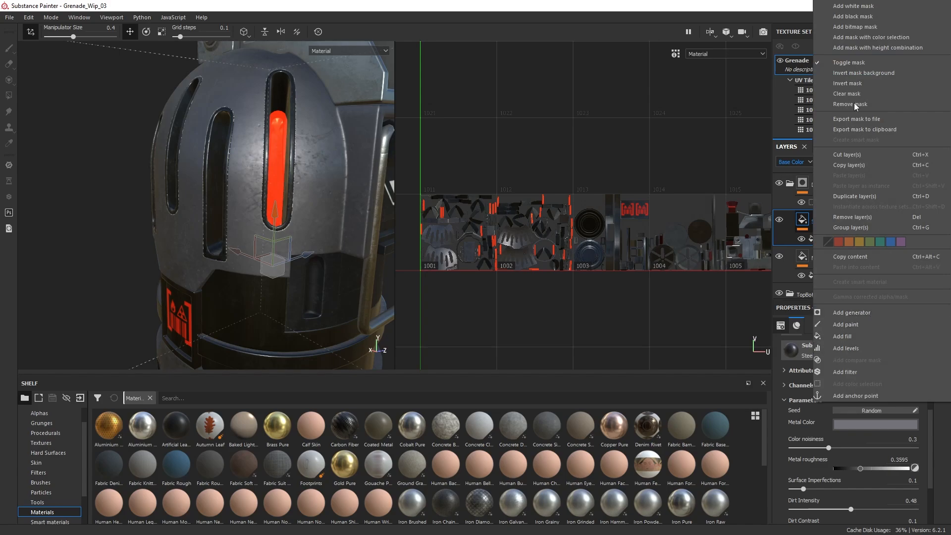
click(857, 19)
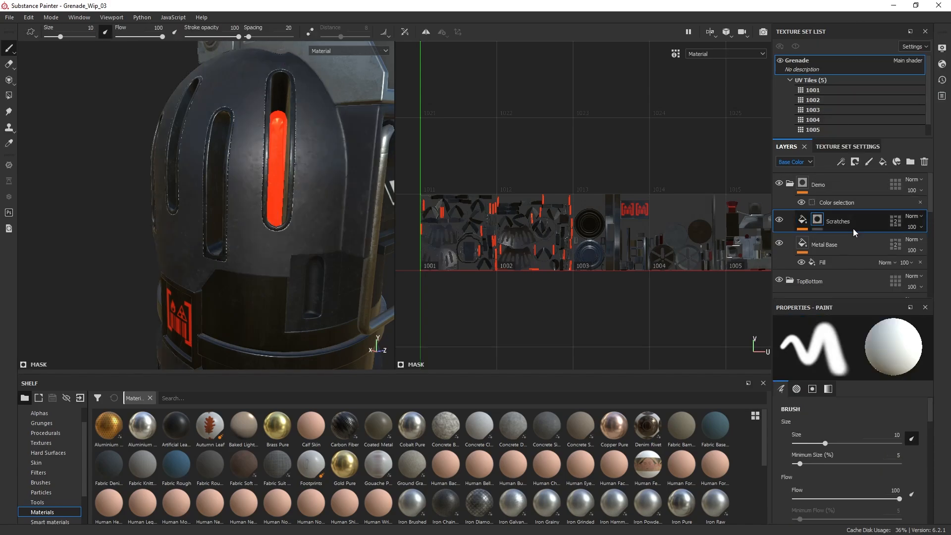
- Check the roughness texture used by the Metal Base layer's fill effect, leaving it as it is
click(828, 262)
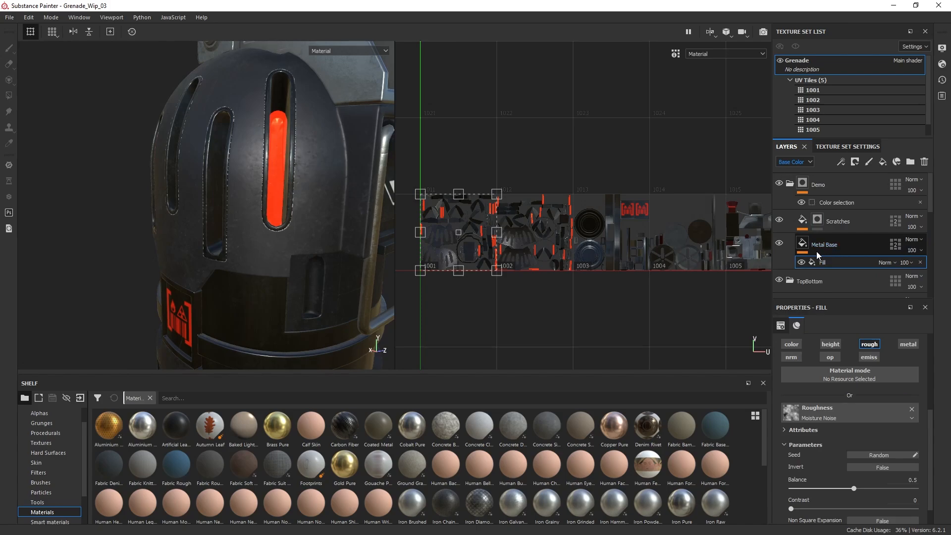
click(838, 409)
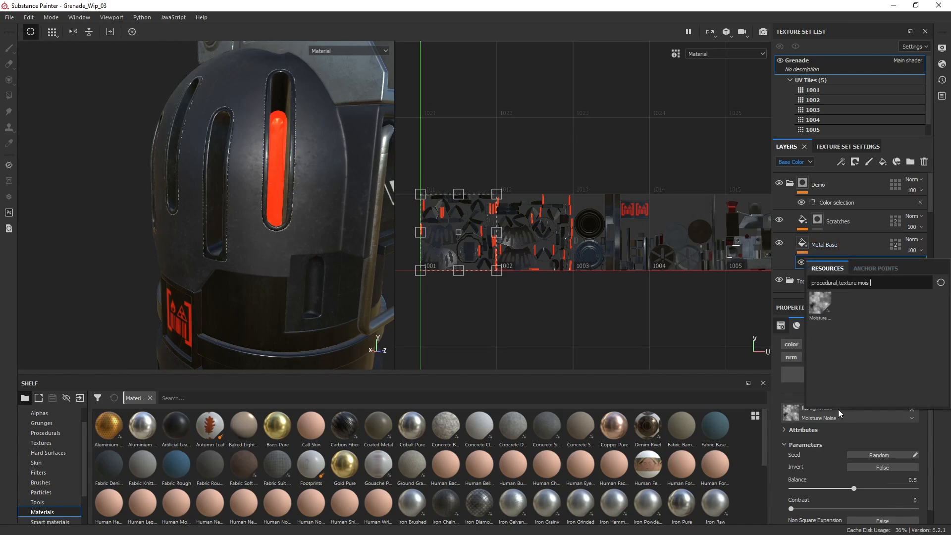
click(822, 219)
- Add a Metal Edge Wear generator to the Scratches layer's mask
click(814, 220)
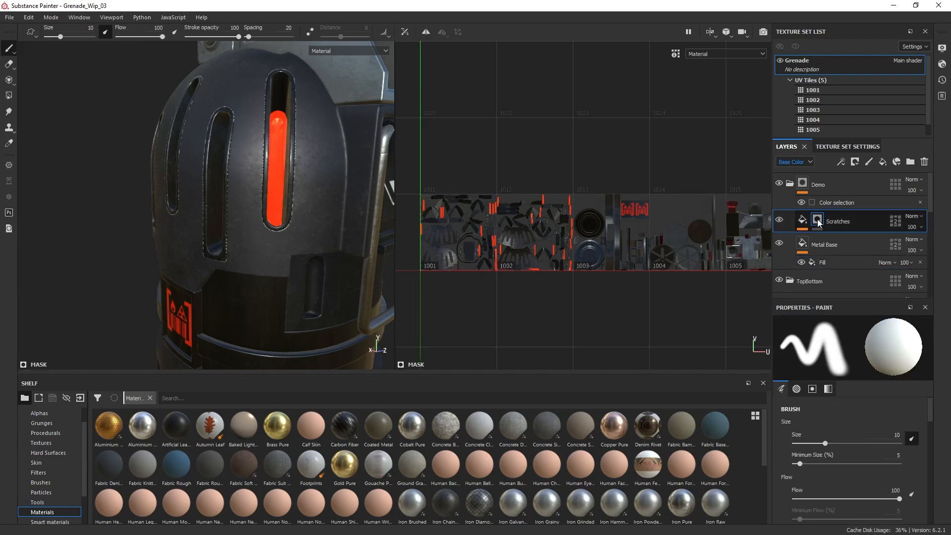
right_click(818, 223)
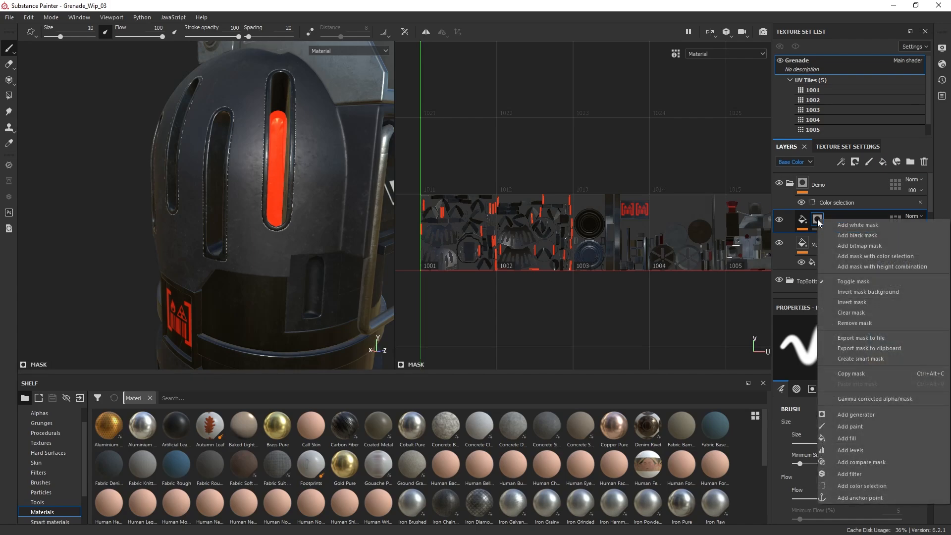
click(859, 414)
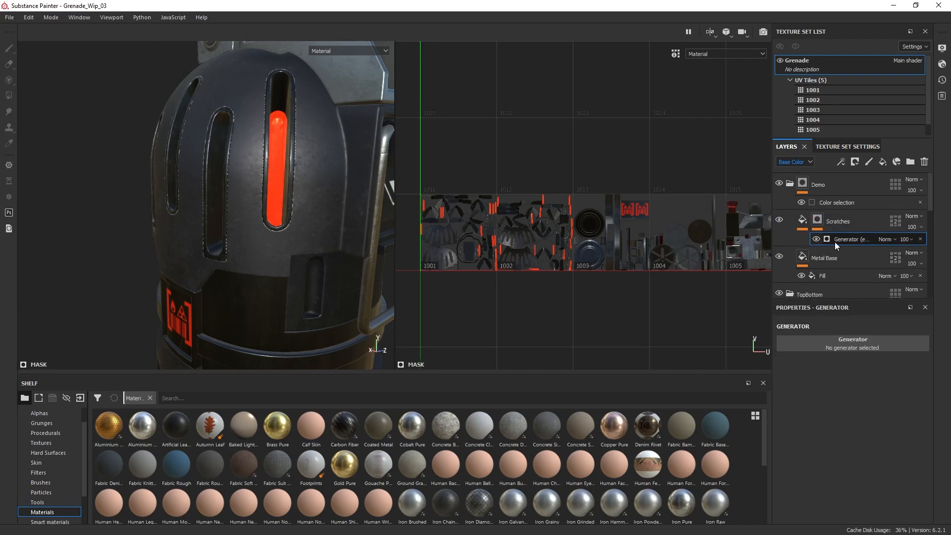
click(856, 347)
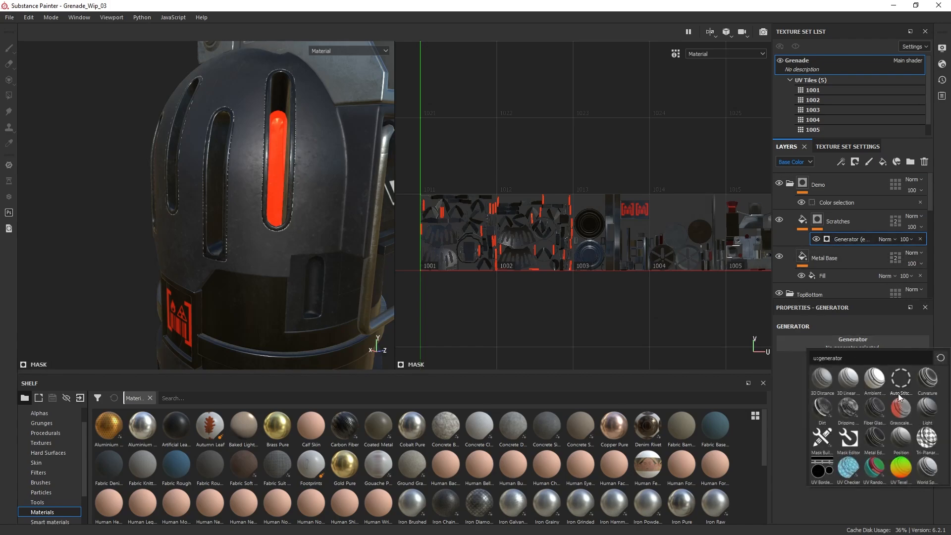
mouse_move(847, 421)
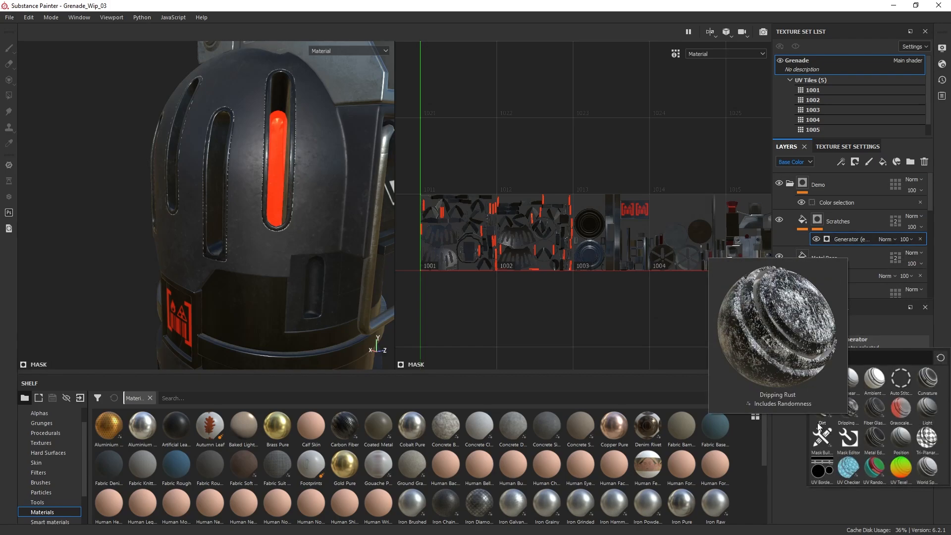
mouse_move(882, 443)
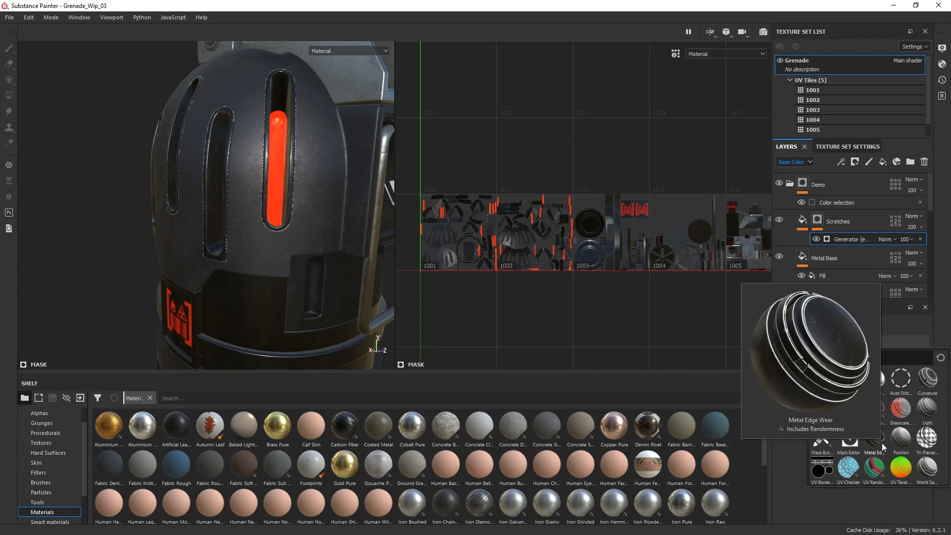
click(880, 439)
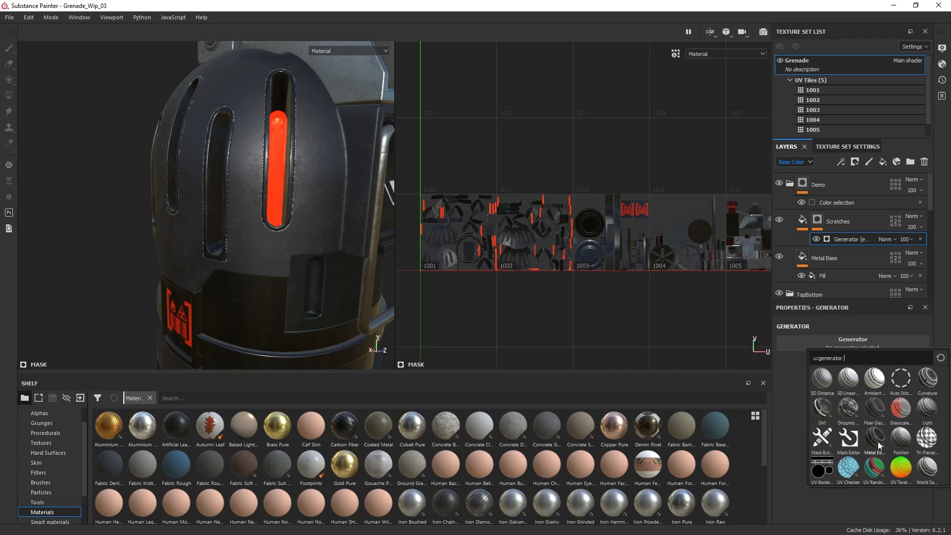
- Lower the Metal Edge Wear generator's Wear Level to 0.54 and check the shell's edges from several angles
alt+drag(324, 231, 226, 260)
alt+middle_drag(225, 260, 220, 149)
alt+drag(220, 148, 193, 151)
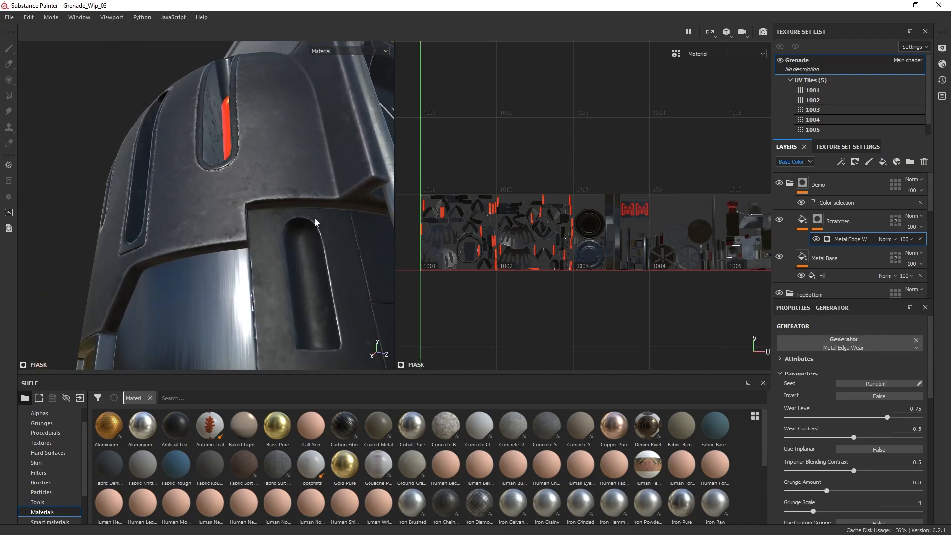
alt+drag(206, 257, 239, 230)
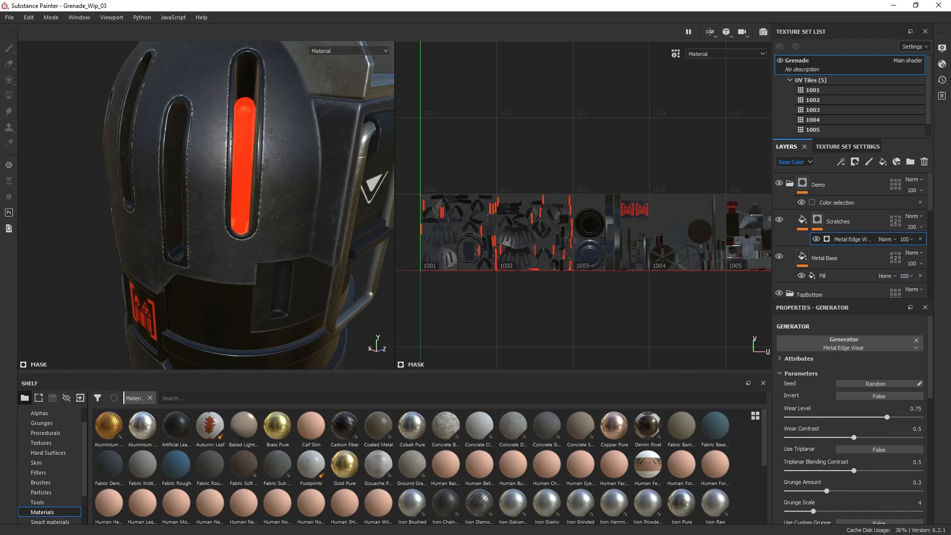
alt+drag(297, 186, 273, 158)
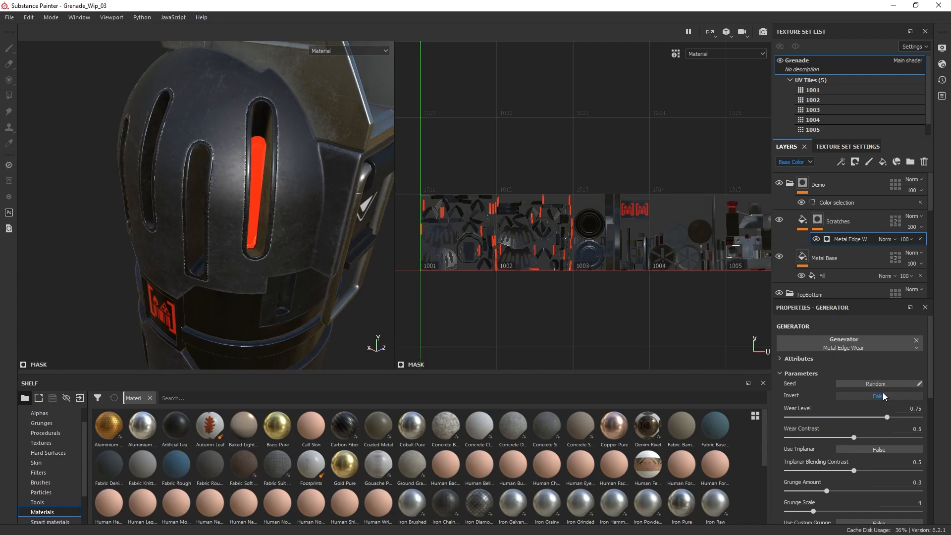
scroll(883, 392, down, 2)
drag(886, 391, 860, 389)
alt+drag(346, 259, 248, 157)
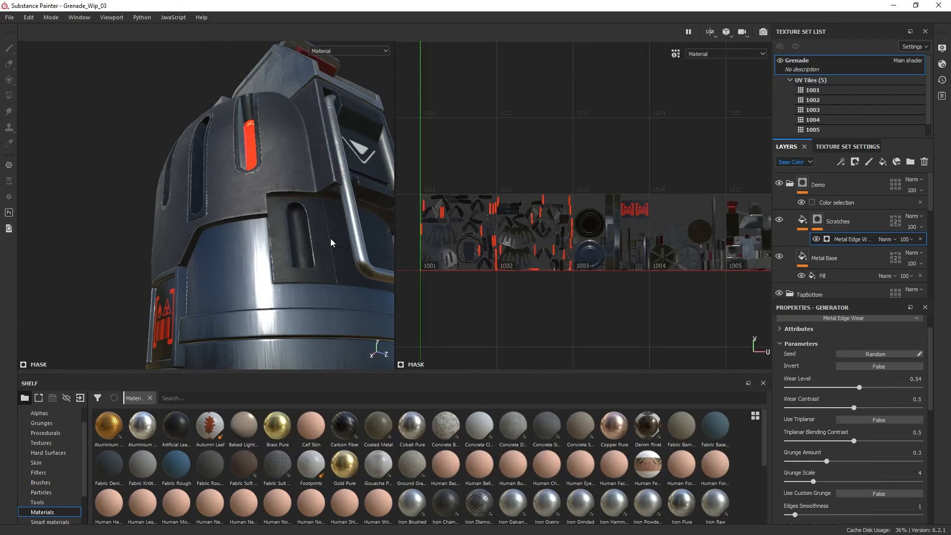
alt+drag(331, 239, 259, 211)
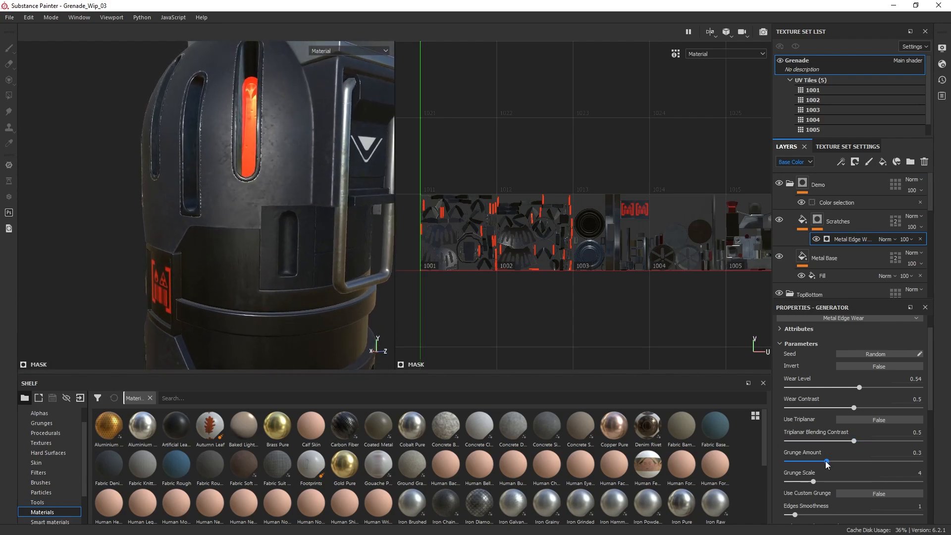
- Try low and high Grunge Amount values on the Metal Edge Wear generator, settling on 0.87, and set Wear Level to 0.52
click(895, 461)
alt+drag(298, 198, 277, 152)
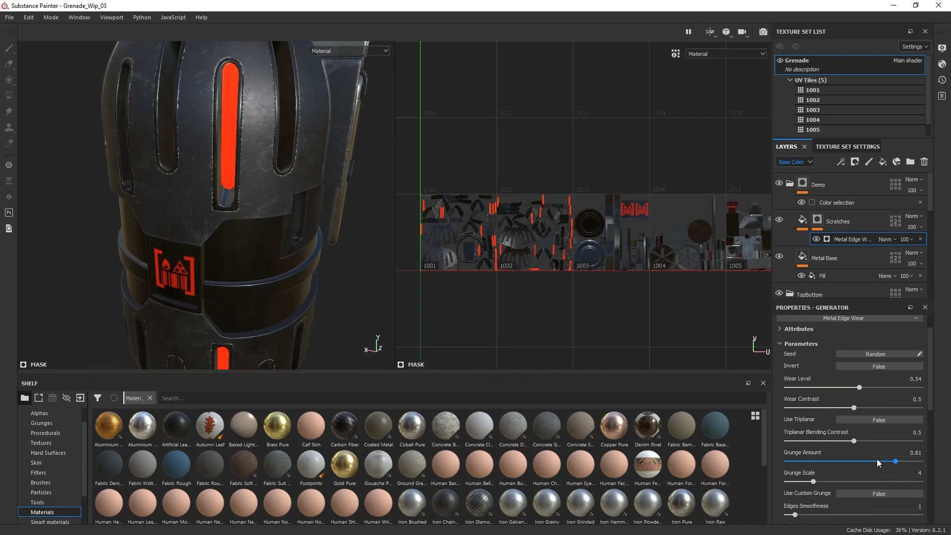
drag(895, 461, 795, 461)
alt+drag(230, 194, 288, 263)
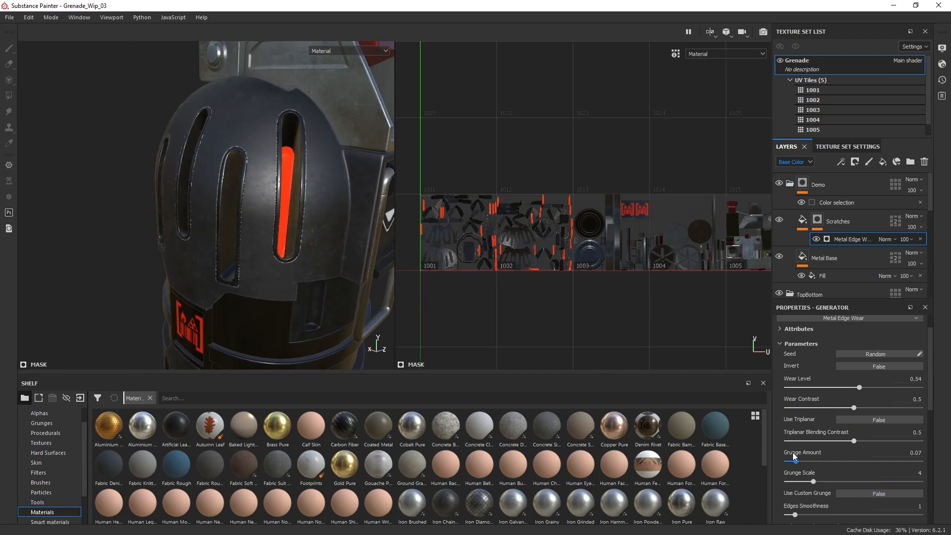
drag(891, 461, 902, 461)
alt+drag(287, 193, 254, 154)
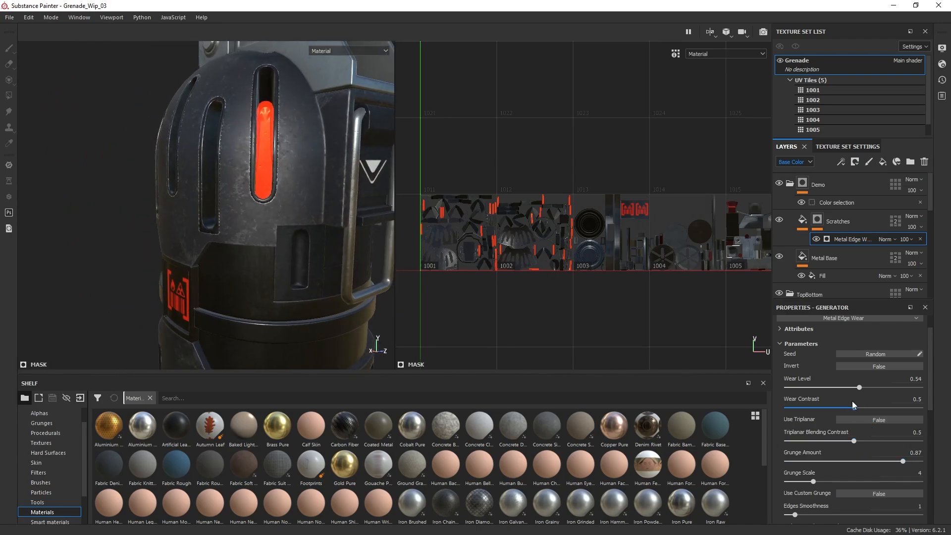
drag(884, 389, 856, 388)
alt+middle_drag(322, 270, 310, 243)
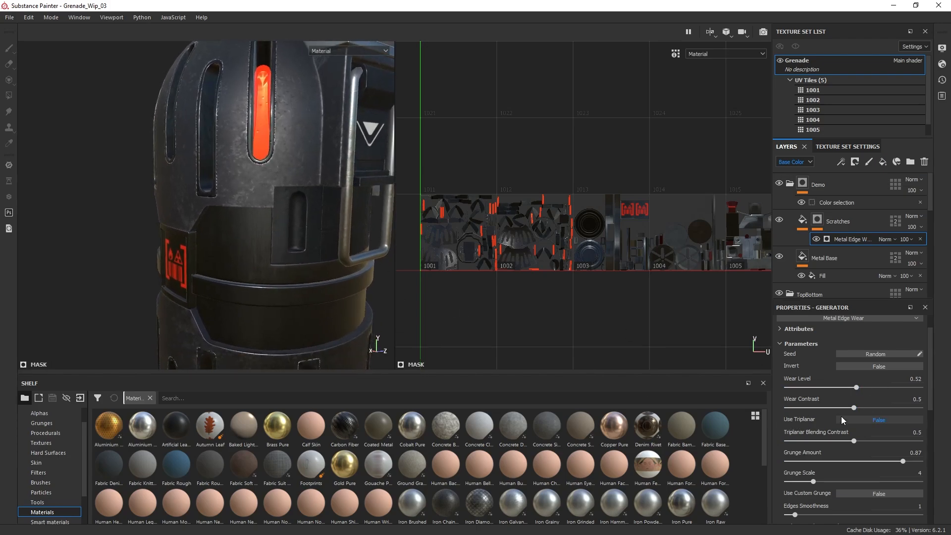
- Compare the shell's surface around the slots with the Scratches layer hidden and shown
scroll(849, 414, down, 2)
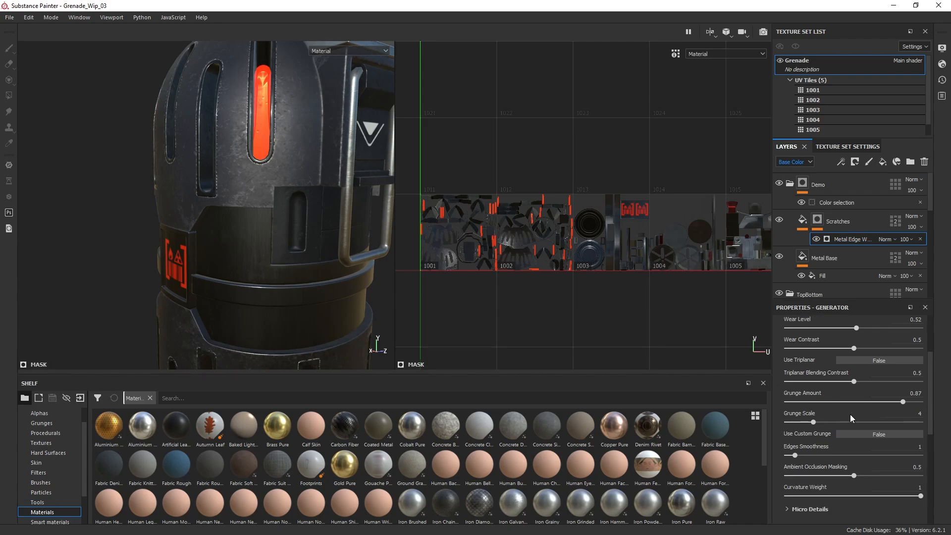
alt+drag(195, 195, 228, 174)
alt+middle_drag(230, 172, 312, 210)
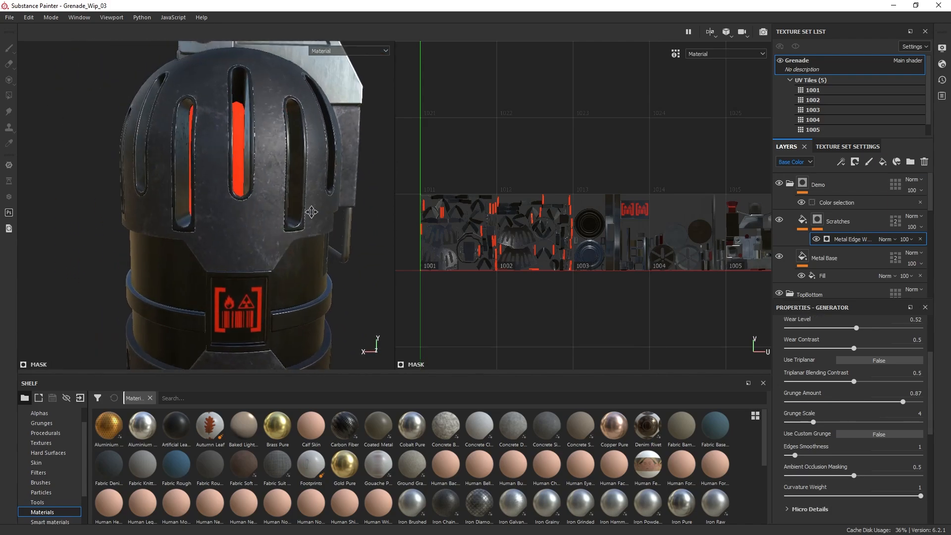
alt+drag(325, 209, 317, 203)
alt+middle_drag(314, 199, 300, 210)
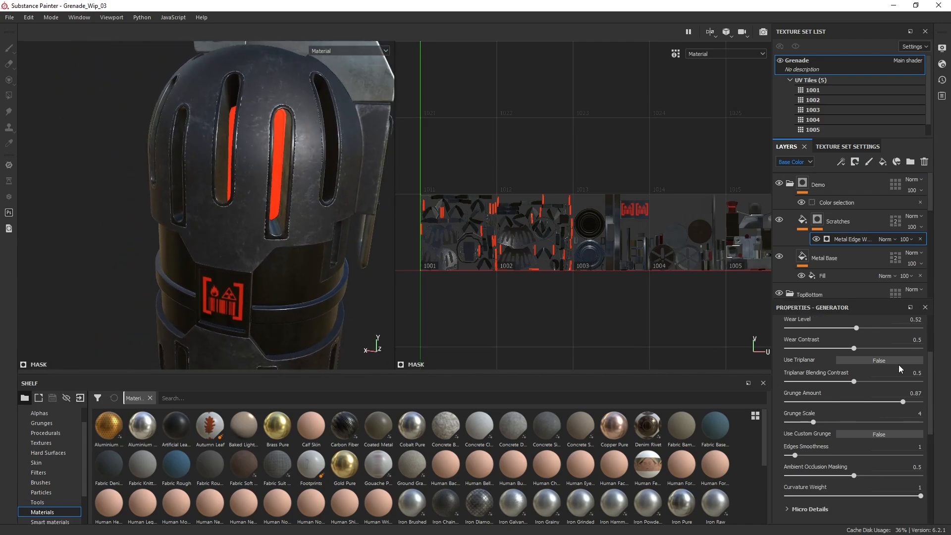
click(779, 221)
alt+drag(342, 212, 218, 244)
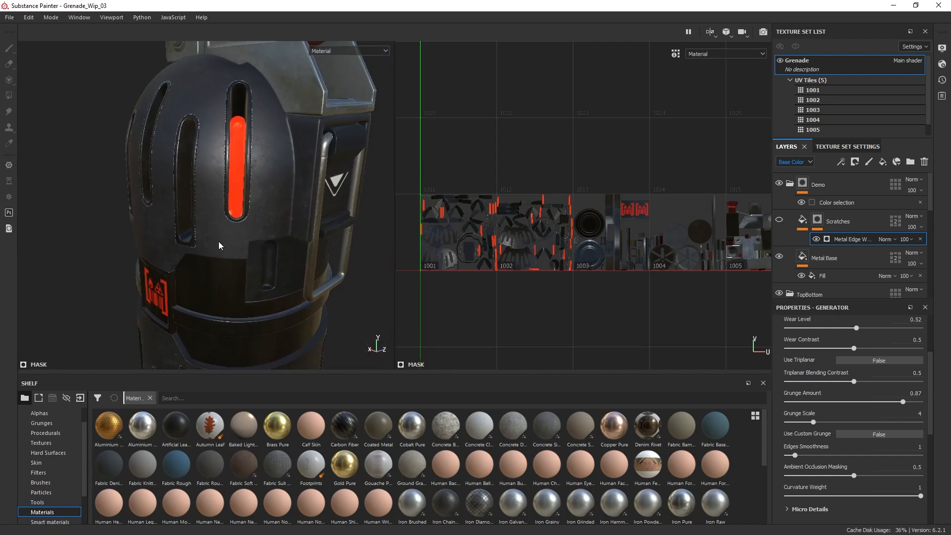
alt+middle_drag(272, 201, 283, 230)
scroll(255, 187, up, 4)
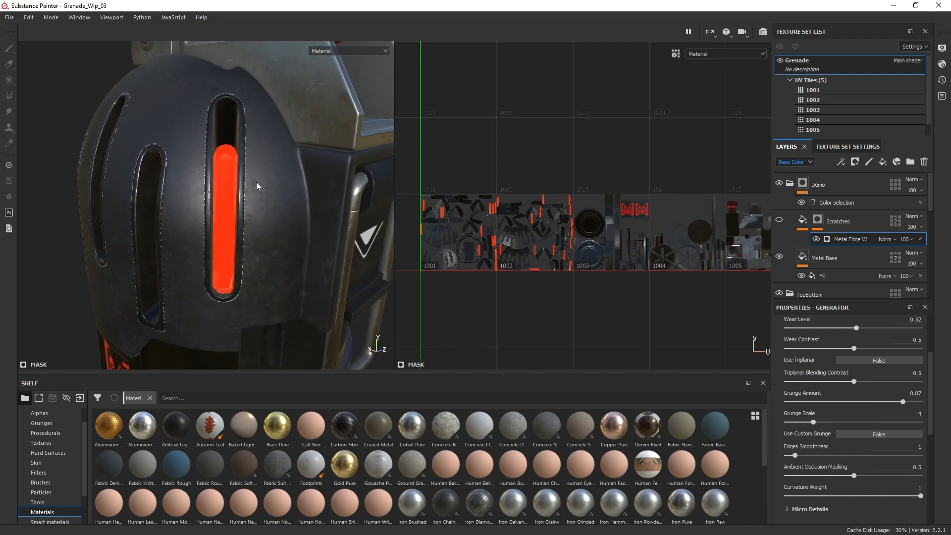
alt+drag(256, 181, 252, 201)
alt+middle_drag(254, 194, 270, 185)
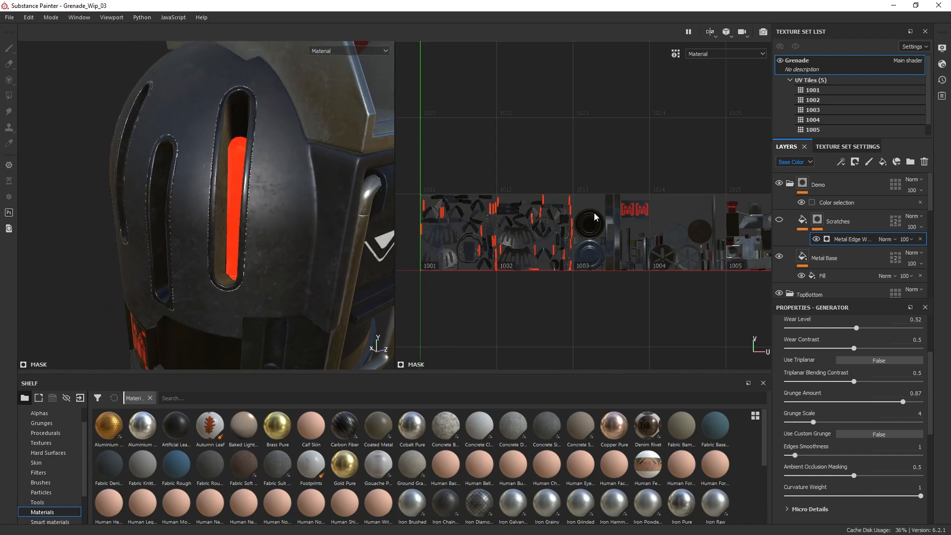
click(779, 221)
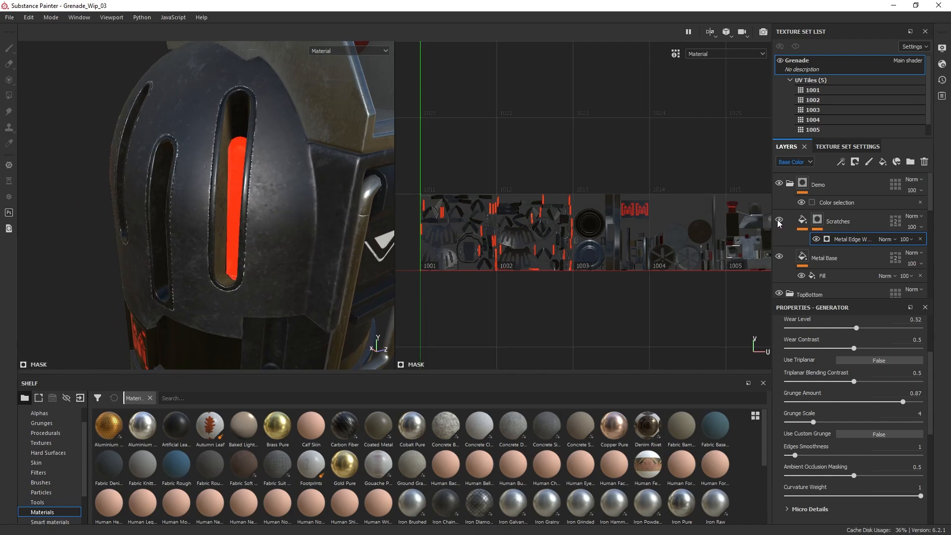
- Examine the edge wear and scratches on the shell around the slots and the hazard emblem, up close and from farther away
alt+drag(282, 227, 305, 199)
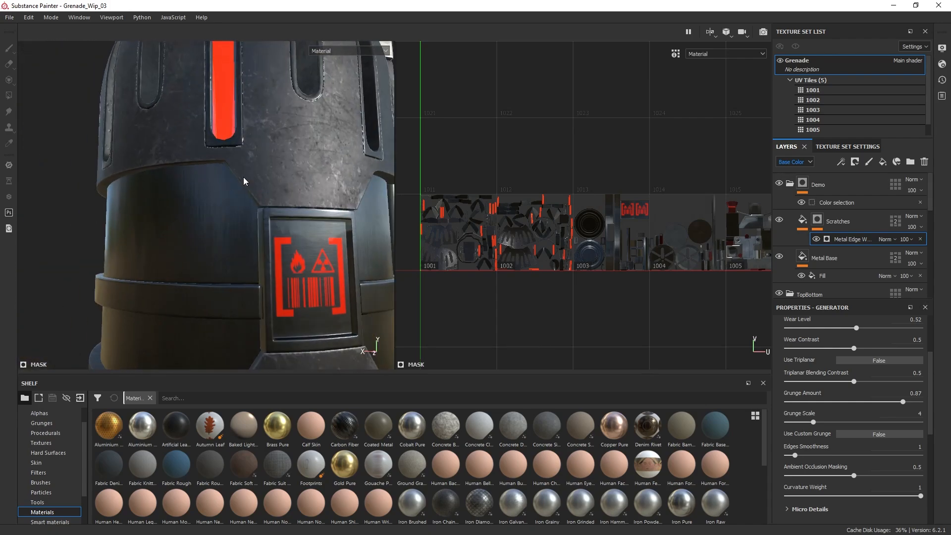
alt+drag(379, 198, 280, 166)
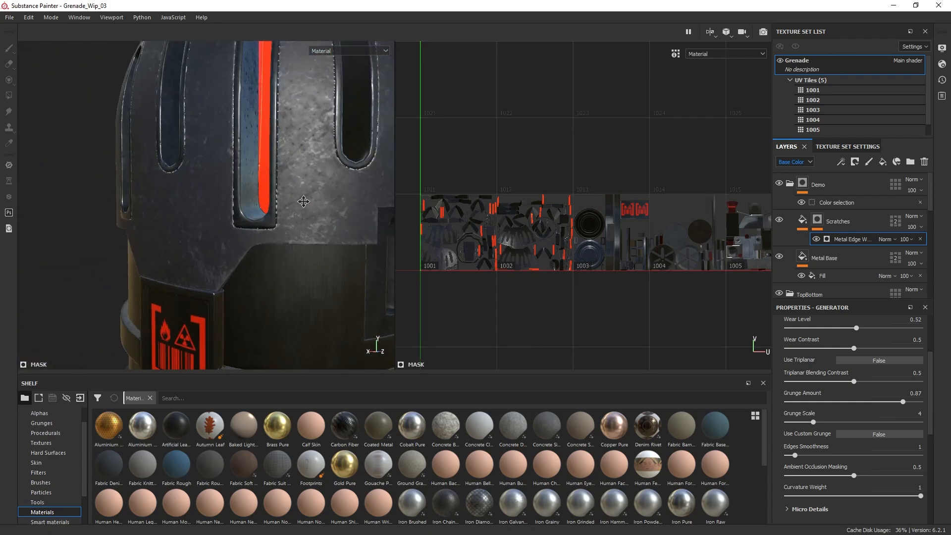
alt+right_drag(280, 166, 229, 94)
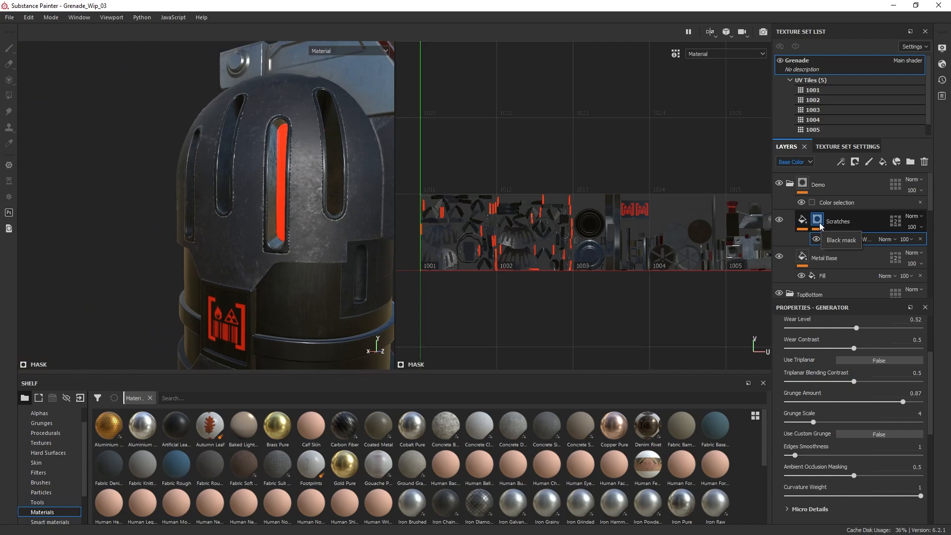
alt+drag(317, 233, 265, 249)
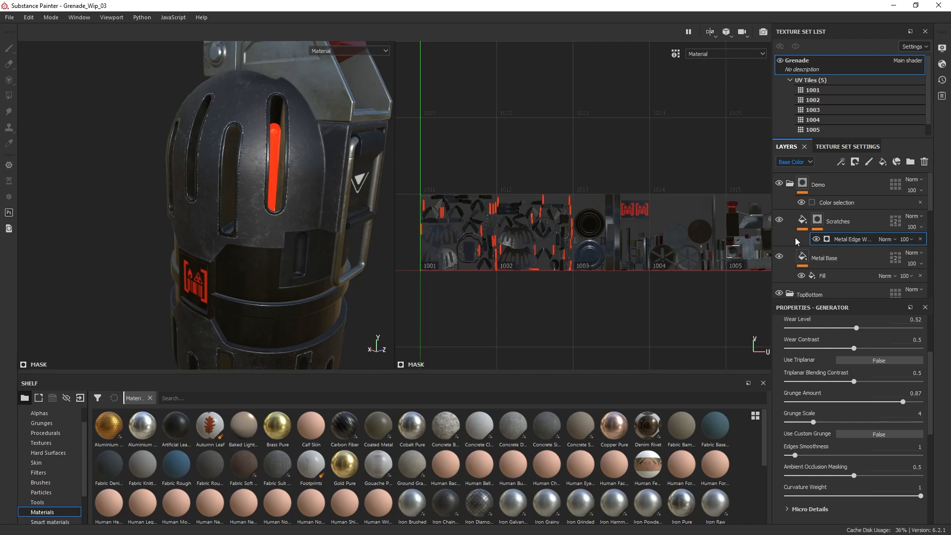
- Add a paint effect to the Scratches layer's mask, above its Metal Edge Wear generator
right_click(817, 223)
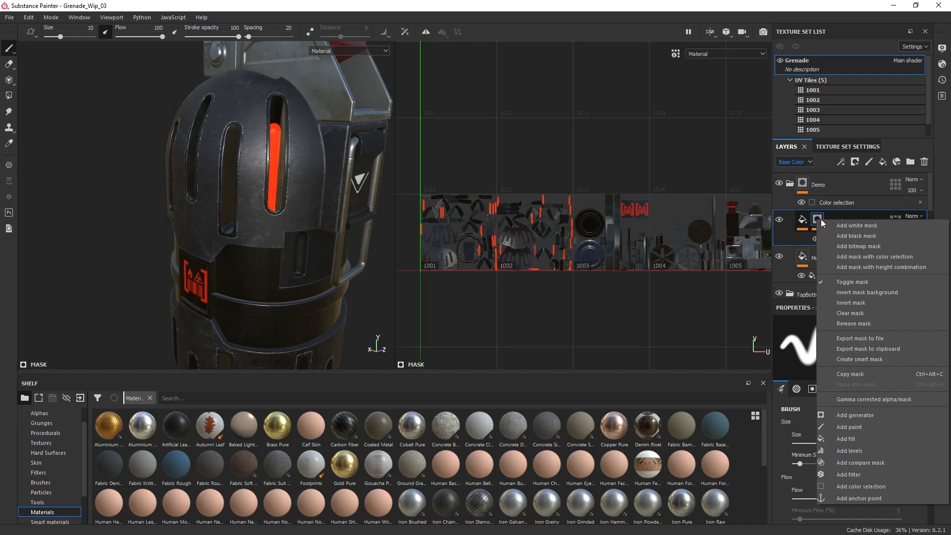
click(849, 428)
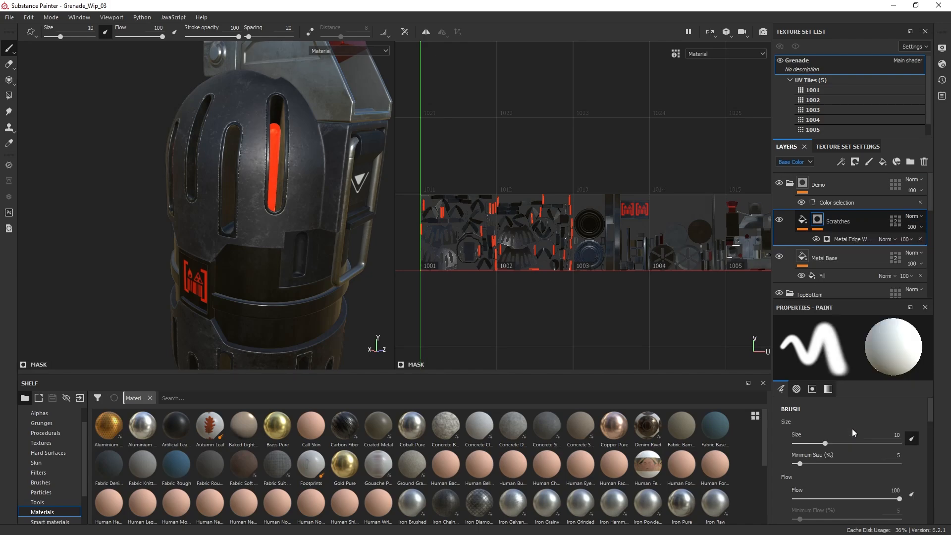
alt+drag(239, 213, 272, 215)
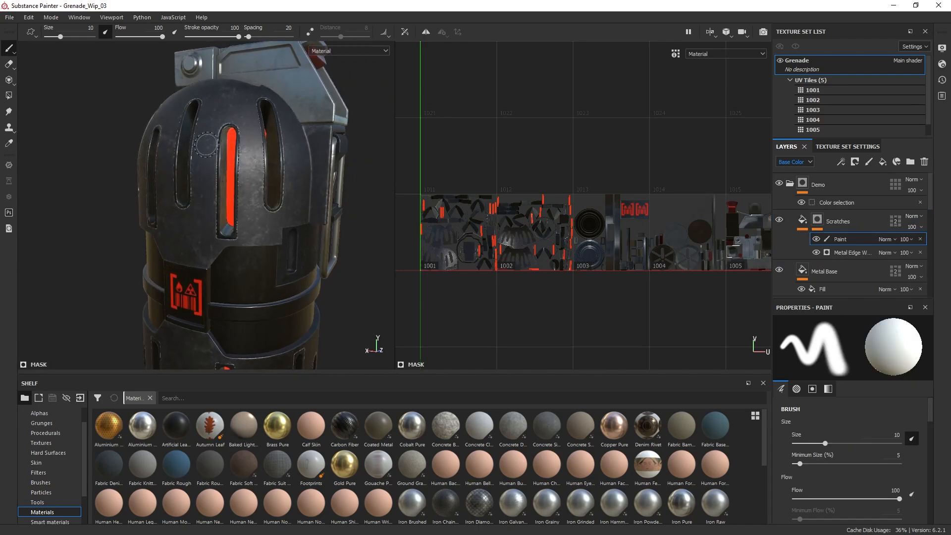
alt+middle_drag(346, 268, 380, 261)
alt+drag(258, 213, 297, 214)
alt+right_drag(297, 213, 337, 218)
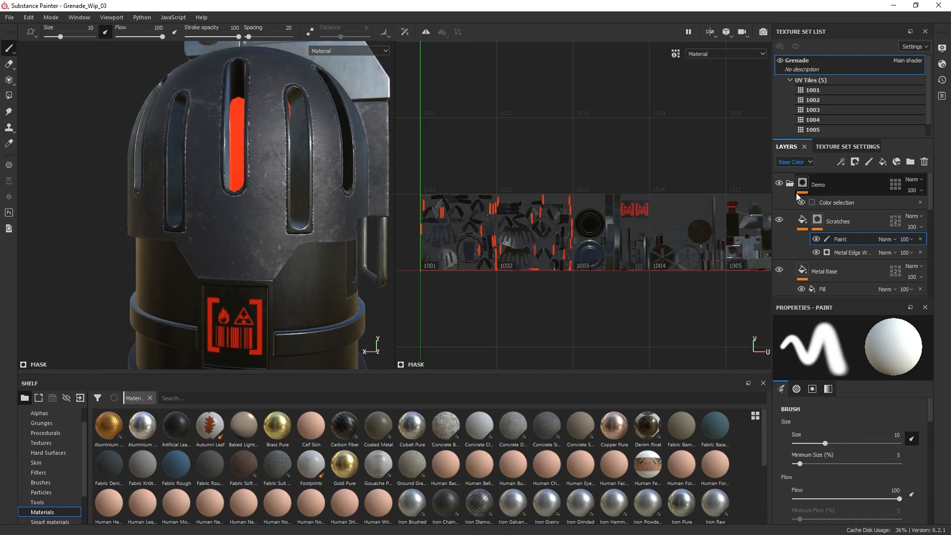
- Try a white test stroke on the Scratches mask, on the shell between the slots and the hazard emblem
scroll(886, 460, down, 10)
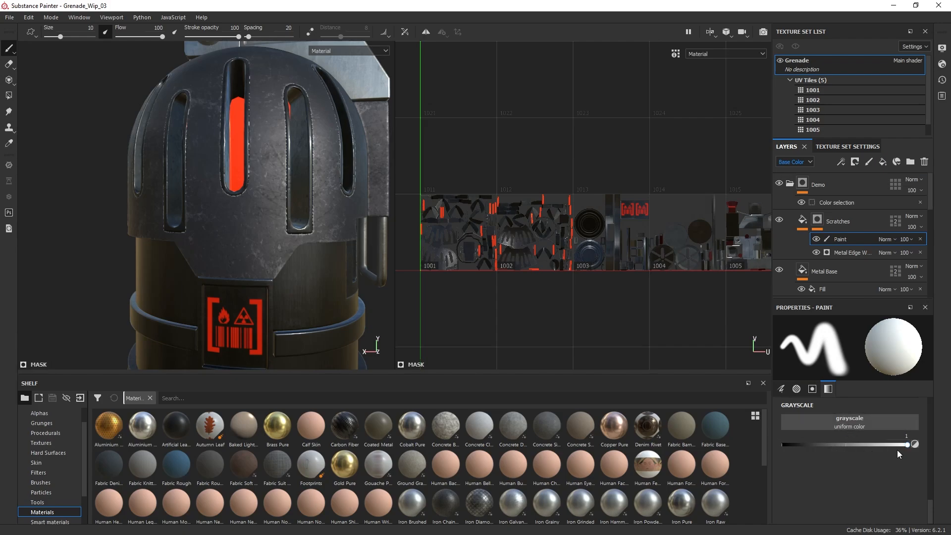
alt+middle_drag(164, 215, 176, 214)
mouse_move(230, 233)
mouse_down()
mouse_move(282, 222)
mouse_move(280, 236)
mouse_up()
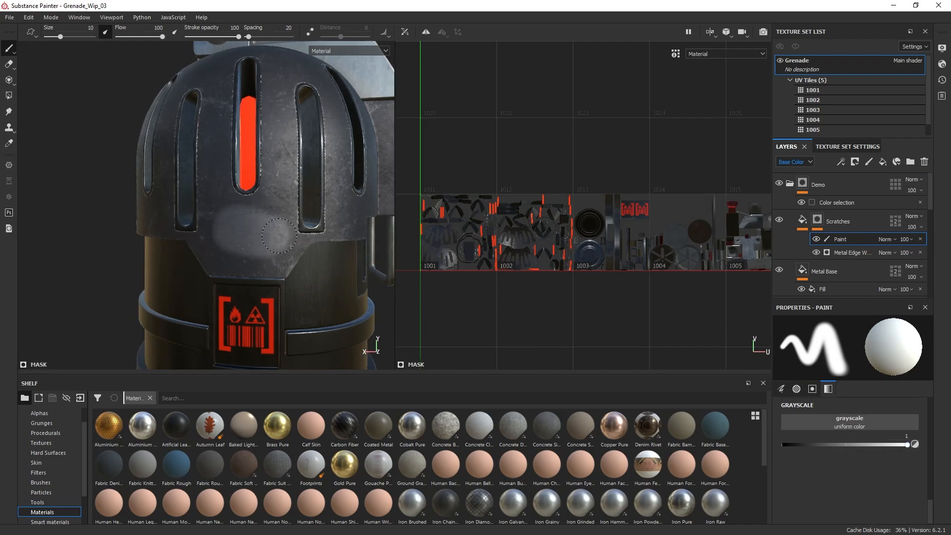
scroll(279, 236, up, 5)
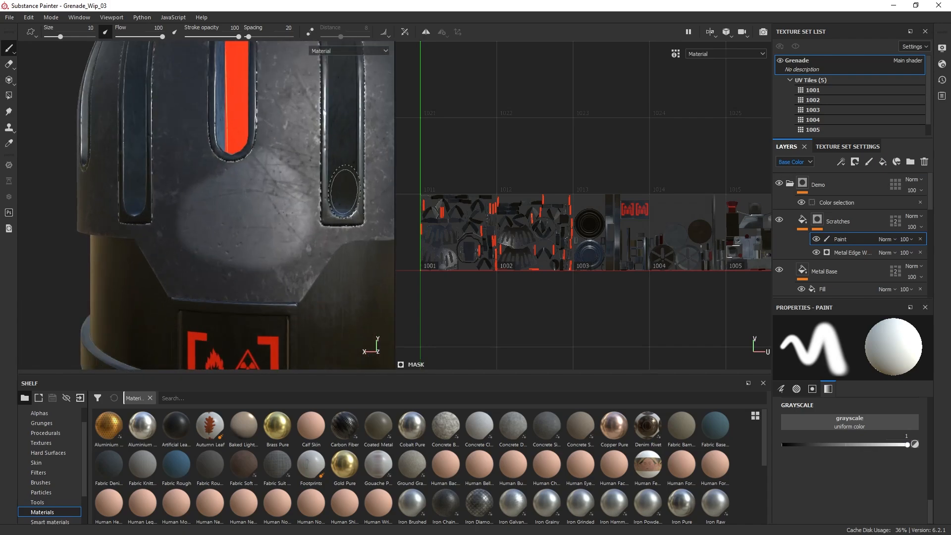
mouse_move(345, 191)
alt+mouse_down()
mouse_move(276, 251)
mouse_move(287, 245)
alt+mouse_up()
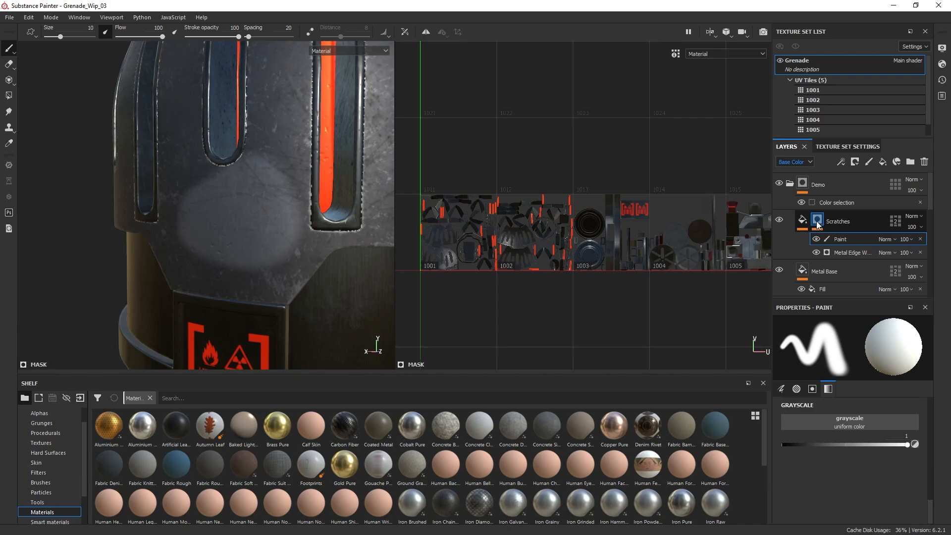
alt+drag(218, 199, 263, 233)
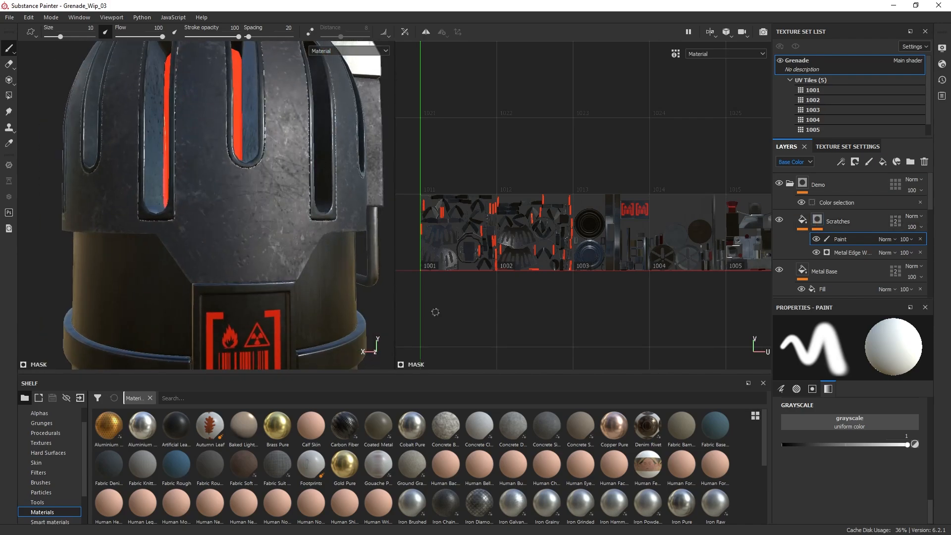
- Set the mask brush's grayscale to 0 and check the shell around the slots and the hazard emblem
drag(901, 445, 734, 450)
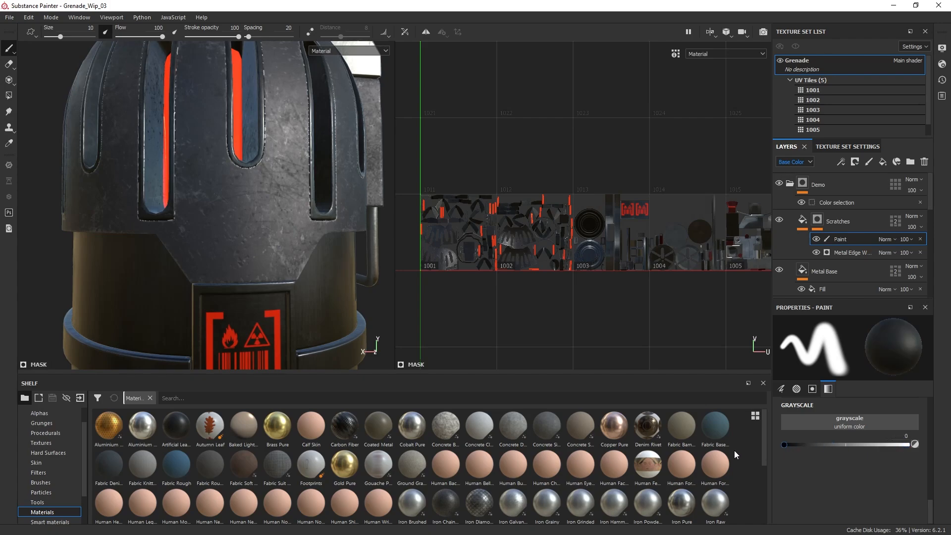
alt+drag(248, 198, 289, 189)
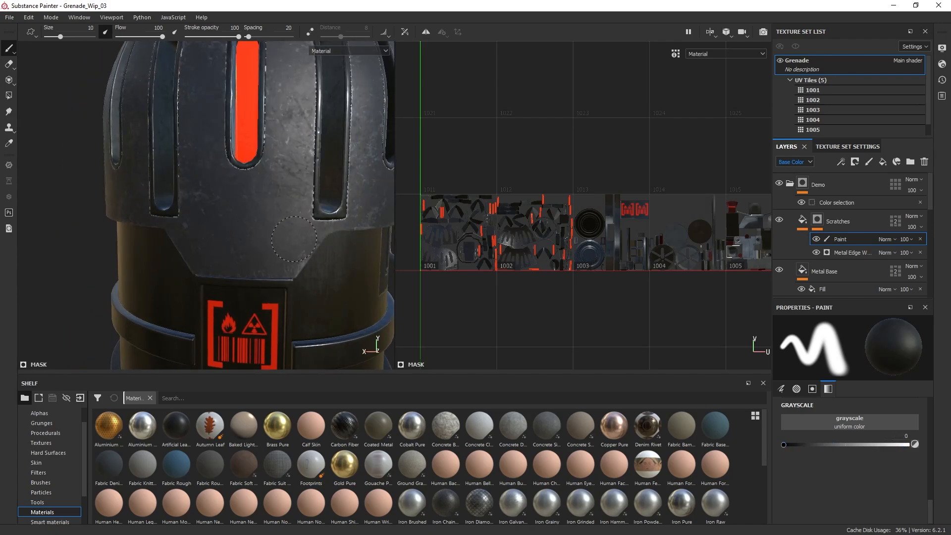
mouse_move(297, 250)
alt+mouse_down()
mouse_move(318, 242)
mouse_move(292, 232)
mouse_move(302, 217)
alt+mouse_up()
scroll(230, 215, up, 3)
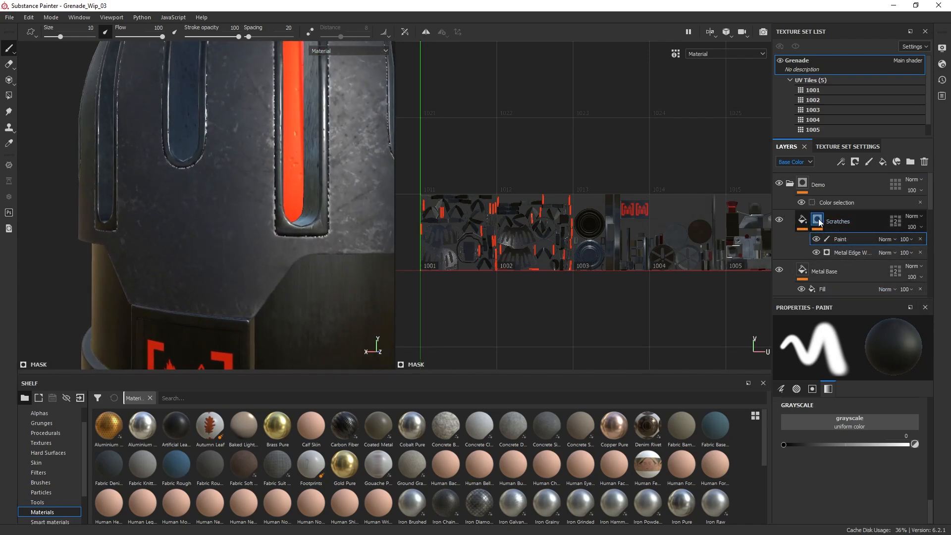
alt+drag(278, 202, 317, 197)
scroll(214, 187, down, 2)
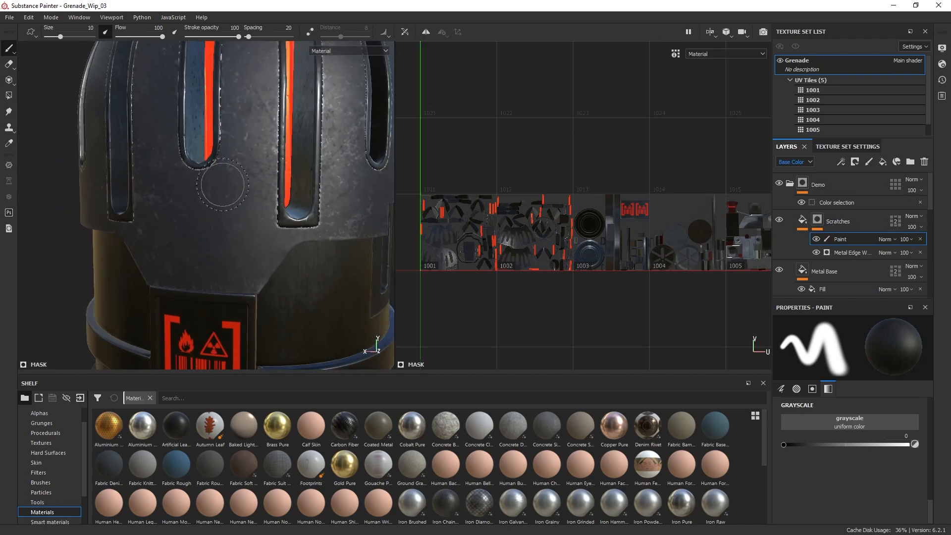
alt+drag(264, 241, 280, 189)
scroll(280, 189, up, 2)
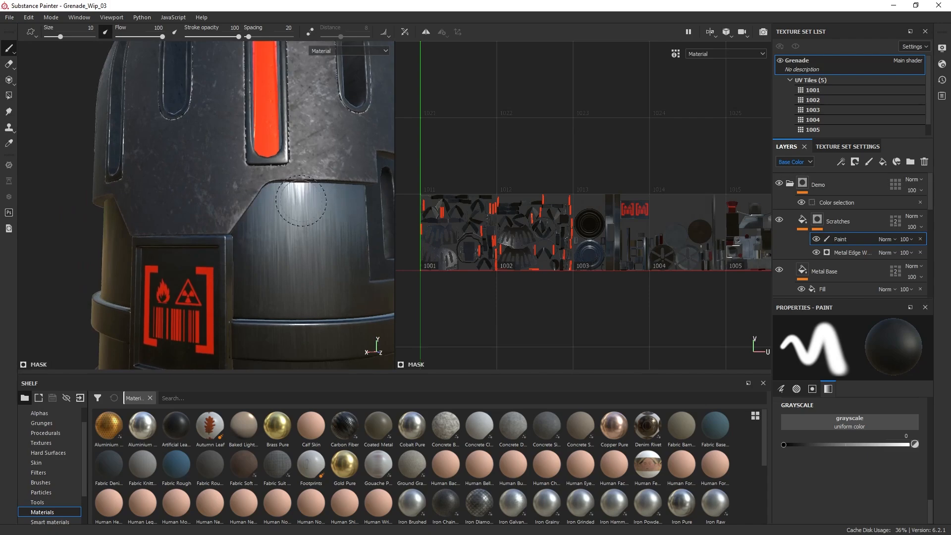
- Bring up the alpha choices for the mask brush and search them for "dir"
right_click(233, 189)
scroll(305, 270, down, 10)
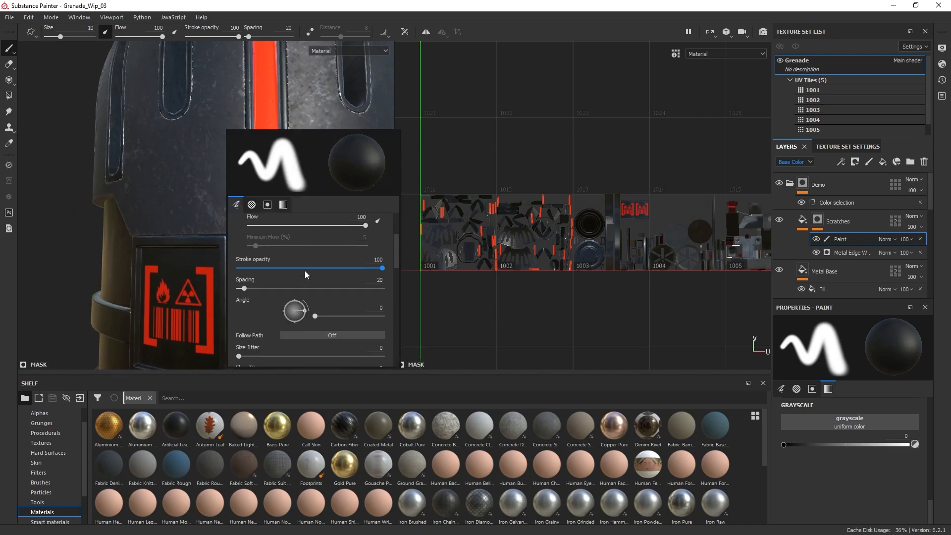
scroll(304, 269, up, 5)
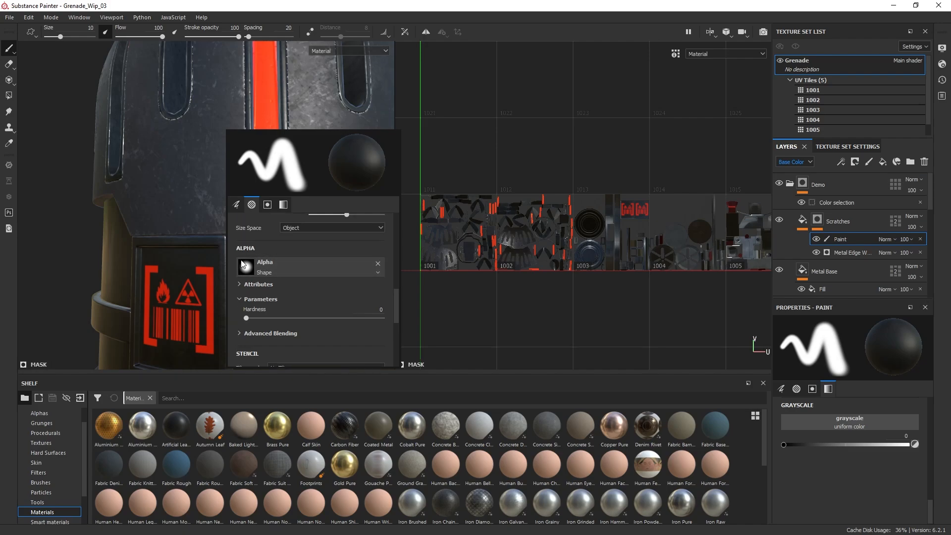
click(275, 267)
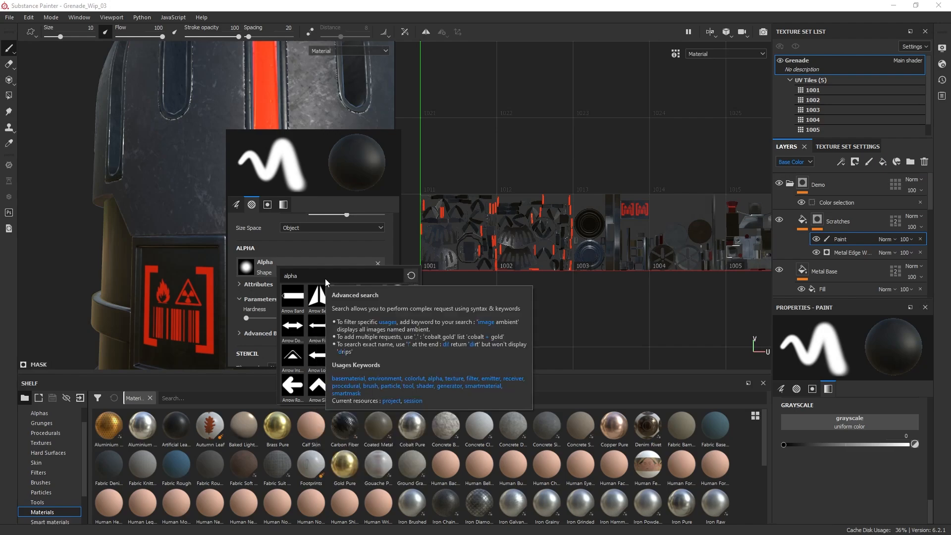
text(blu)
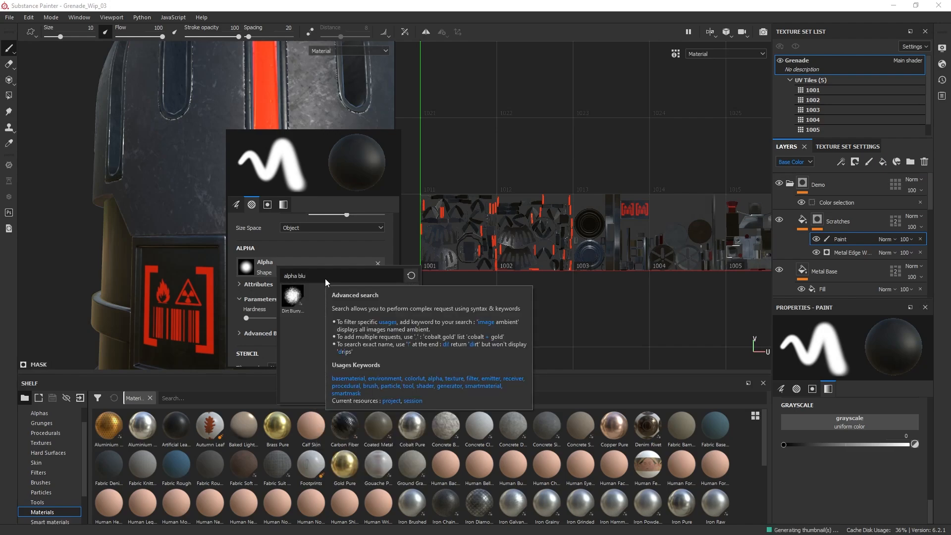
key(BackSpace)
key(BackSpace)
key(BackSpace)
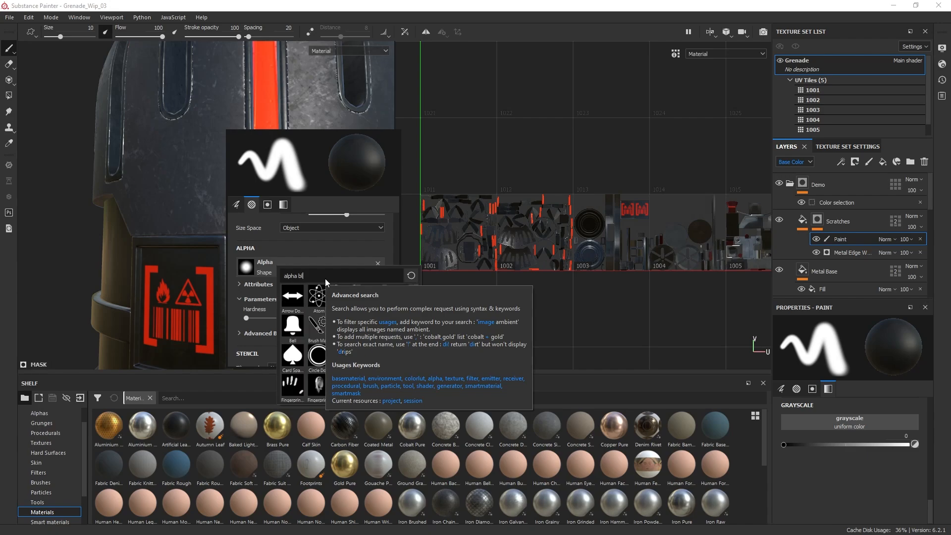
text(dir)
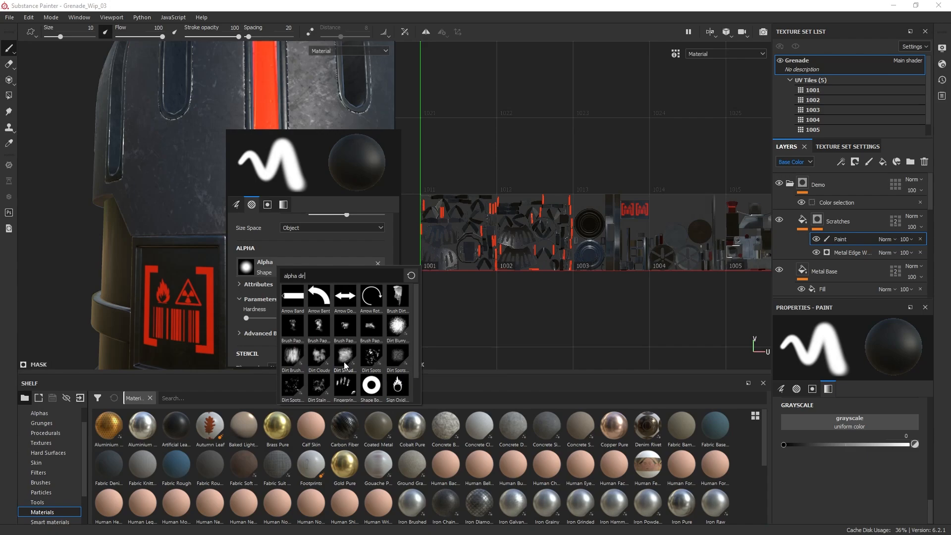
- Preview several dirt alphas and assign Dirt Cloudy to the brush
mouse_move(375, 328)
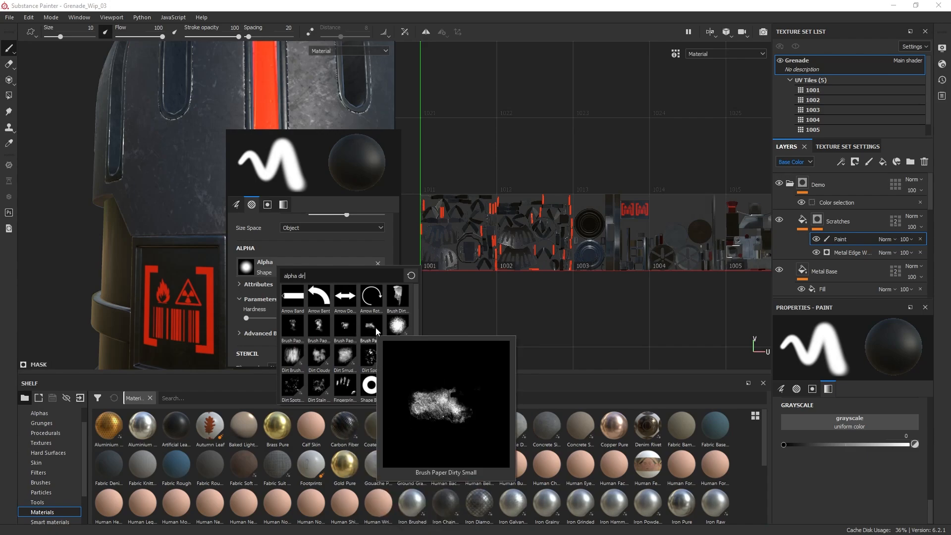
mouse_move(311, 394)
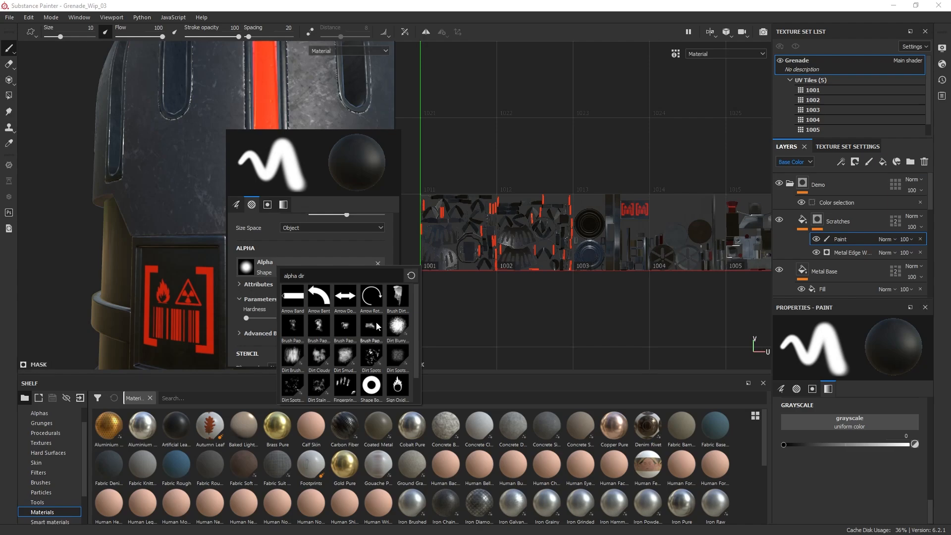
mouse_move(394, 327)
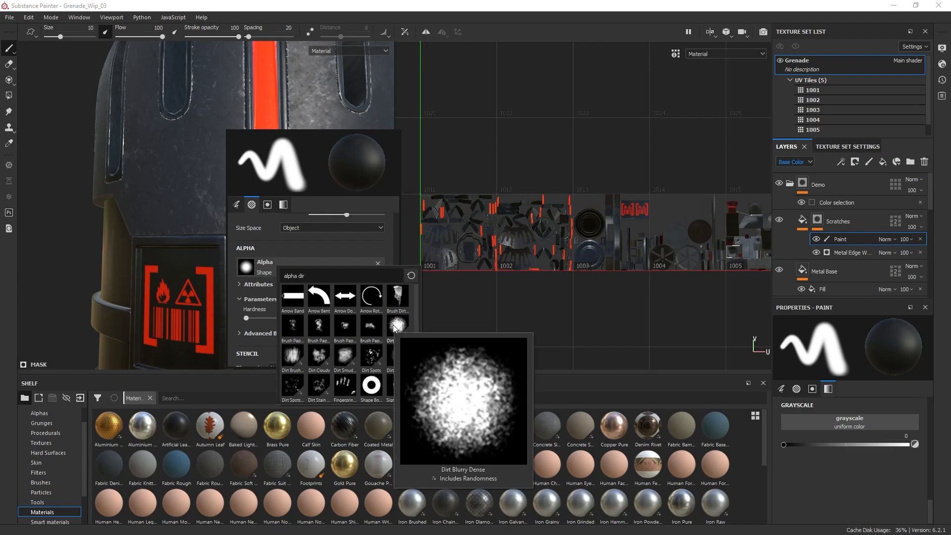
mouse_move(312, 354)
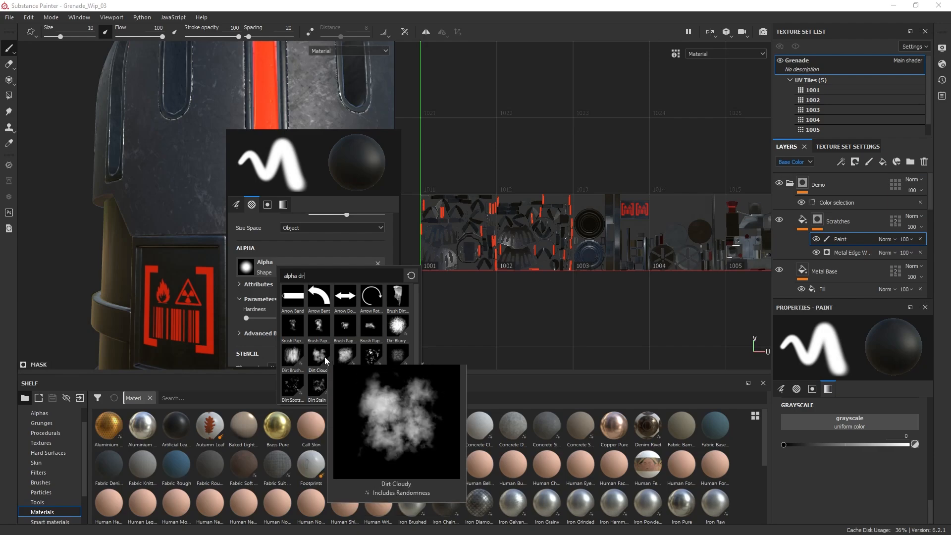
click(321, 363)
click(76, 215)
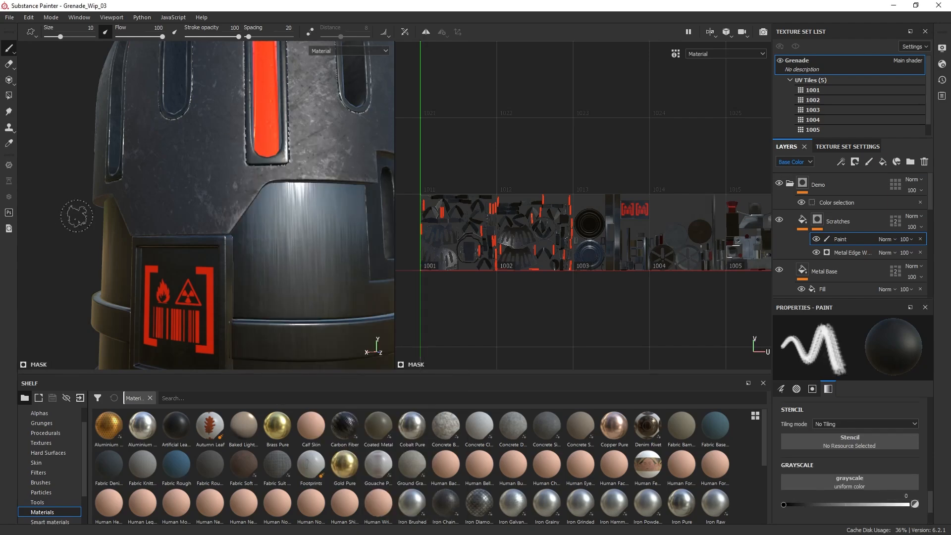
- Paint on the Scratches mask with the black Dirt Cloudy brush along the shell's lower edge beside the hazard emblem
alt+drag(158, 240, 195, 224)
alt+right_drag(195, 224, 276, 275)
alt+drag(276, 276, 222, 208)
mouse_move(222, 208)
mouse_down()
mouse_move(237, 220)
mouse_move(230, 218)
mouse_up()
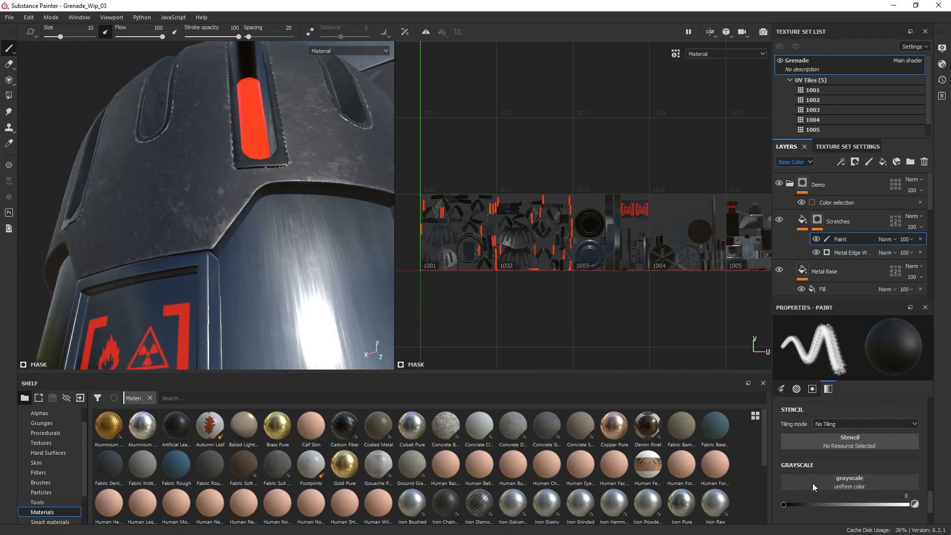
alt+drag(262, 255, 274, 201)
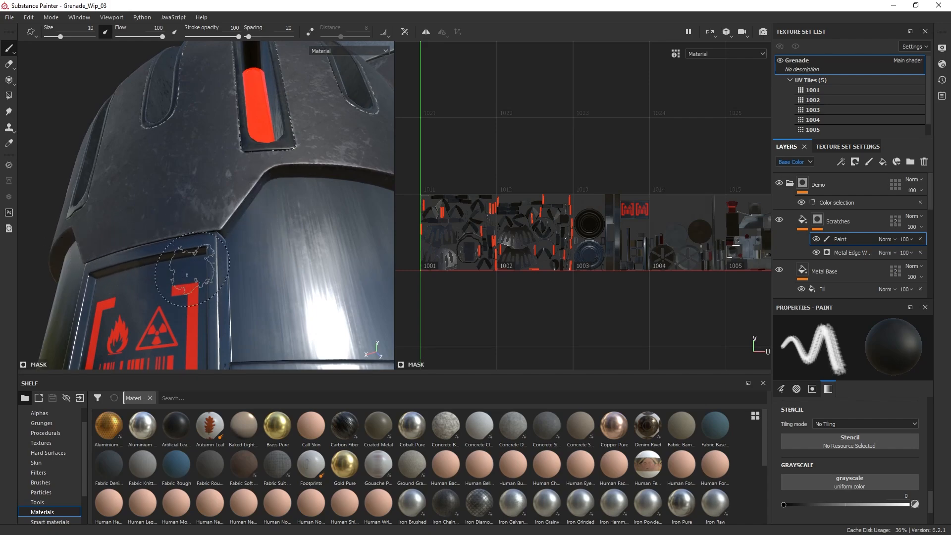
scroll(252, 252, down, 1)
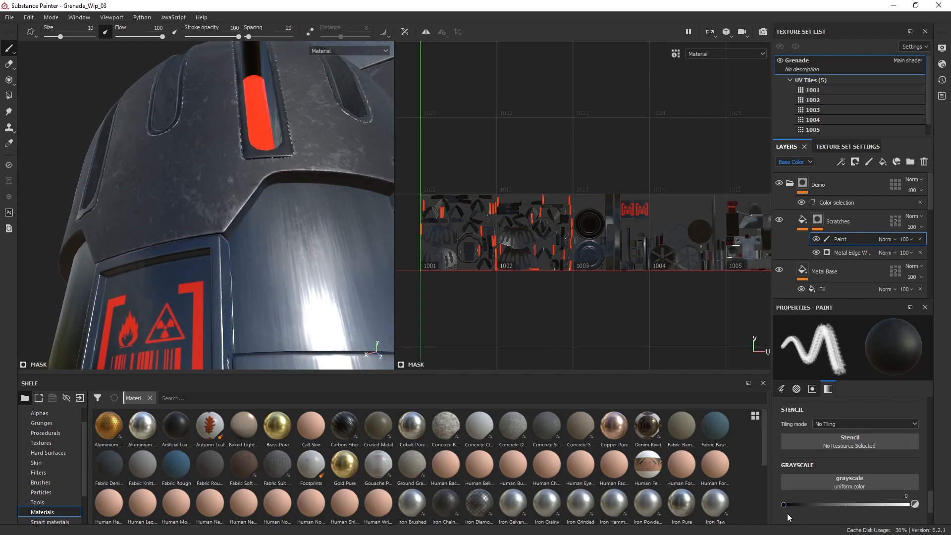
alt+drag(222, 249, 296, 183)
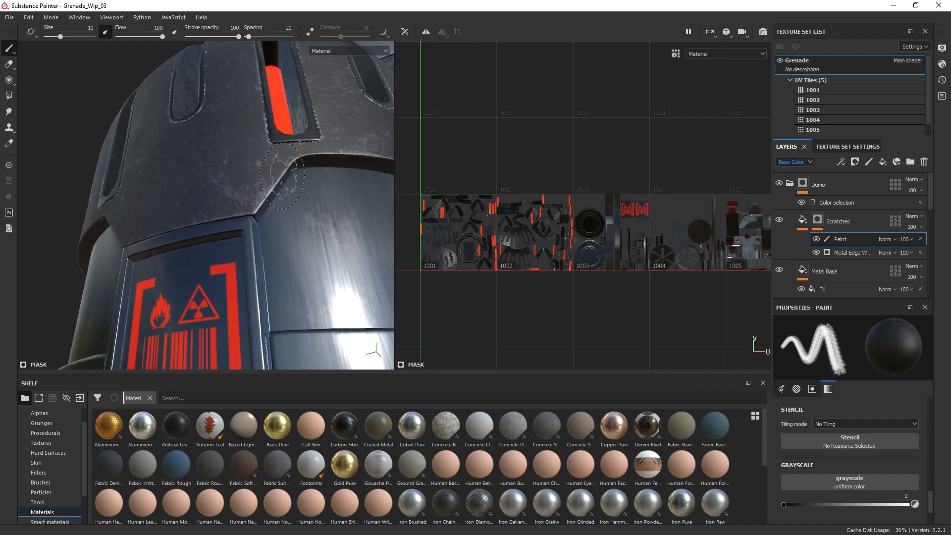
- Examine the shell's lower edge and the area around the hazard emblem from several angles and distances
alt+drag(237, 245, 296, 205)
mouse_move(223, 220)
alt+mouse_down()
mouse_move(274, 226)
mouse_move(265, 223)
mouse_move(282, 236)
alt+mouse_up()
alt+right_drag(283, 235, 252, 243)
alt+drag(252, 243, 268, 203)
alt+right_drag(268, 204, 250, 228)
alt+drag(251, 227, 218, 199)
alt+right_drag(218, 200, 250, 205)
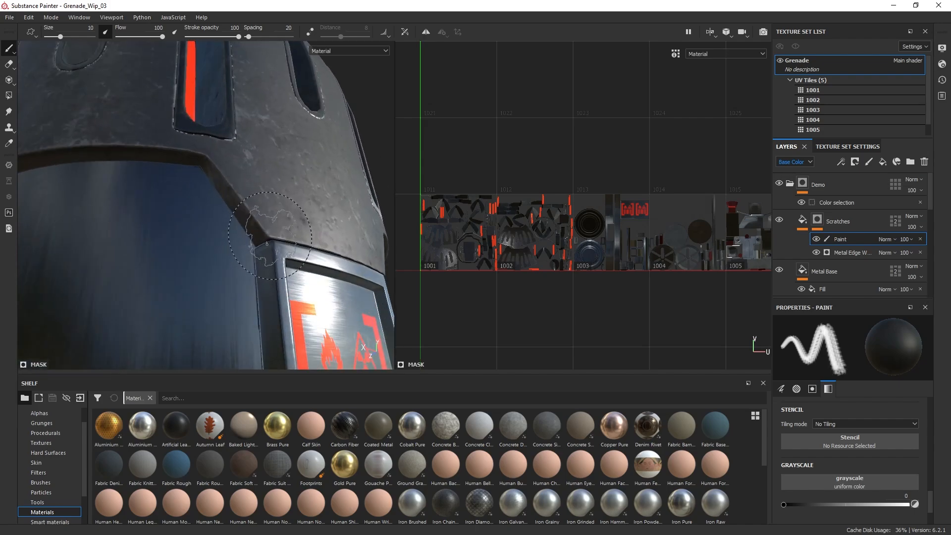
alt+drag(250, 206, 267, 233)
alt+right_drag(267, 233, 298, 178)
alt+drag(297, 178, 256, 171)
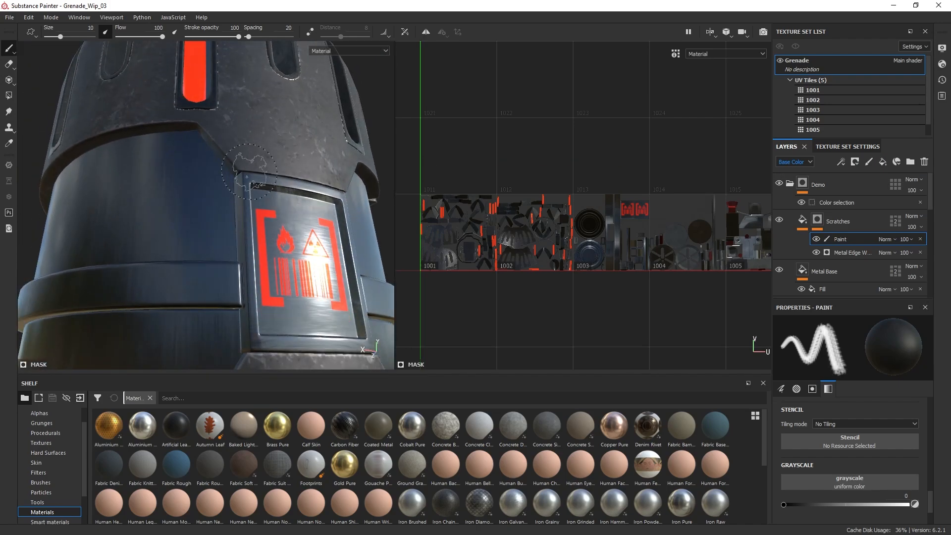
alt+drag(279, 175, 292, 184)
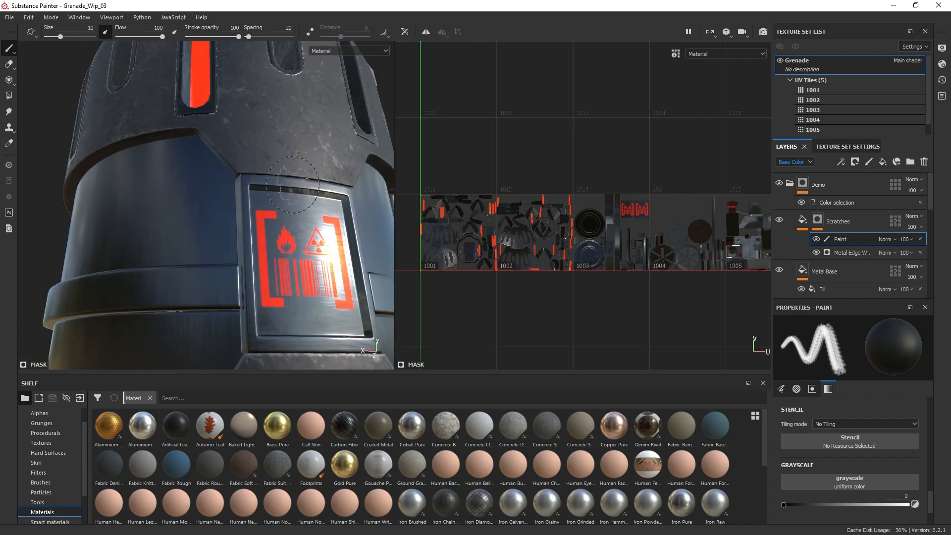
- Switch the brush's grayscale to 1 and back to 0 while checking the shell around the emblem and the slots
drag(866, 501, 925, 503)
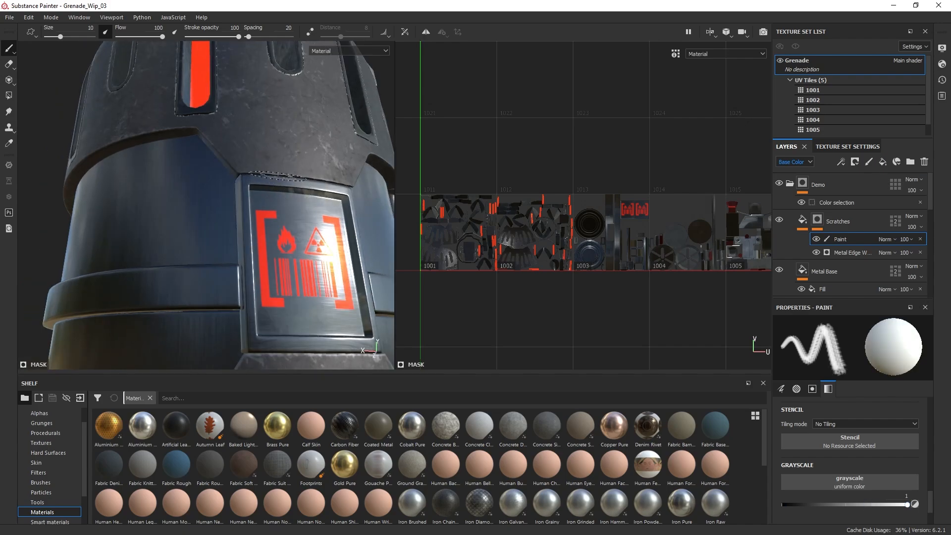
alt+drag(316, 217, 242, 205)
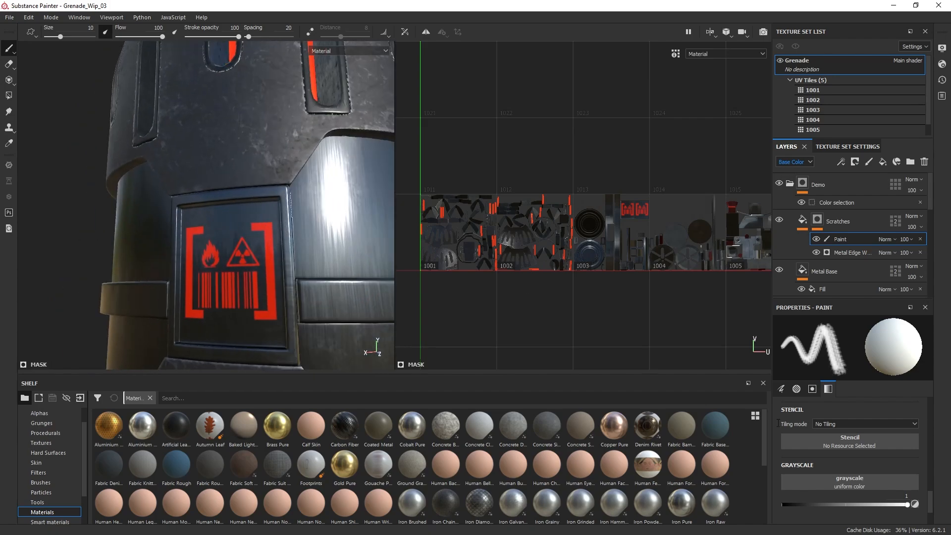
drag(863, 504, 783, 504)
alt+drag(213, 148, 228, 129)
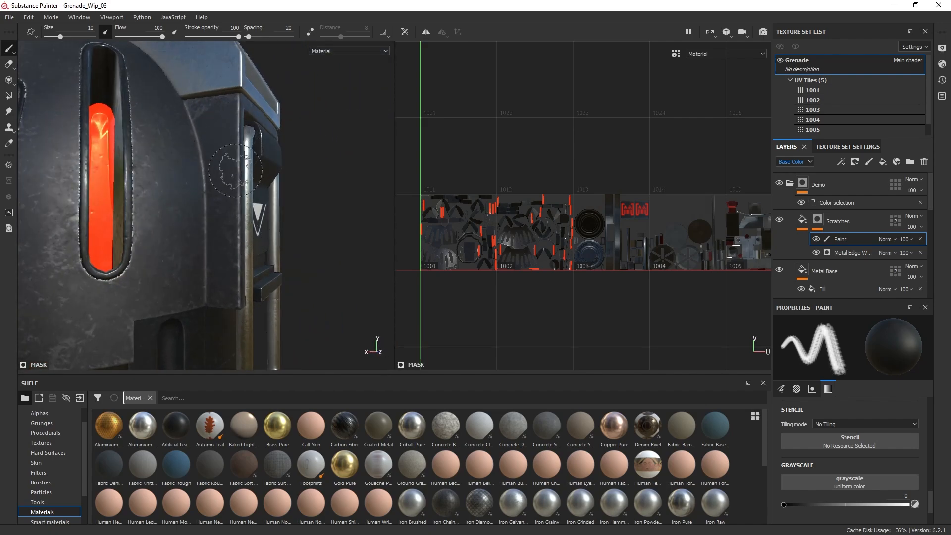
- Examine the edge wear up close around the shell's slots, its stepped lower edge and the hazard emblem
alt+drag(243, 273, 226, 148)
alt+drag(235, 264, 238, 196)
alt+drag(336, 223, 386, 123)
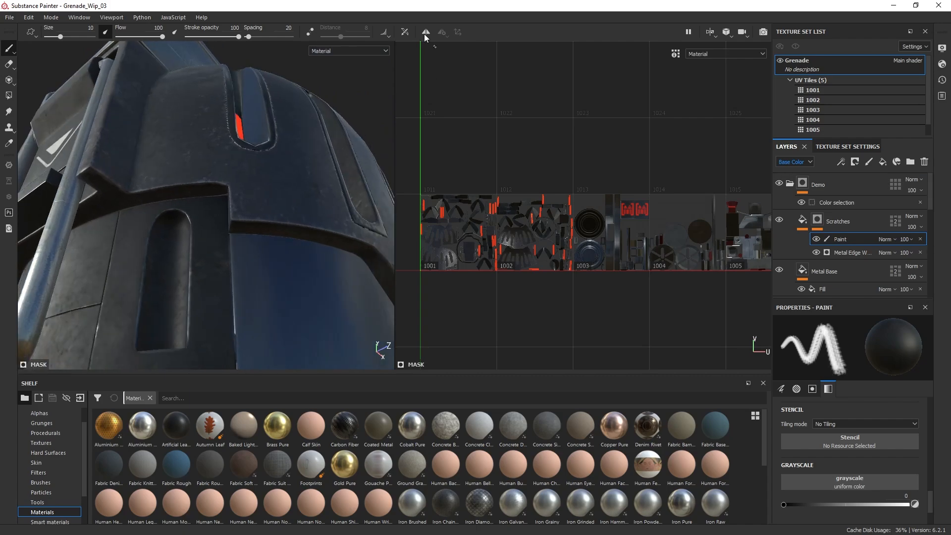
alt+drag(258, 238, 237, 201)
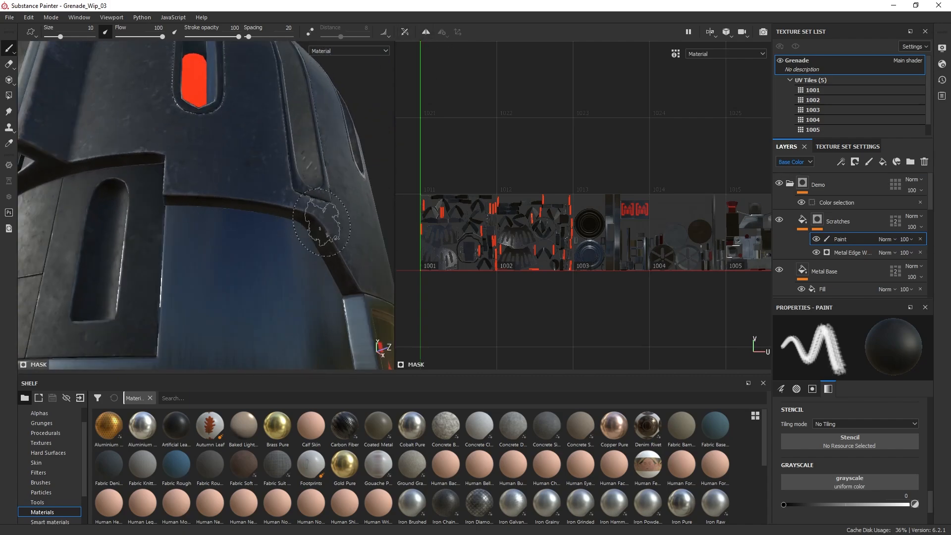
alt+drag(321, 226, 274, 262)
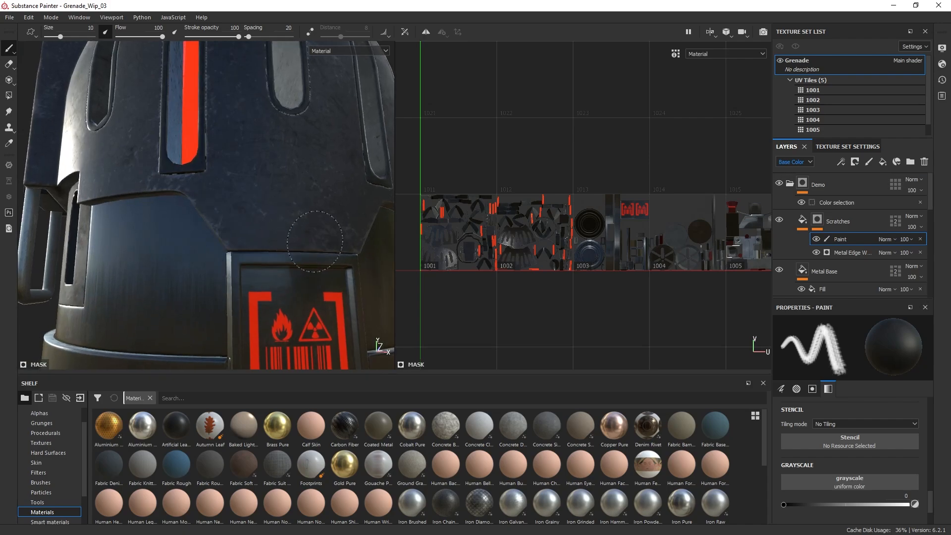
alt+drag(340, 253, 177, 270)
alt+drag(297, 218, 233, 206)
- Review the whole grenade from the handle side round to the emblem side and compare it with the reference image
alt+right_drag(234, 207, 233, 148)
alt+drag(198, 151, 297, 225)
alt+middle_drag(163, 223, 277, 223)
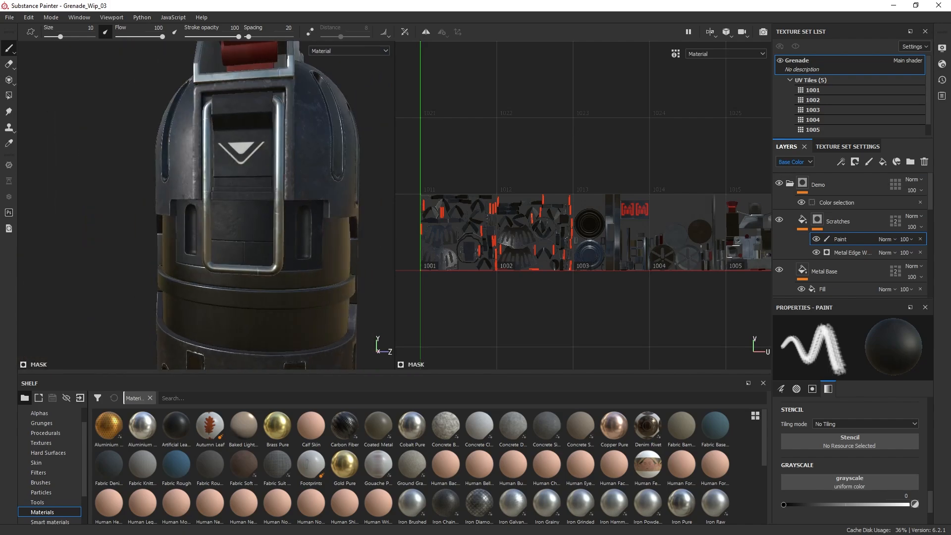
alt+drag(278, 223, 270, 198)
alt+drag(198, 247, 244, 280)
alt+middle_drag(200, 203, 250, 263)
alt+right_drag(263, 239, 257, 178)
alt+drag(257, 178, 248, 189)
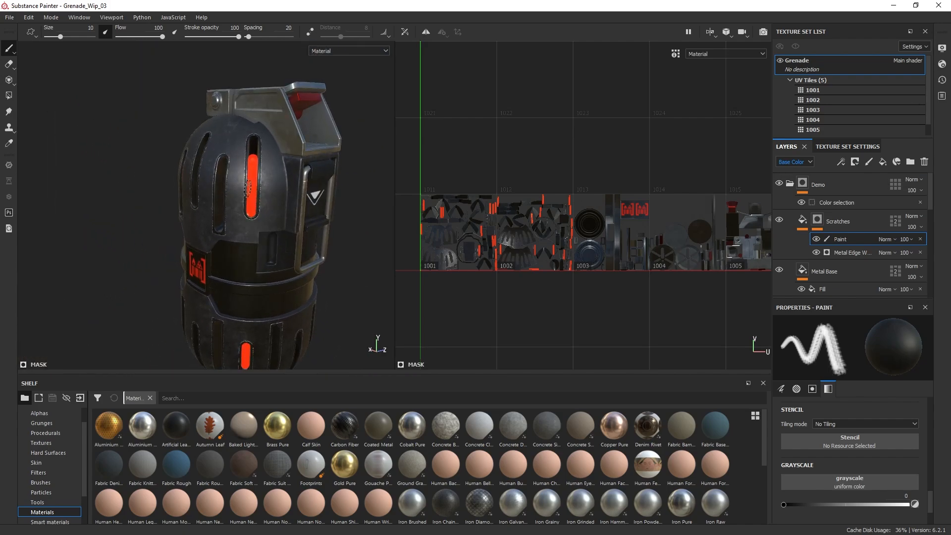
alt+middle_drag(231, 275, 236, 230)
alt+drag(266, 238, 362, 253)
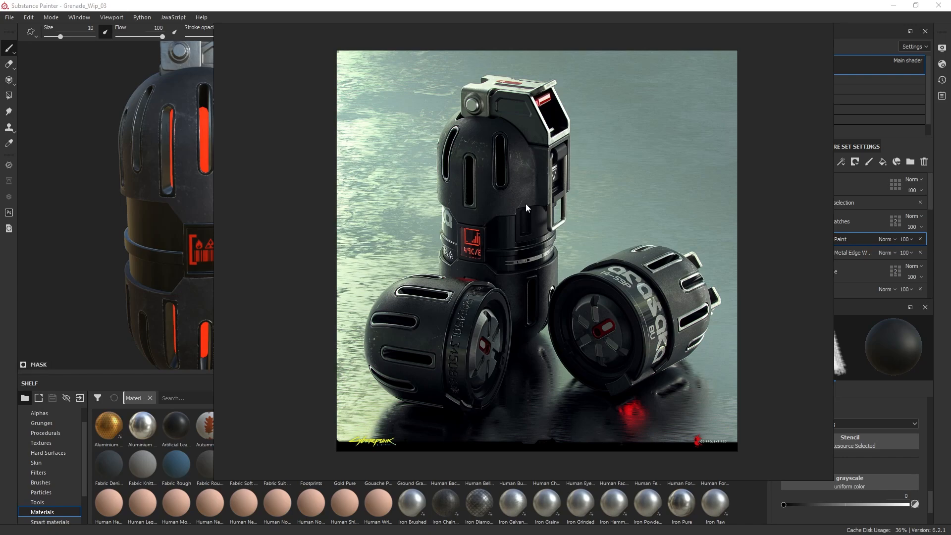
click(148, 3)
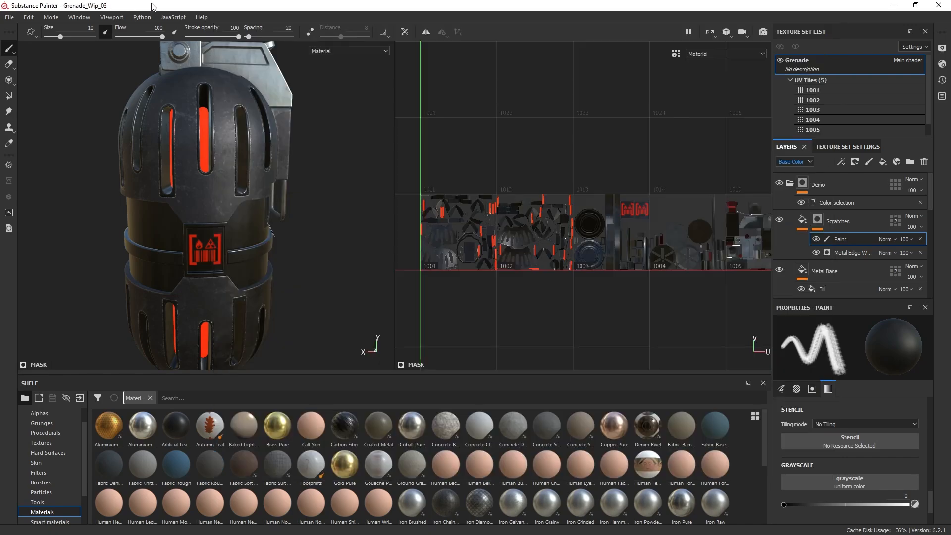
- Examine the Metal Base fill and the Scratches layer on the grenade body from several angles
alt+drag(252, 197, 188, 214)
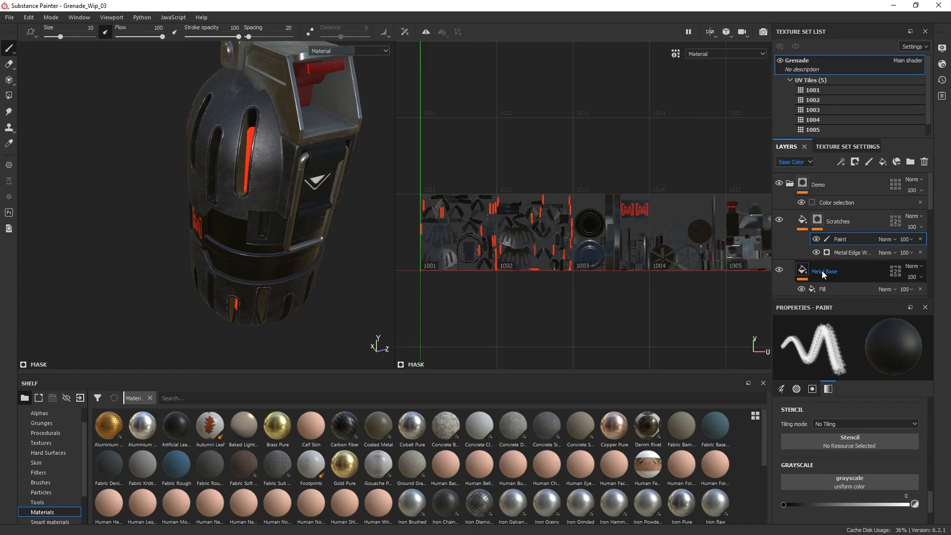
click(841, 290)
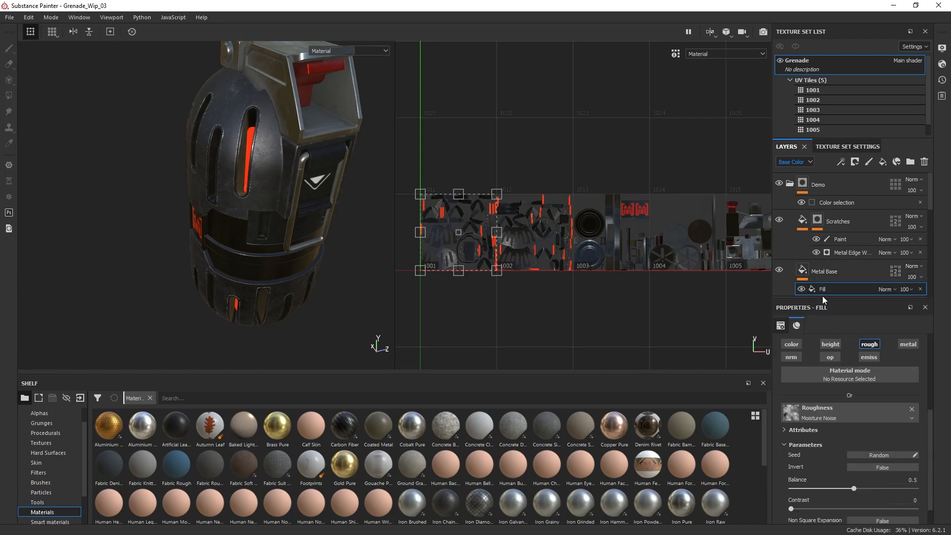
click(861, 222)
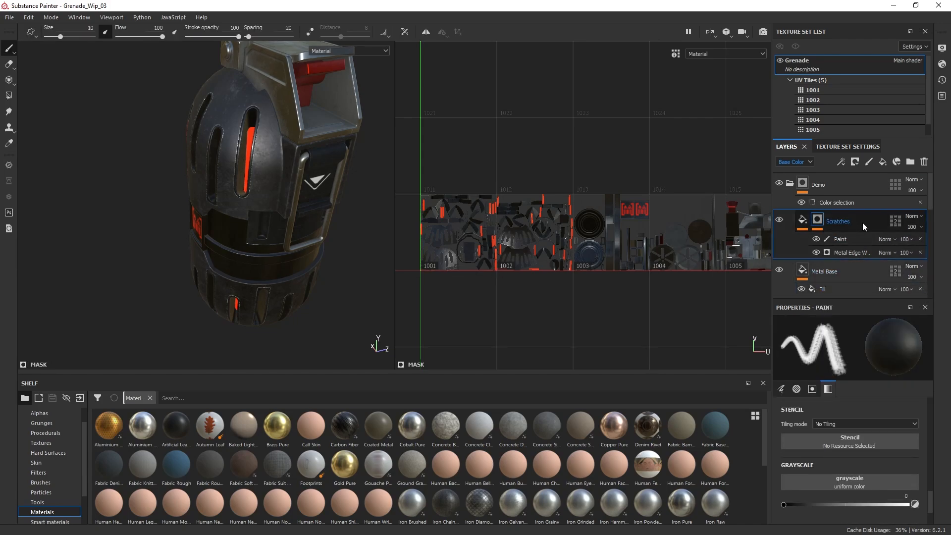
alt+drag(230, 146, 244, 161)
scroll(245, 160, up, 1)
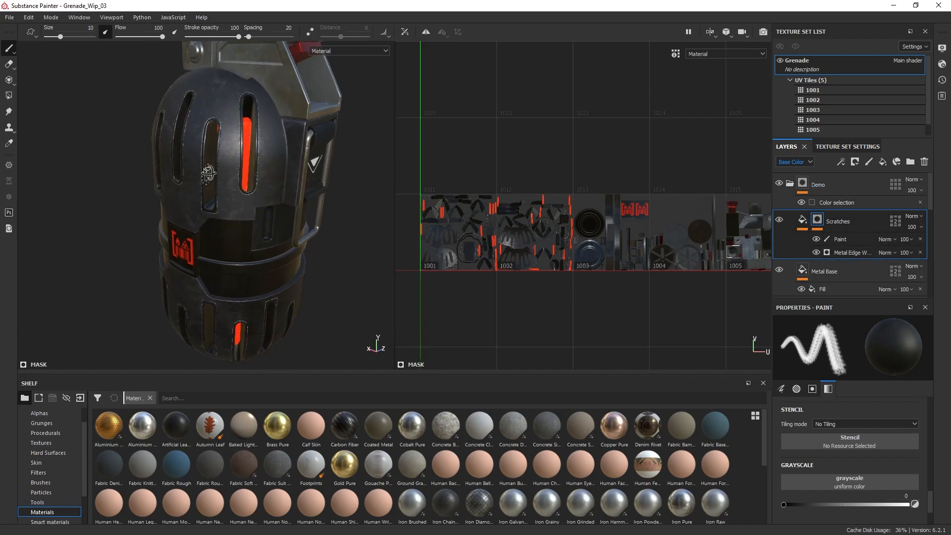
mouse_move(208, 175)
alt+mouse_down()
mouse_move(194, 167)
mouse_move(249, 147)
alt+mouse_up()
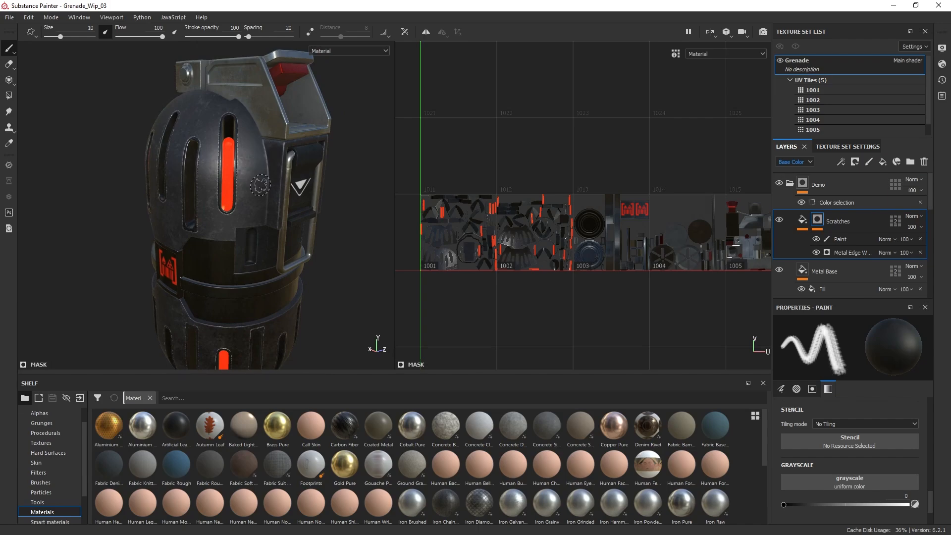
alt+drag(260, 184, 268, 169)
alt+drag(315, 143, 326, 112)
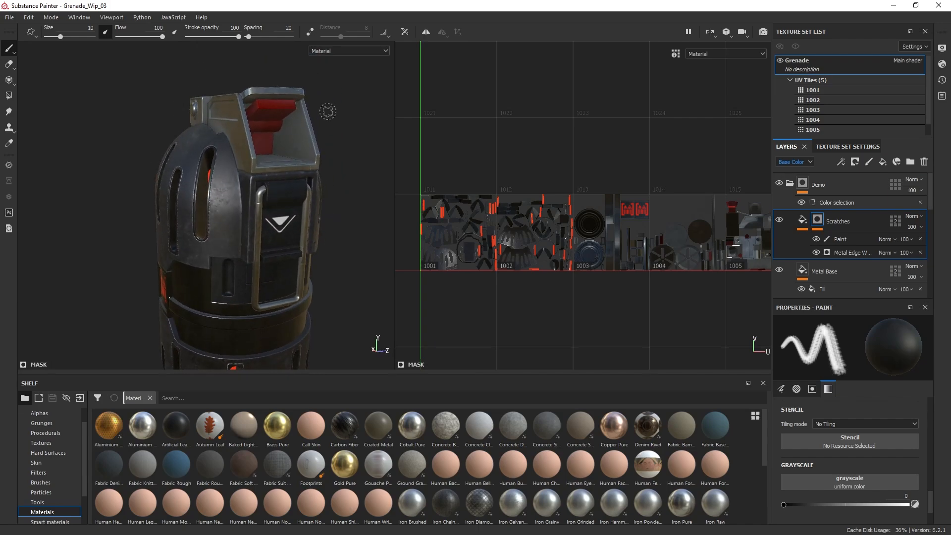
- Collapse the Demo and TopBottom layer folders and expand the Misc folder
click(789, 183)
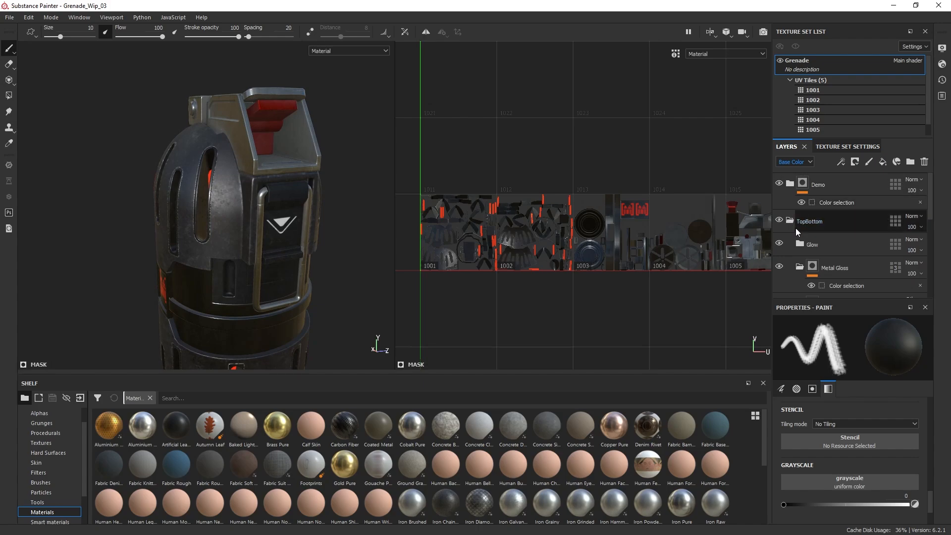
scroll(794, 227, down, 2)
scroll(794, 228, up, 1)
click(789, 193)
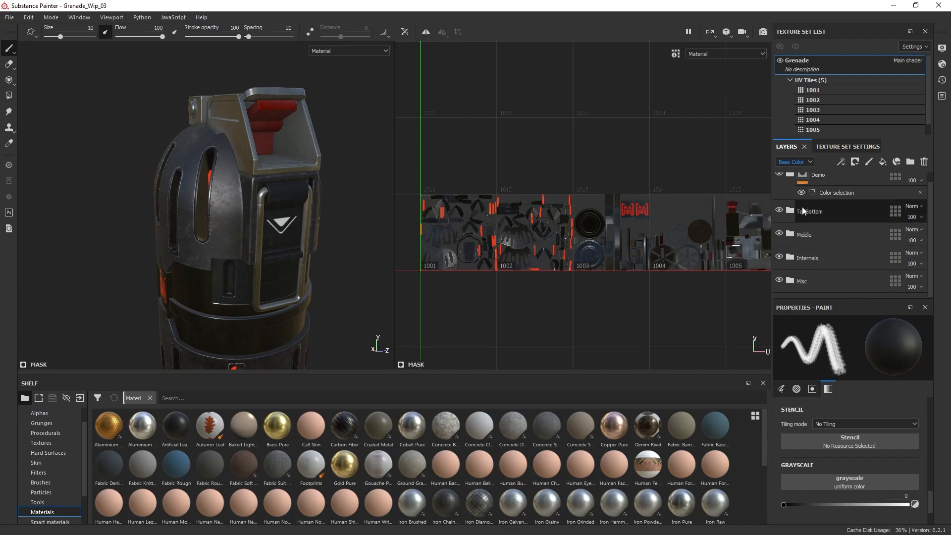
click(790, 280)
scroll(777, 230, down, 2)
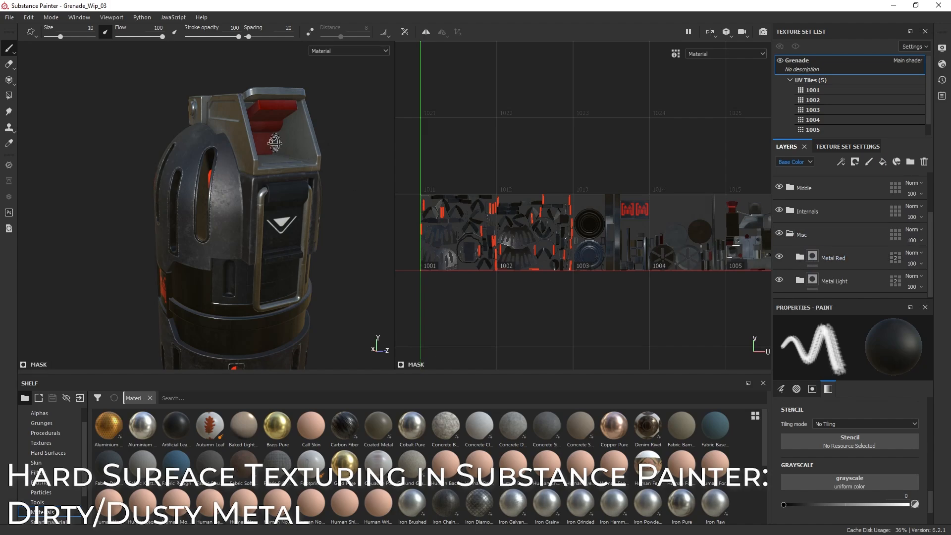
- Expand the Metal Red folder and select its Aluminum fill layer, with the red part inside the grenade's top in close view
alt+drag(274, 142, 264, 148)
alt+middle_drag(264, 149, 258, 184)
alt+right_drag(258, 184, 245, 188)
alt+drag(245, 187, 283, 188)
alt+right_drag(284, 189, 251, 189)
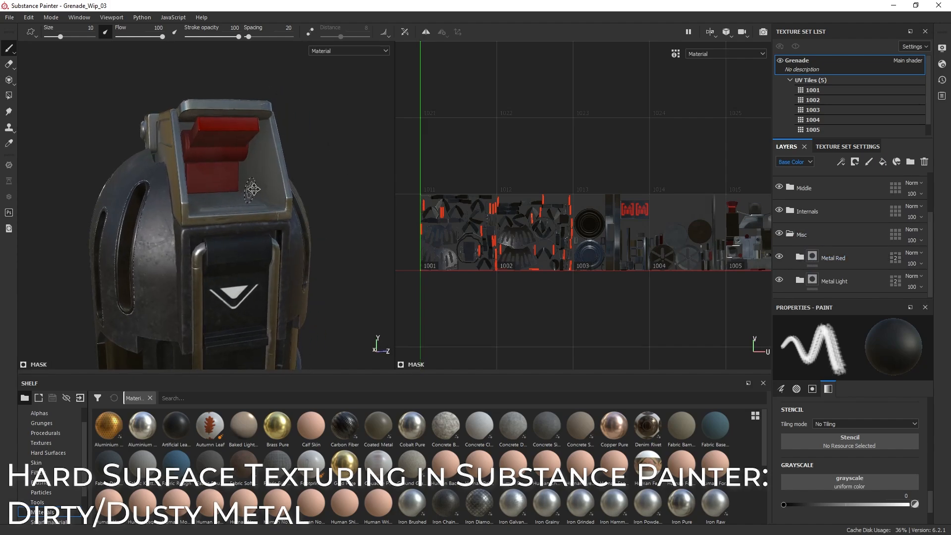
alt+middle_drag(252, 190, 278, 177)
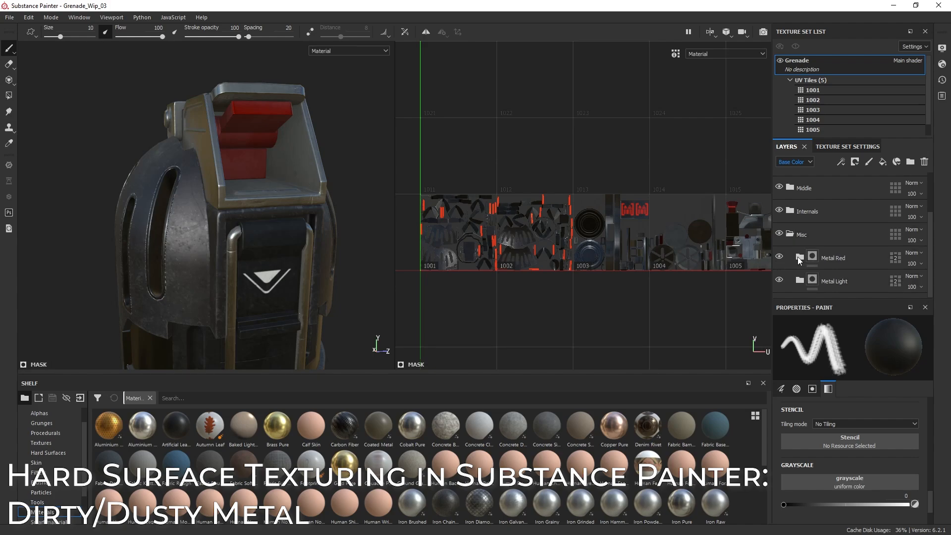
click(798, 257)
scroll(803, 256, down, 3)
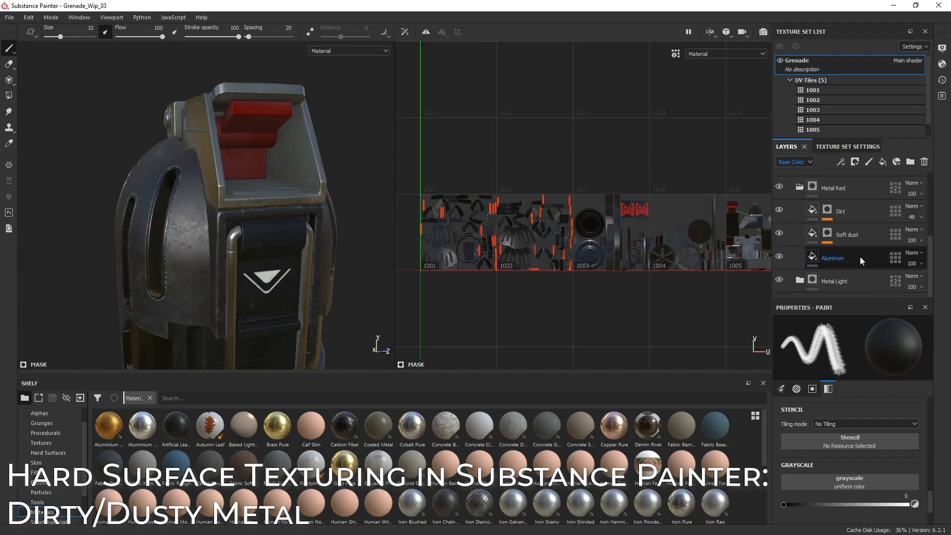
click(809, 261)
- Hide the Soft dust and Aluminum layers of Metal Red and show the smart materials in the shelf
alt+drag(255, 171, 287, 175)
alt+right_drag(288, 175, 277, 214)
alt+drag(278, 213, 258, 213)
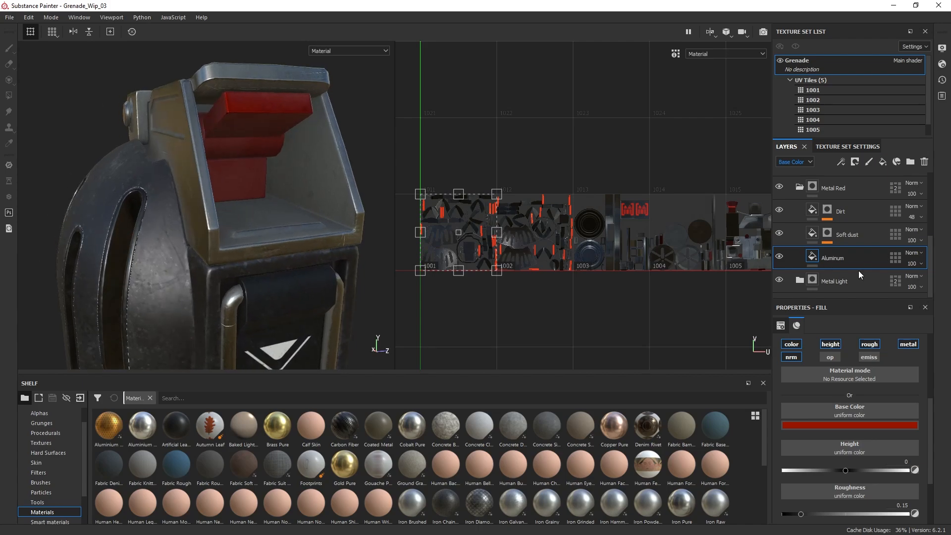
alt+middle_drag(369, 155, 414, 188)
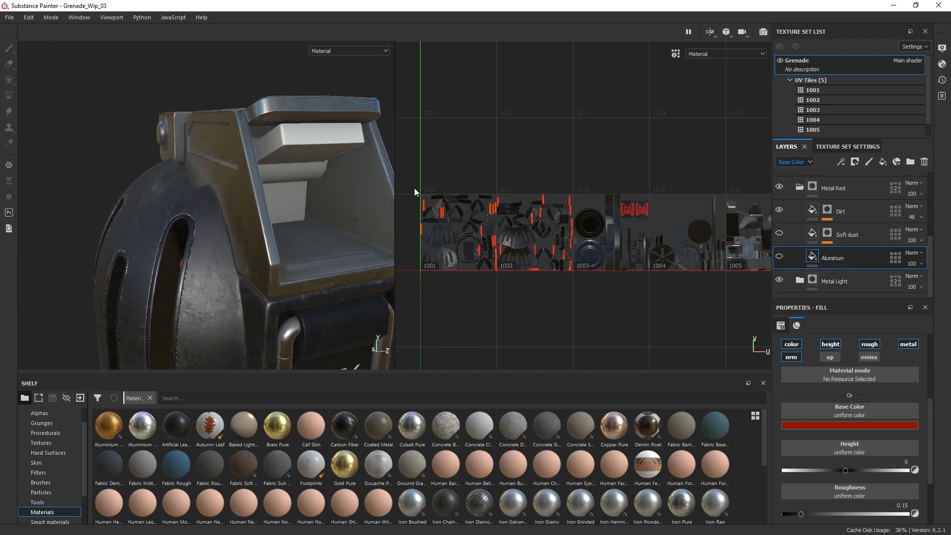
alt+drag(389, 184, 349, 179)
alt+right_drag(349, 178, 364, 214)
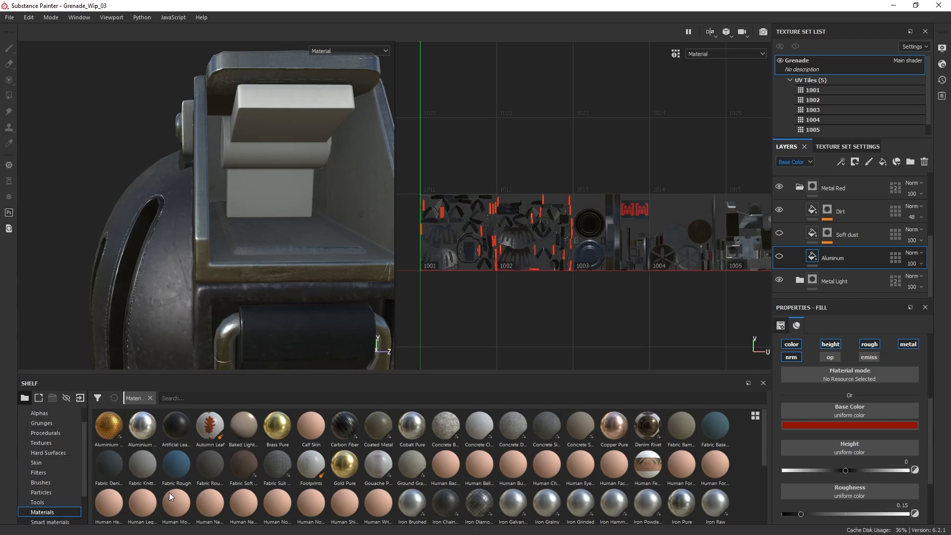
click(50, 521)
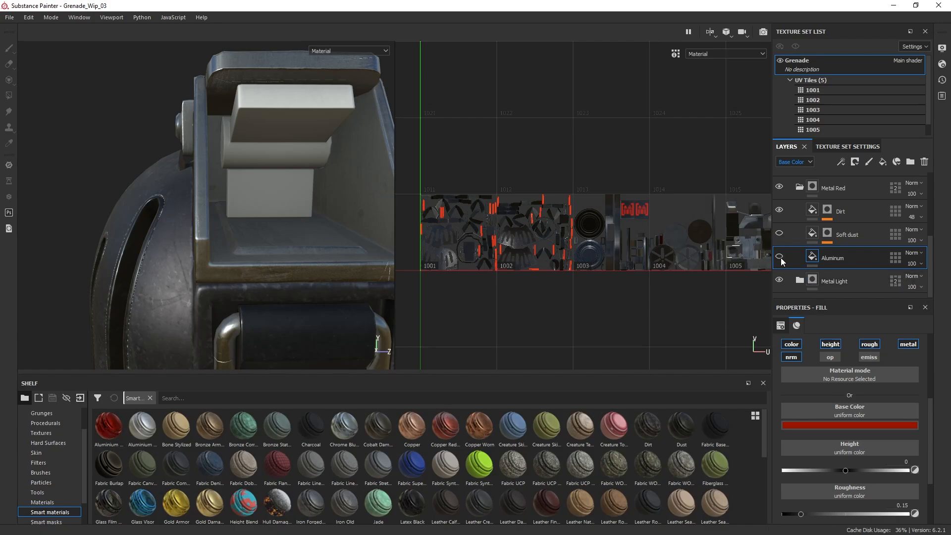
- Show Aluminum with Dirt hidden, and turn Soft dust and Dirt back on one at a time to compare their effects on the red part
click(780, 257)
click(779, 209)
alt+drag(253, 167, 263, 158)
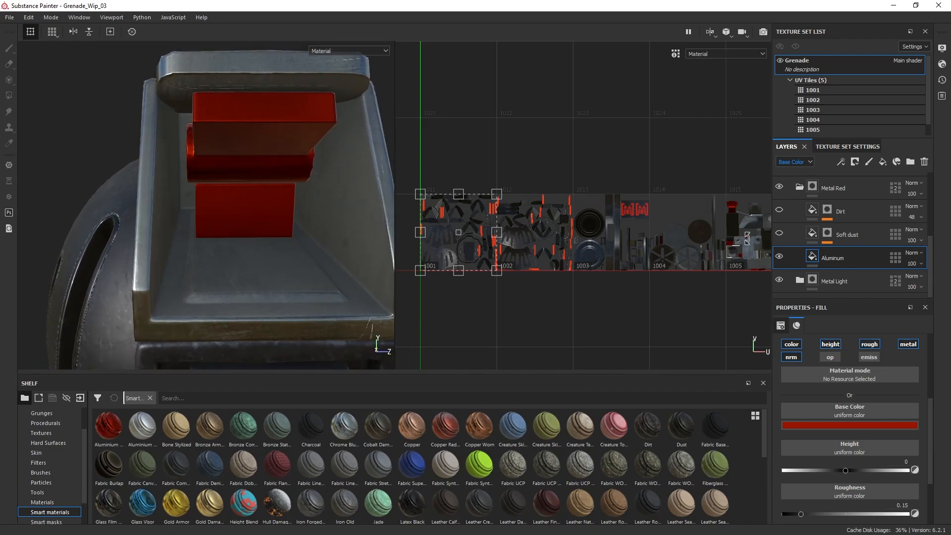
click(779, 233)
alt+drag(229, 197, 268, 155)
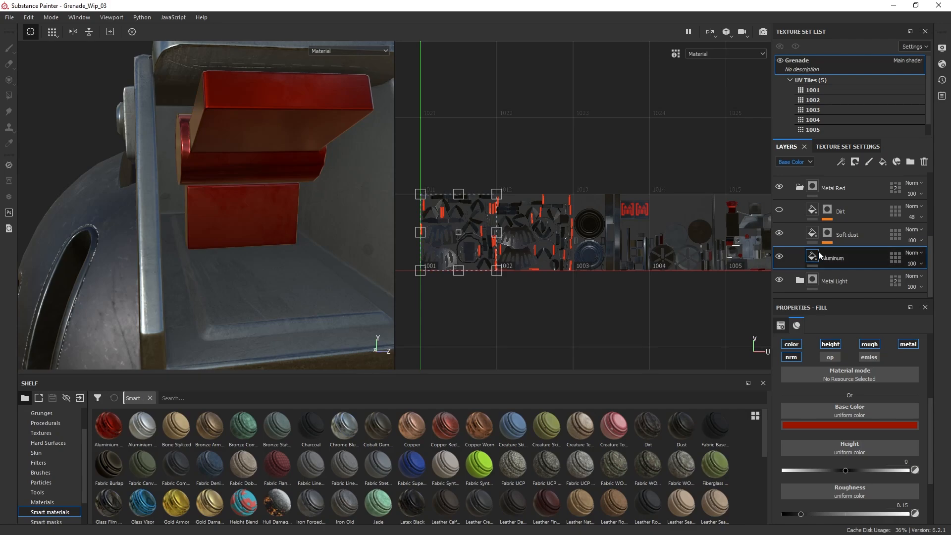
click(779, 212)
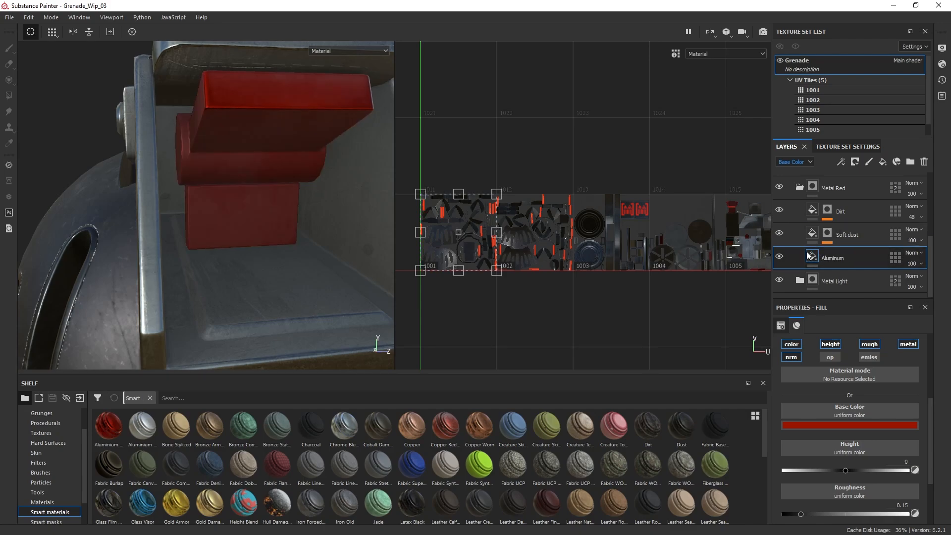
alt+drag(317, 212, 95, 117)
alt+drag(278, 196, 248, 186)
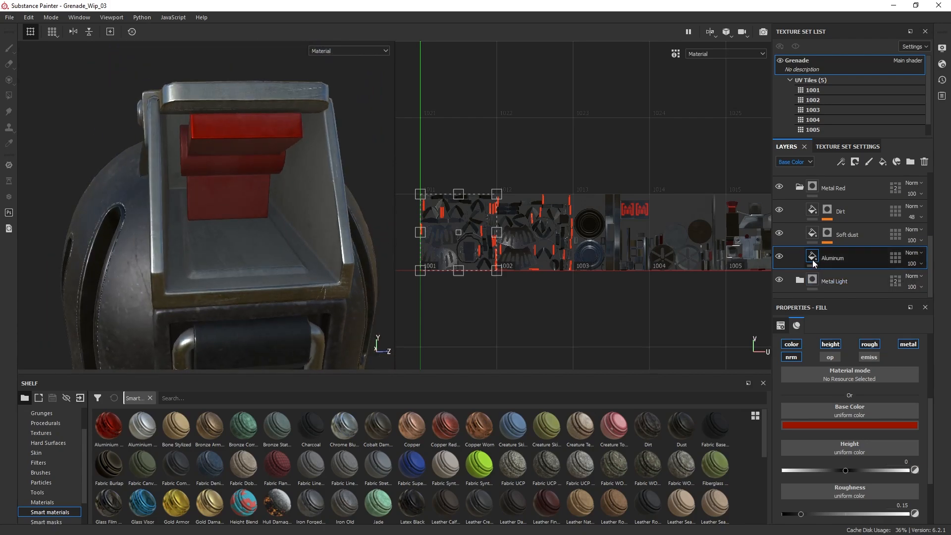
- Open the Soft dust layer's mask and inspect the parameters of its MG Dust generator
click(812, 233)
click(827, 234)
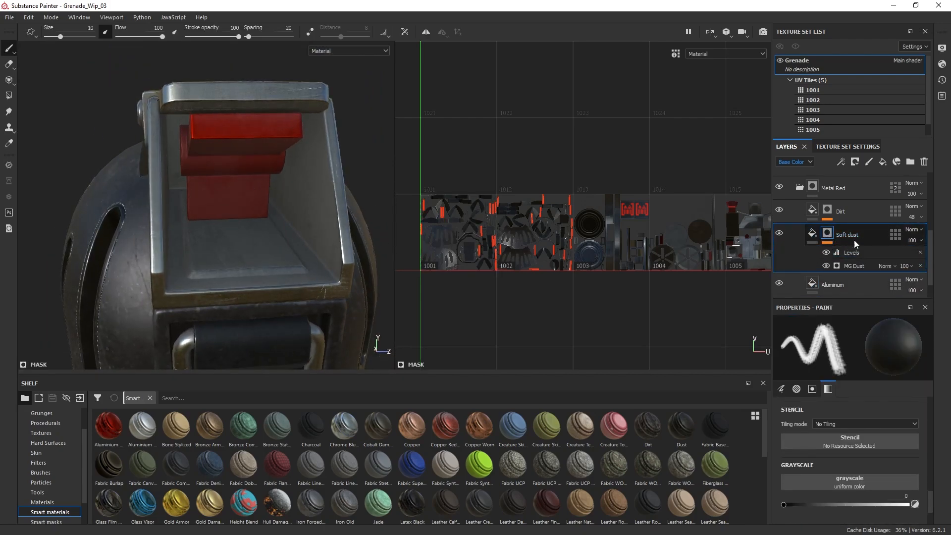
click(860, 266)
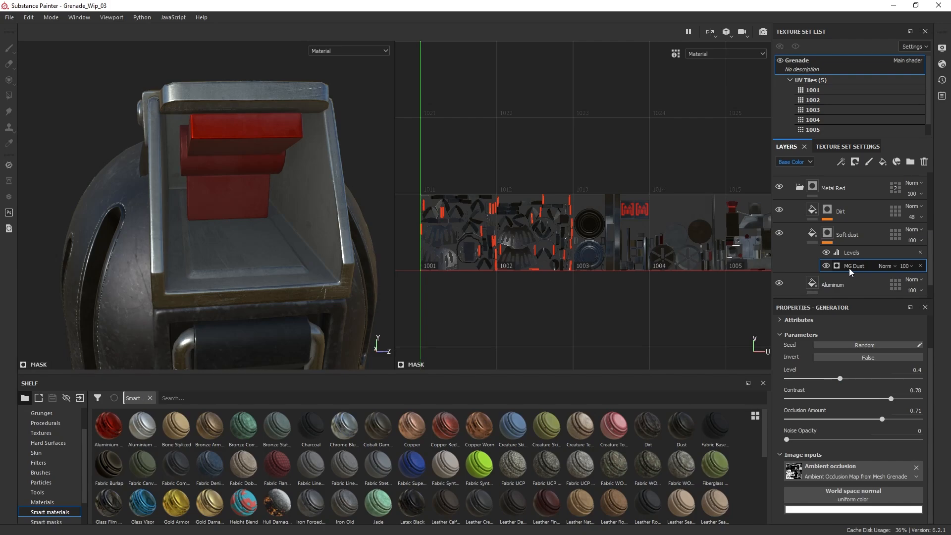
- Inspect the Dirt layer's fill channels and the mg_dirt generator parameters in its mask, checking the effect on the model
click(810, 215)
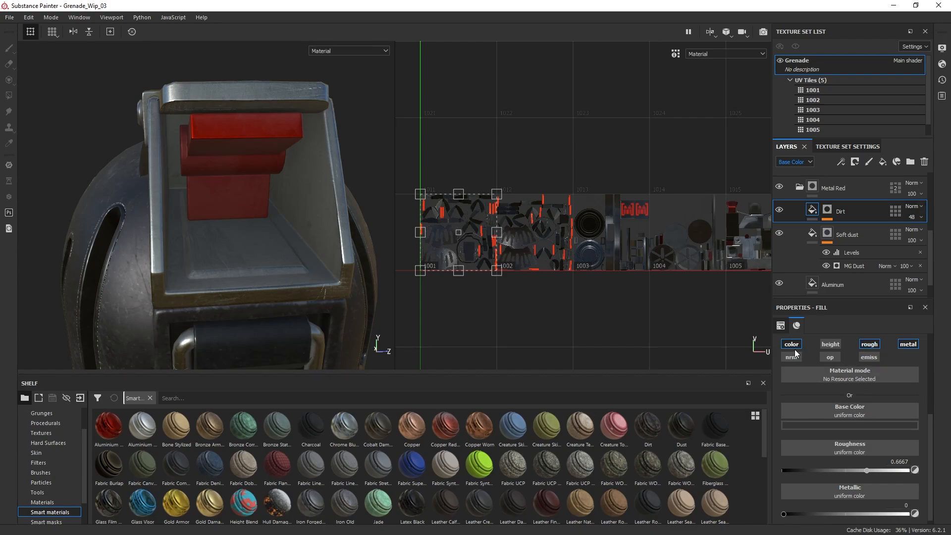
scroll(879, 453, down, 1)
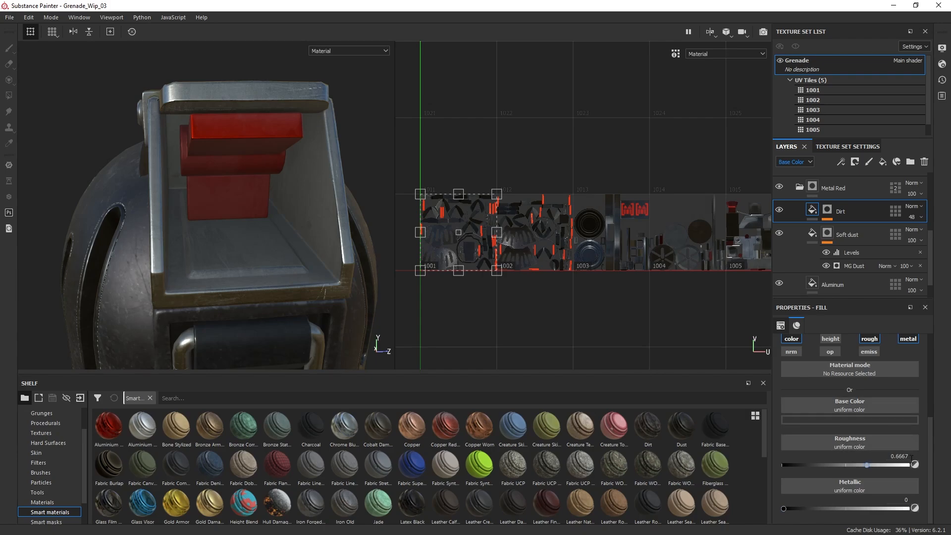
click(826, 210)
scroll(856, 465, down, 3)
scroll(859, 462, up, 5)
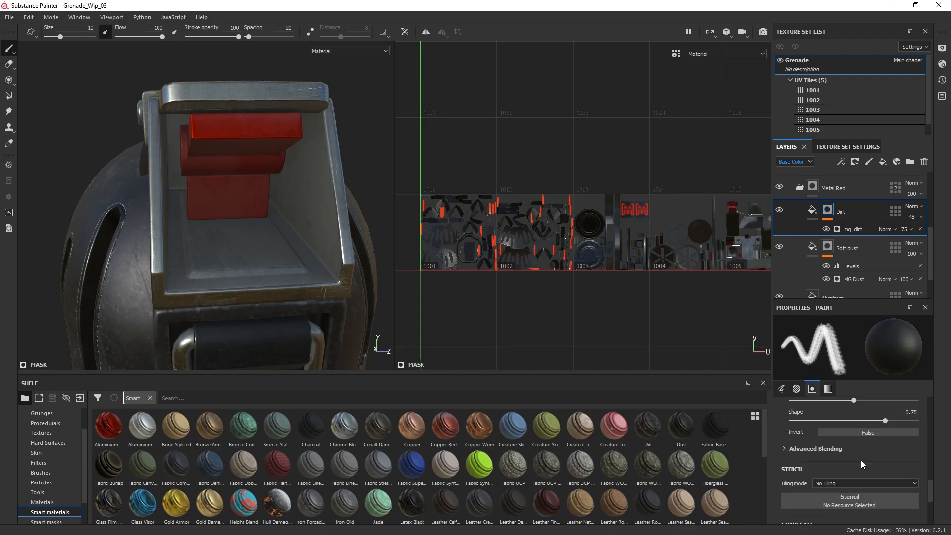
click(858, 230)
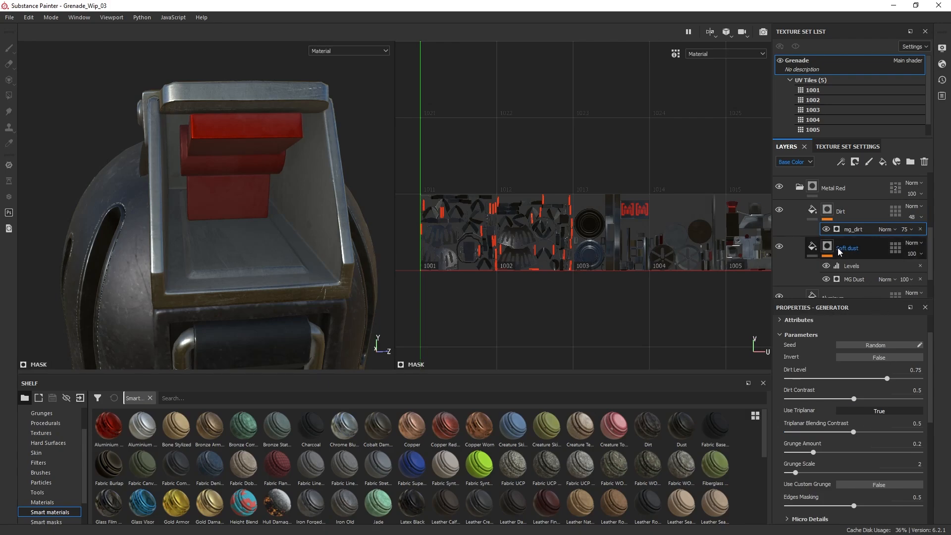
alt+drag(230, 209, 312, 146)
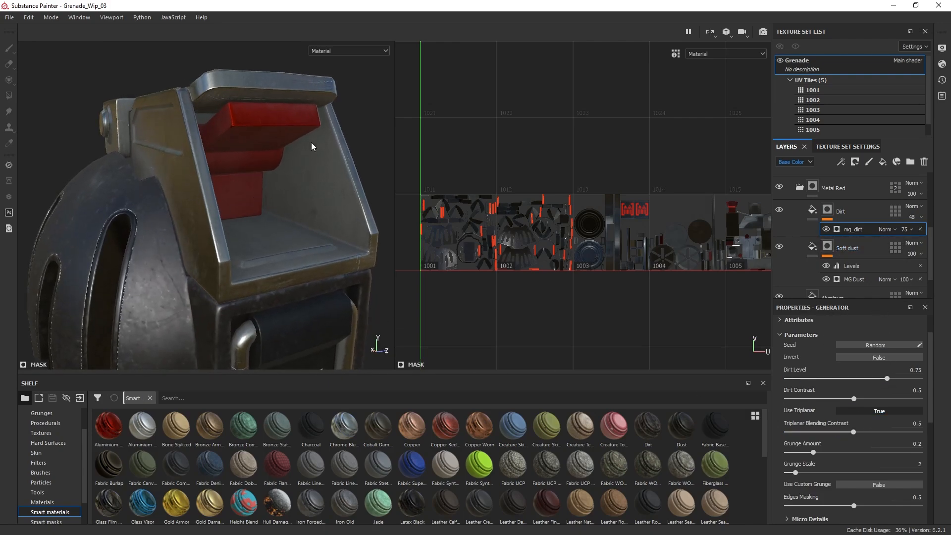
scroll(851, 448, down, 1)
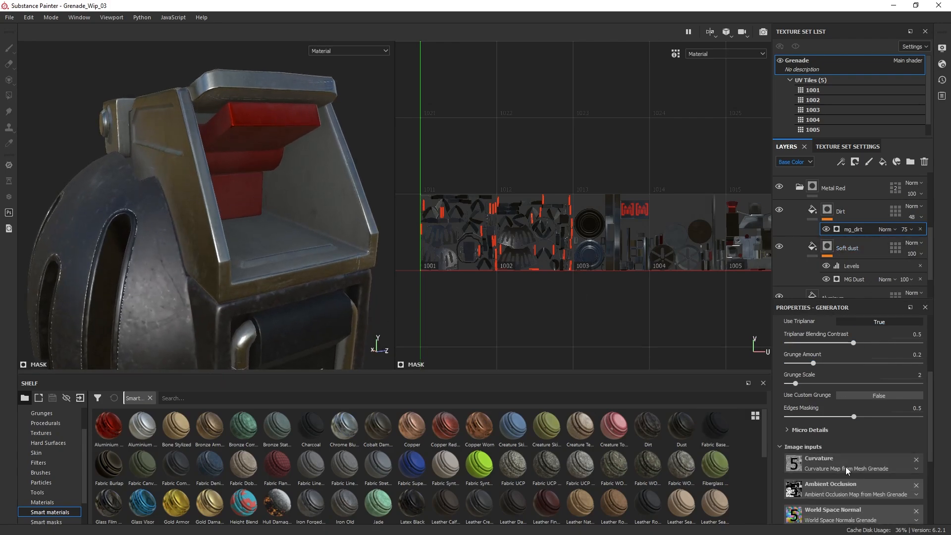
scroll(890, 468, up, 3)
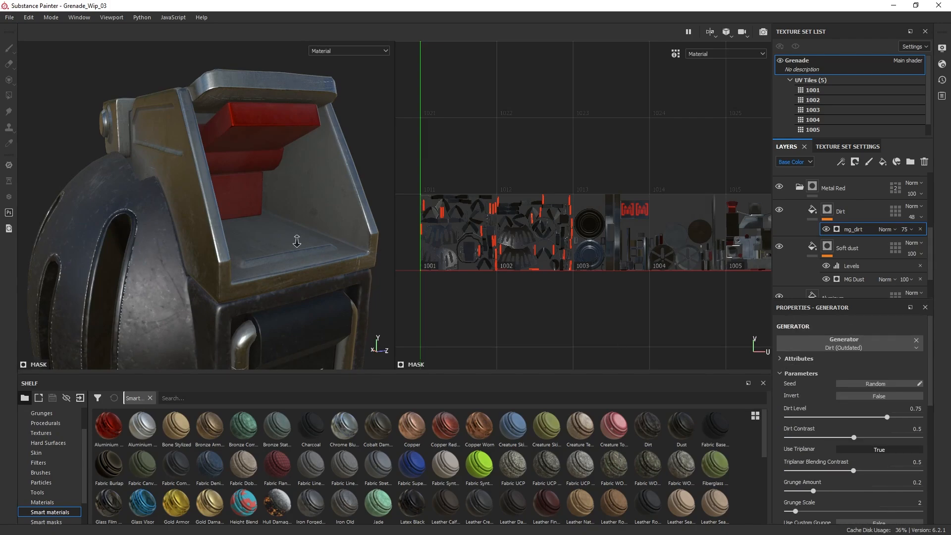
scroll(297, 241, down, 3)
alt+drag(297, 241, 355, 221)
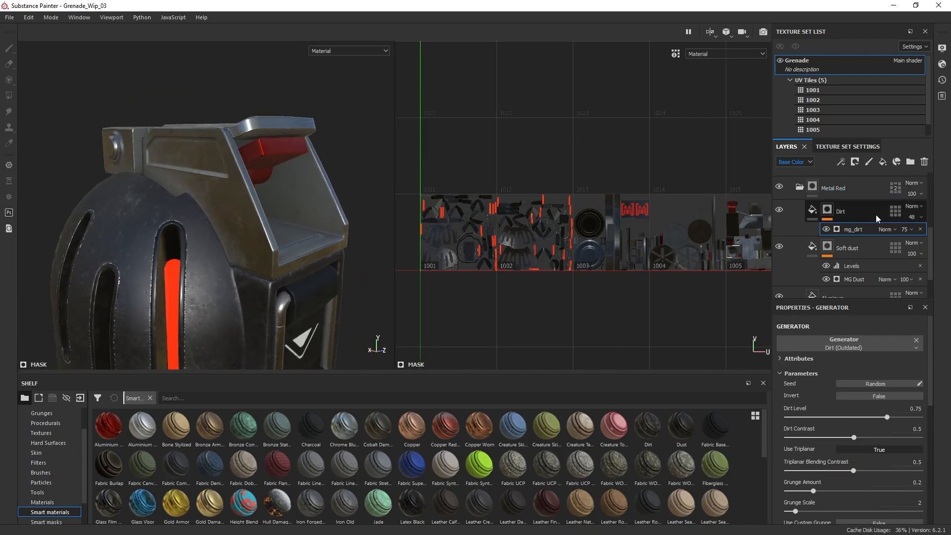
- Collapse the Metal Red folder and expand Metal Light within Misc to select its Steel Base fill layer
click(799, 187)
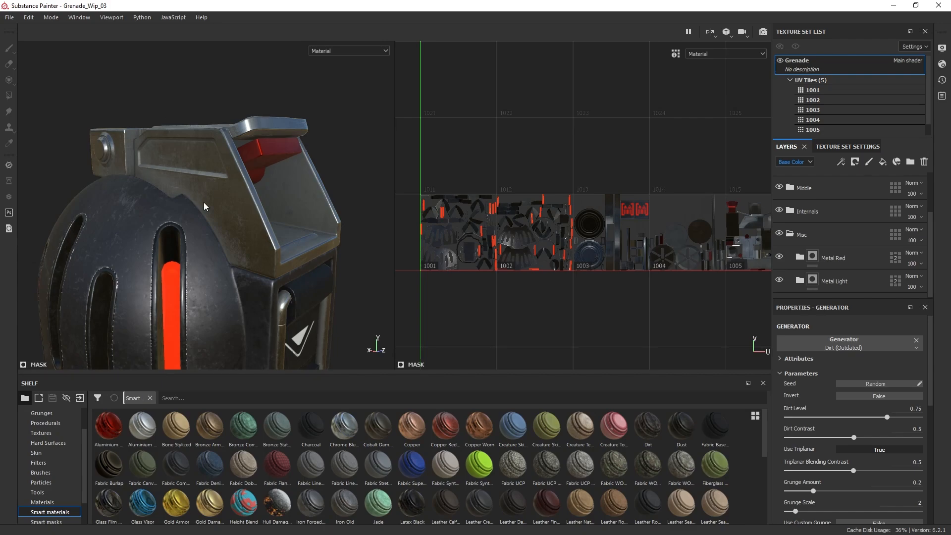
alt+middle_drag(204, 203, 240, 186)
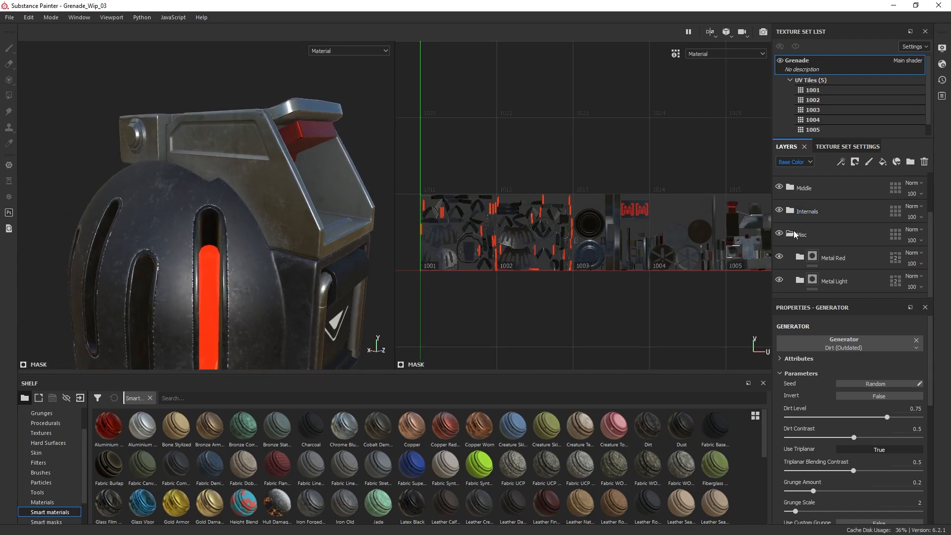
click(793, 232)
click(789, 280)
scroll(797, 278, down, 2)
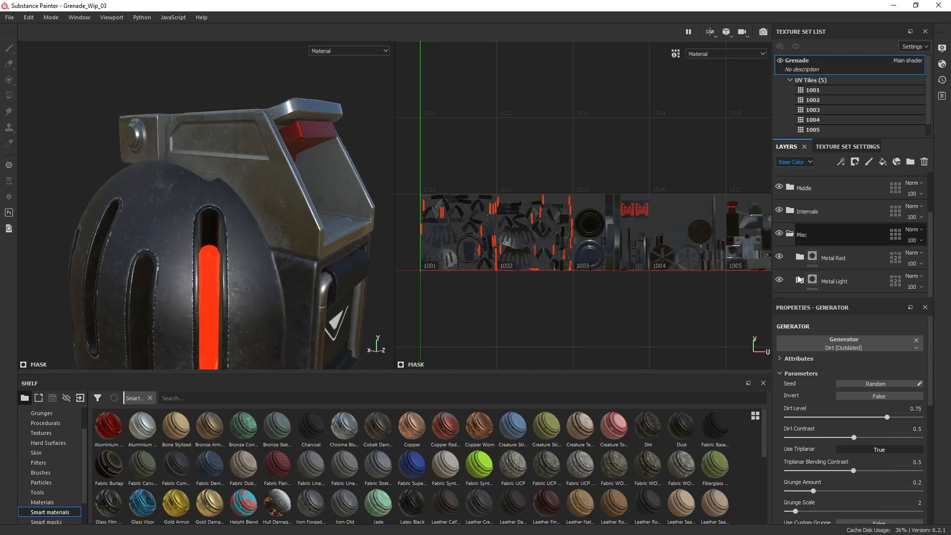
click(800, 280)
scroll(802, 275, down, 3)
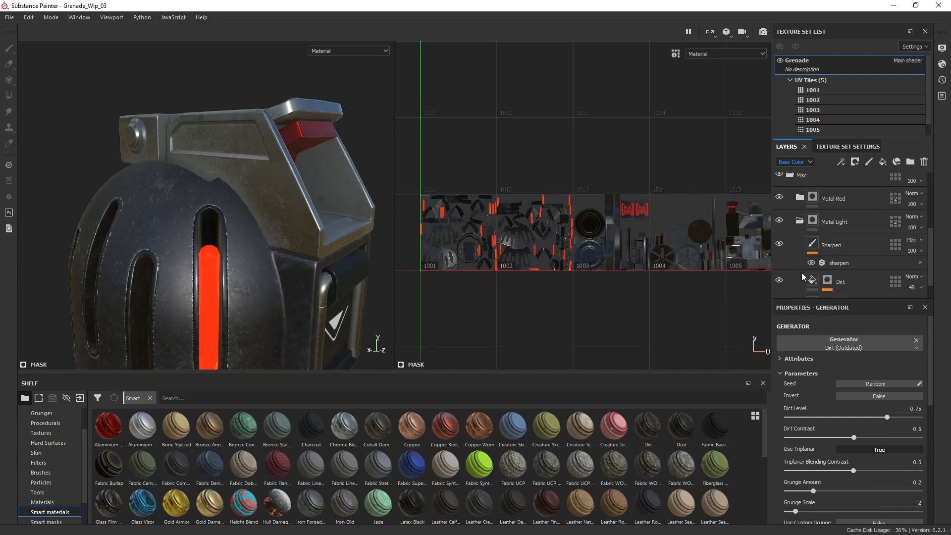
click(812, 281)
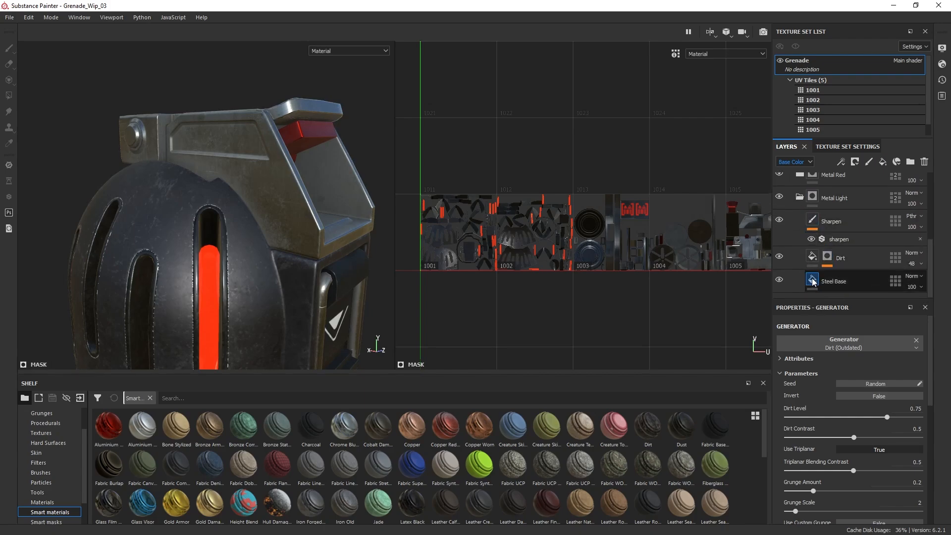
- Select the Steel Base layer in Metal Light and inspect the basic parameters of its steel_002_bitmap material
click(813, 261)
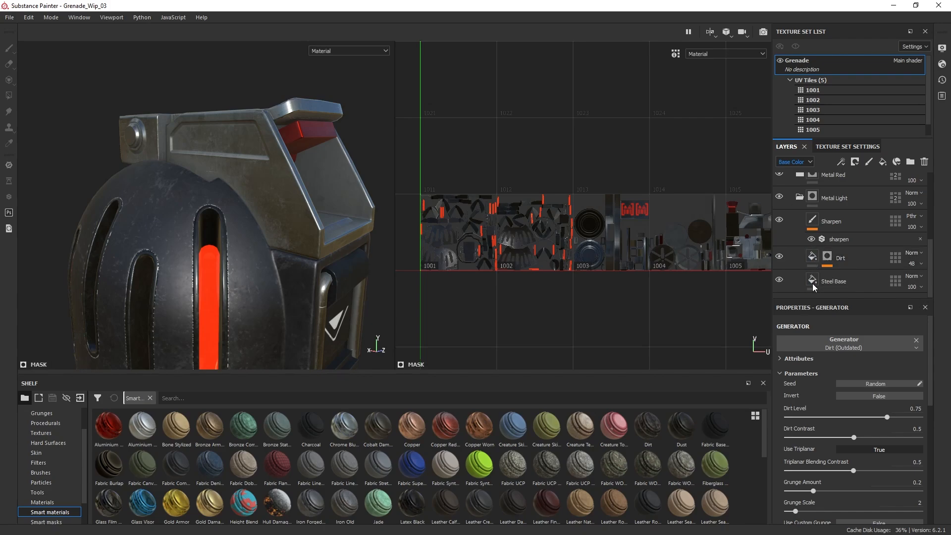
click(858, 282)
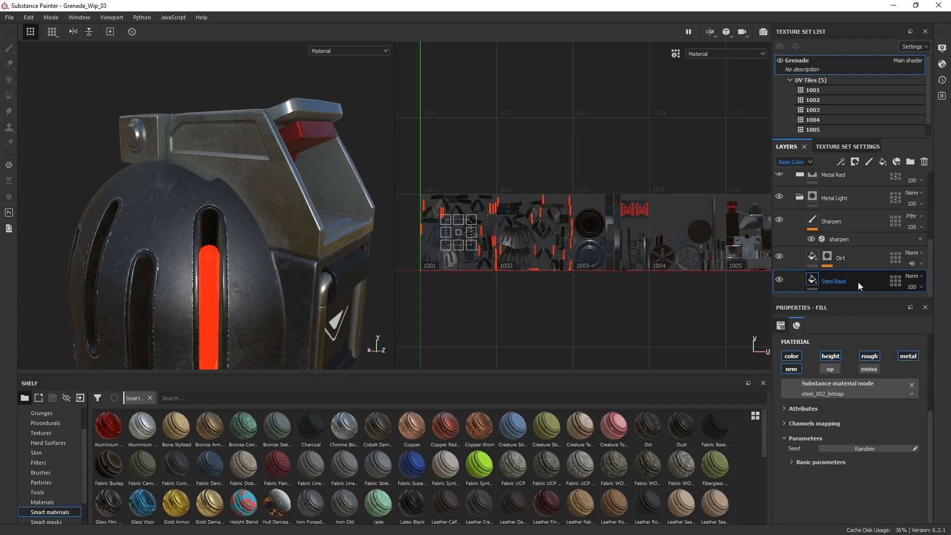
click(791, 462)
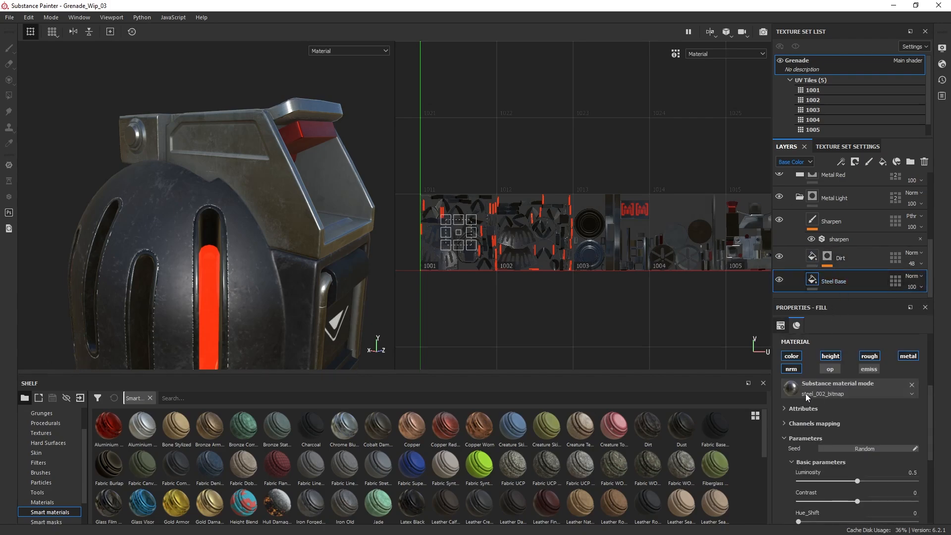
scroll(895, 426, down, 2)
scroll(893, 427, down, 3)
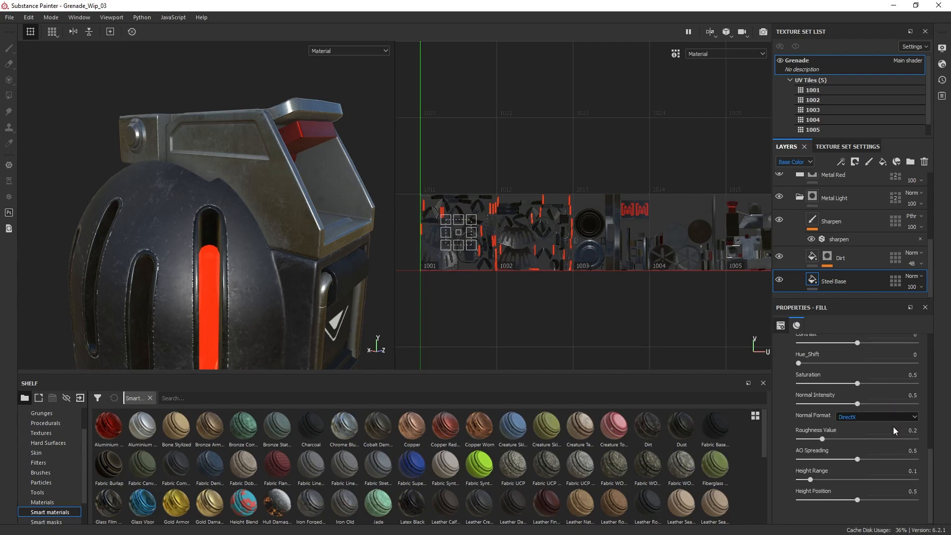
scroll(893, 427, up, 5)
- Inspect the fill channels of the Dirt layer in Metal Light and open its mask to show the generator
click(814, 258)
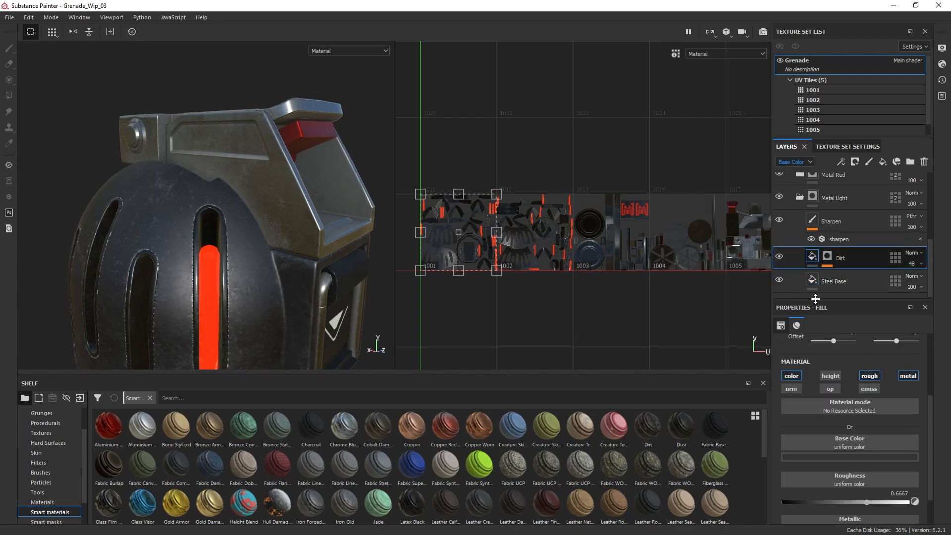
scroll(869, 486, down, 2)
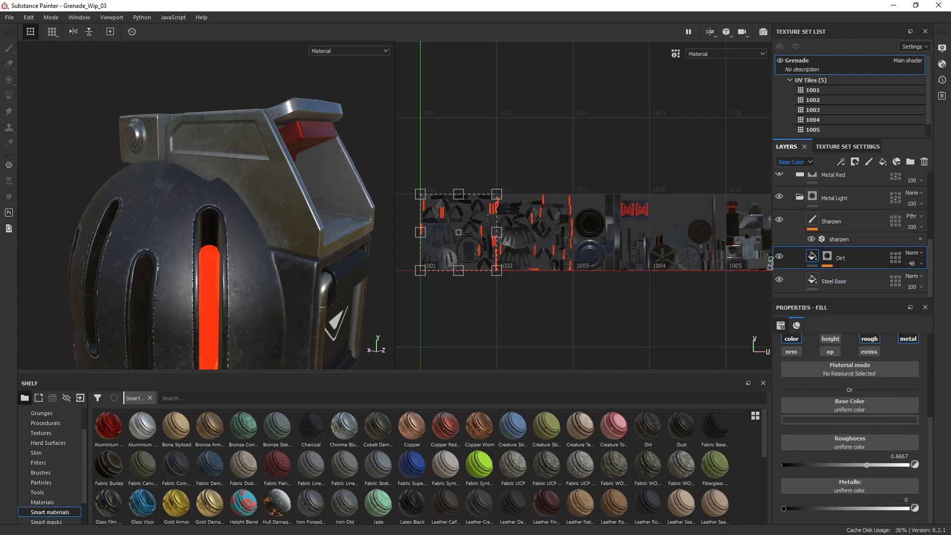
alt+drag(337, 211, 303, 165)
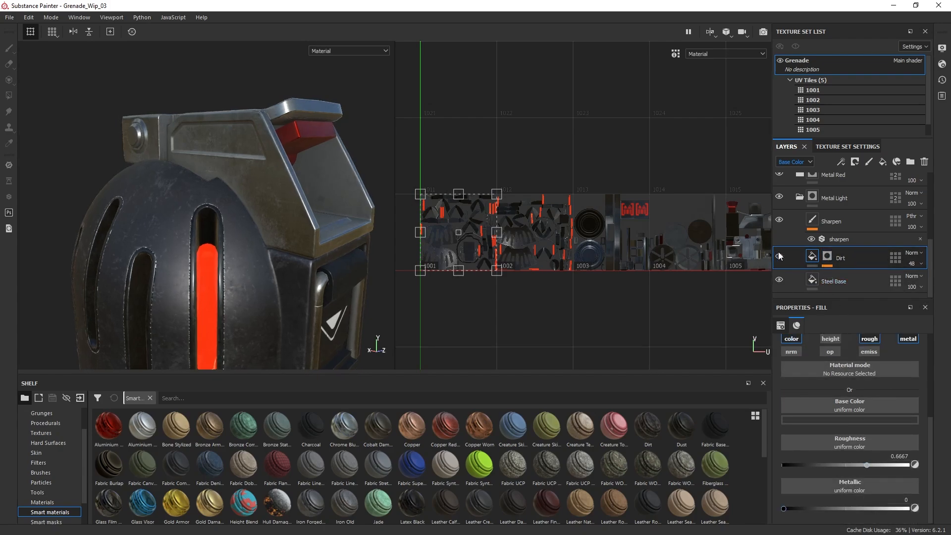
click(827, 255)
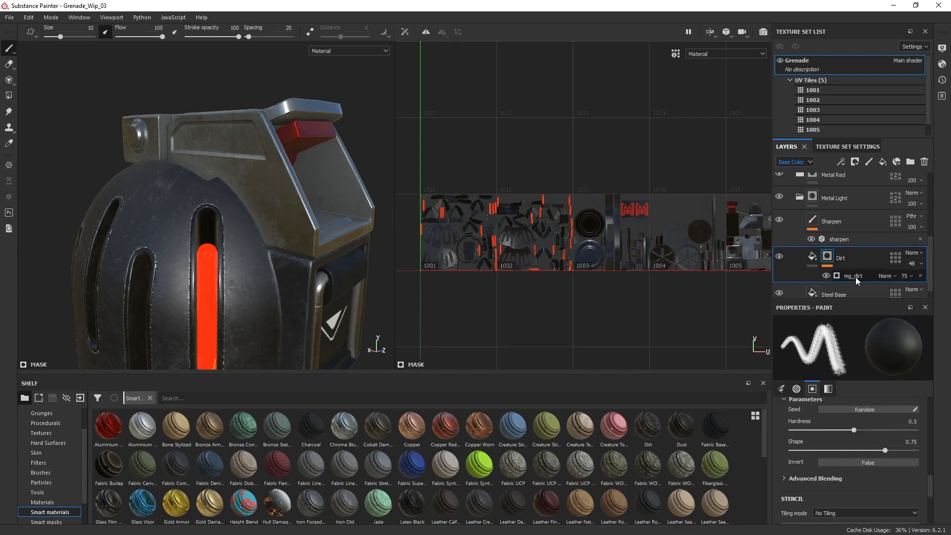
- Add an extra generator to the Dirt layer's mask, open the generator choices, and go back to the existing mg_dirt generator
right_click(829, 258)
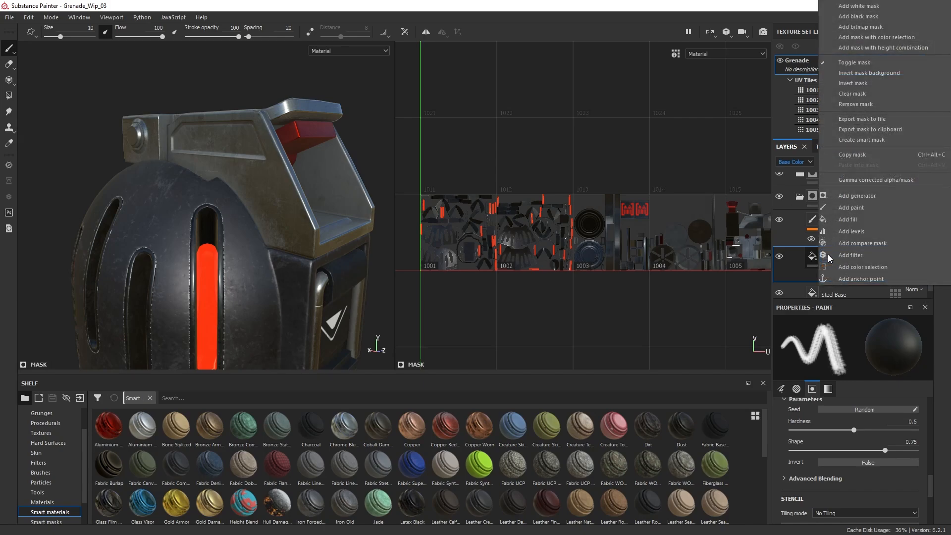
click(849, 198)
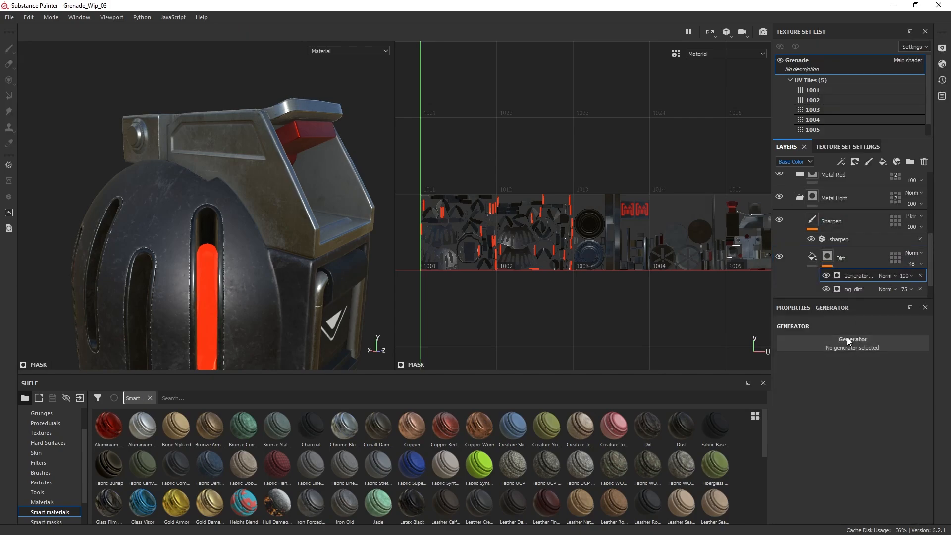
click(847, 338)
click(822, 396)
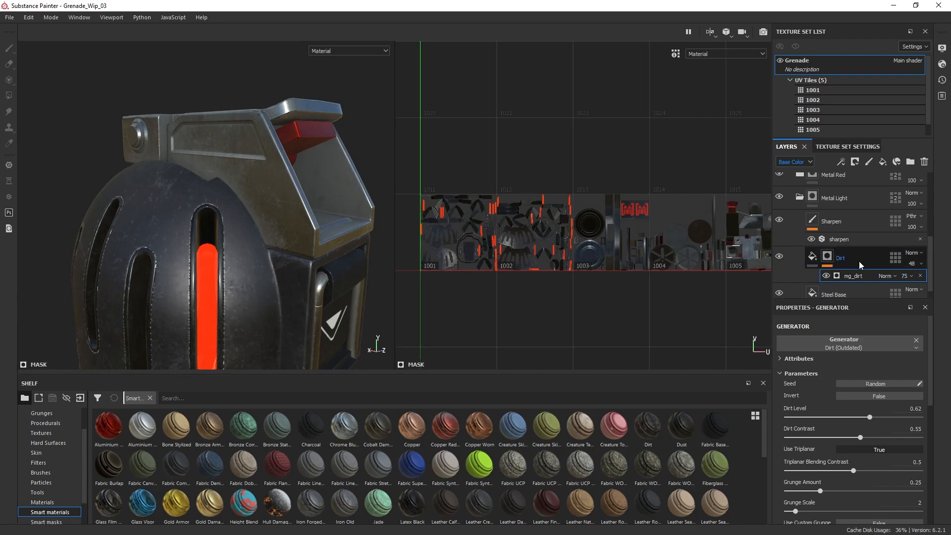
- Examine the light metal cap of the grenade from several angles and return to the first folders of the layer stack
scroll(854, 263, down, 1)
scroll(856, 250, up, 3)
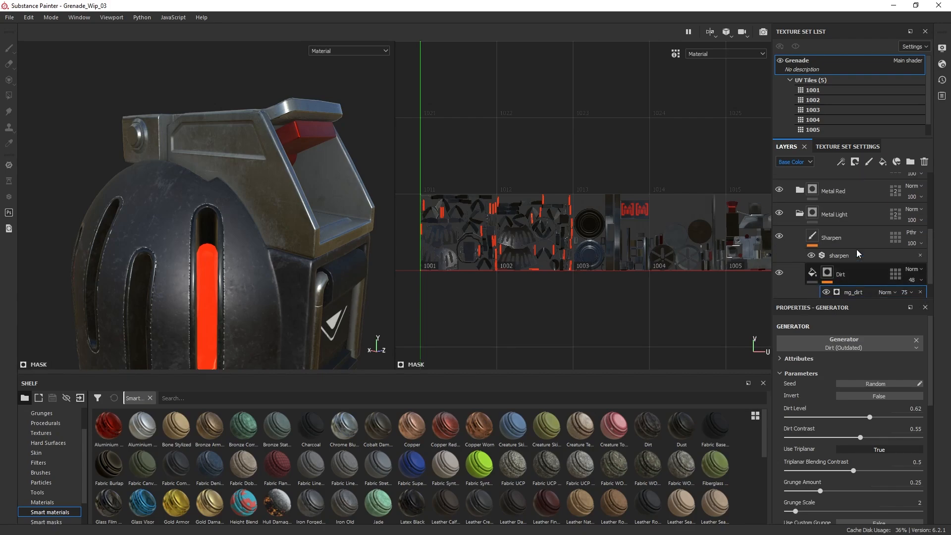
alt+drag(252, 234, 338, 221)
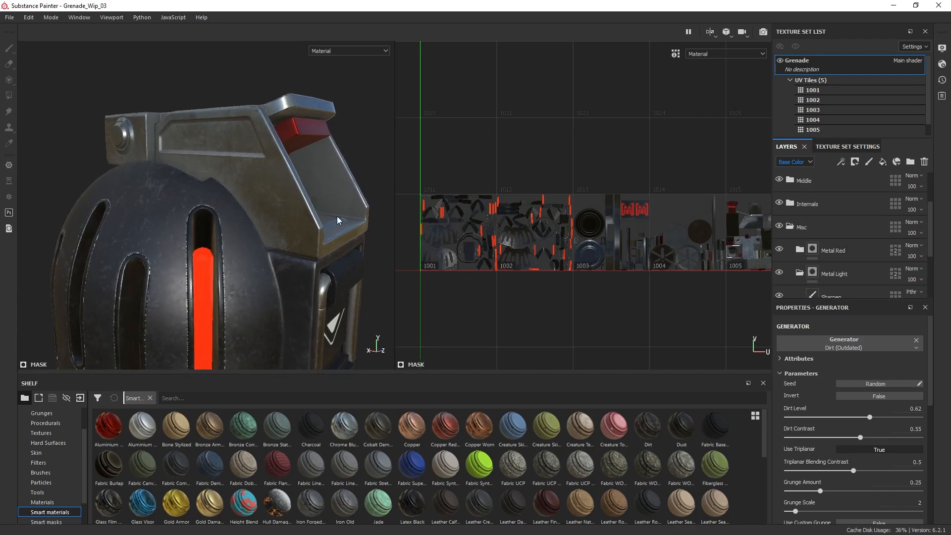
scroll(823, 247, up, 3)
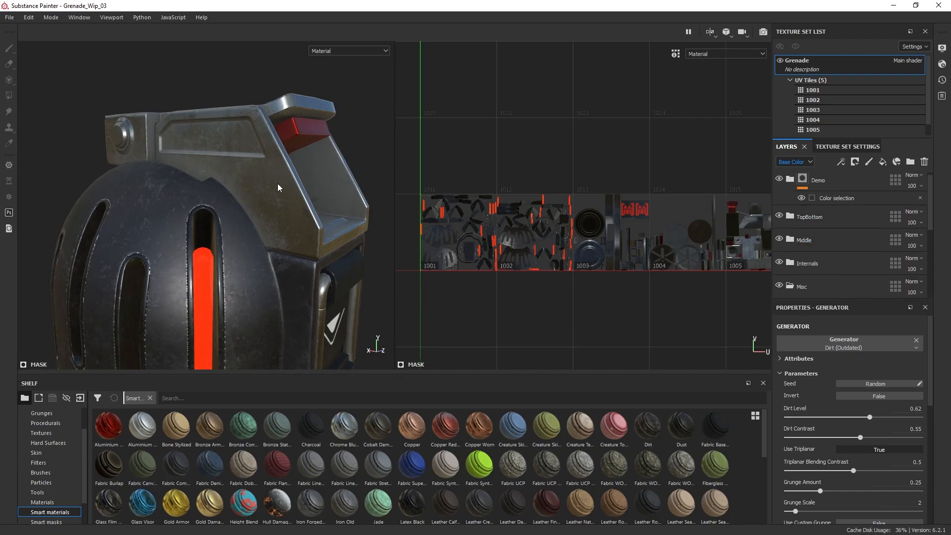
alt+drag(277, 183, 258, 179)
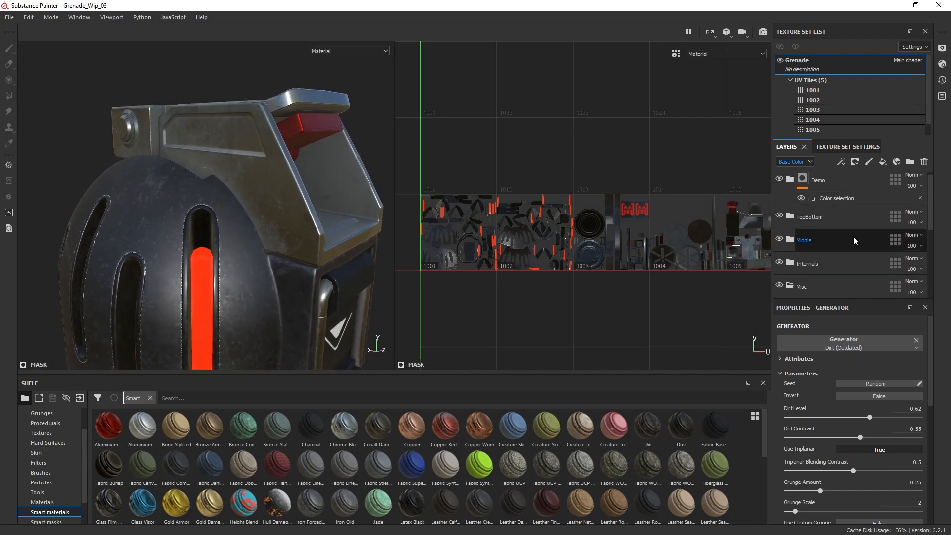
- Check the channels available for the layer stack, then select the Demo folder's Color selection and collapse the folder
click(792, 162)
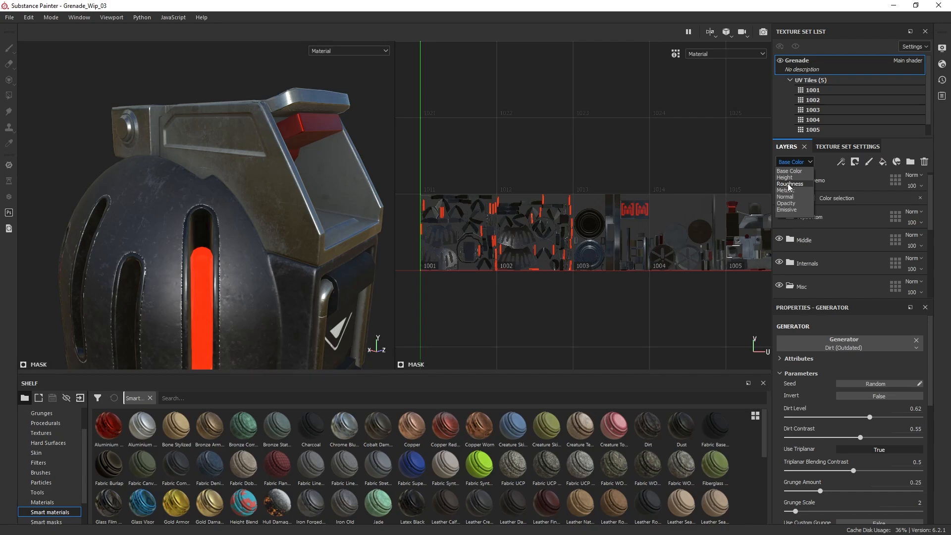
click(840, 197)
click(841, 198)
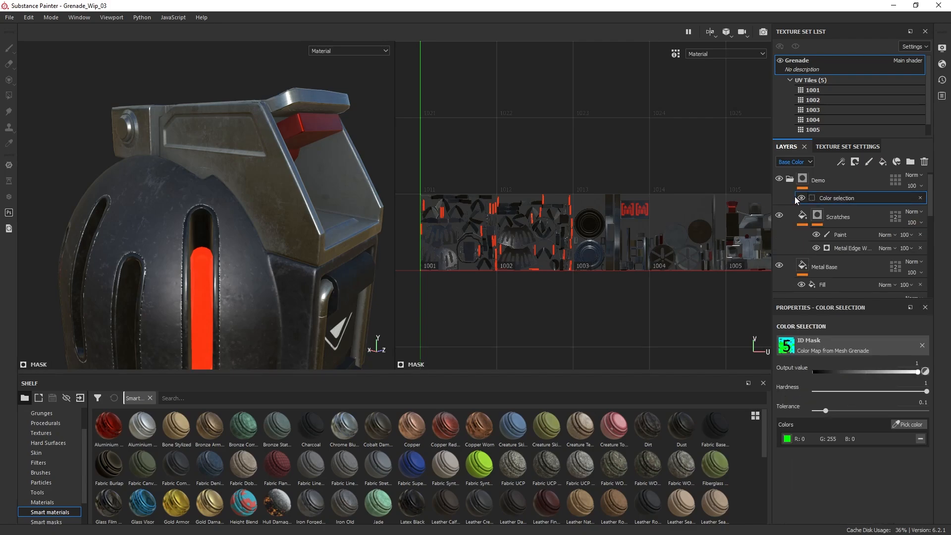
click(789, 180)
- Examine the brushed metal band around the grenade's middle and locate the Metal Brushed folder within Middle
alt+drag(255, 169, 350, 137)
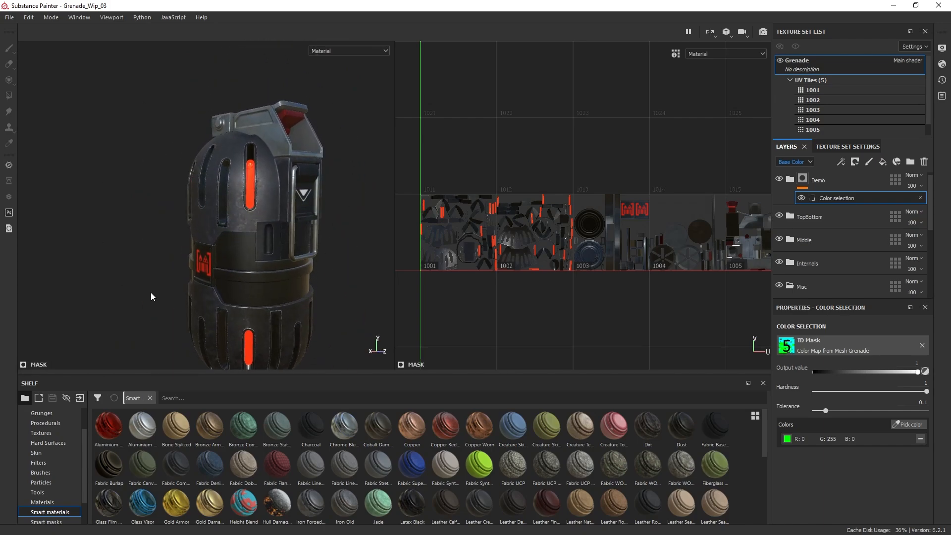
alt+middle_drag(280, 254, 294, 196)
alt+right_drag(294, 195, 291, 333)
alt+drag(291, 333, 301, 241)
alt+right_drag(301, 241, 312, 299)
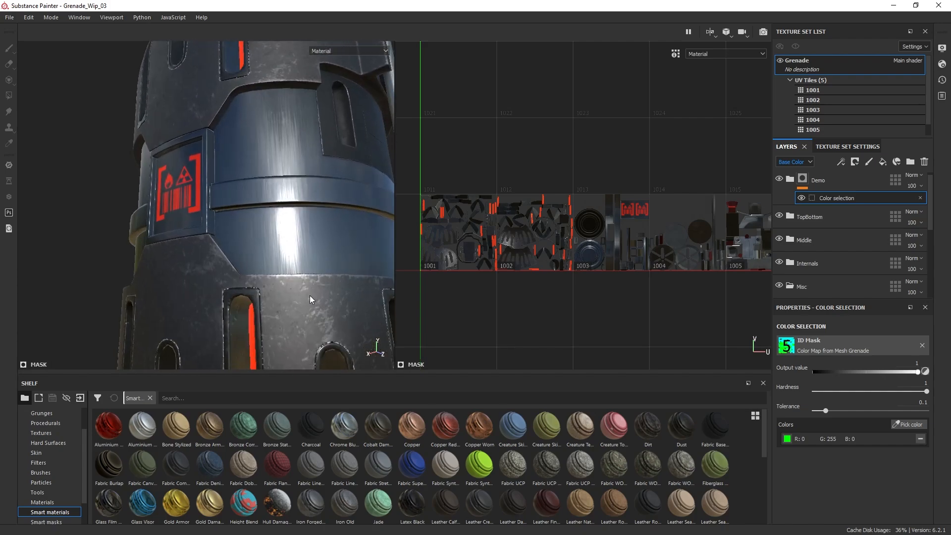
alt+drag(312, 299, 266, 188)
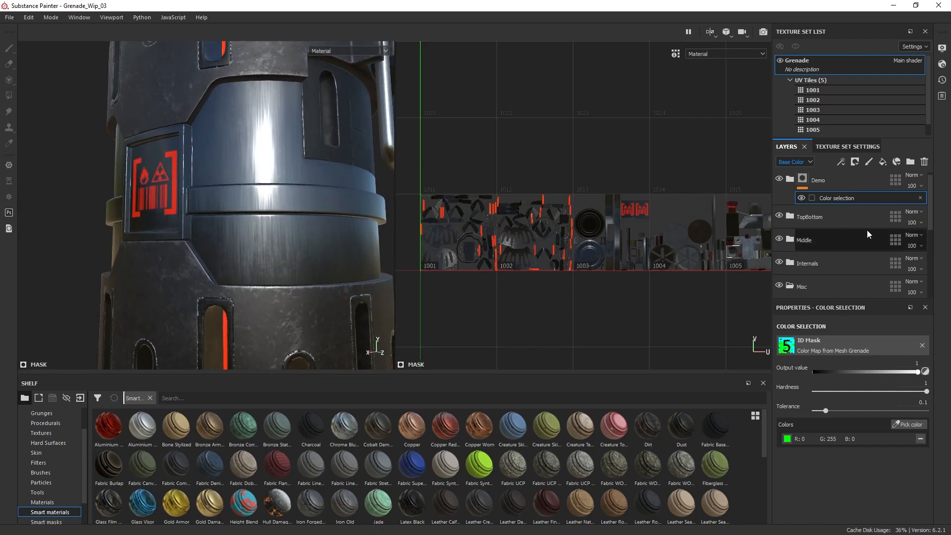
scroll(805, 240, down, 5)
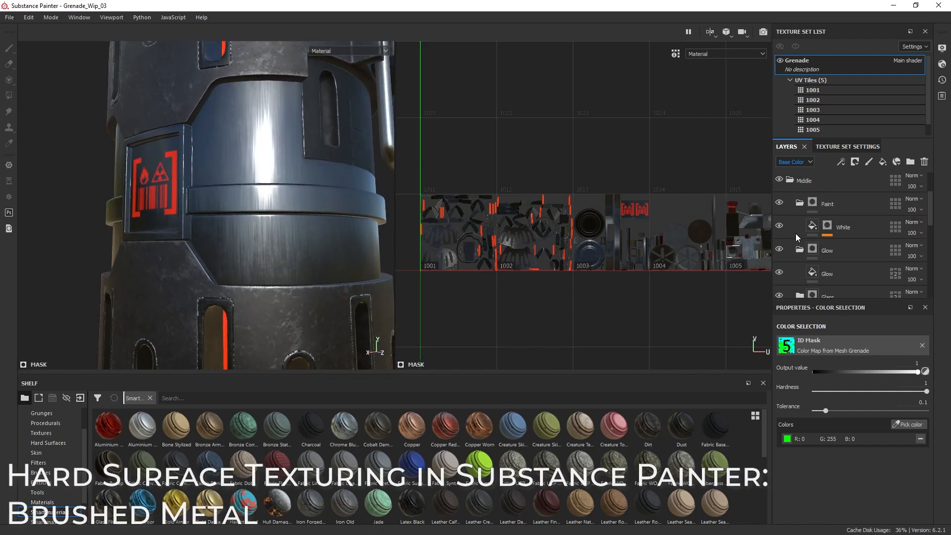
scroll(812, 242, down, 2)
scroll(798, 275, down, 3)
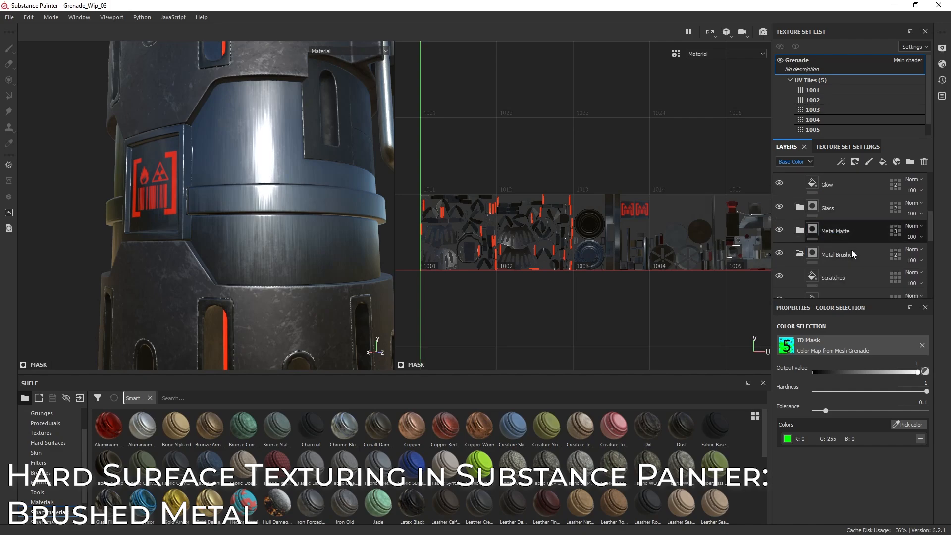
- Inspect the Metal Base layer's fill channels and the parameters of its Finish Brushed Linear filter
click(837, 243)
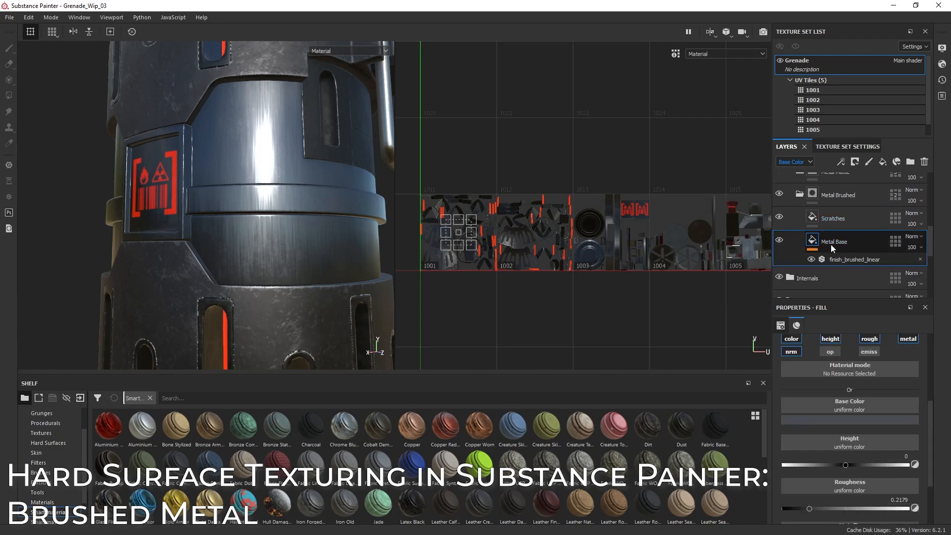
scroll(878, 393, down, 2)
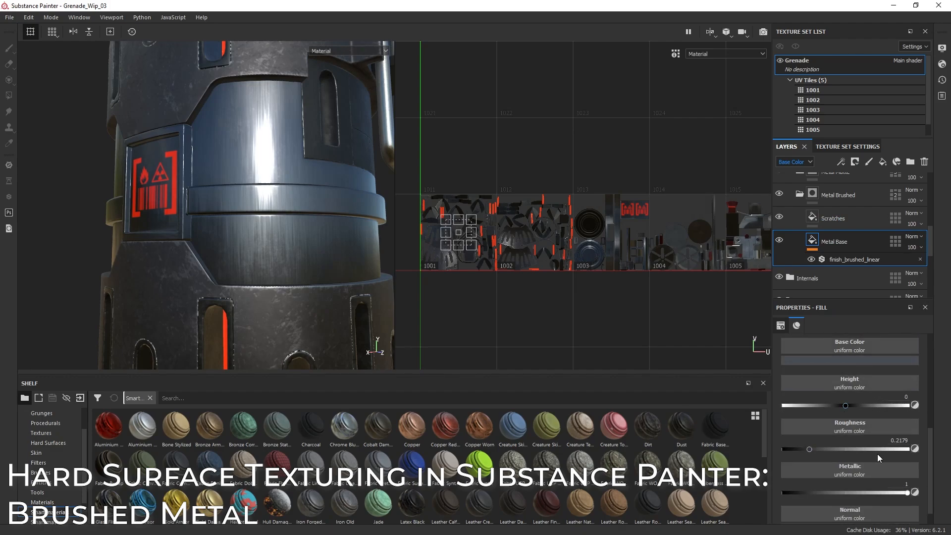
click(835, 258)
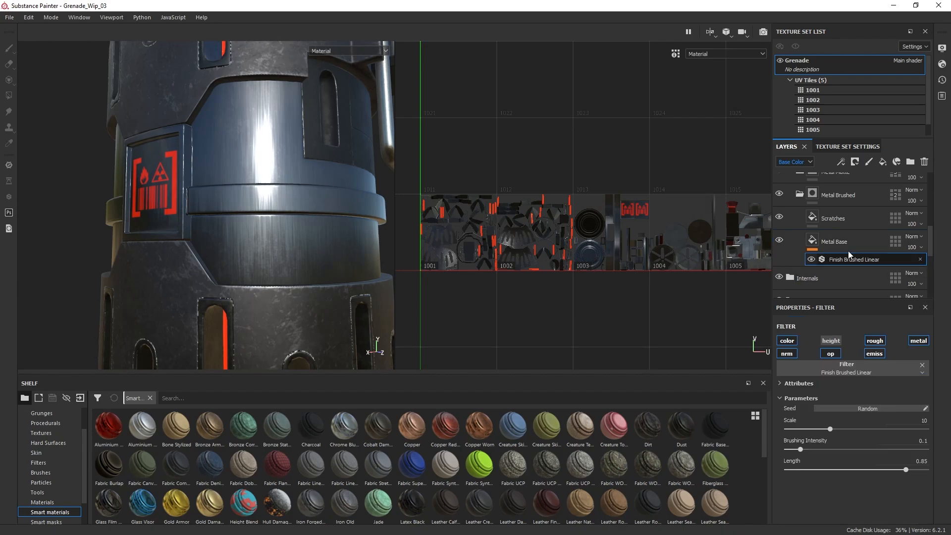
- Add a filter to Metal Base, search the filters for "lin" to preview MatFinish Brushed Linear, and remove the empty filter
click(794, 247)
right_click(837, 266)
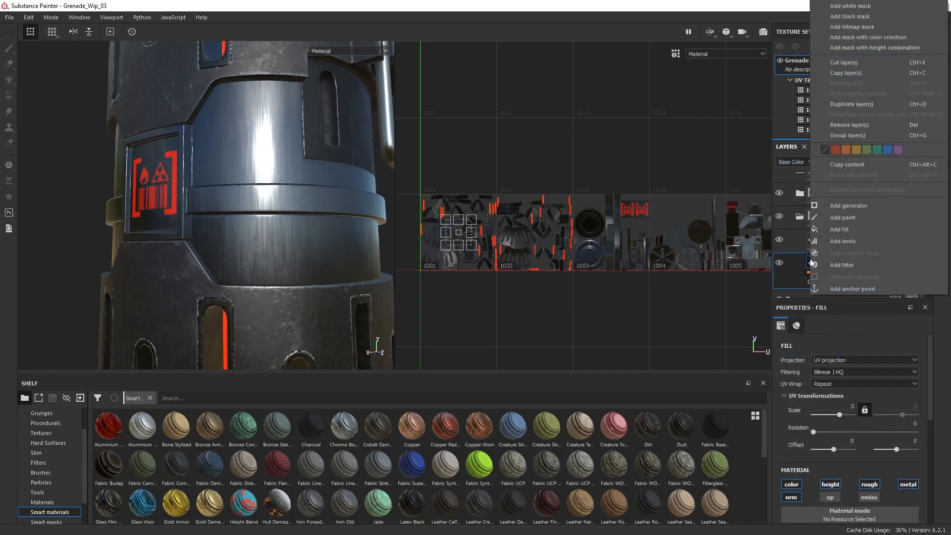
click(837, 266)
click(867, 365)
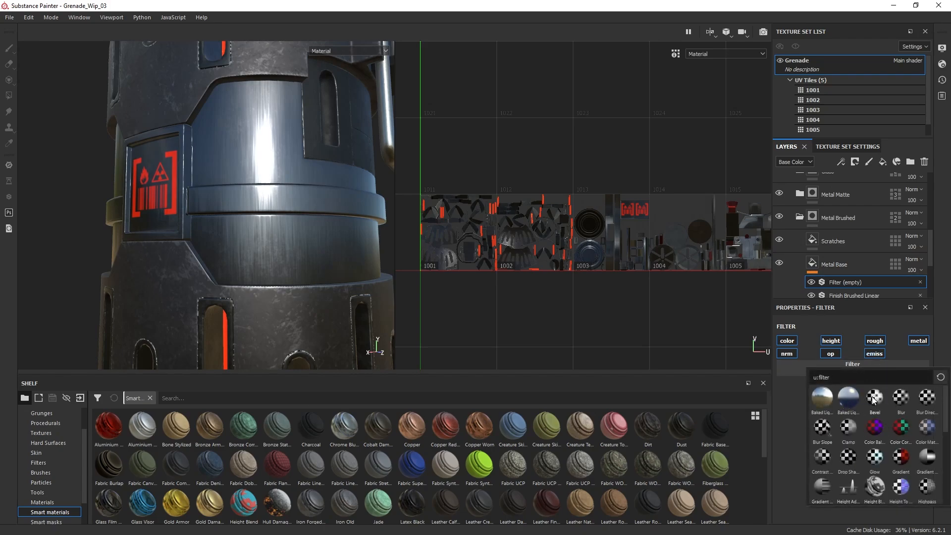
mouse_move(874, 401)
text(lin)
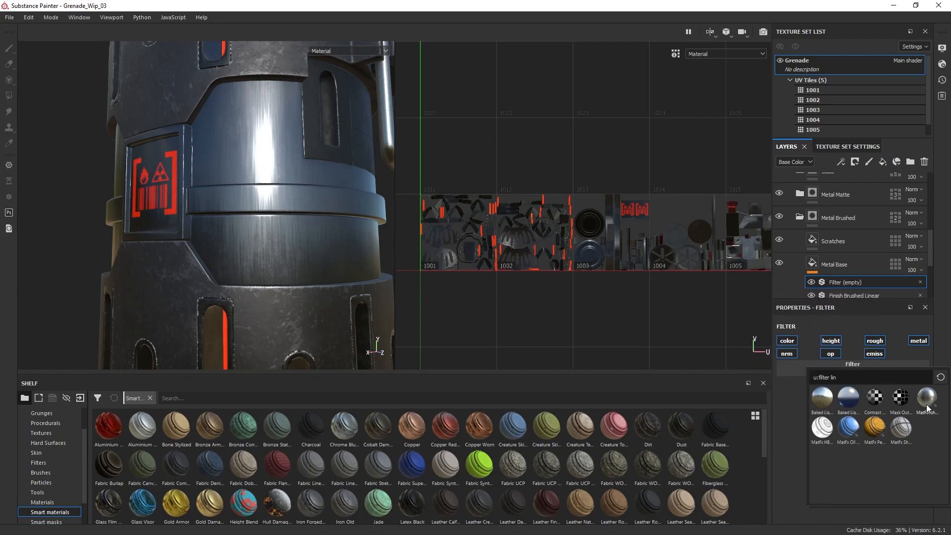
mouse_move(927, 407)
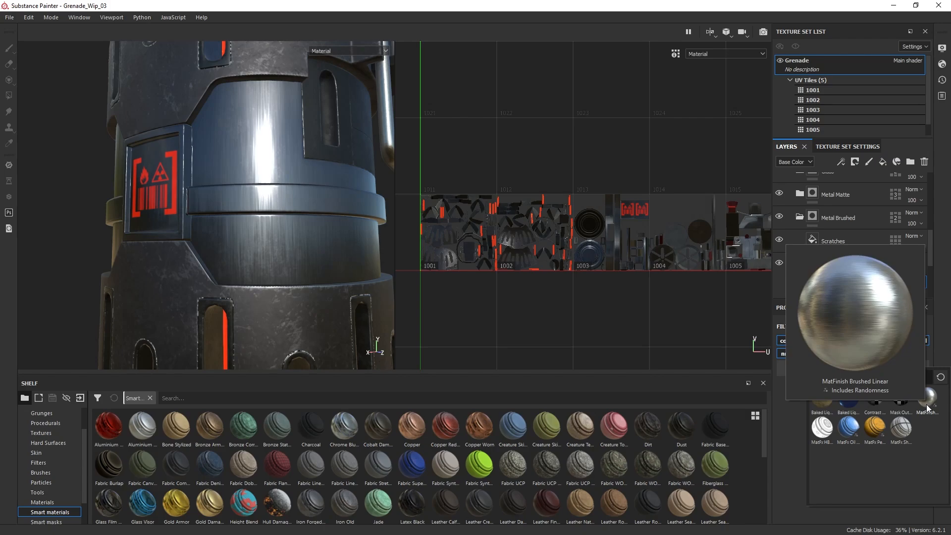
click(804, 428)
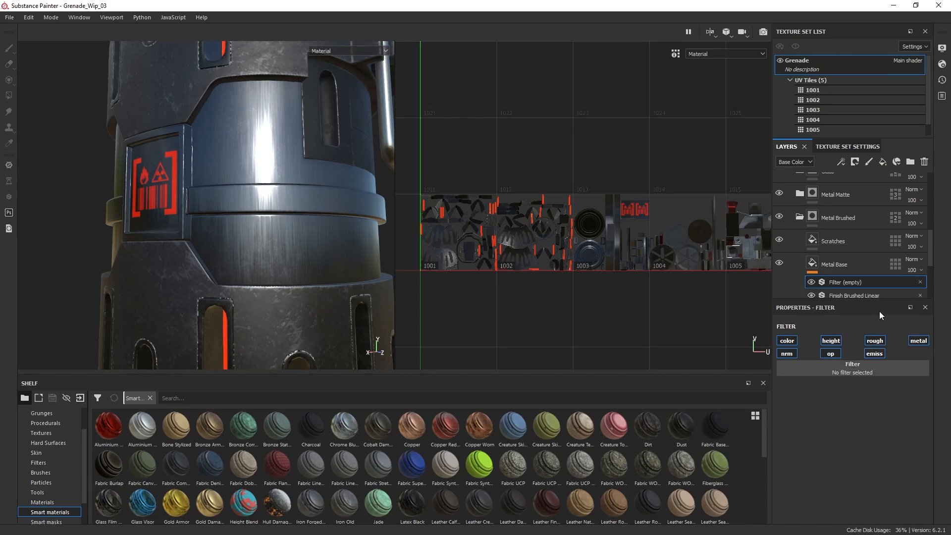
click(920, 282)
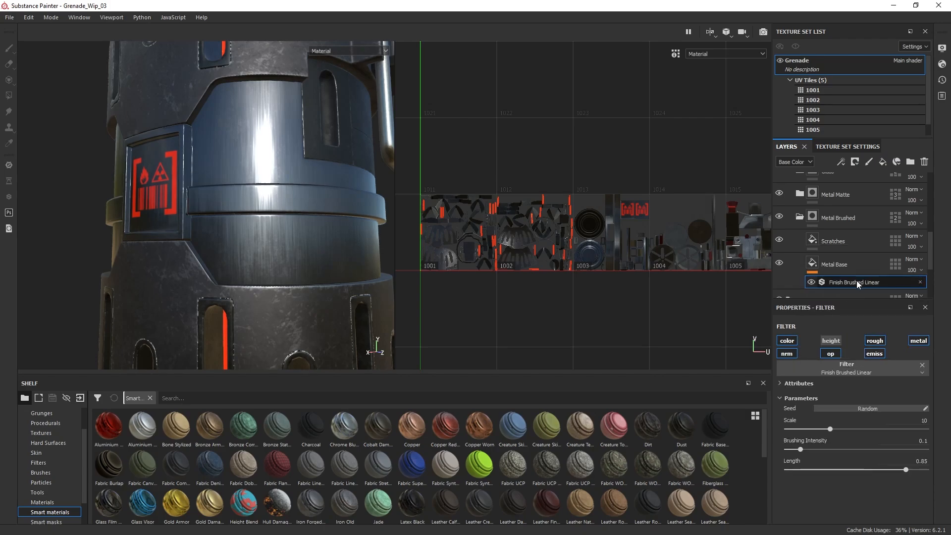
- Check the Metal Base and Scratches fill settings, hide the Scratches layer, and examine the brushed metal band without it
click(813, 265)
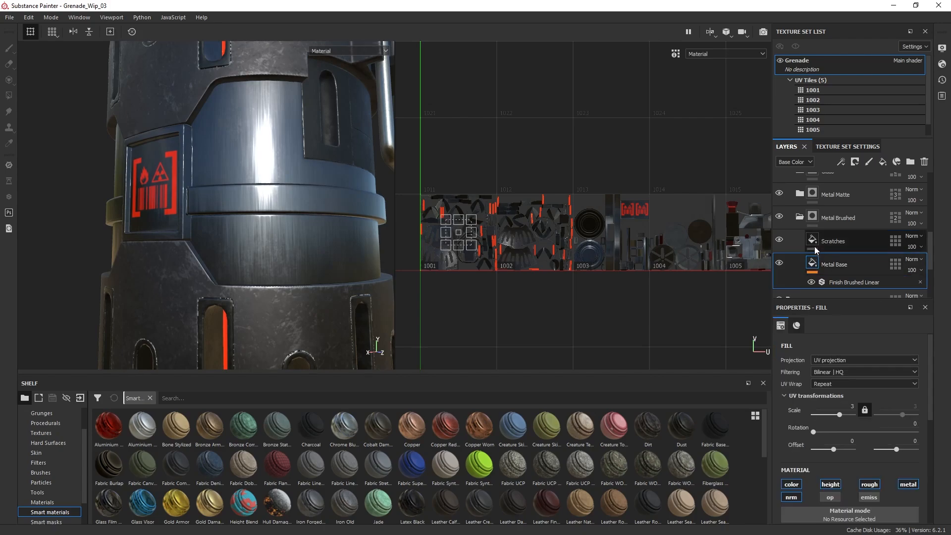
click(814, 241)
click(781, 241)
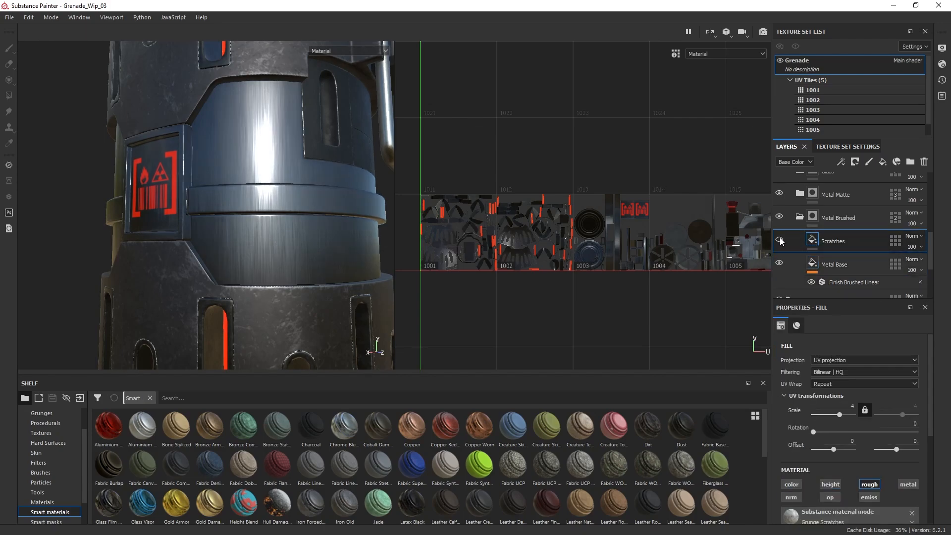
alt+drag(250, 185, 301, 233)
alt+right_drag(301, 233, 304, 212)
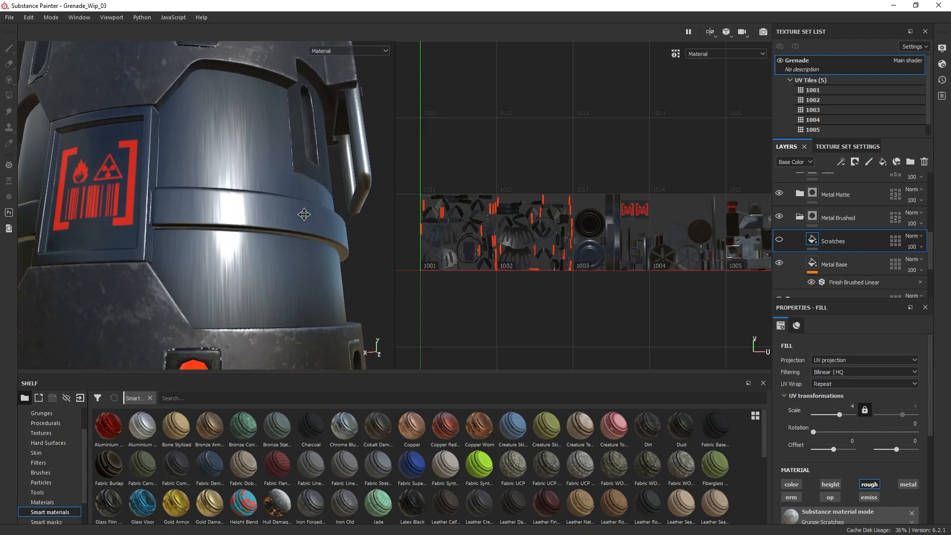
alt+drag(304, 212, 266, 183)
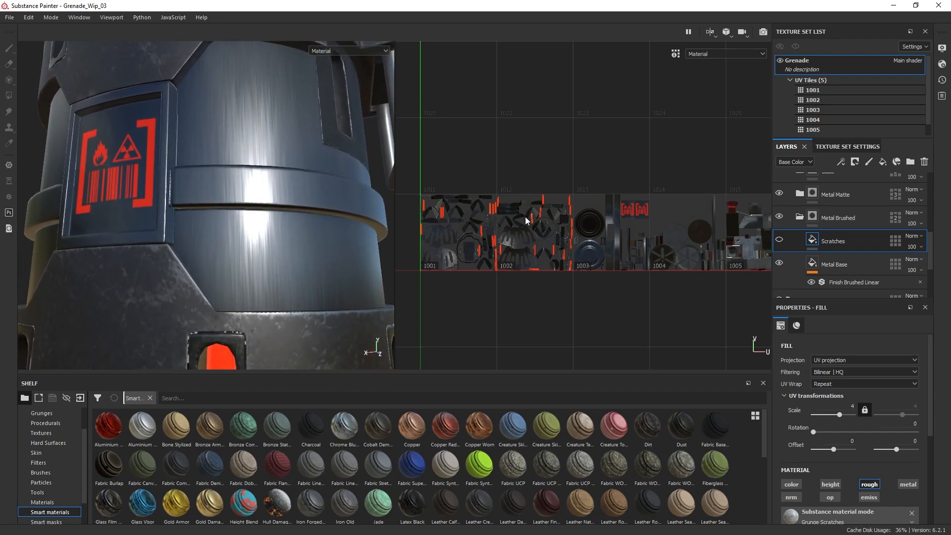
- Show the Scratches layer again and examine its Grunge Scratches fill on the brushed metal band
click(779, 241)
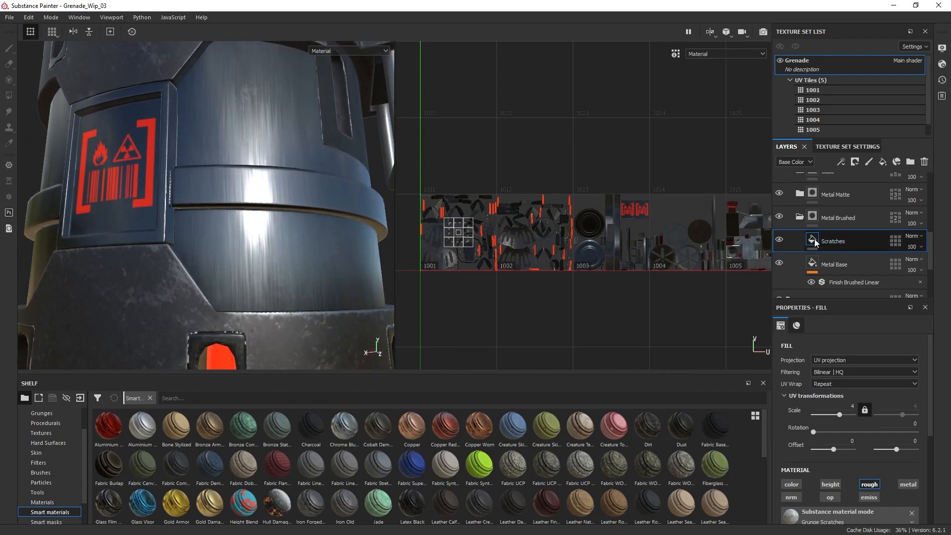
scroll(866, 412, down, 3)
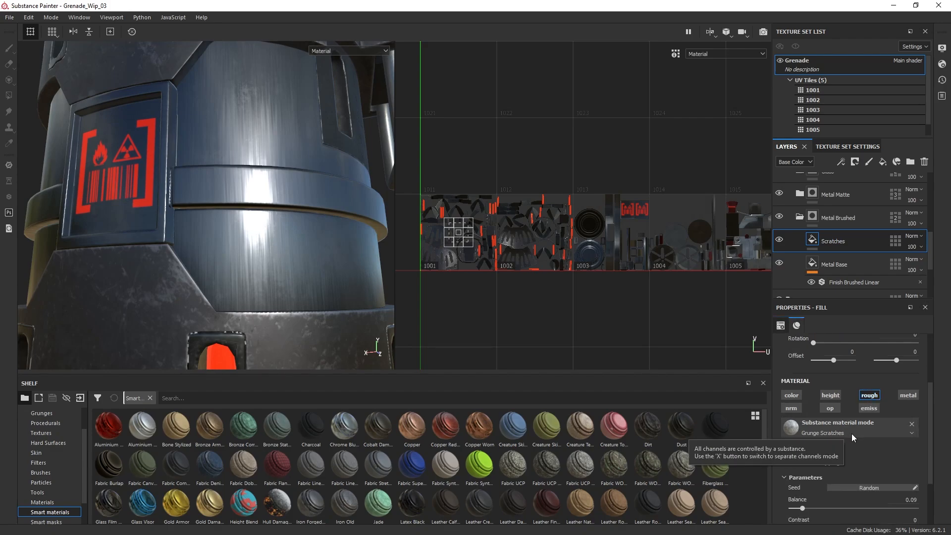
mouse_move(243, 248)
alt+mouse_down()
mouse_move(259, 236)
mouse_move(233, 237)
alt+mouse_up()
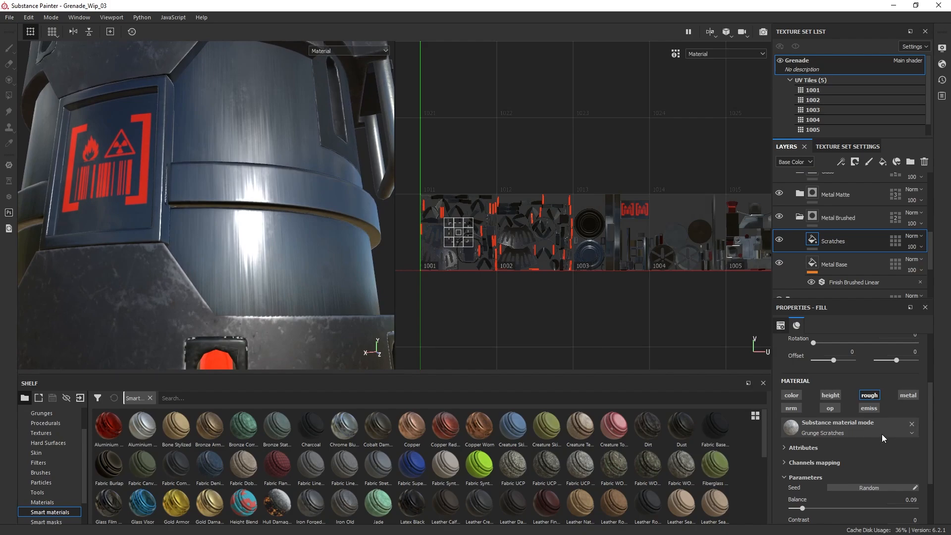
alt+drag(272, 263, 253, 257)
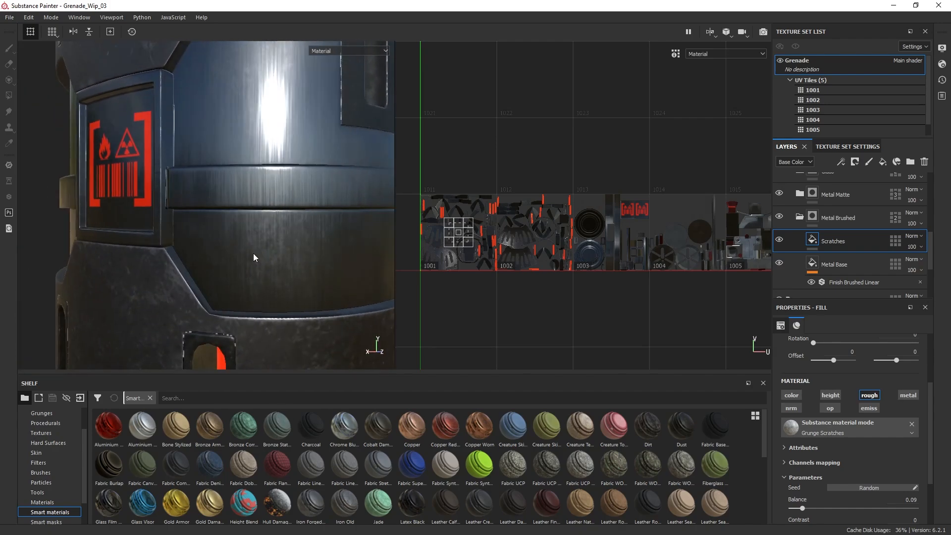
- Examine the whole grenade and its painted decals, including the red barcode emblem and the white arrow on the lever
alt+middle_drag(303, 251, 284, 278)
alt+right_drag(284, 277, 251, 147)
alt+drag(271, 237, 220, 243)
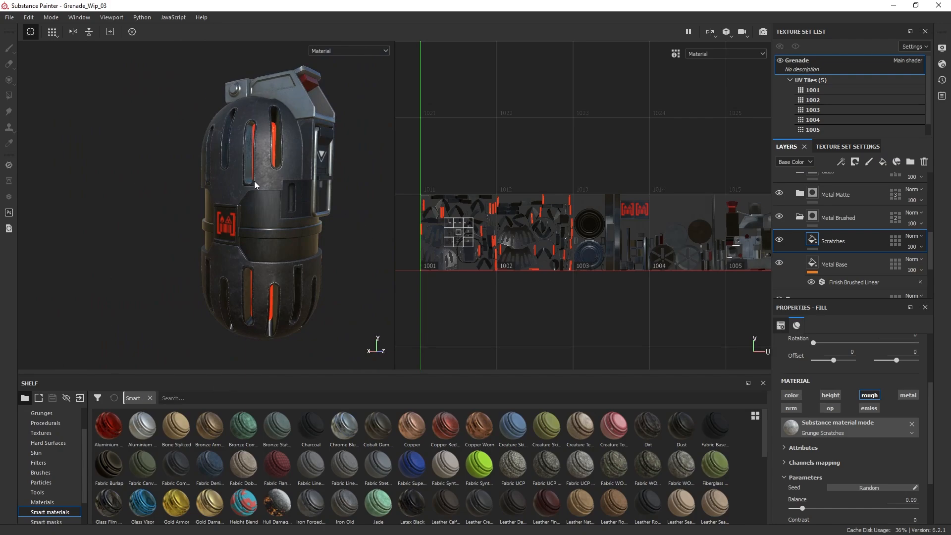
alt+drag(254, 180, 308, 192)
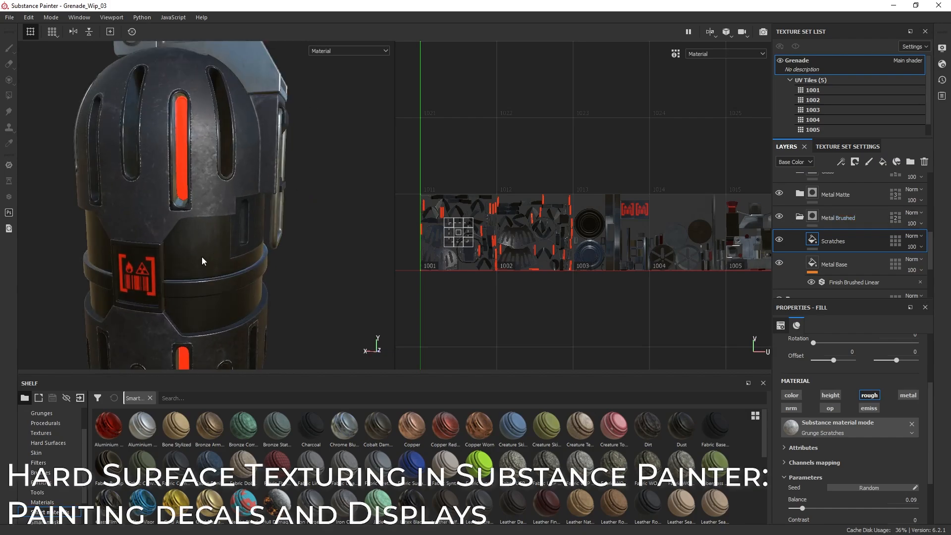
alt+middle_drag(204, 261, 353, 204)
alt+right_drag(353, 203, 307, 214)
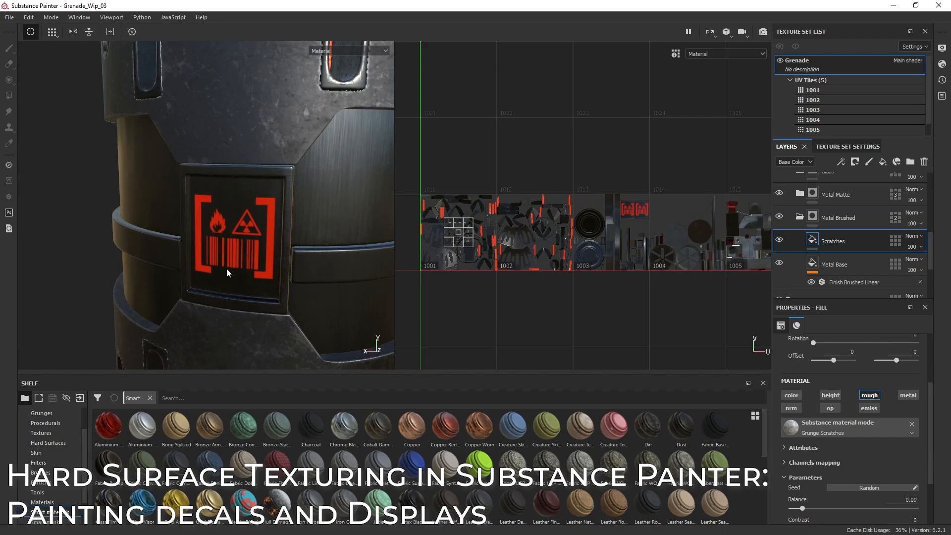
alt+drag(227, 268, 225, 221)
mouse_move(274, 172)
alt+mouse_down()
mouse_move(256, 204)
mouse_move(257, 191)
alt+mouse_up()
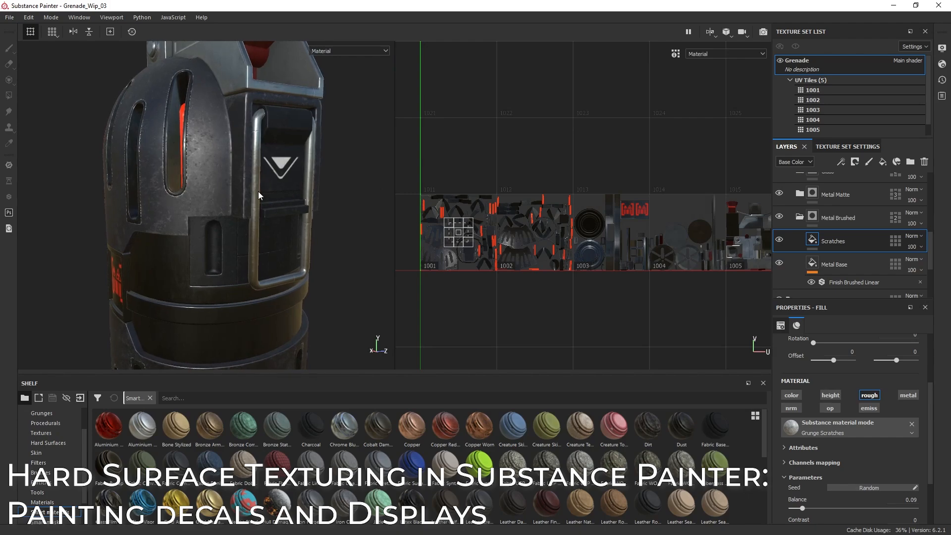
- Add a new folder and move it to the very top of the layer stack, above Demo
click(799, 217)
scroll(815, 233, up, 5)
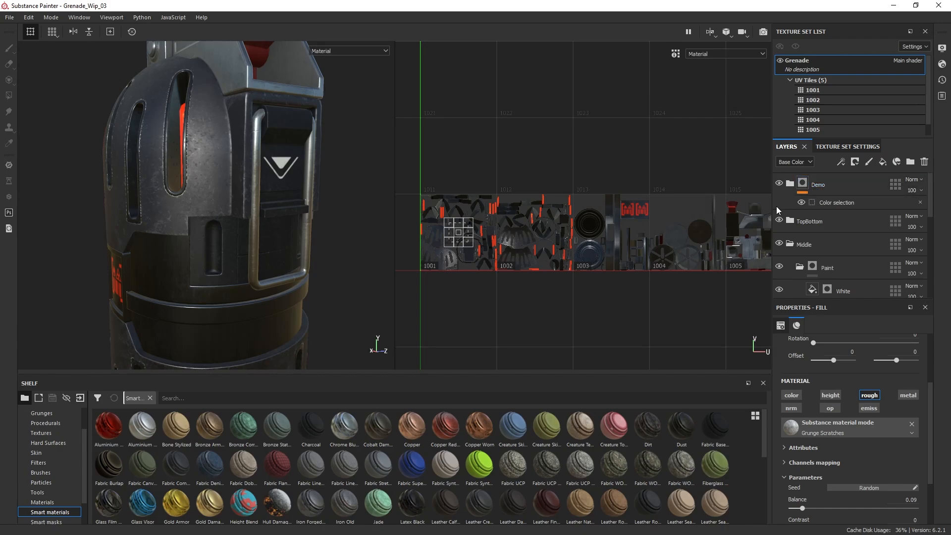
click(790, 245)
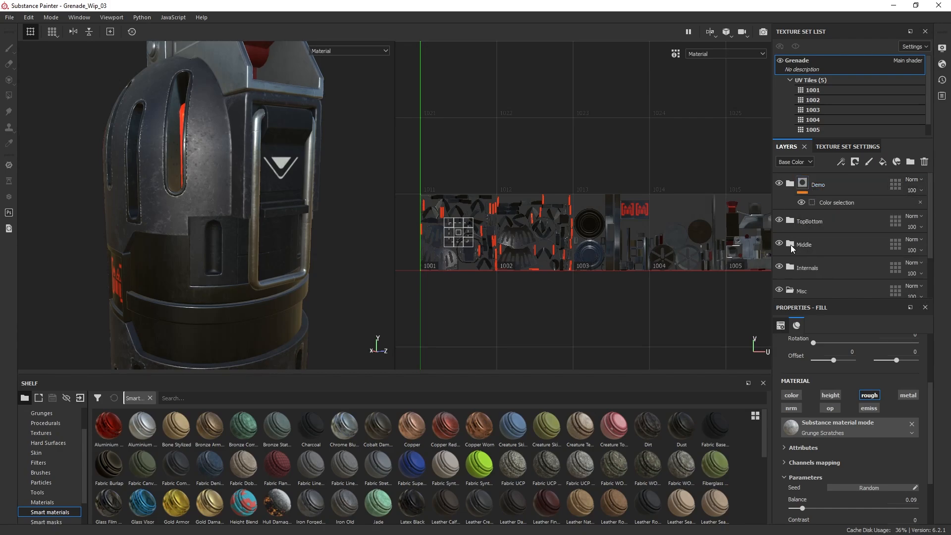
click(909, 161)
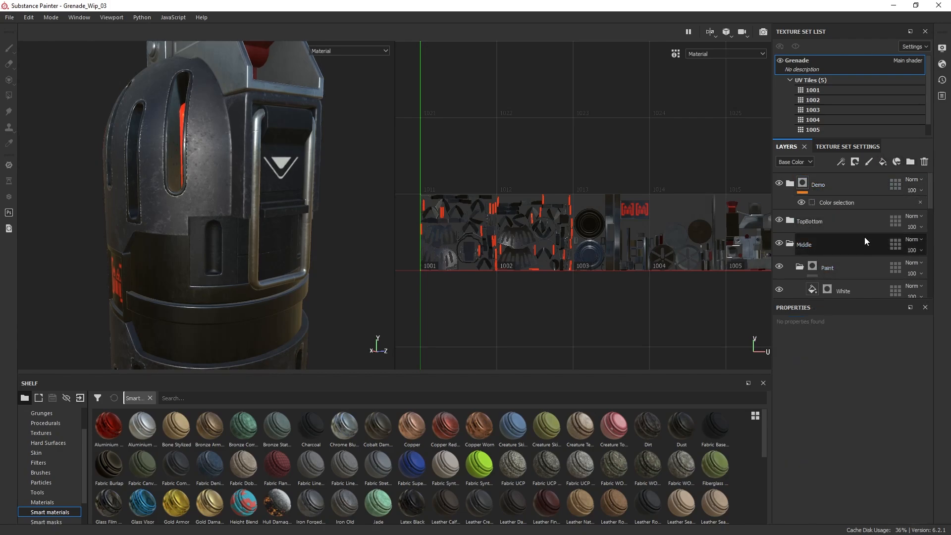
scroll(866, 242, down, 5)
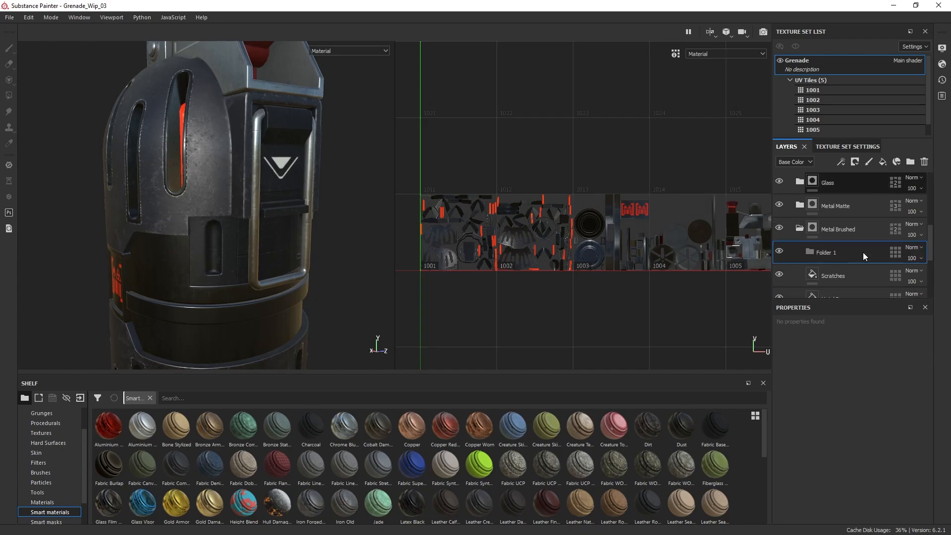
drag(863, 252, 827, 176)
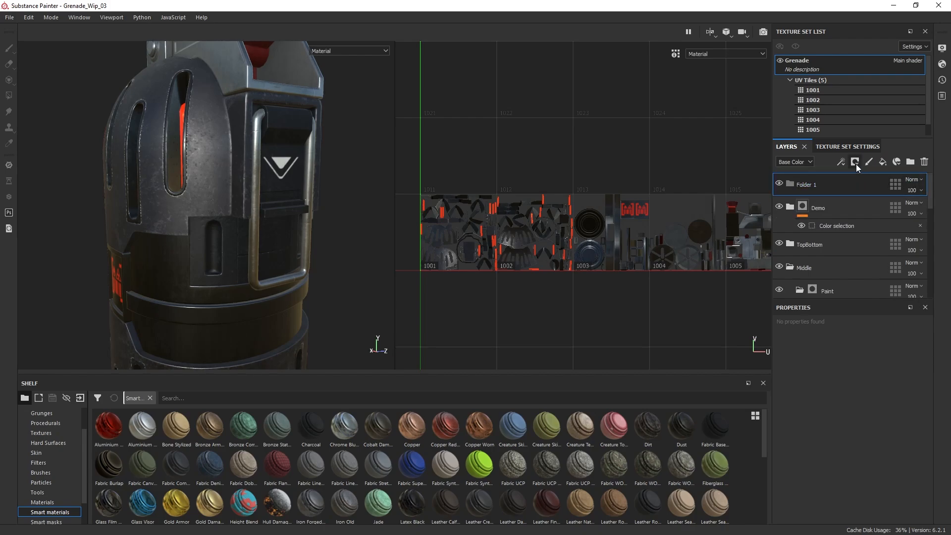
- Add a fill layer inside the new folder, and name the folder Paint and the layer White
click(882, 162)
drag(840, 183, 830, 204)
double_click(805, 185)
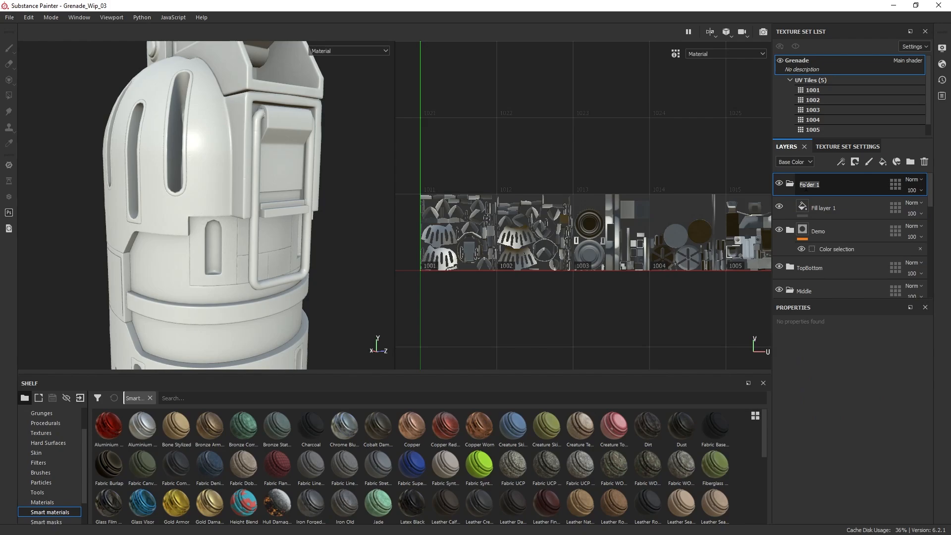
double_click(820, 209)
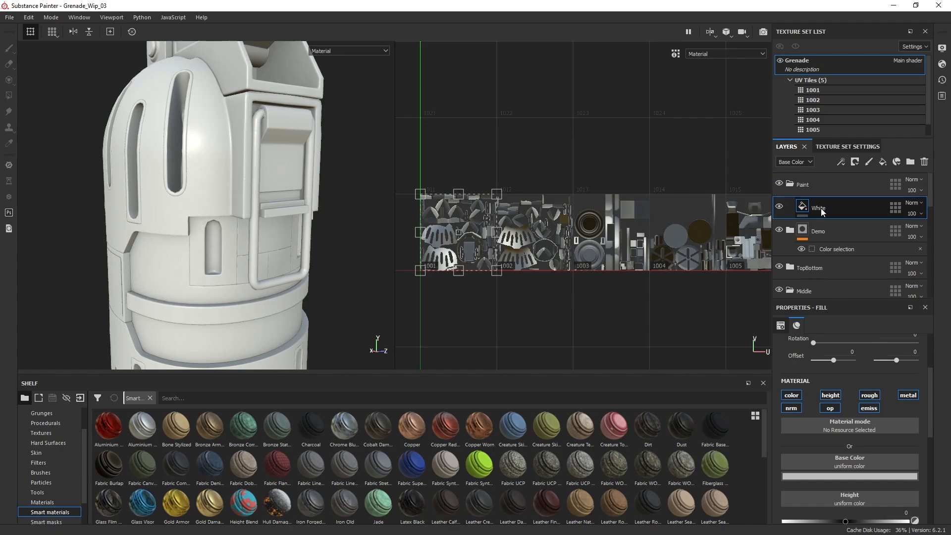
- Restrict the Paint folder's UV tiles mask to tile 1005, excluding tiles 1001 to 1004
click(825, 182)
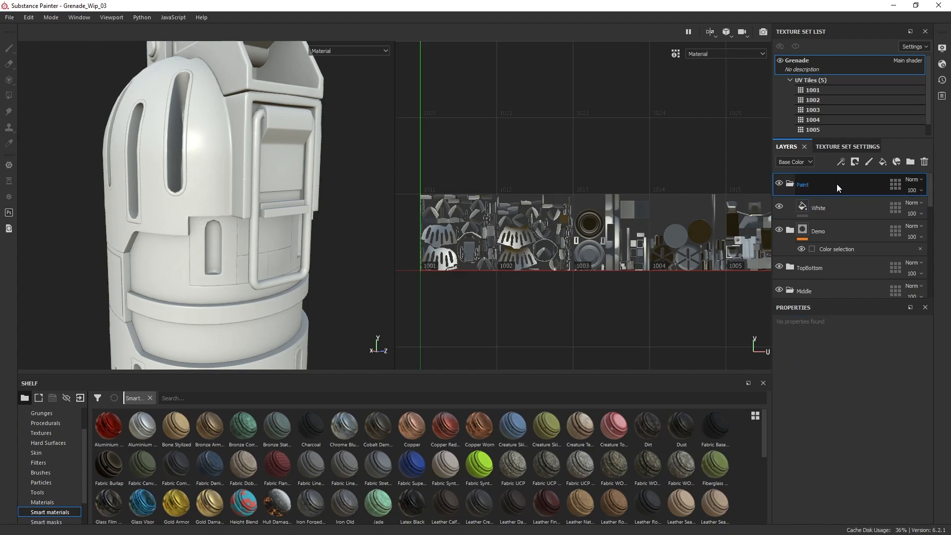
click(895, 185)
alt+drag(296, 177, 272, 167)
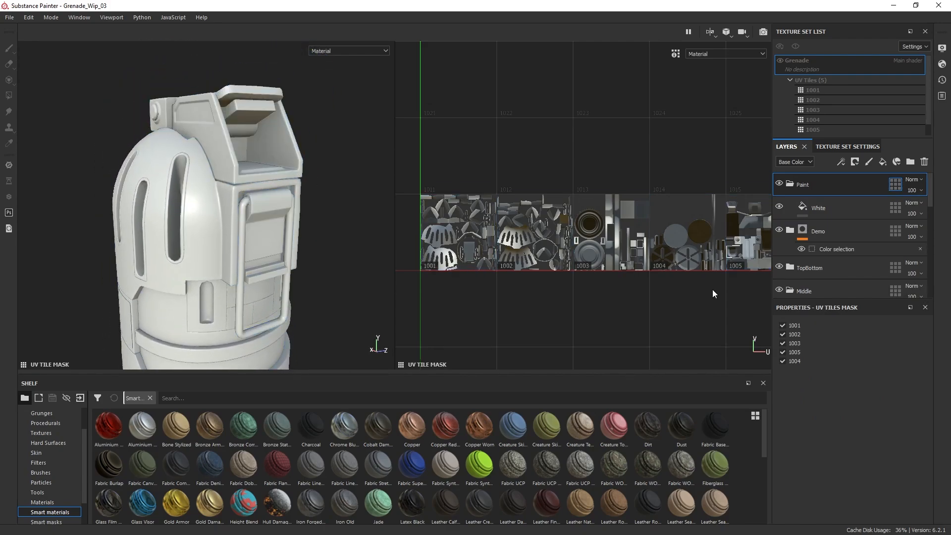
click(782, 325)
click(783, 334)
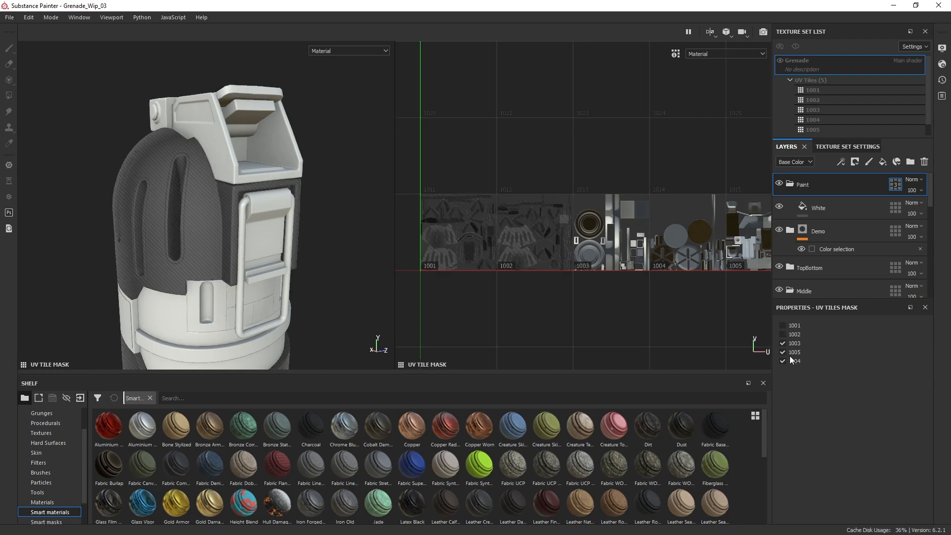
click(783, 353)
click(782, 361)
click(782, 352)
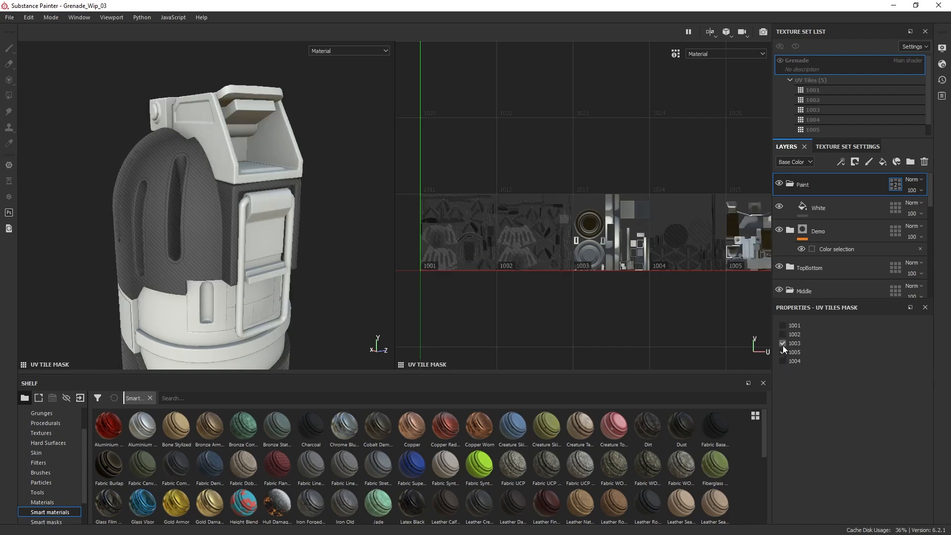
click(783, 344)
alt+drag(310, 221, 263, 211)
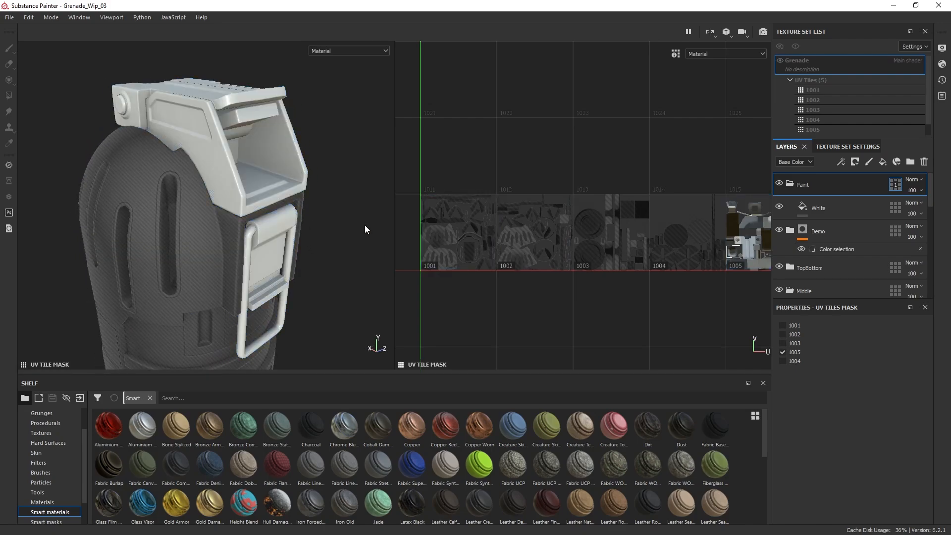
- Add a black mask to the White fill layer
click(845, 210)
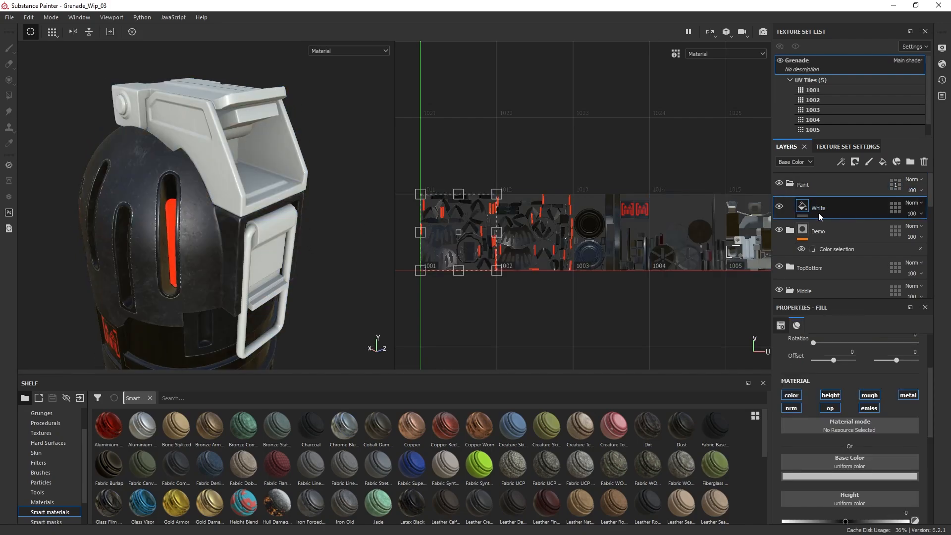
right_click(839, 200)
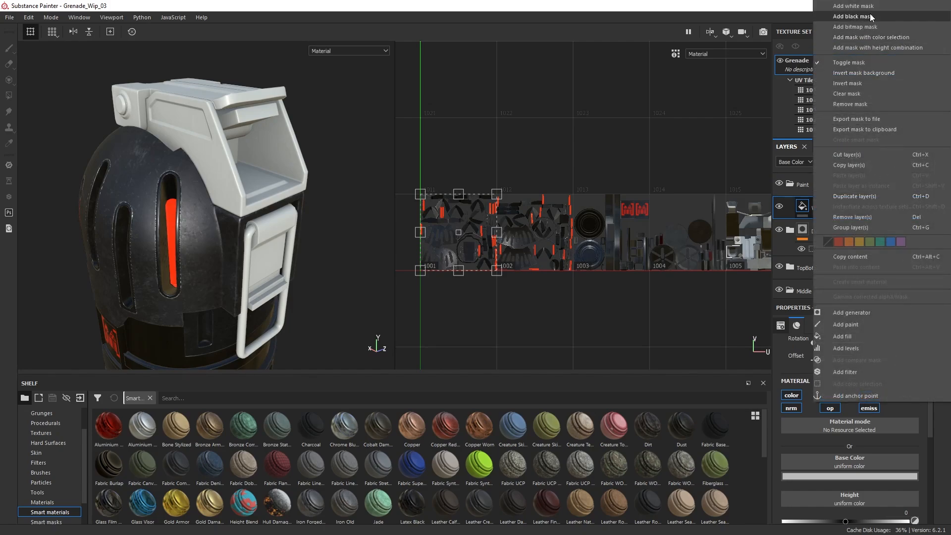
click(851, 16)
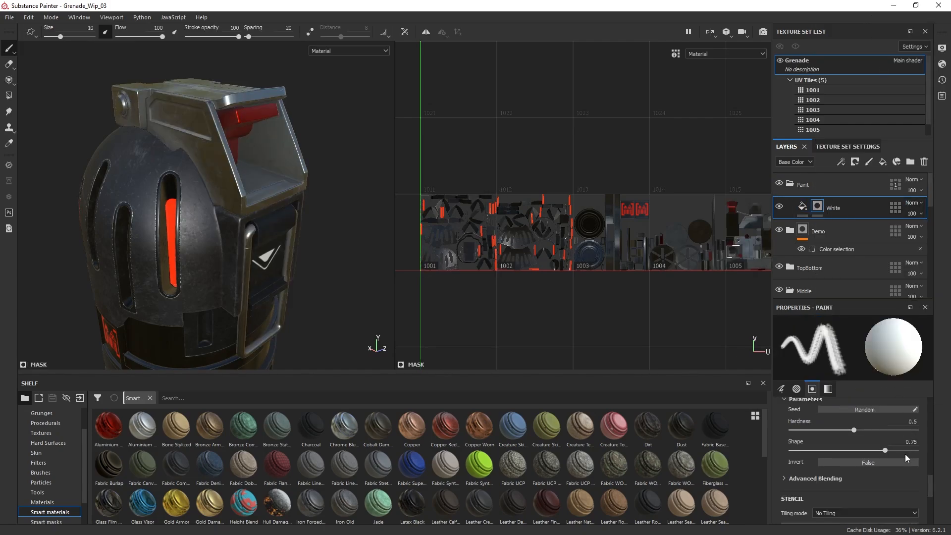
scroll(905, 452, down, 1)
scroll(893, 470, up, 6)
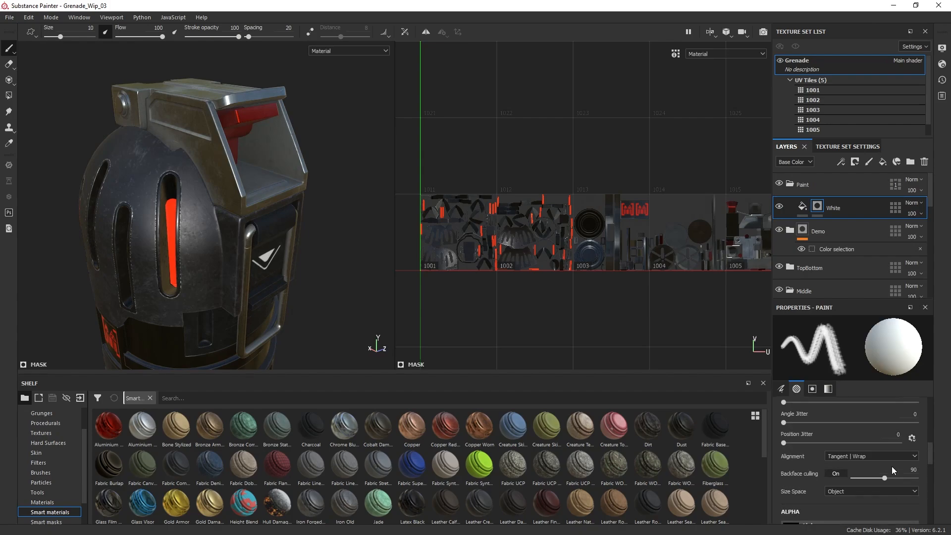
- Limit the White fill layer's material to the color and roughness channels
click(803, 209)
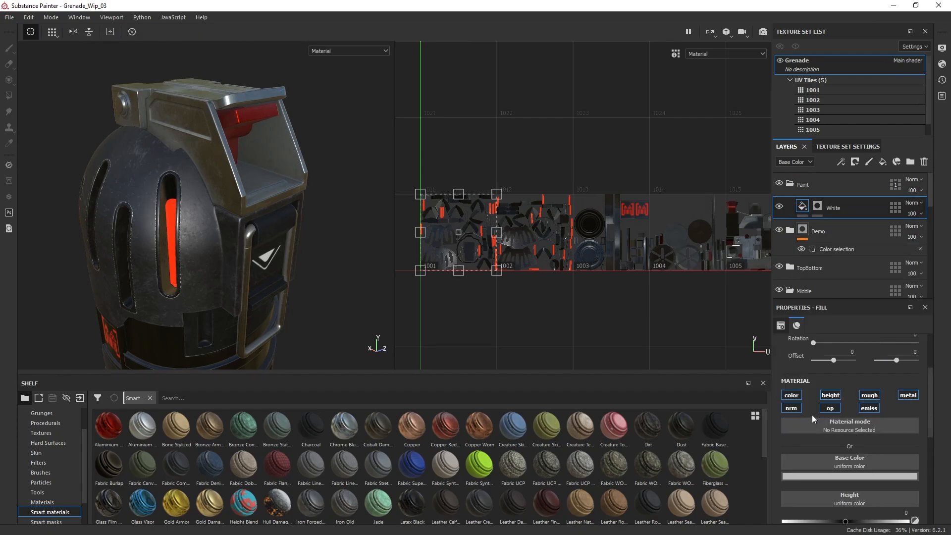
click(792, 396)
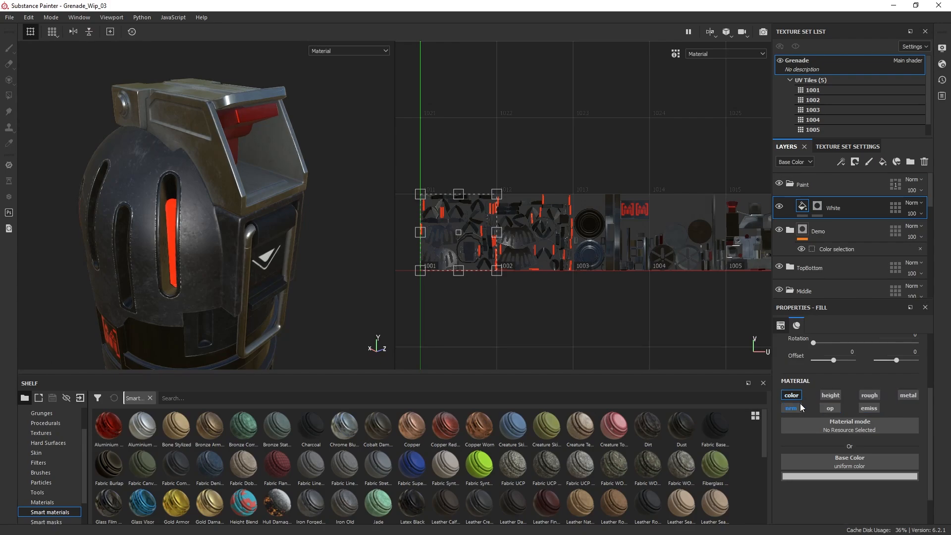
click(871, 395)
- Stamp the Arrow Circle alpha in the White layer's mask onto the lower red block inside the grenade's top housing
alt+drag(229, 239, 240, 213)
alt+drag(207, 179, 265, 186)
alt+right_drag(259, 144, 315, 235)
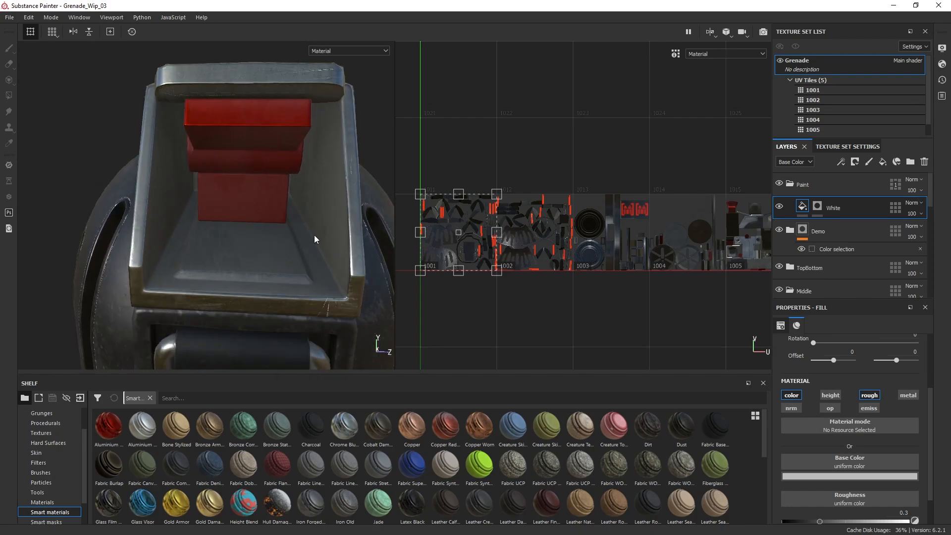
click(817, 207)
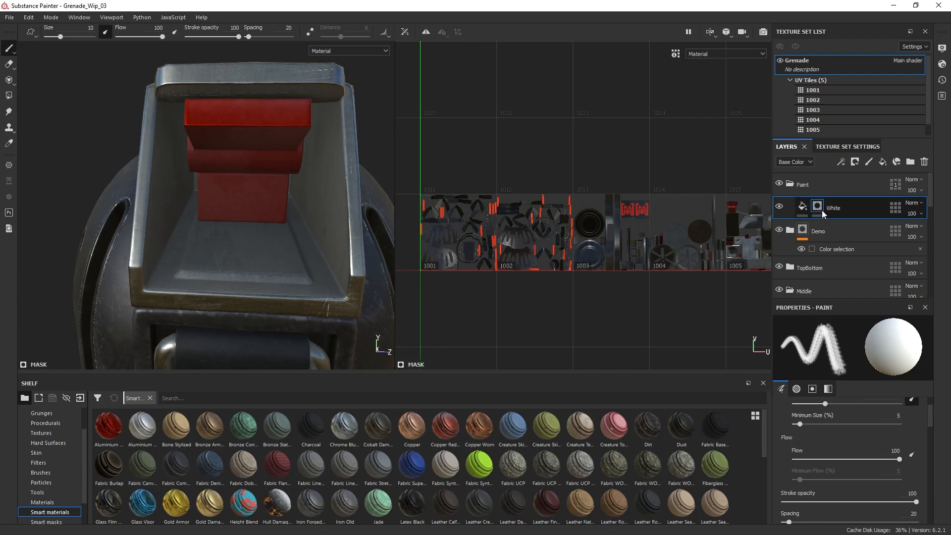
alt+drag(250, 213, 241, 196)
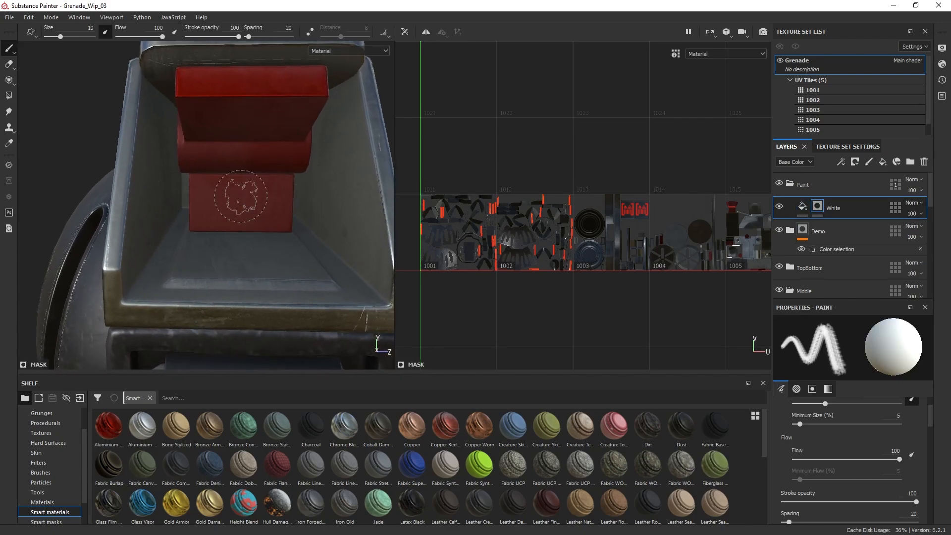
scroll(31, 432, up, 1)
click(40, 433)
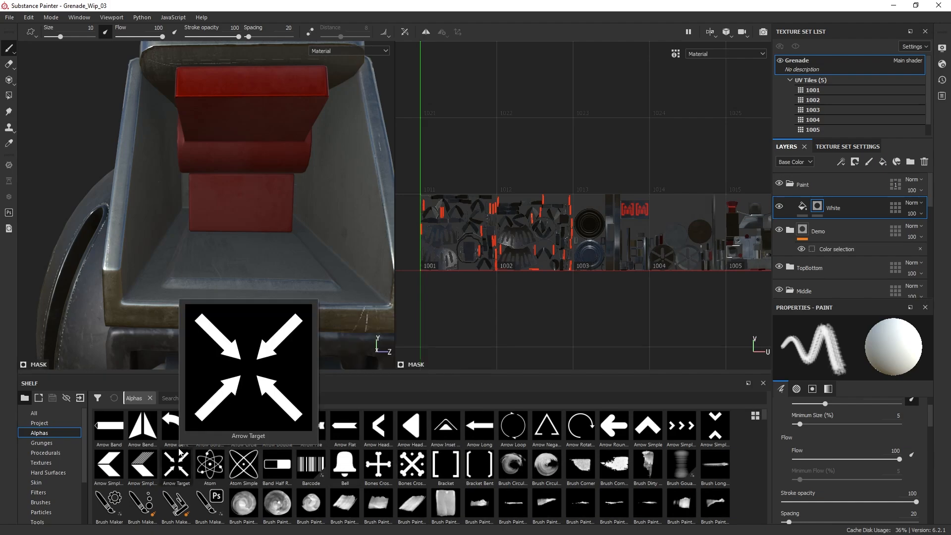
click(250, 429)
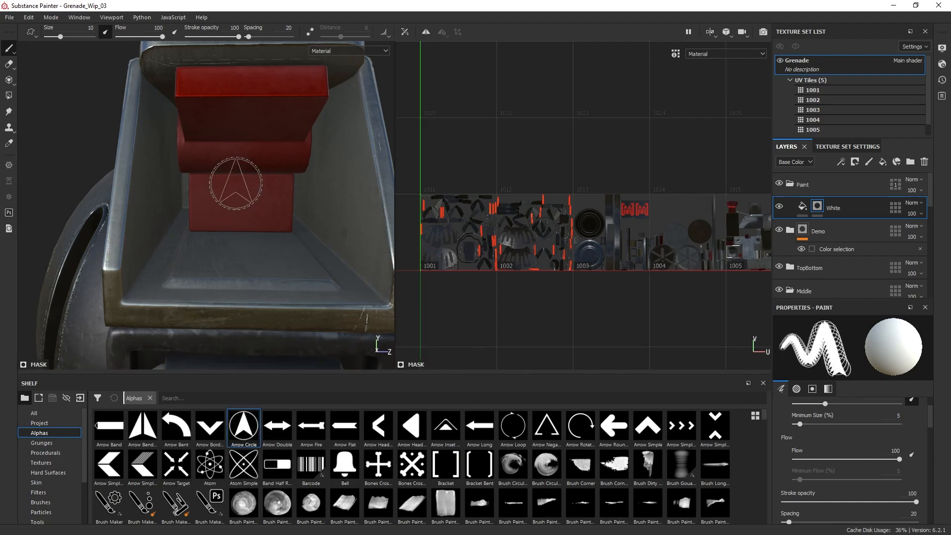
scroll(277, 230, up, 5)
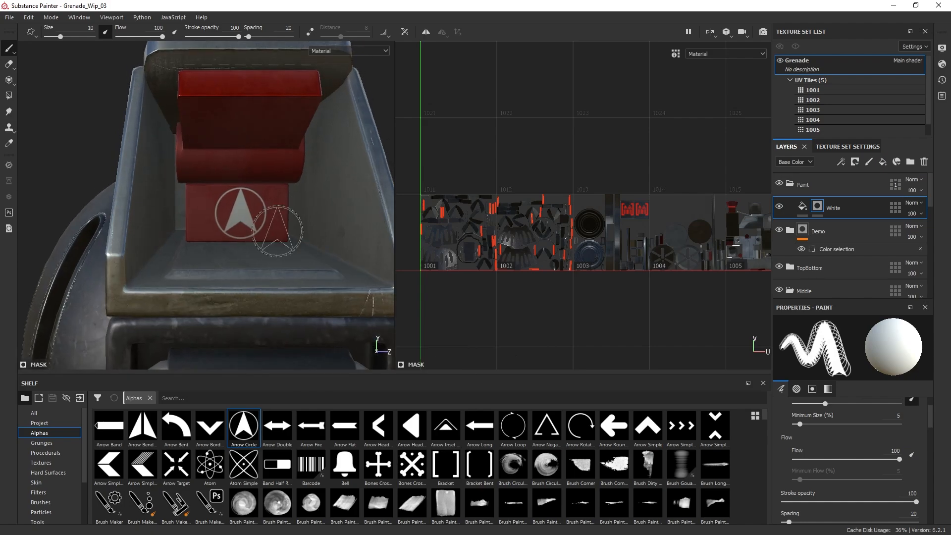
- Examine the stamped arrow decal on the red block up close from several angles
alt+drag(278, 234, 3, 144)
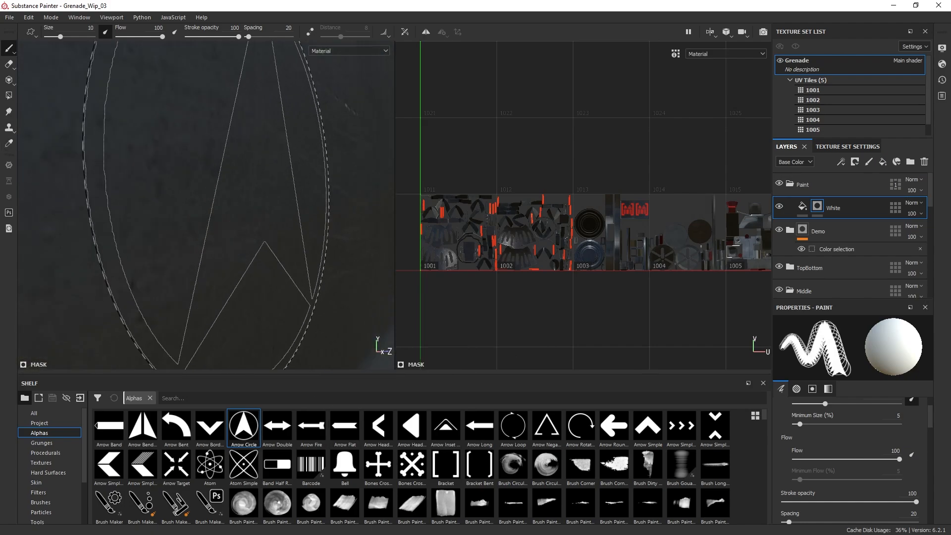
scroll(230, 172, down, 5)
alt+drag(276, 169, 355, 194)
alt+middle_drag(355, 193, 213, 202)
alt+drag(213, 202, 310, 216)
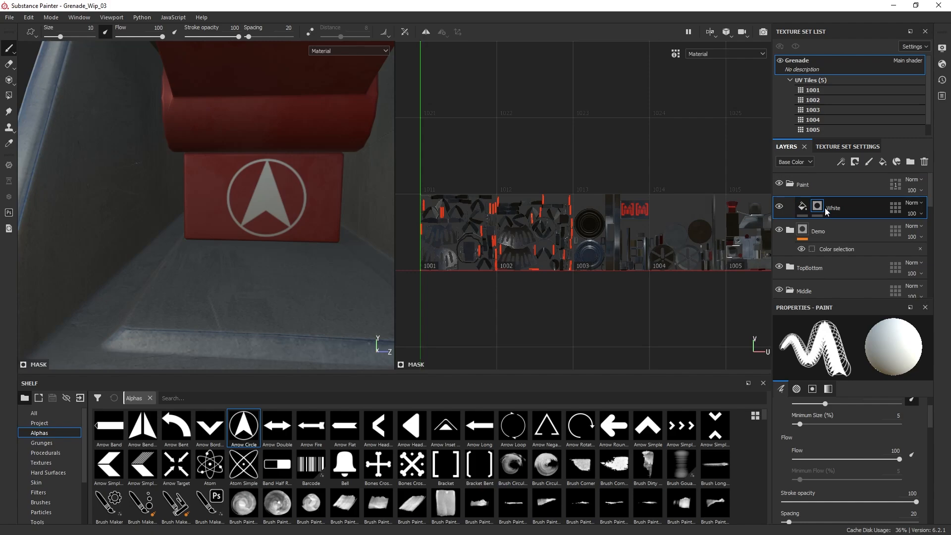
alt+drag(267, 211, 231, 189)
alt+right_drag(231, 189, 270, 235)
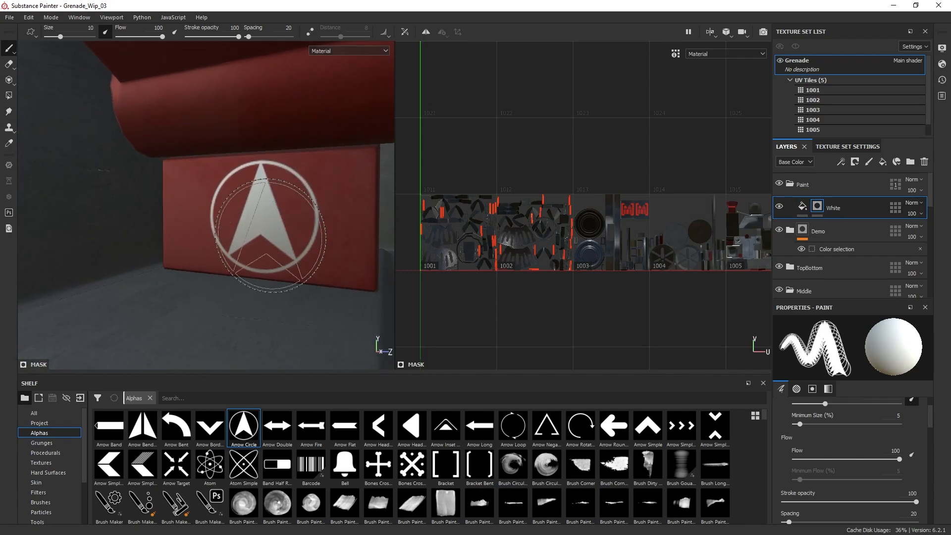
- Examine the red hazard and barcode decals on the grenade's side panel in the 3D and UV views
mouse_move(279, 193)
alt+mouse_down()
mouse_move(297, 212)
mouse_move(313, 199)
alt+mouse_up()
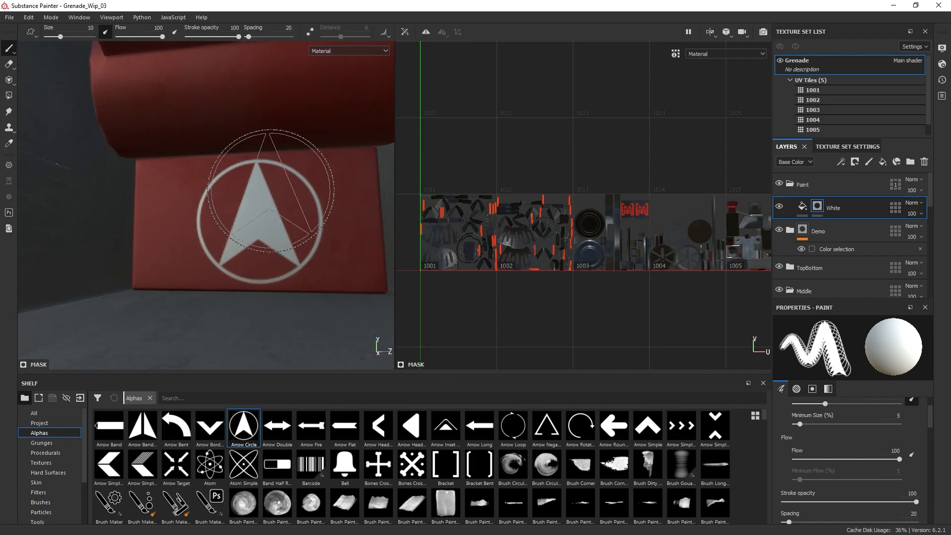
alt+right_drag(291, 228, 255, 200)
alt+drag(255, 200, 276, 241)
alt+right_drag(275, 241, 263, 201)
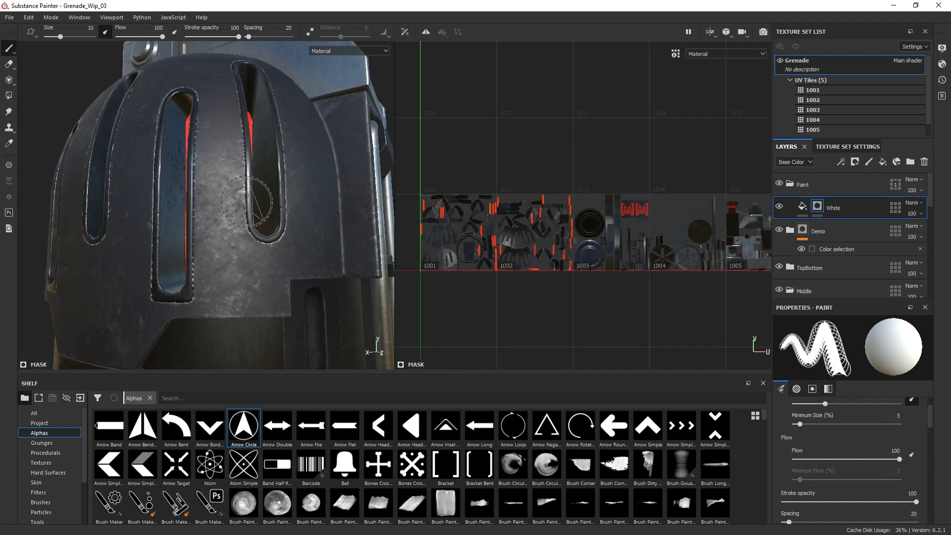
alt+middle_drag(263, 202, 242, 153)
alt+drag(242, 153, 316, 189)
alt+right_drag(316, 189, 327, 205)
alt+drag(327, 205, 218, 185)
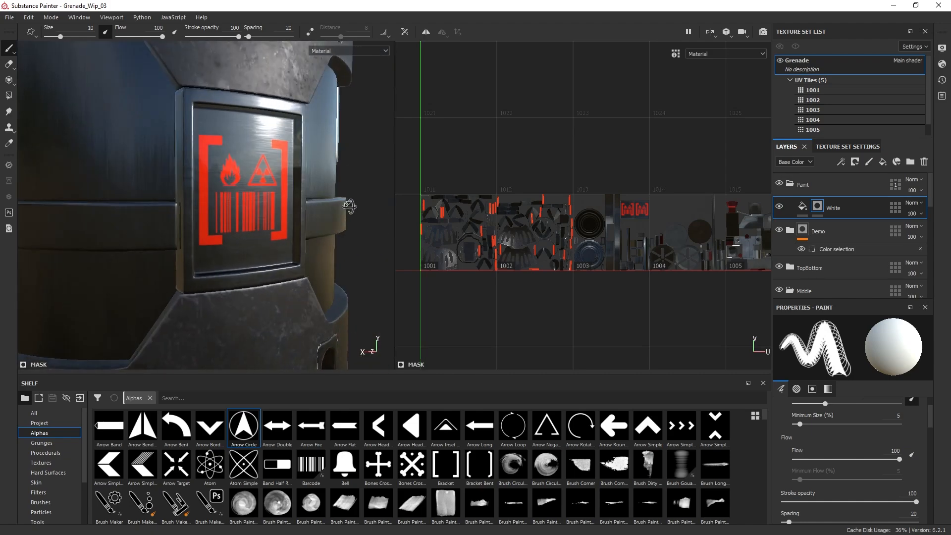
scroll(669, 214, down, 1)
scroll(663, 215, up, 6)
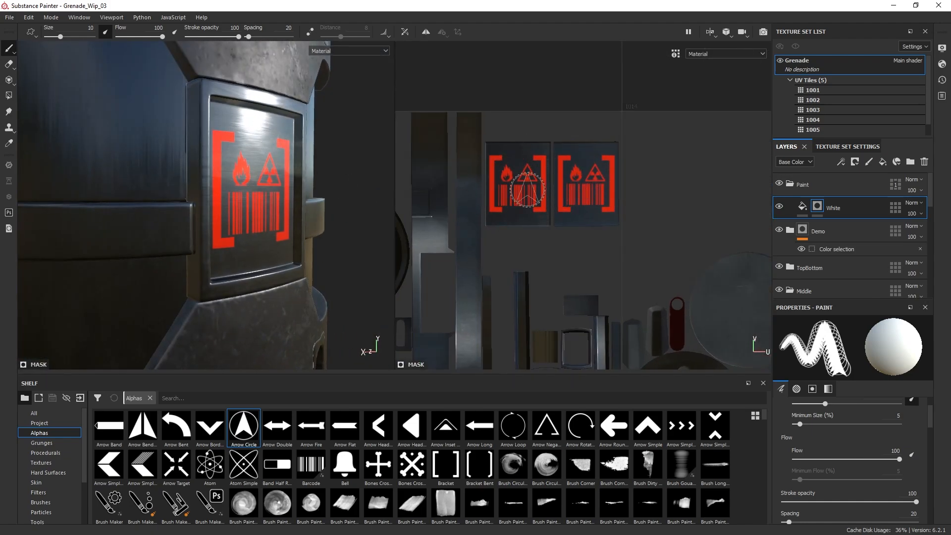
alt+drag(287, 199, 164, 193)
mouse_move(164, 193)
alt+middle_down()
mouse_move(243, 184)
mouse_move(176, 201)
alt+middle_up()
scroll(245, 206, down, 3)
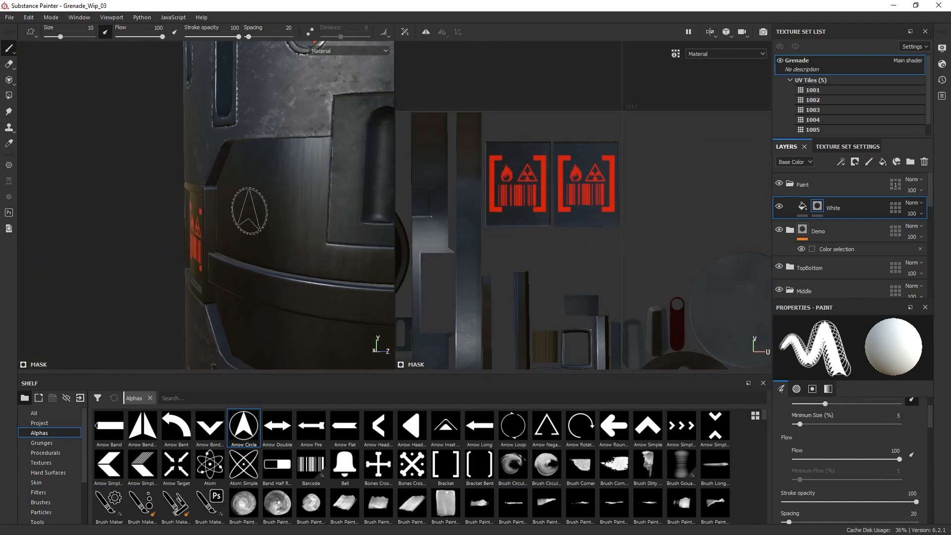
- Examine the worn white chevron decal on the plate between the handle rails and compare it with the clean arrow decal
mouse_move(143, 212)
alt+mouse_down()
mouse_move(190, 236)
mouse_move(118, 256)
alt+mouse_up()
alt+drag(239, 213, 151, 293)
alt+drag(293, 195, 222, 224)
scroll(222, 225, up, 5)
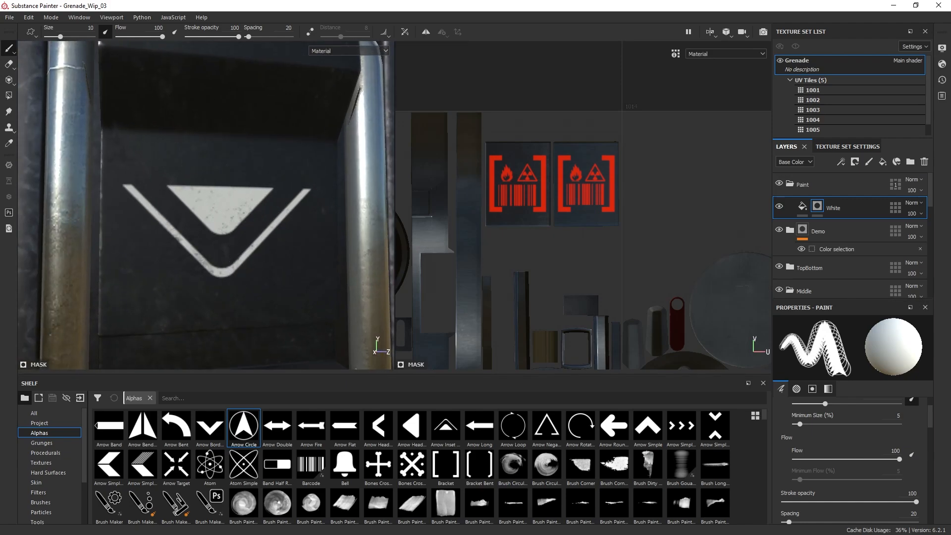
alt+middle_drag(174, 194, 212, 279)
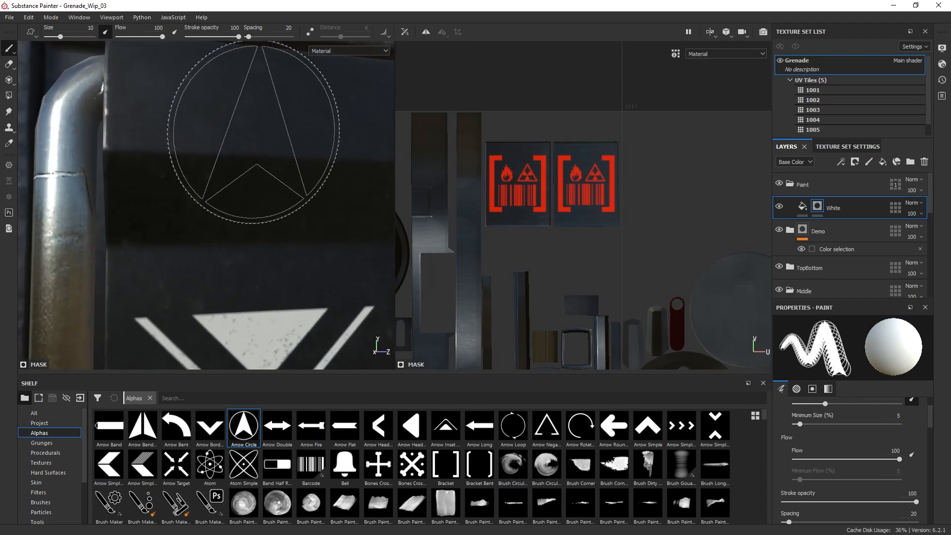
scroll(256, 138, down, 5)
scroll(245, 208, down, 4)
mouse_move(234, 169)
alt+middle_down()
mouse_move(237, 282)
mouse_move(296, 204)
mouse_move(230, 244)
alt+middle_up()
scroll(248, 183, up, 10)
scroll(231, 241, down, 6)
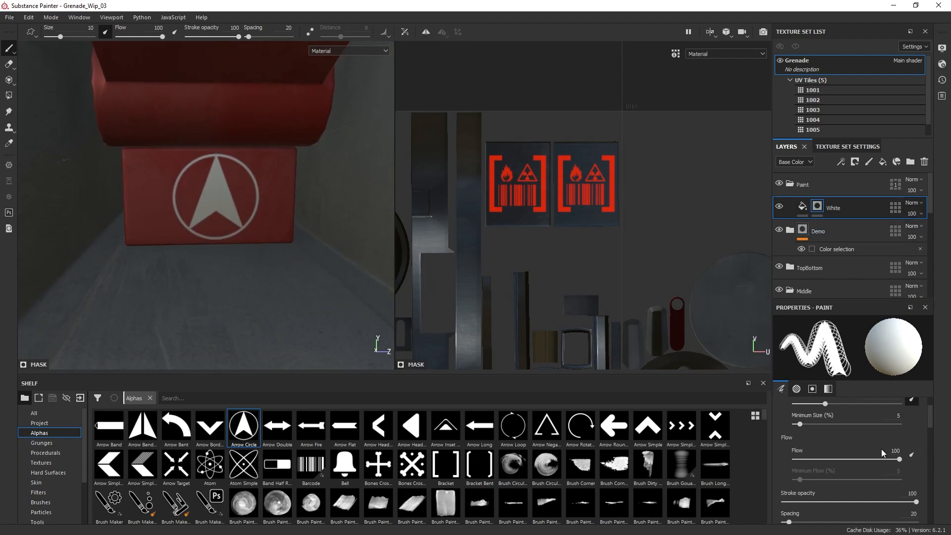
scroll(884, 466, down, 3)
scroll(887, 479, down, 4)
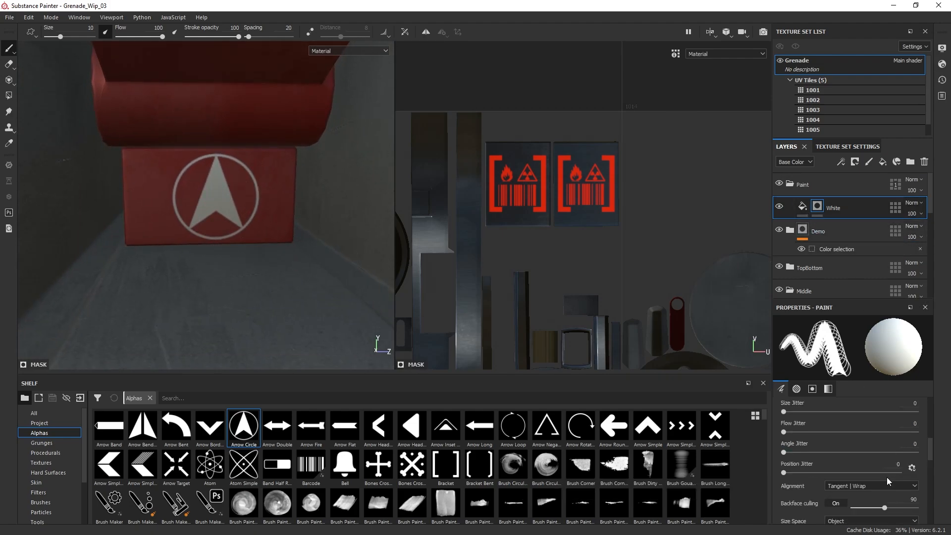
- Add a Dirt generator to the White layer's mask and inspect its effect around the red block
right_click(818, 207)
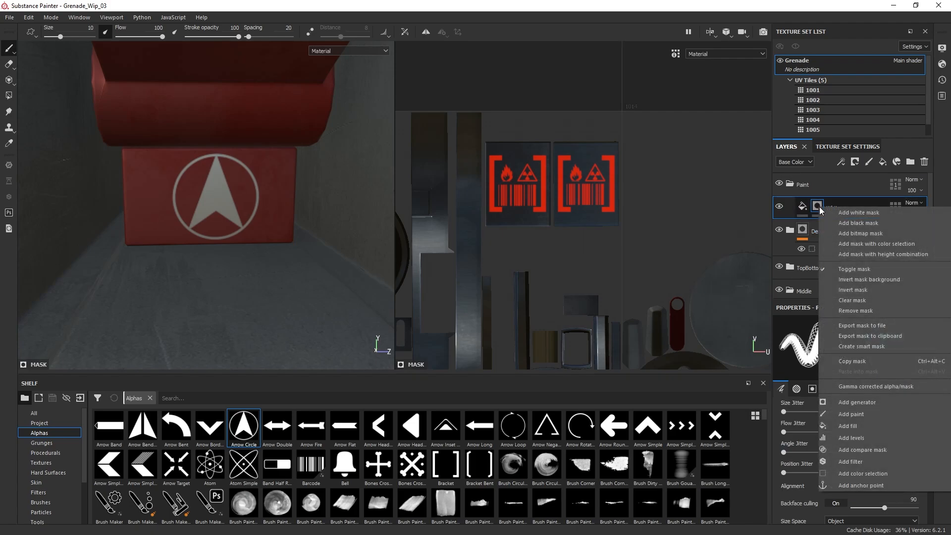
click(879, 402)
click(860, 342)
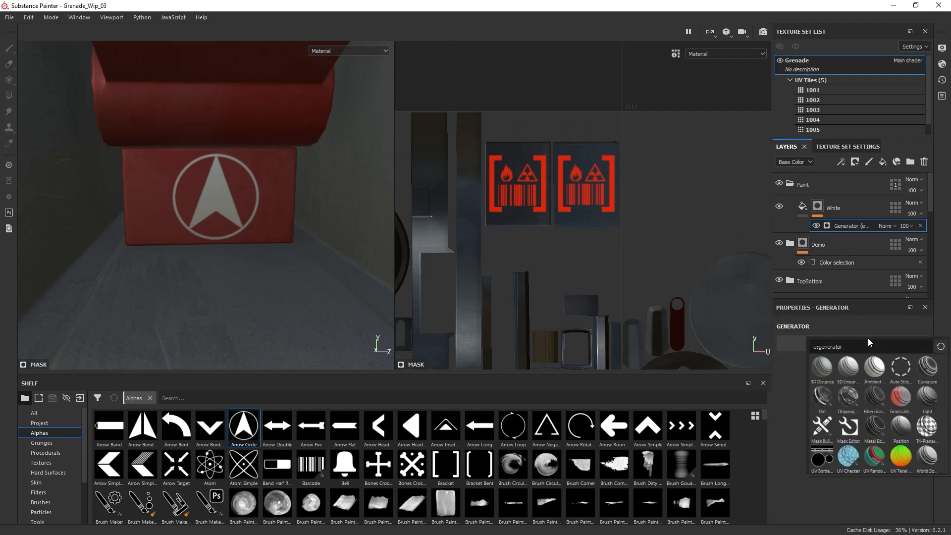
click(823, 398)
click(817, 206)
mouse_move(265, 227)
alt+mouse_down()
mouse_move(225, 213)
mouse_move(291, 223)
mouse_move(253, 225)
alt+mouse_up()
scroll(227, 209, down, 4)
scroll(254, 225, up, 4)
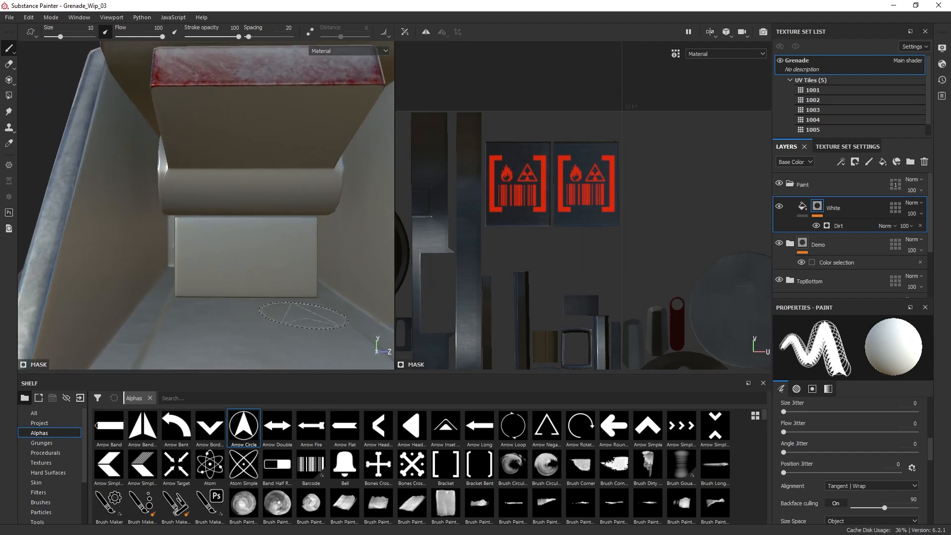
alt+middle_drag(282, 220, 272, 202)
scroll(269, 198, up, 2)
scroll(272, 201, up, 1)
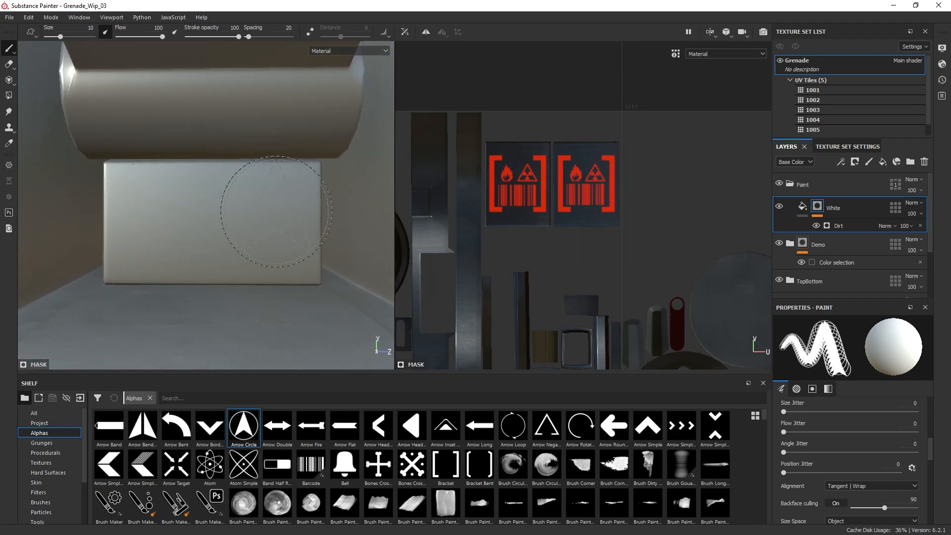
- Add a black mask to the Paint folder and stamp the Arrow Circle alpha in it onto the lower red block
click(837, 188)
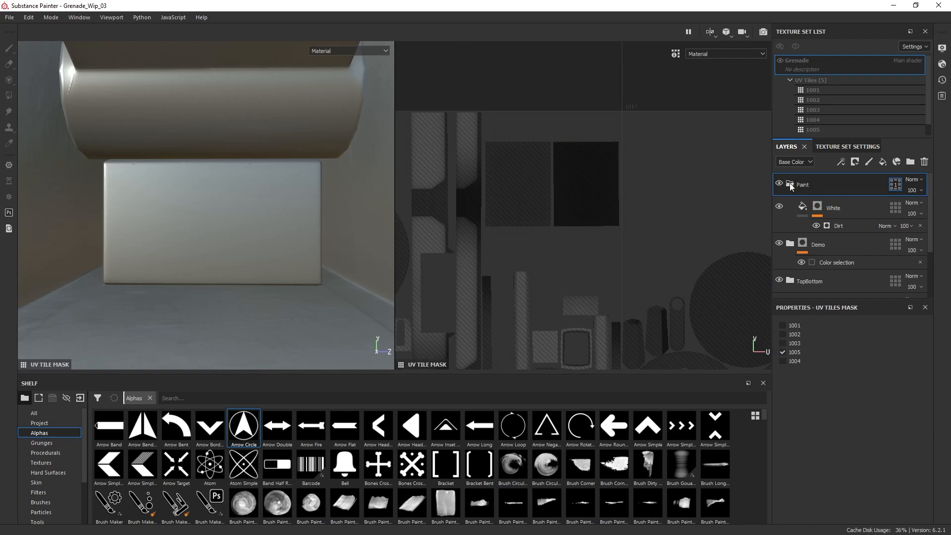
right_click(827, 182)
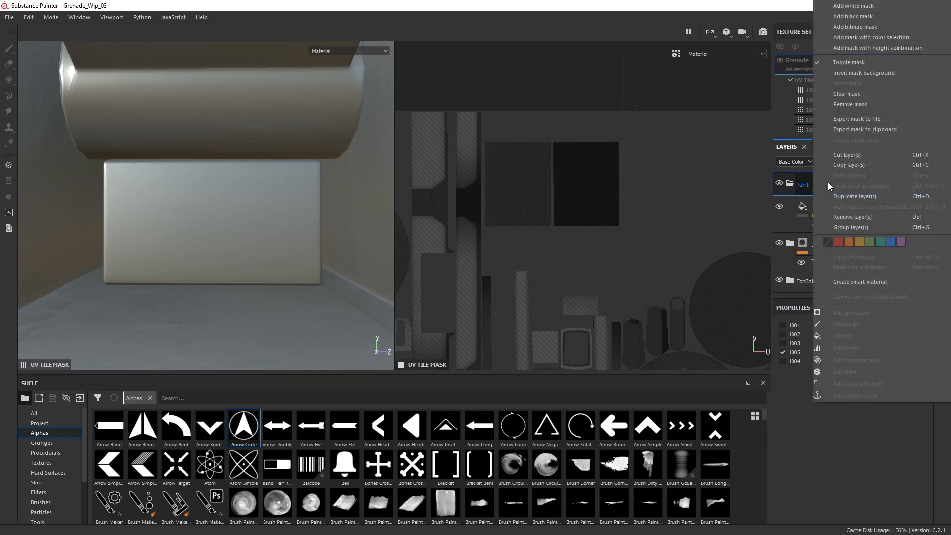
click(837, 18)
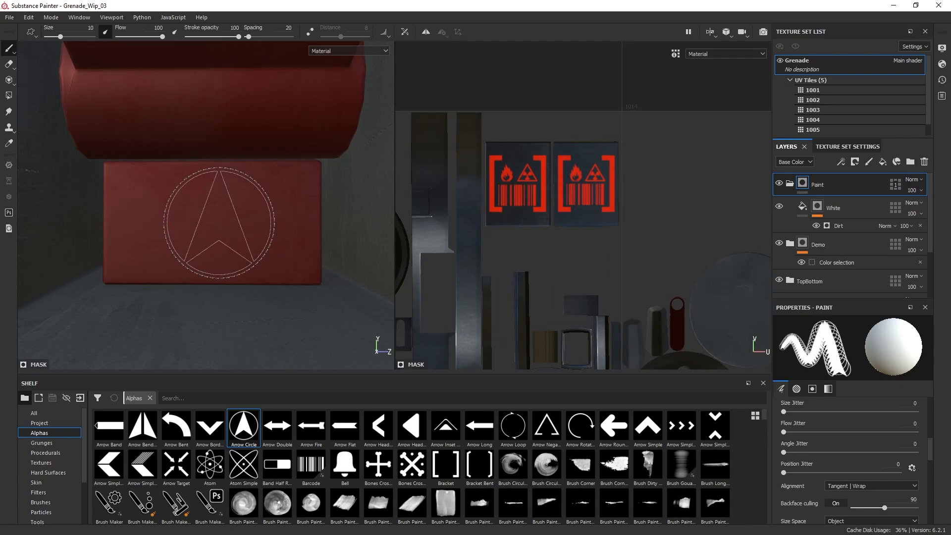
click(208, 220)
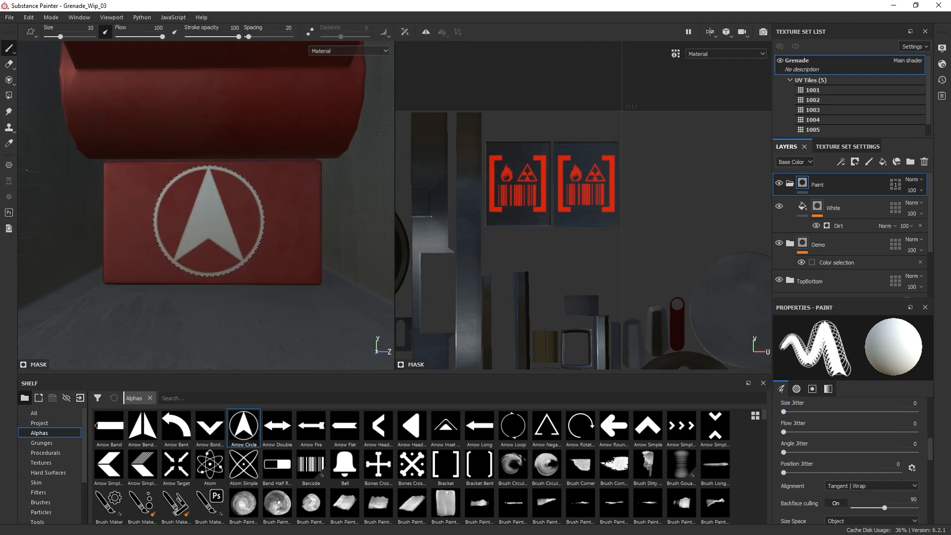
- Compare the wear on the white chevron decal with the arrow decal on the red block
click(837, 209)
alt+drag(223, 198, 247, 191)
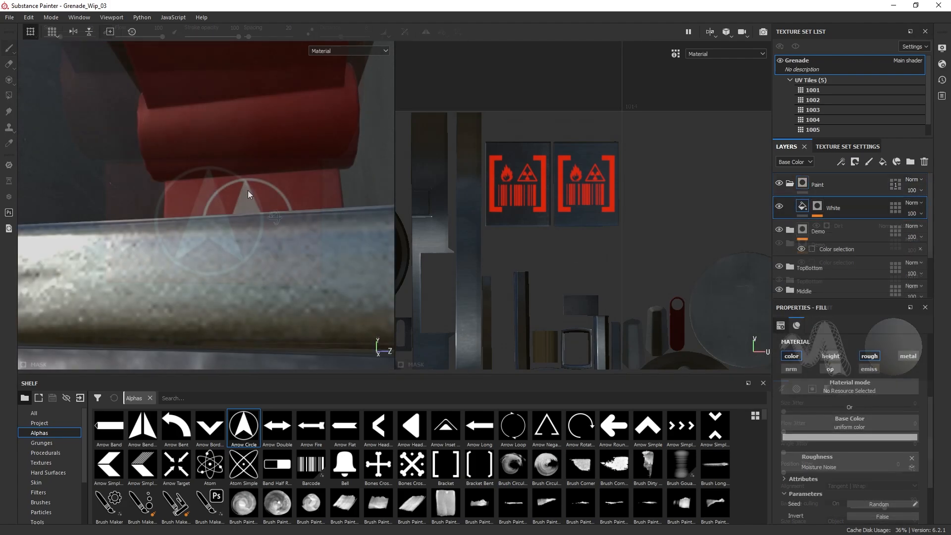
alt+right_drag(248, 190, 276, 195)
scroll(276, 196, down, 8)
alt+middle_drag(316, 276, 300, 175)
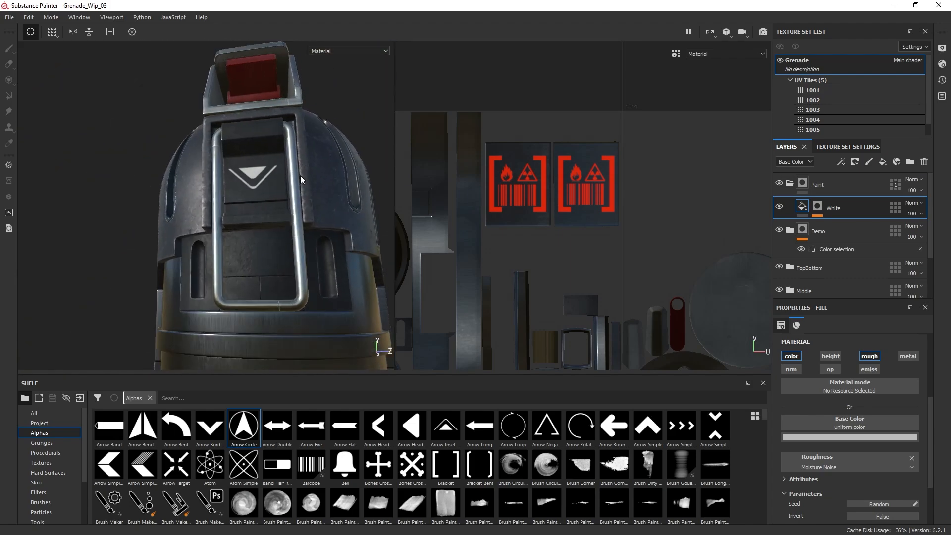
scroll(299, 176, up, 5)
alt+drag(298, 176, 242, 203)
alt+middle_drag(242, 203, 352, 233)
alt+right_drag(280, 175, 270, 219)
alt+drag(269, 222, 365, 218)
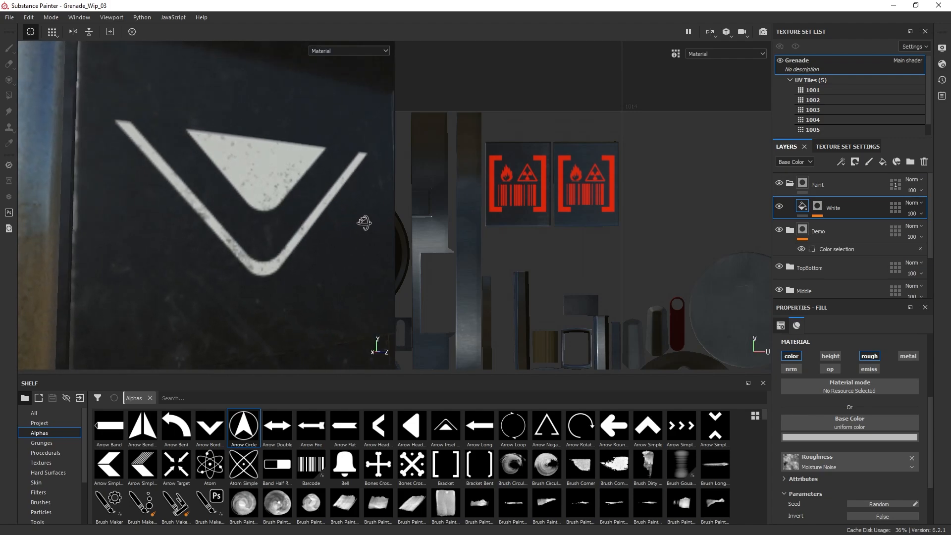
alt+middle_drag(296, 108, 246, 361)
alt+middle_drag(244, 134, 228, 337)
alt+drag(227, 317, 251, 233)
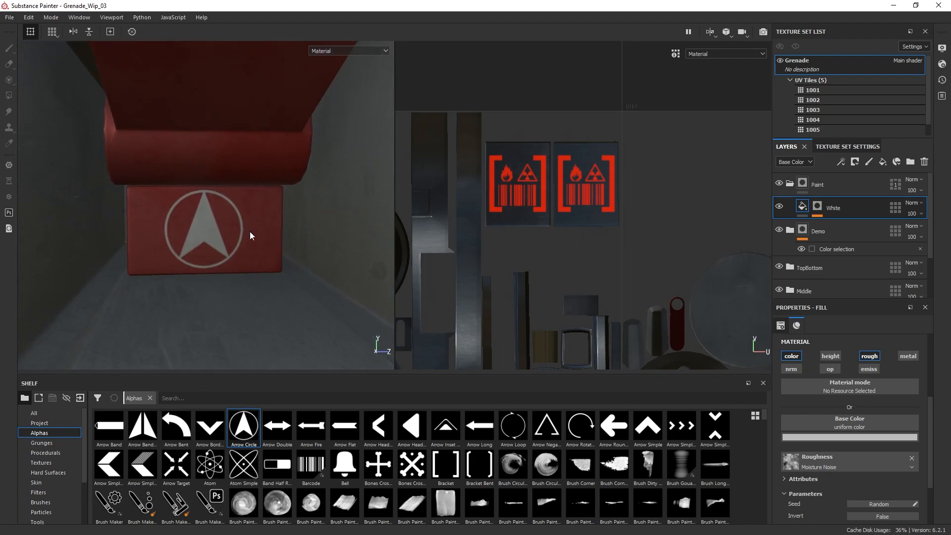
alt+right_drag(217, 263, 215, 278)
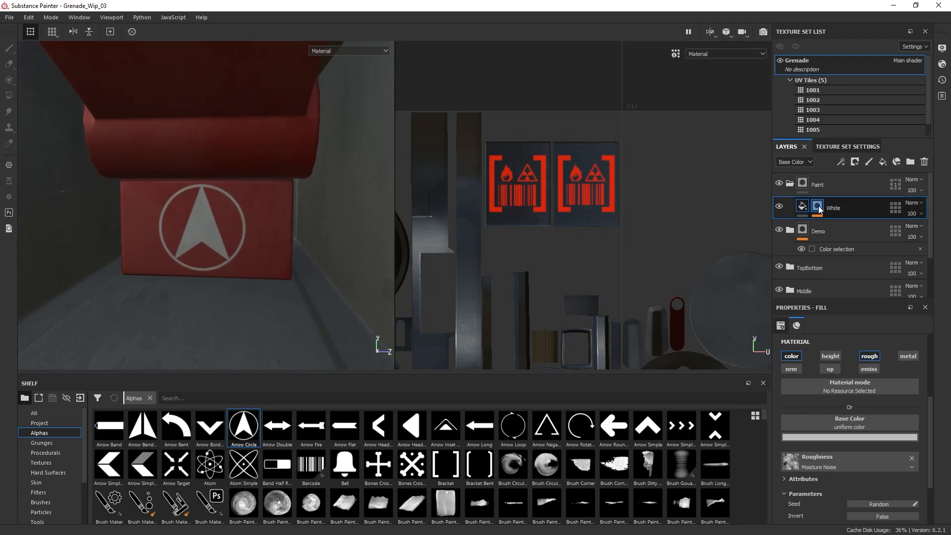
- Set the White layer's Dirt generator to a dirt level of 0.29 and a dirt contrast of 0.88
click(817, 208)
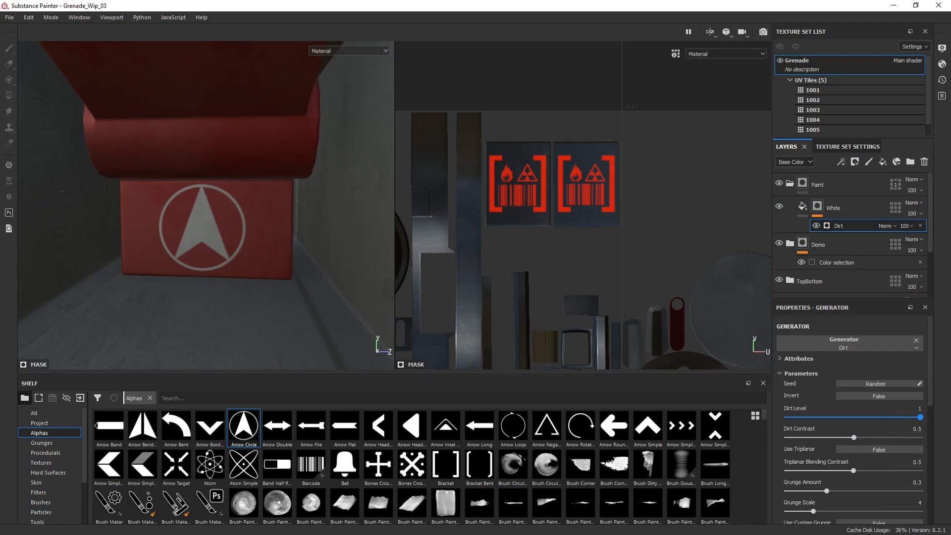
mouse_move(826, 417)
mouse_down()
mouse_move(808, 417)
mouse_move(834, 417)
mouse_move(822, 419)
mouse_up()
alt+drag(173, 227, 229, 271)
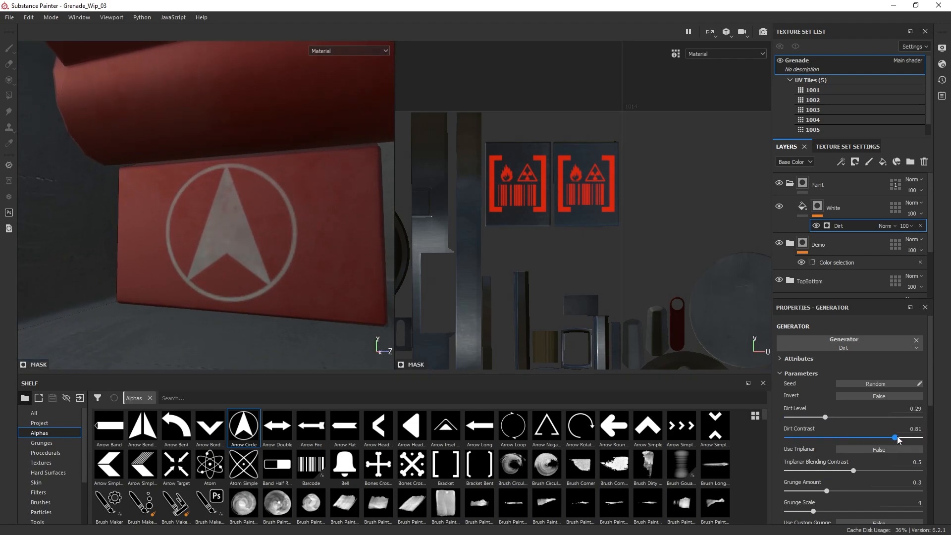
mouse_move(906, 440)
mouse_down()
mouse_move(921, 440)
mouse_move(900, 441)
mouse_up()
- Inspect the chipped arrow decal up close against the white chevron decal below the housing
alt+drag(274, 189, 252, 249)
alt+right_drag(252, 250, 233, 215)
alt+drag(233, 215, 228, 256)
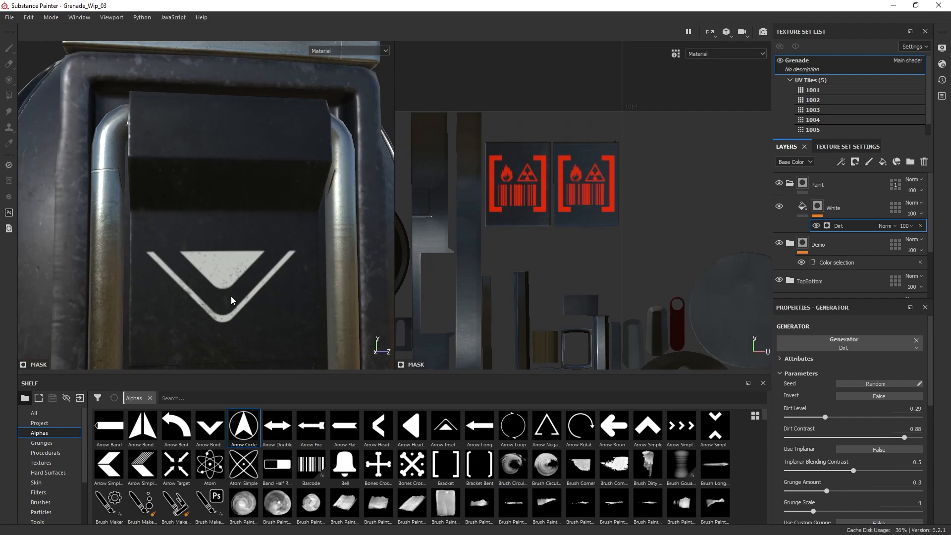
alt+middle_drag(225, 211, 219, 371)
alt+middle_drag(233, 144, 249, 236)
alt+right_drag(250, 236, 262, 285)
alt+middle_drag(282, 317, 285, 170)
alt+drag(247, 216, 230, 273)
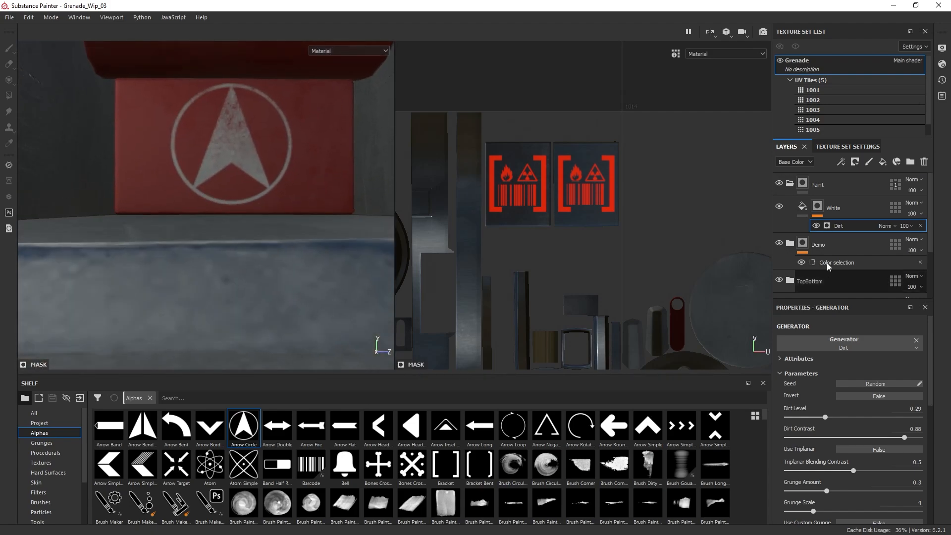
- With the Paint folder's mask active, look around the grenade body for surfaces that could take more decals
click(834, 188)
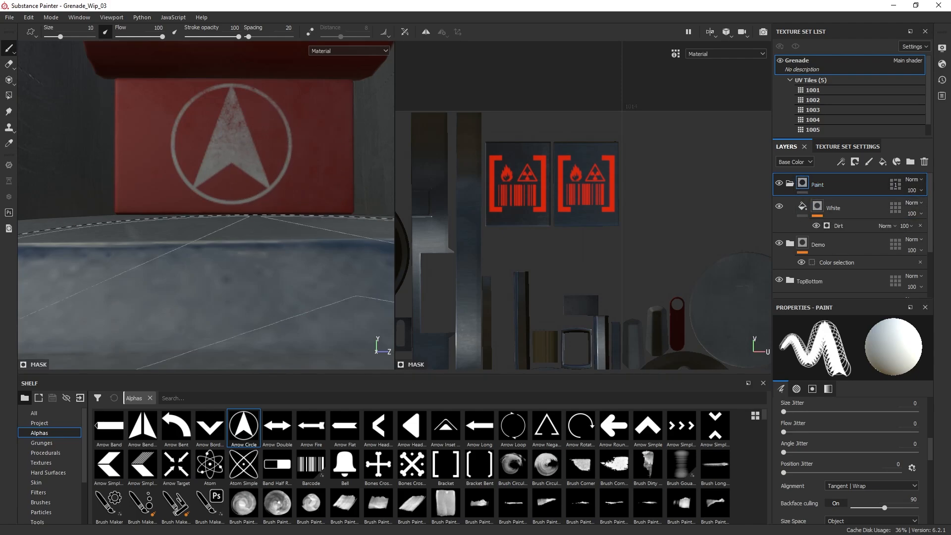
alt+right_drag(342, 173, 248, 171)
alt+drag(248, 171, 277, 237)
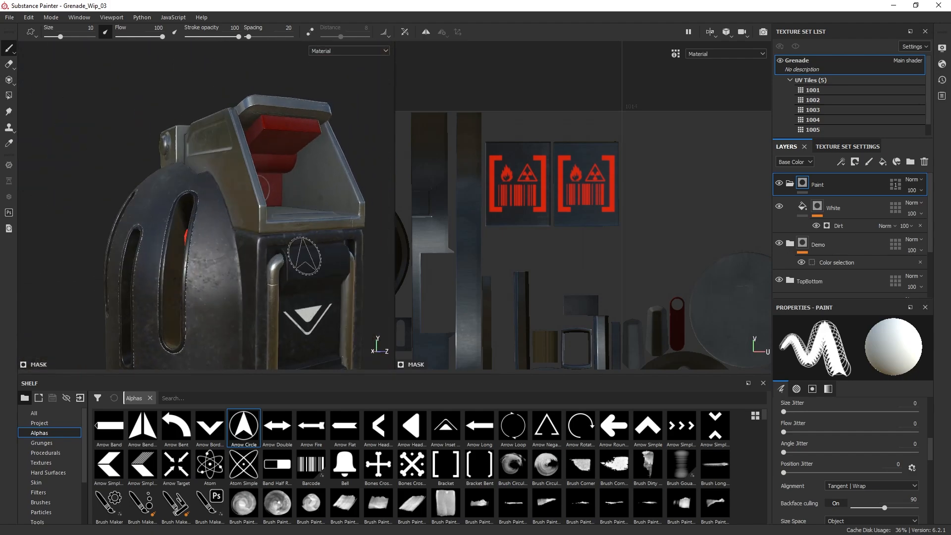
alt+middle_drag(282, 357, 240, 238)
alt+drag(240, 238, 321, 229)
alt+middle_drag(321, 229, 370, 165)
alt+middle_drag(192, 250, 223, 198)
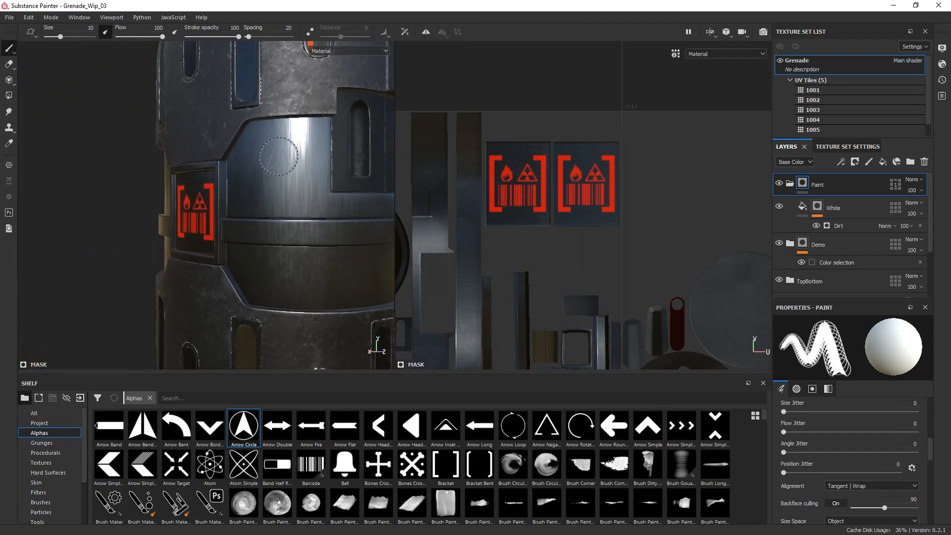
alt+drag(203, 245, 299, 214)
alt+right_drag(213, 208, 252, 218)
alt+drag(252, 218, 186, 241)
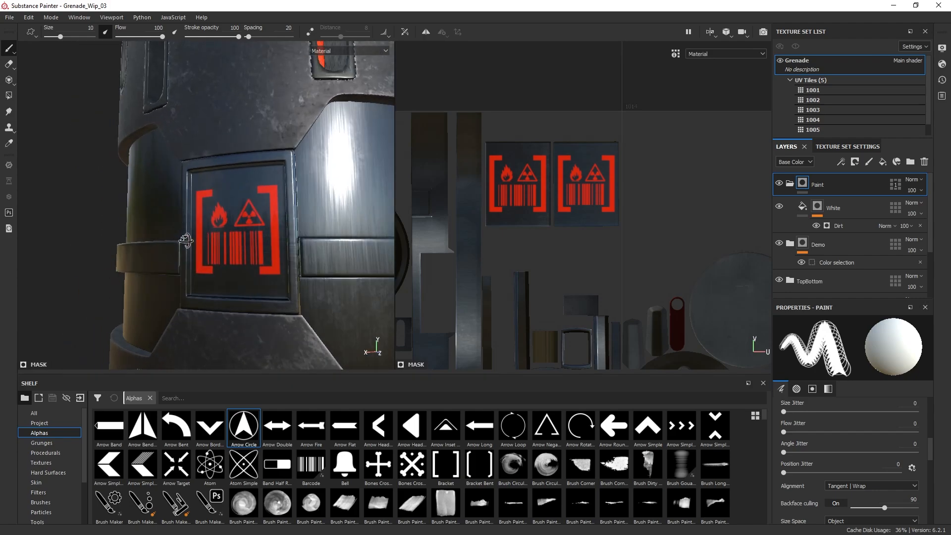
alt+middle_drag(297, 193, 227, 267)
alt+drag(227, 268, 252, 248)
alt+right_drag(253, 248, 218, 223)
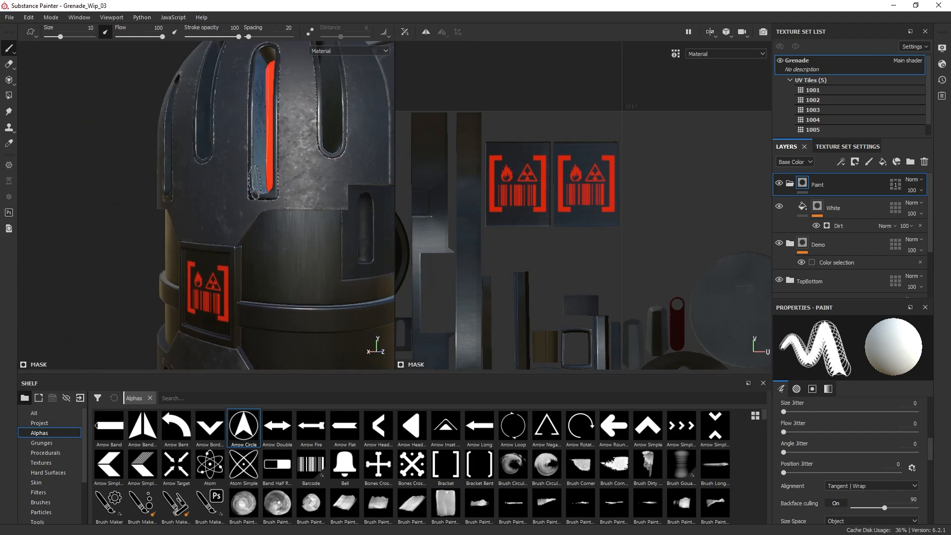
alt+drag(238, 208, 285, 240)
mouse_move(284, 285)
alt+mouse_down()
mouse_move(261, 271)
mouse_move(281, 239)
mouse_move(275, 206)
mouse_move(246, 226)
mouse_move(269, 222)
mouse_move(255, 190)
alt+mouse_up()
scroll(255, 190, up, 3)
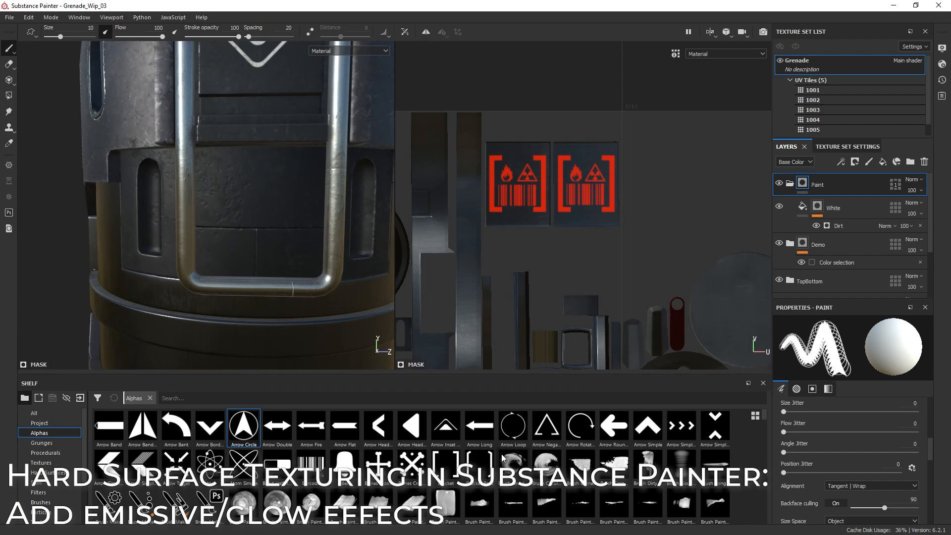
- Choose the Checker Circle alpha for the brush and line it up with the blank panel inside the handle loop
scroll(502, 456, down, 5)
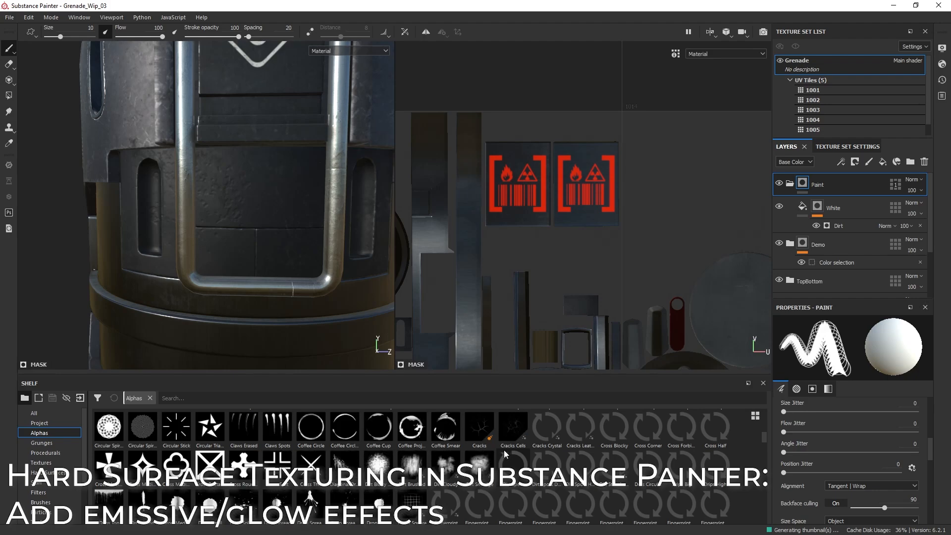
scroll(393, 463, up, 3)
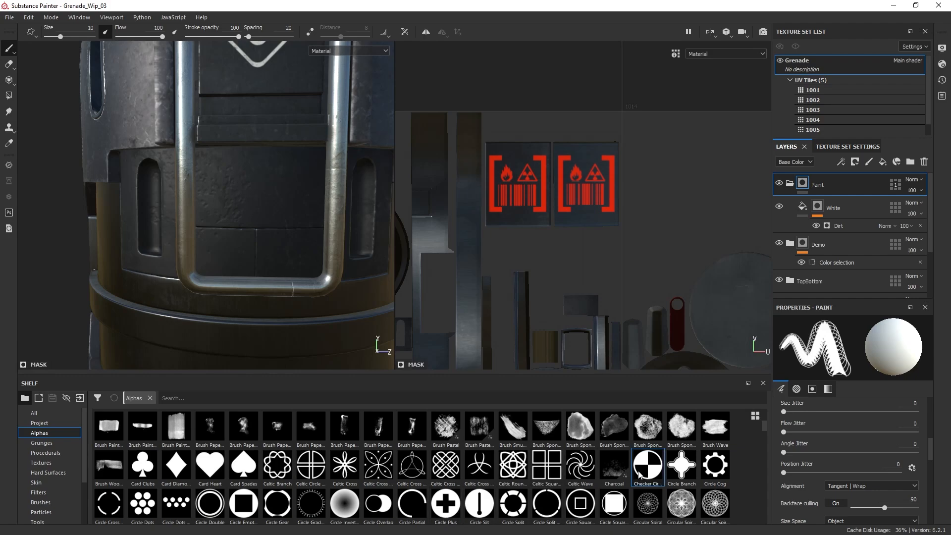
mouse_move(275, 219)
alt+mouse_down()
mouse_move(285, 217)
mouse_move(261, 225)
mouse_move(240, 184)
alt+mouse_up()
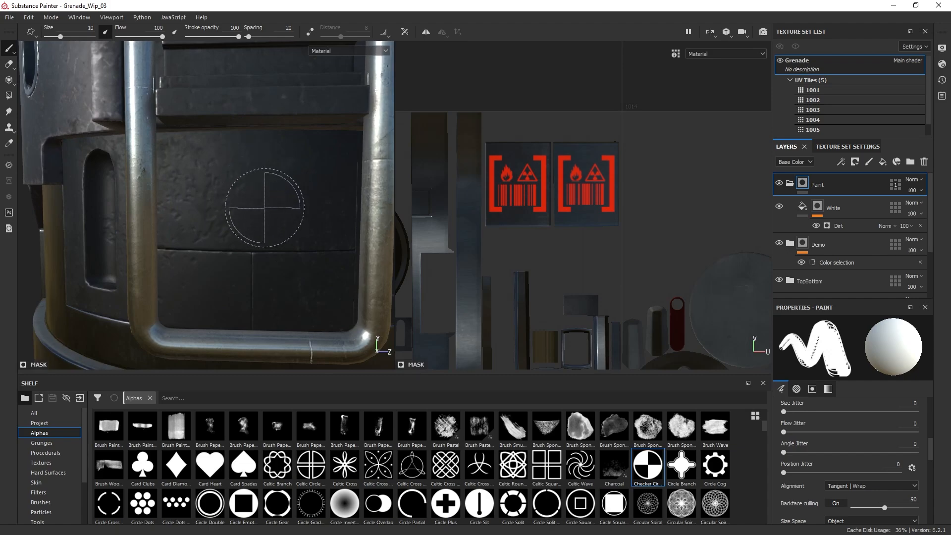
- Create a folder named Emissive above the Paint folder
click(910, 161)
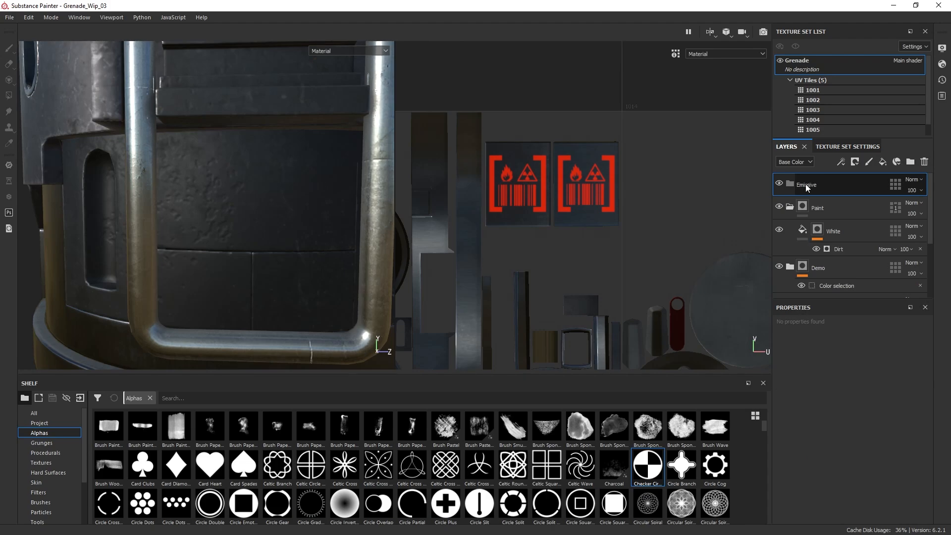
right_click(842, 187)
click(789, 183)
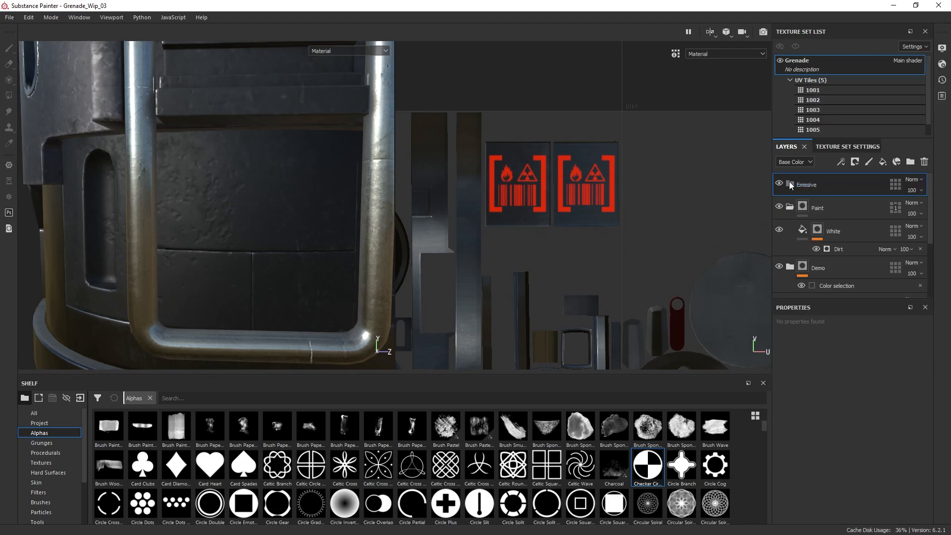
right_click(851, 185)
click(853, 16)
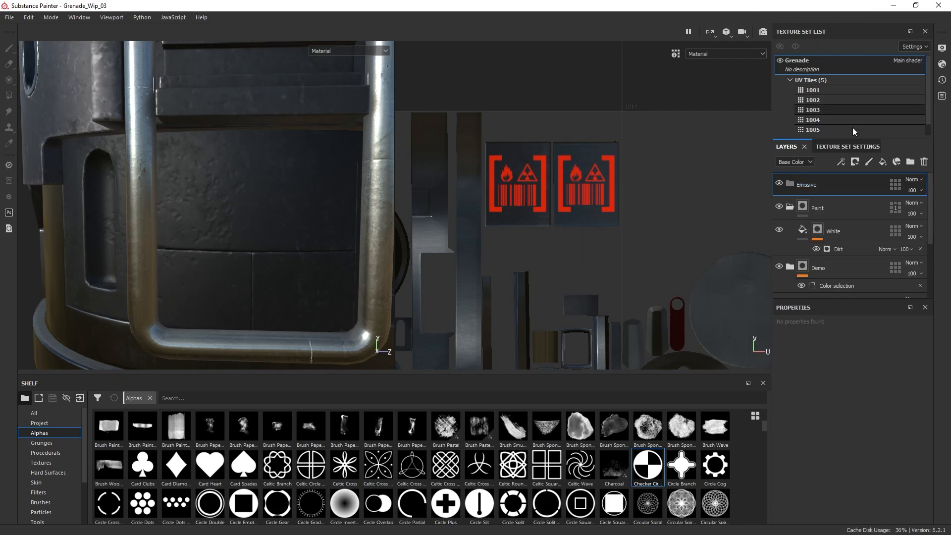
- Add a fill layer inside the Emissive folder and keep only its color and emissive channels enabled
click(883, 163)
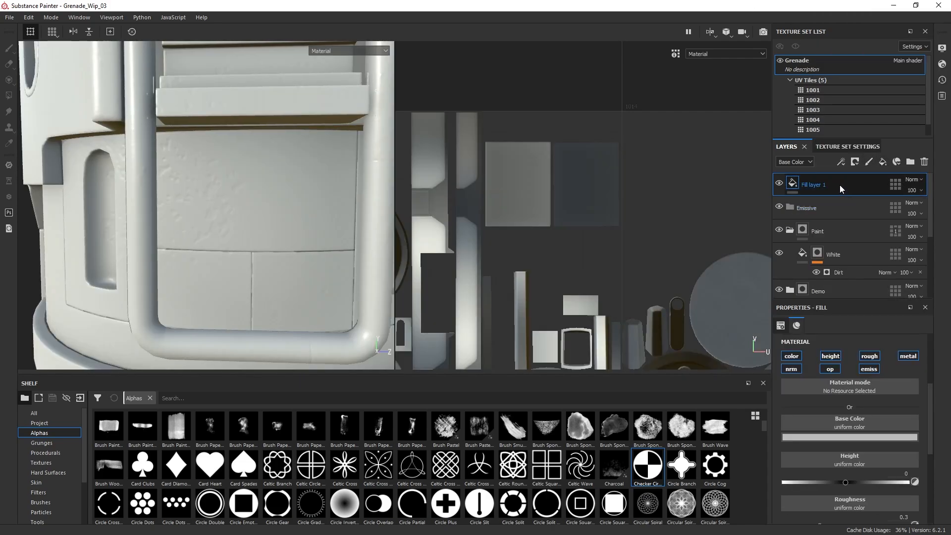
drag(840, 186, 837, 207)
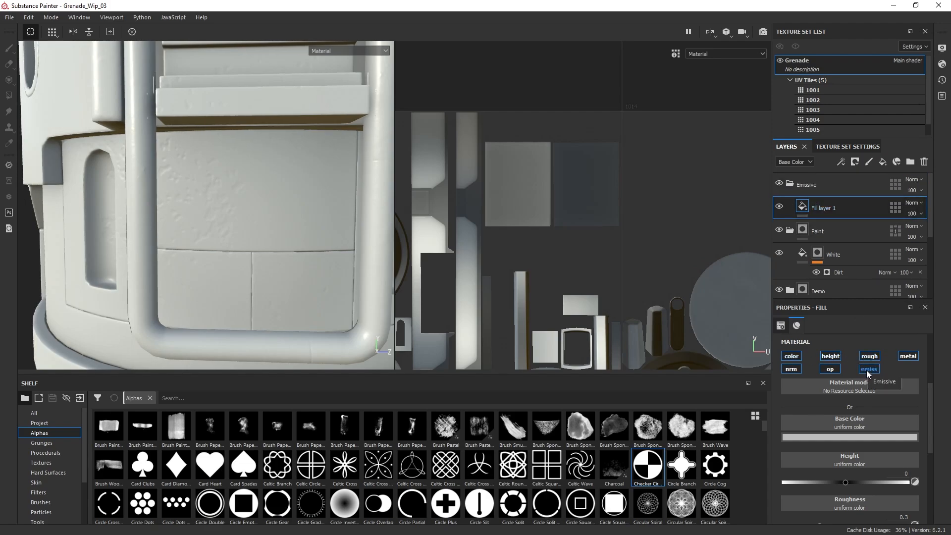
click(792, 356)
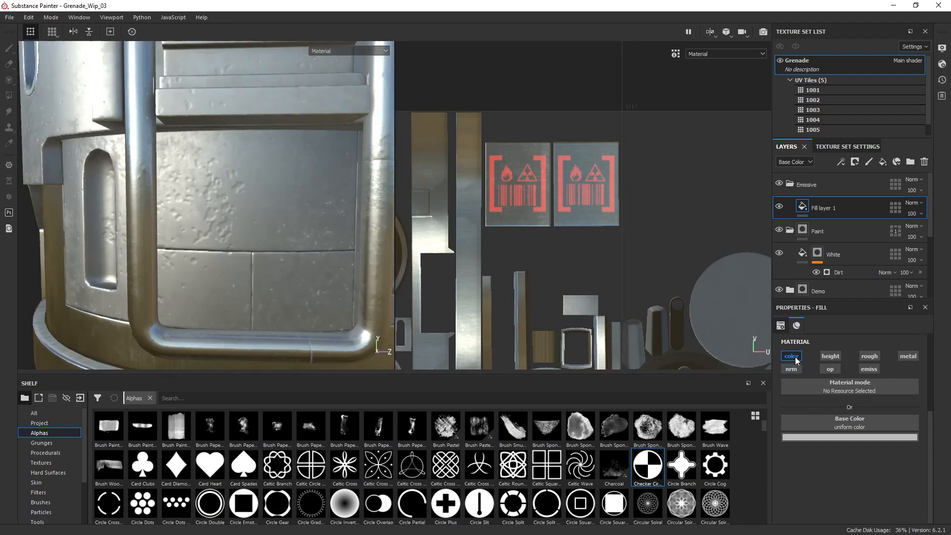
click(867, 370)
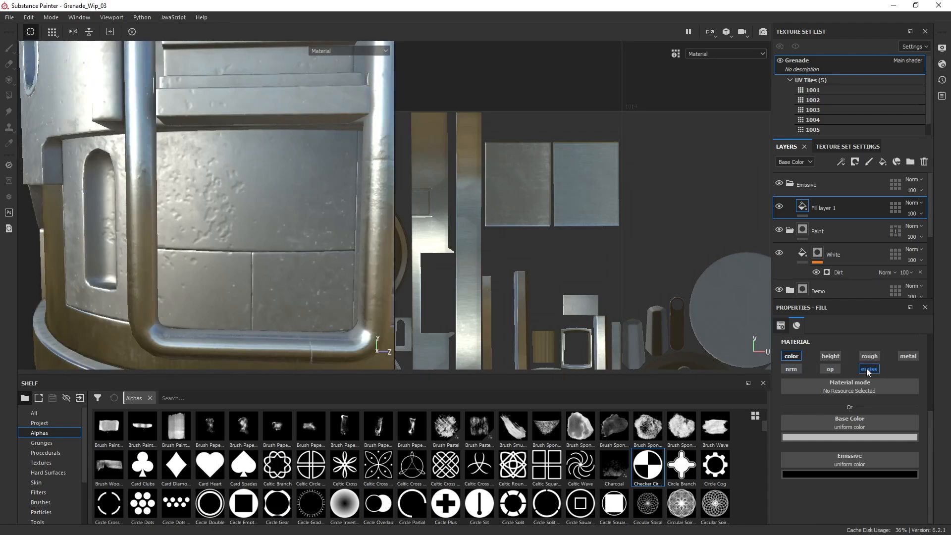
- Restrict the new fill layer's UV tile mask to tile 1003 by excluding tiles 1001, 1002, 1004 and 1005
click(897, 209)
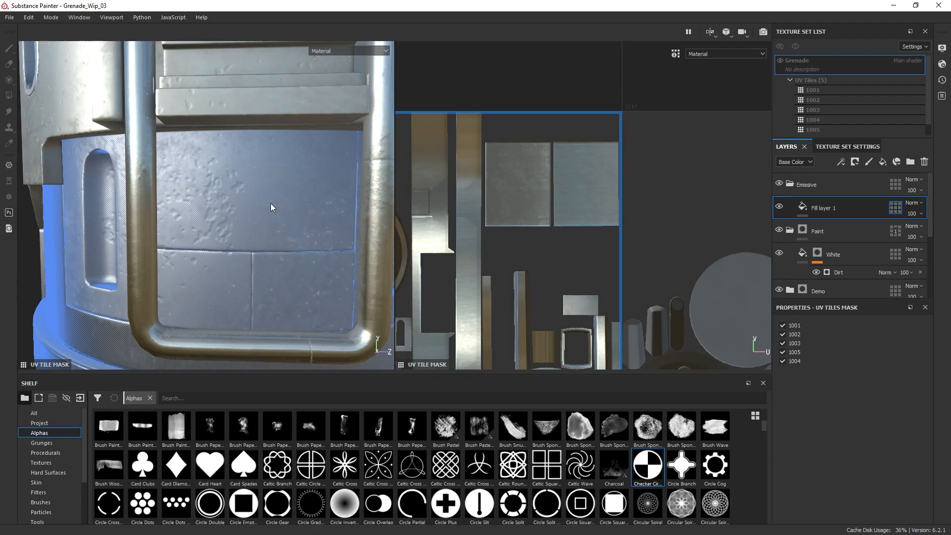
click(256, 209)
click(274, 189)
click(270, 224)
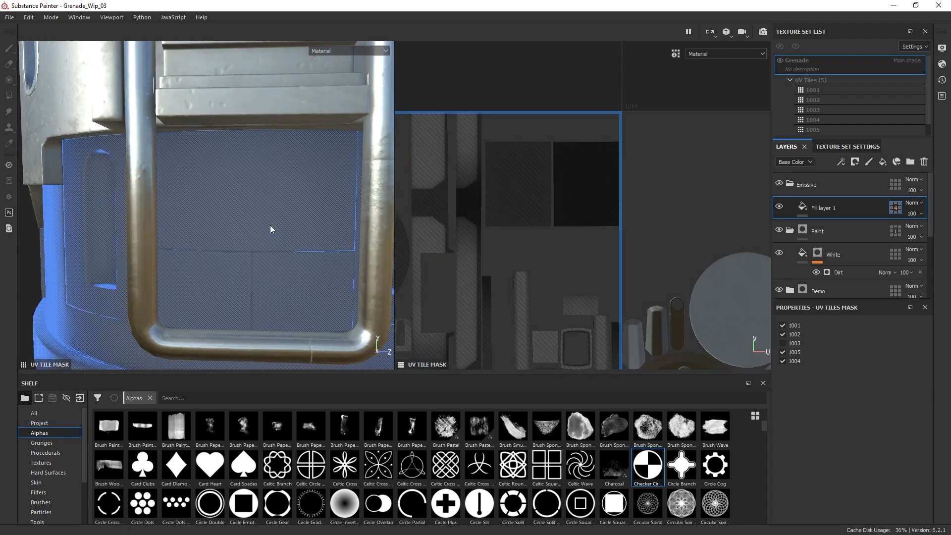
click(269, 225)
click(783, 343)
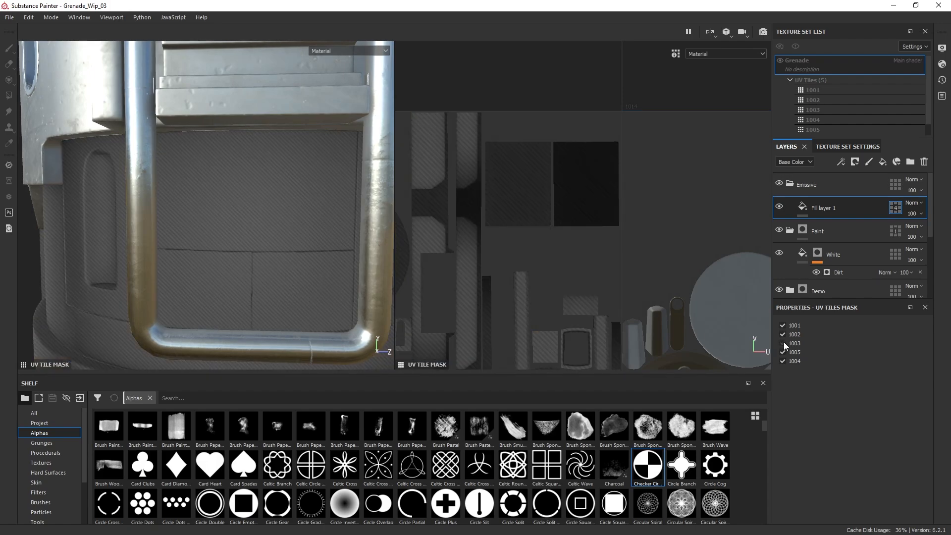
click(783, 343)
click(783, 325)
click(784, 351)
click(782, 361)
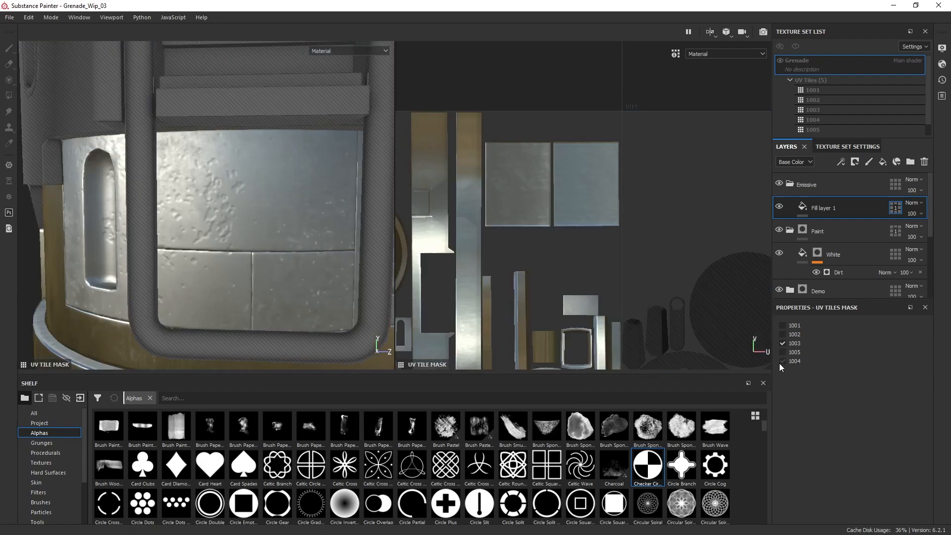
- Set the fill layer's Base Color to pure red with RGB 1, 0, 0
alt+right_drag(289, 255, 287, 216)
alt+middle_drag(287, 216, 285, 173)
mouse_move(285, 173)
alt+right_down()
mouse_move(280, 157)
mouse_move(287, 168)
alt+right_up()
alt+middle_drag(287, 168, 274, 183)
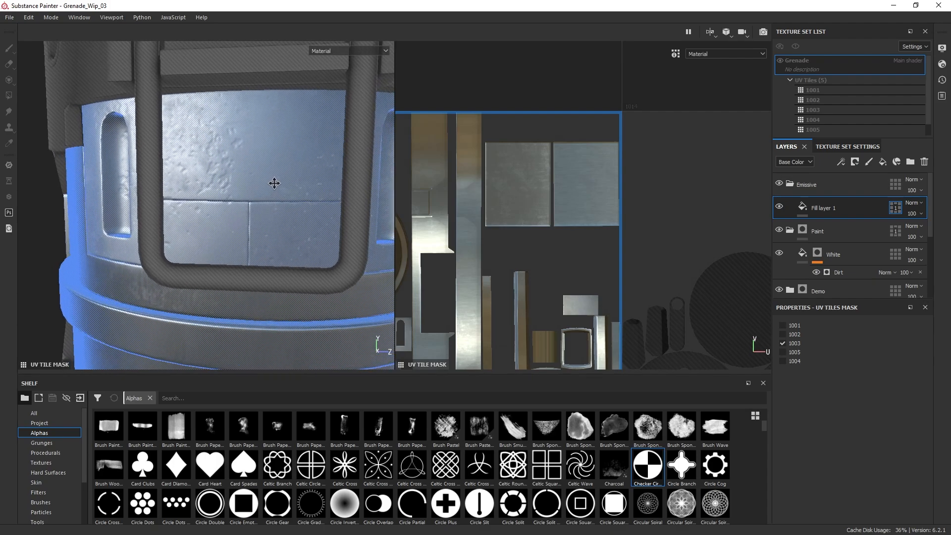
alt+right_drag(274, 182, 285, 197)
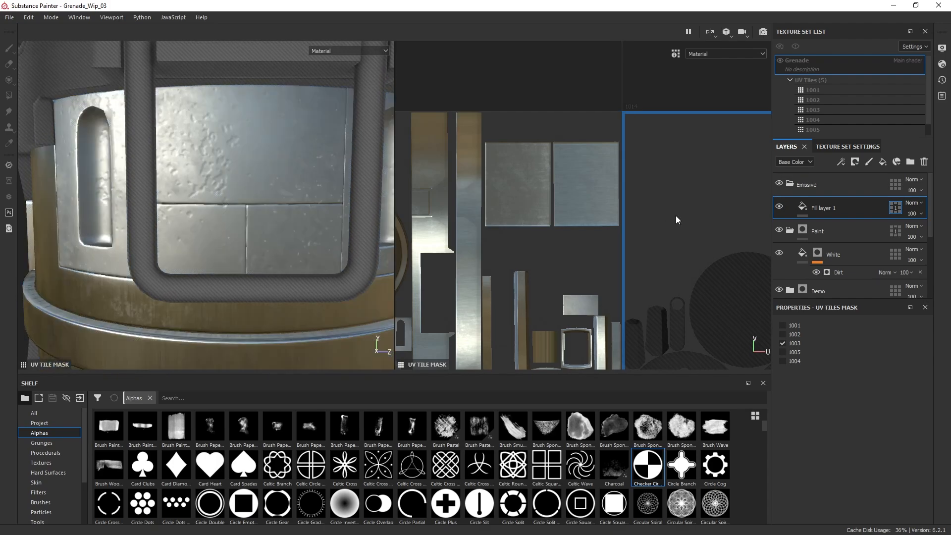
click(802, 207)
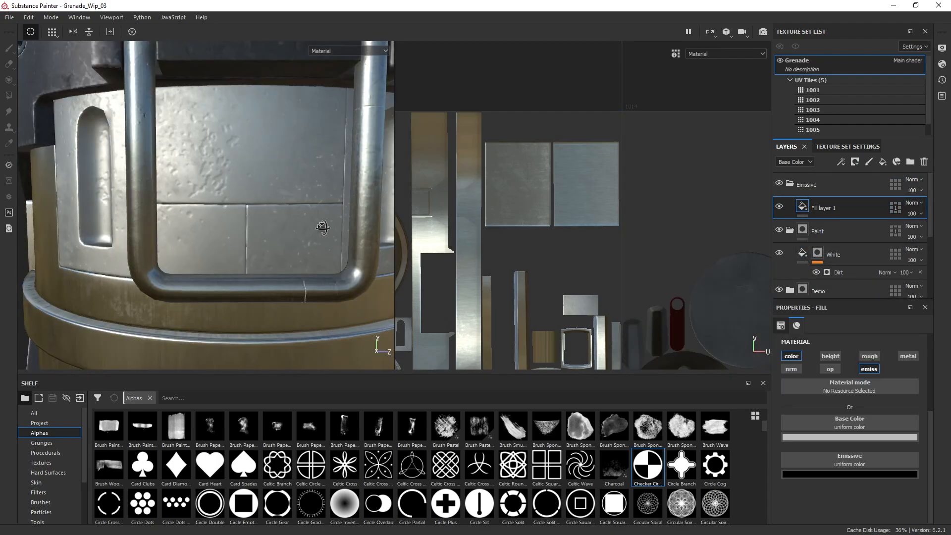
alt+drag(322, 227, 314, 225)
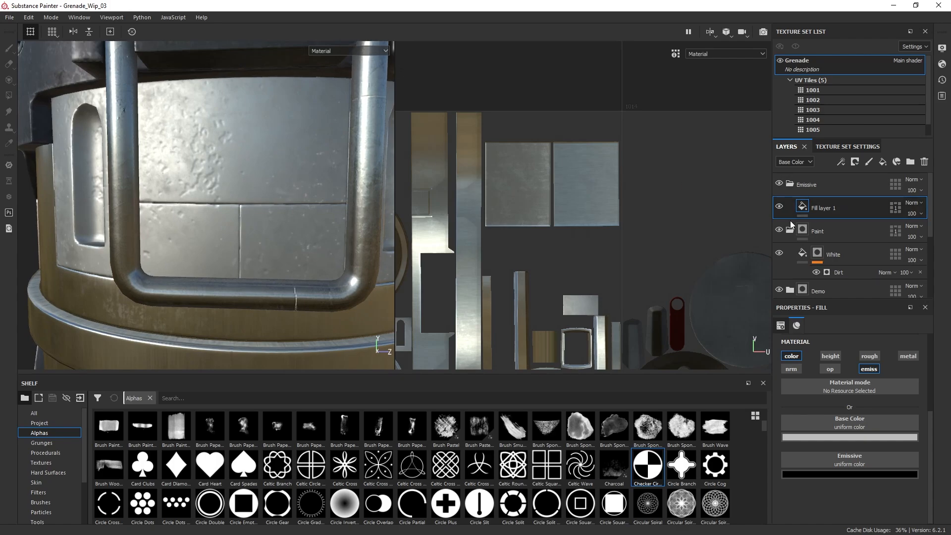
click(878, 437)
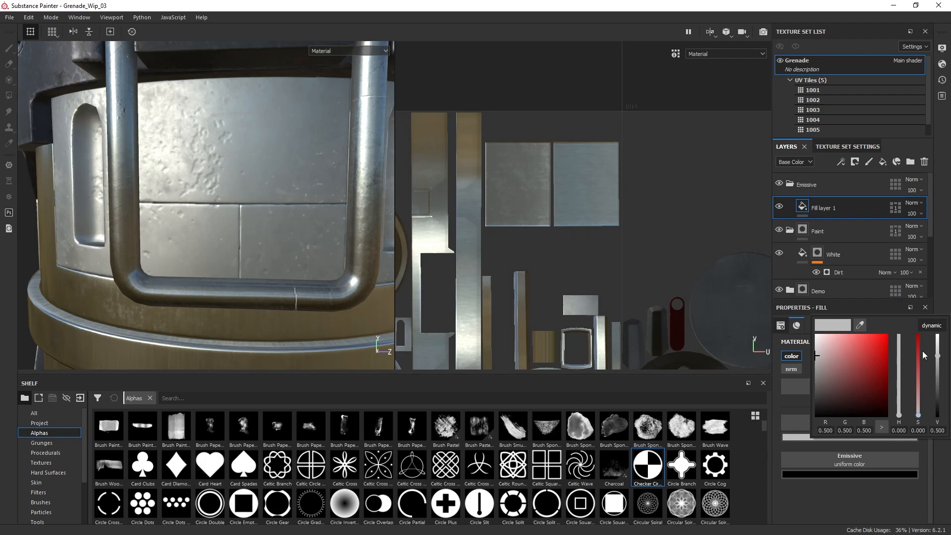
drag(923, 355, 937, 336)
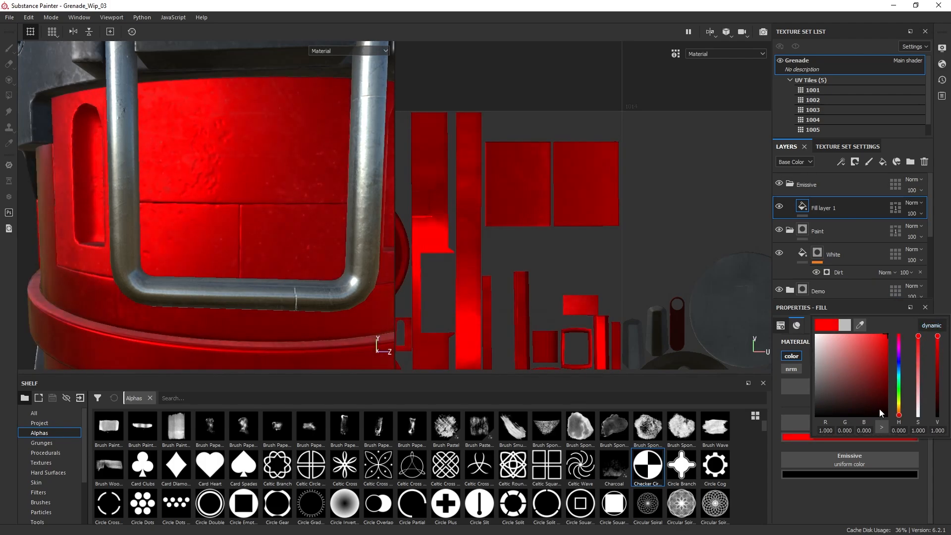
- Give the fill layer's Emissive channel the same red by sampling the Base Color
click(852, 473)
drag(858, 362, 799, 436)
click(286, 231)
scroll(293, 235, down, 3)
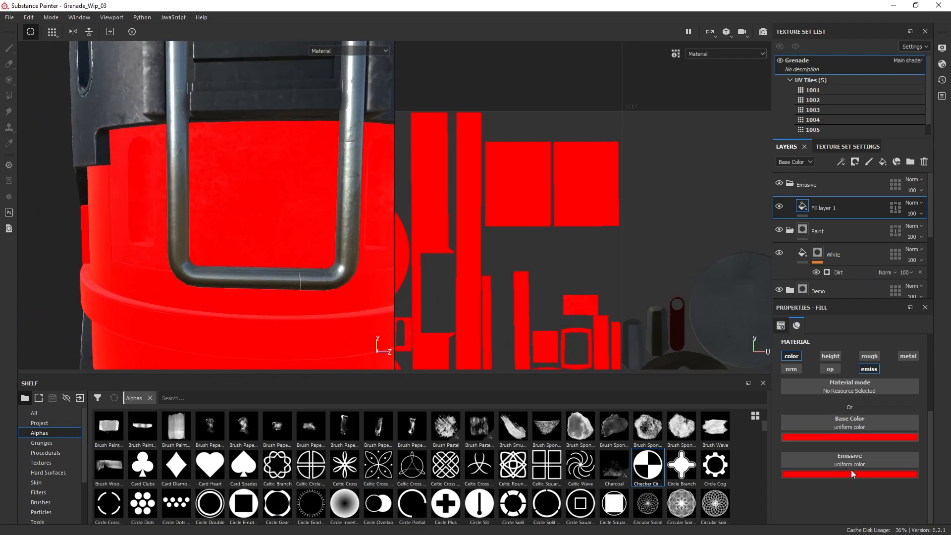
- Check the Grenade texture set's channel list for Emissive and review which further channels can be added
click(865, 147)
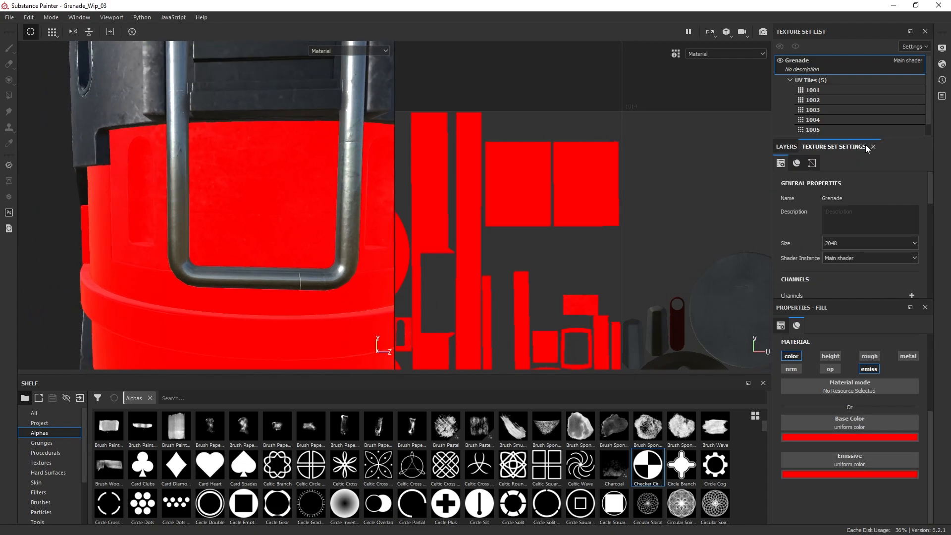
scroll(896, 228, down, 5)
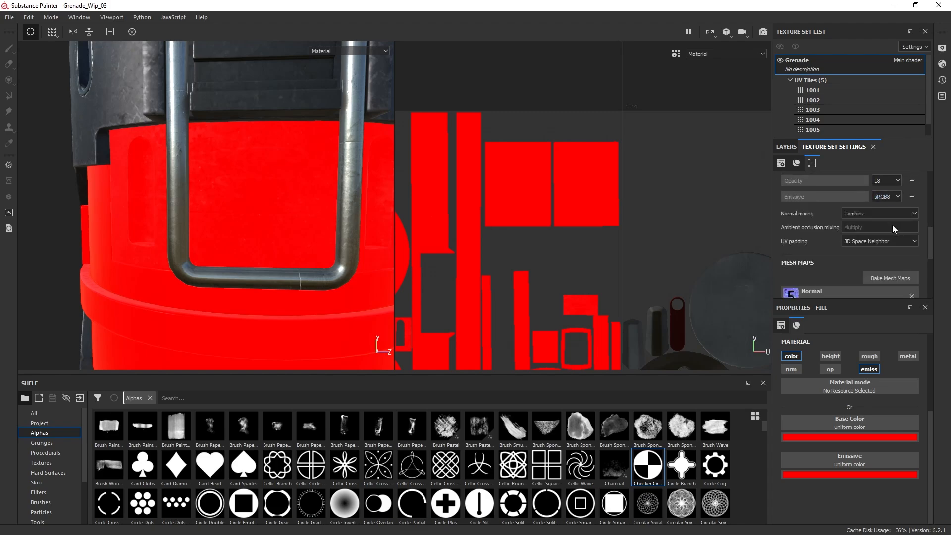
scroll(893, 225, up, 3)
click(912, 207)
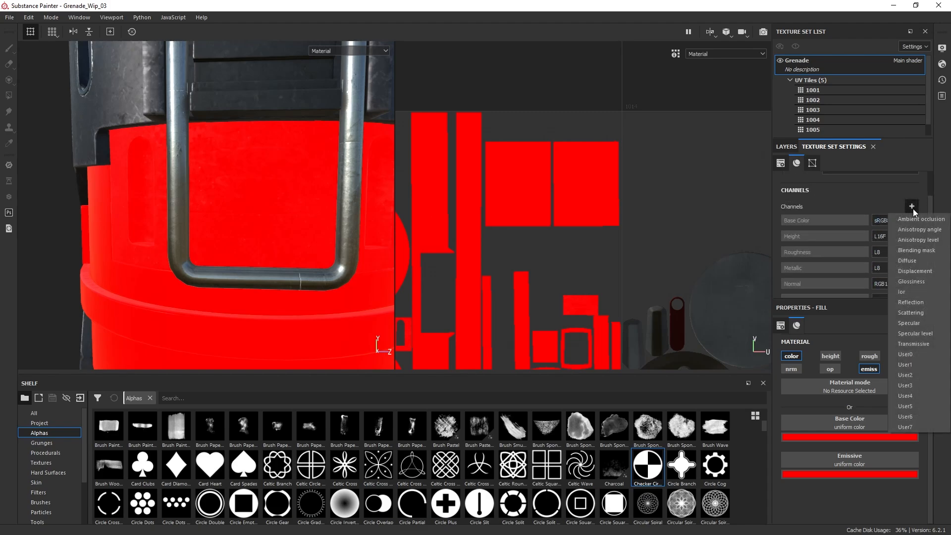
click(945, 182)
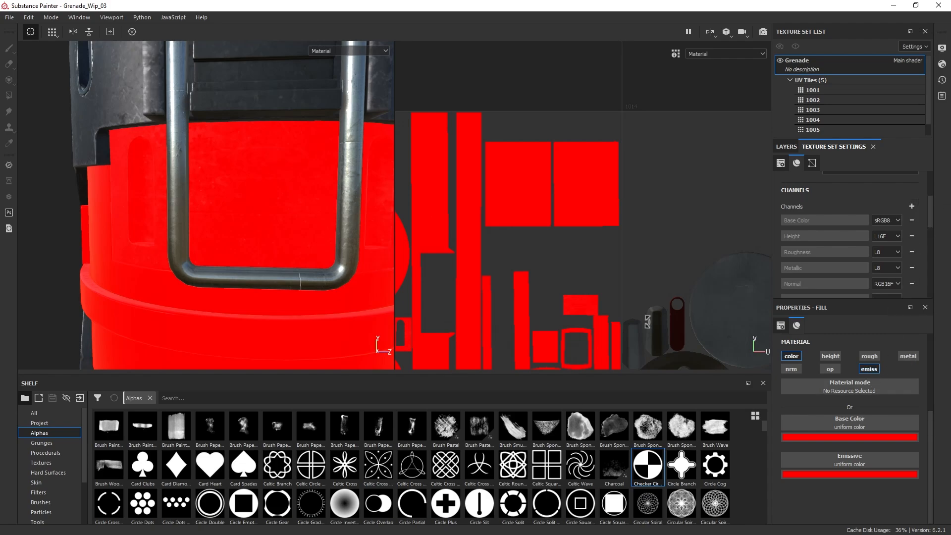
alt+drag(294, 215, 301, 212)
alt+middle_drag(301, 212, 273, 195)
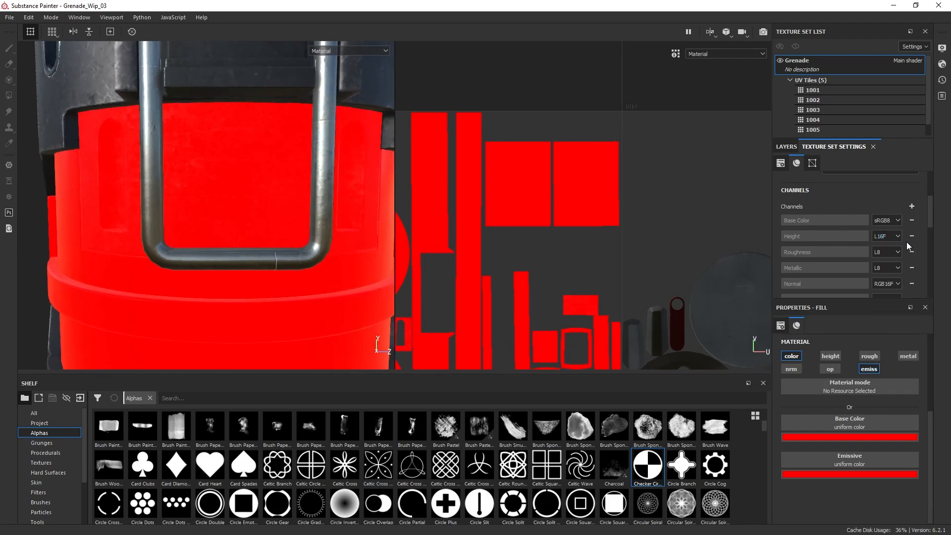
- Rename the red fill layer as Glow
click(787, 147)
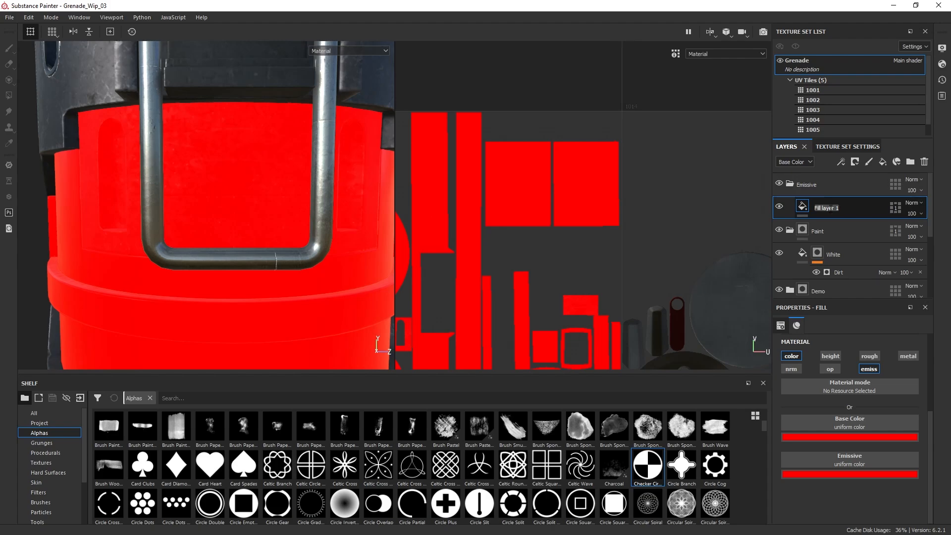
text(Glow)
alt+middle_drag(246, 171, 265, 167)
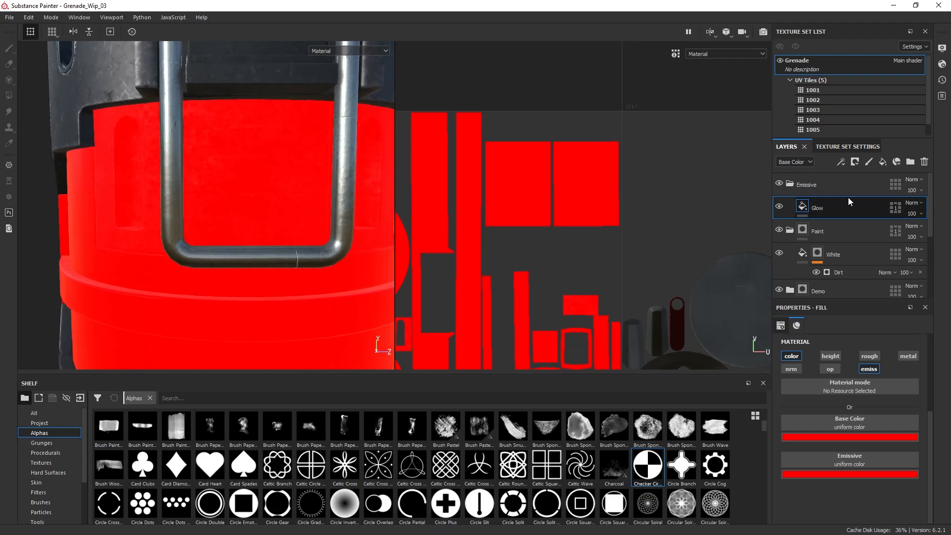
- Add a black mask to the Emissive folder and stamp the Checker Circle on the panel inside the handle loop
right_click(848, 187)
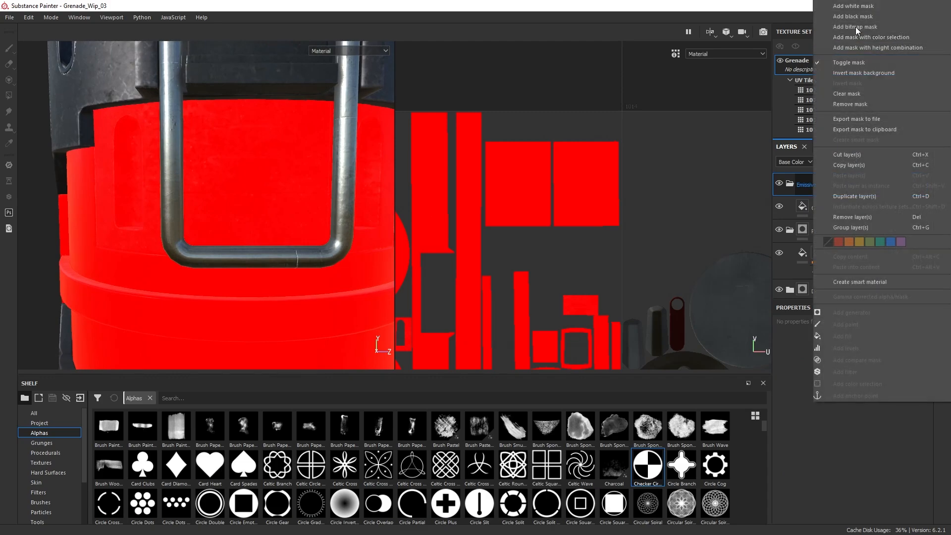
click(853, 17)
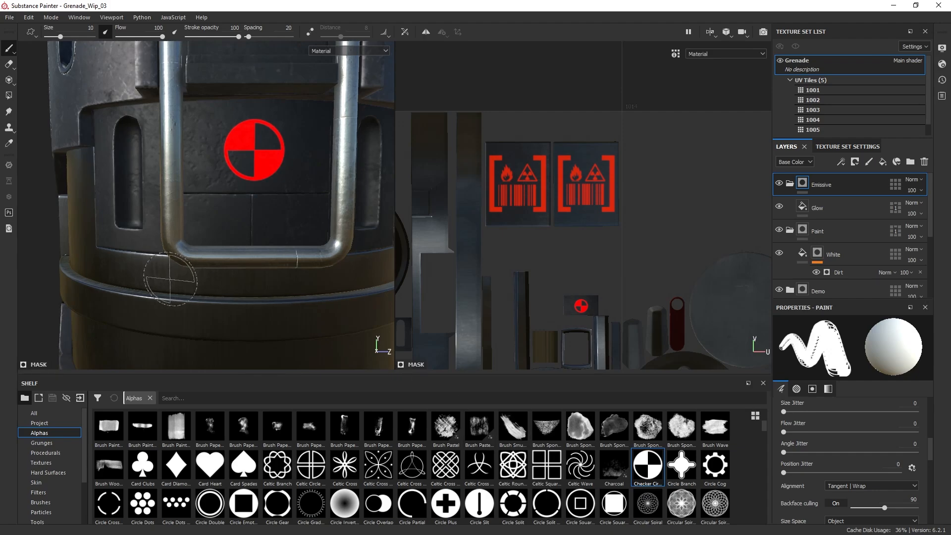
alt+drag(170, 278, 262, 179)
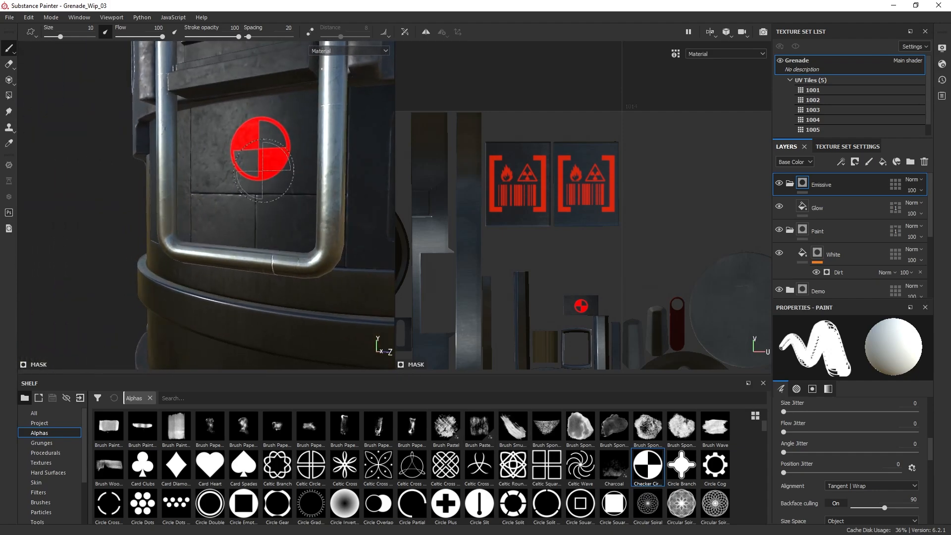
mouse_move(245, 268)
alt+mouse_down()
mouse_move(247, 204)
mouse_move(258, 203)
alt+mouse_up()
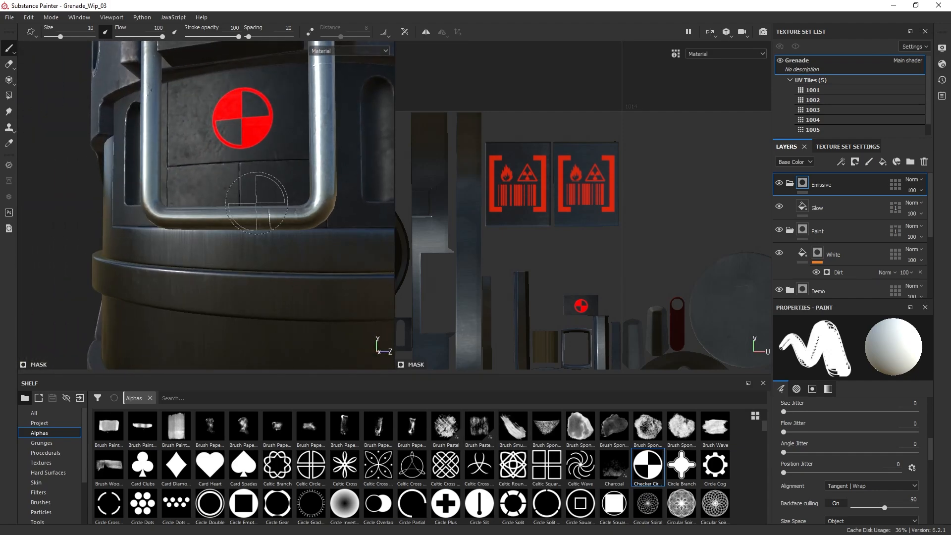
- Activate the viewport's post effects and enable the Glare effect
scroll(275, 268, down, 3)
mouse_move(285, 277)
alt+mouse_down()
mouse_move(334, 278)
mouse_move(216, 289)
mouse_move(260, 271)
mouse_move(229, 251)
mouse_move(276, 296)
mouse_move(233, 276)
mouse_move(283, 275)
alt+mouse_up()
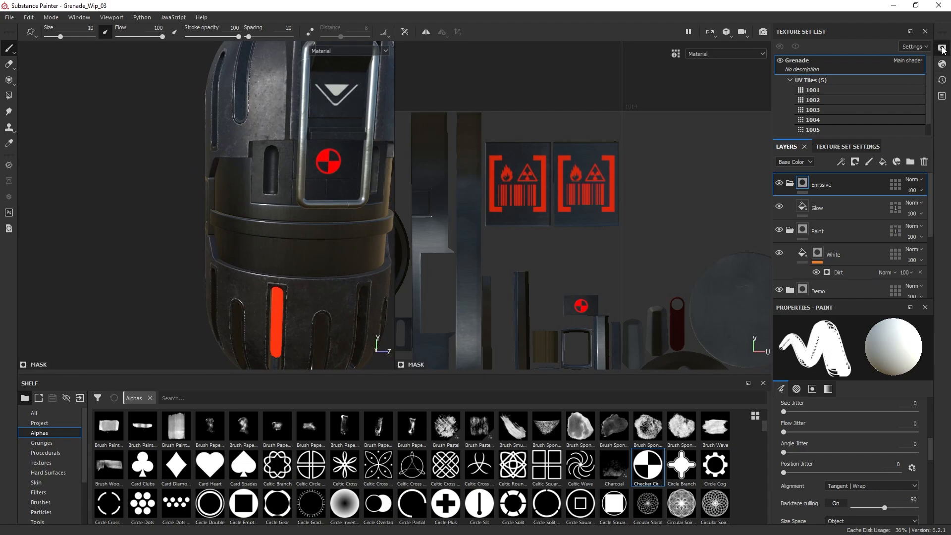
click(942, 49)
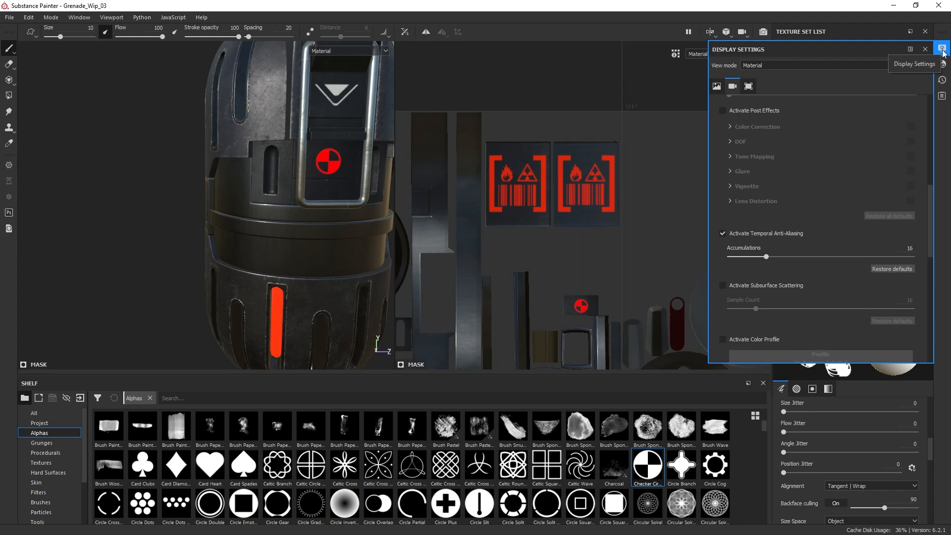
scroll(857, 161, up, 1)
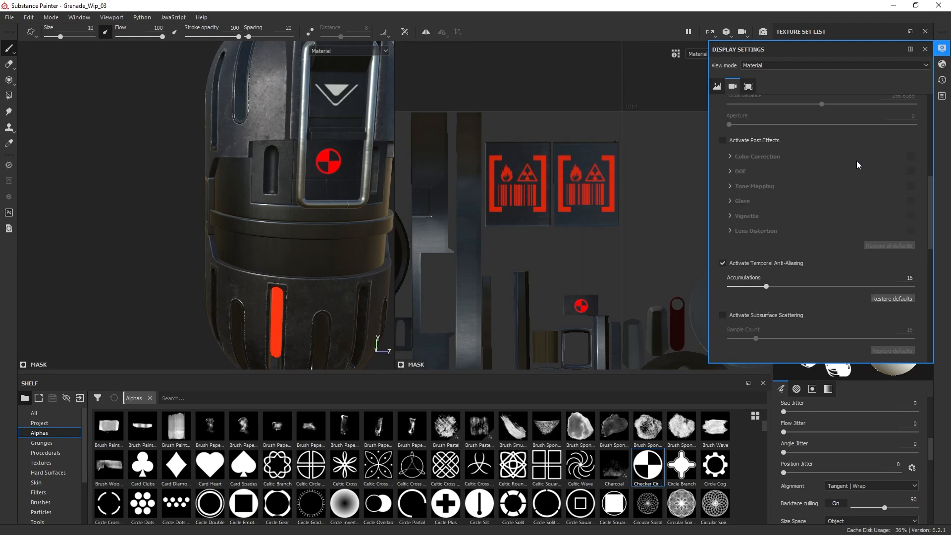
click(722, 141)
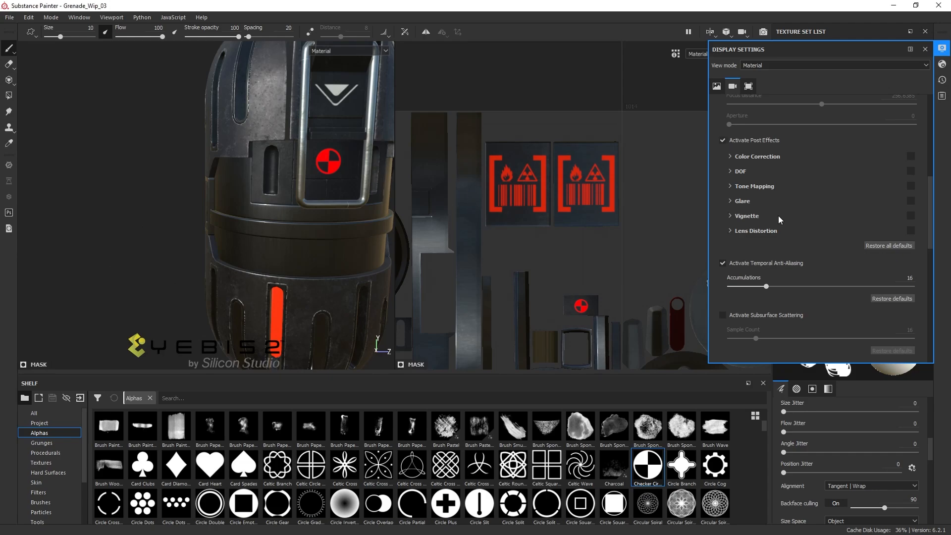
click(910, 201)
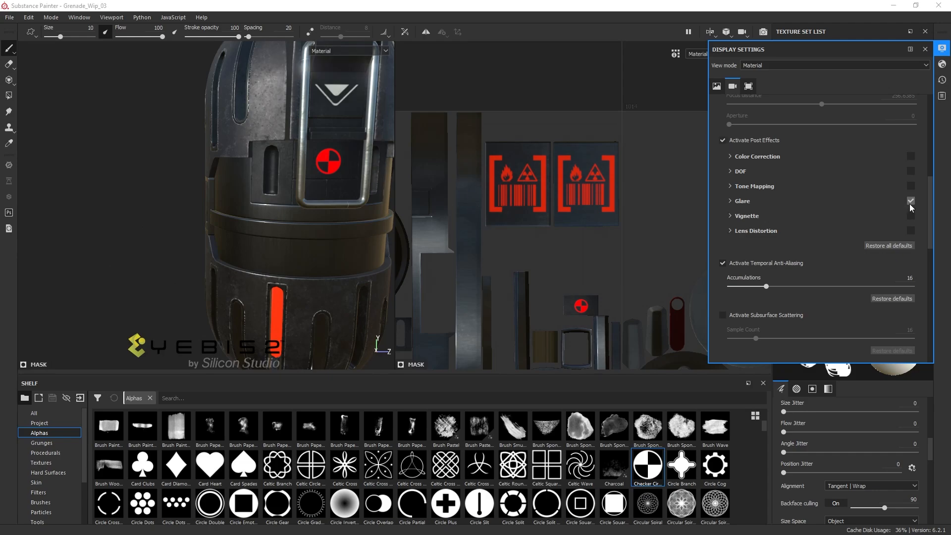
- Set the Main shader's Emissive Intensity to 4.55
mouse_move(194, 180)
alt+mouse_down()
mouse_move(227, 218)
mouse_move(243, 159)
mouse_move(258, 213)
mouse_move(238, 302)
mouse_move(297, 239)
mouse_move(276, 157)
alt+mouse_up()
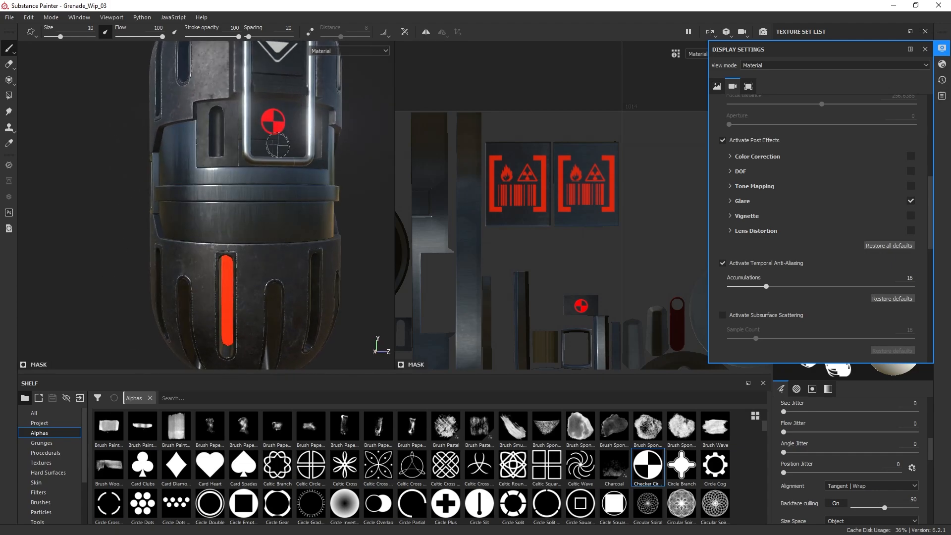
alt+drag(286, 192, 280, 197)
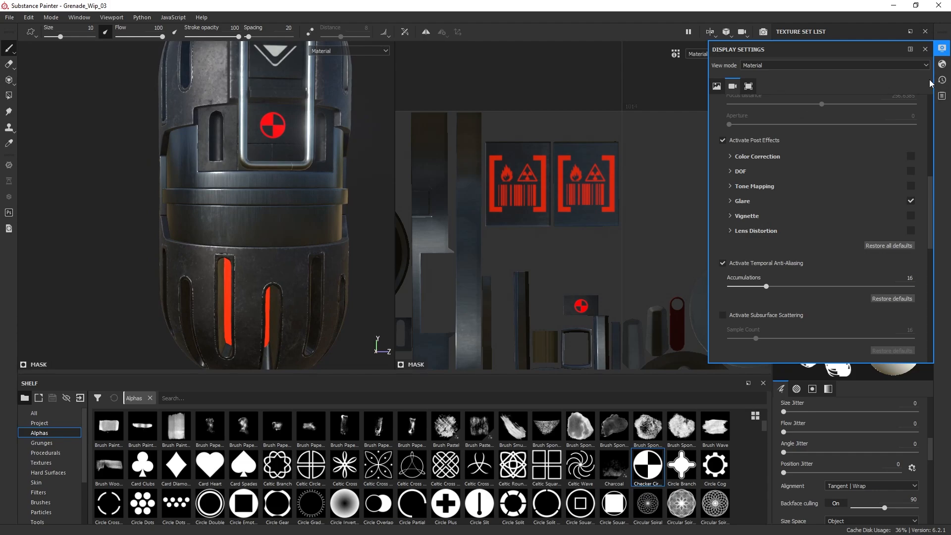
click(943, 66)
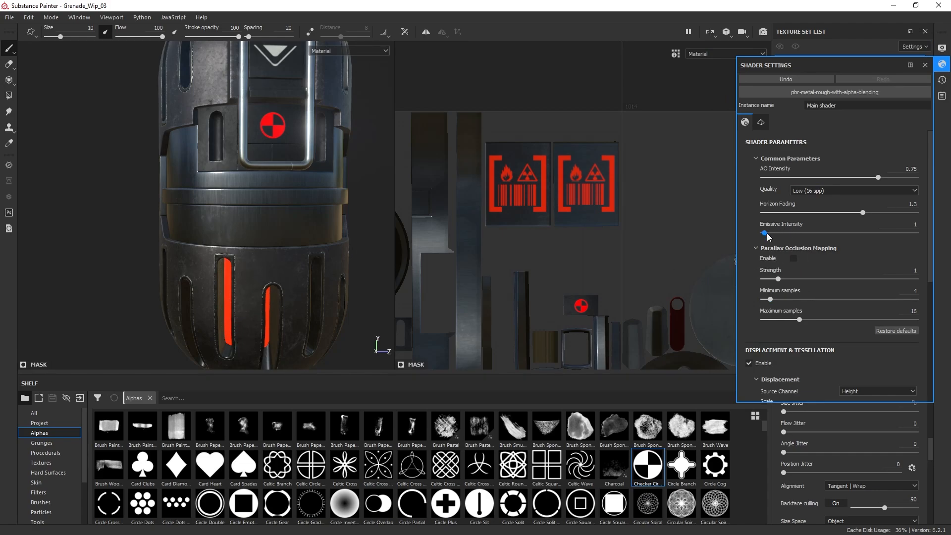
click(911, 223)
drag(766, 238, 770, 239)
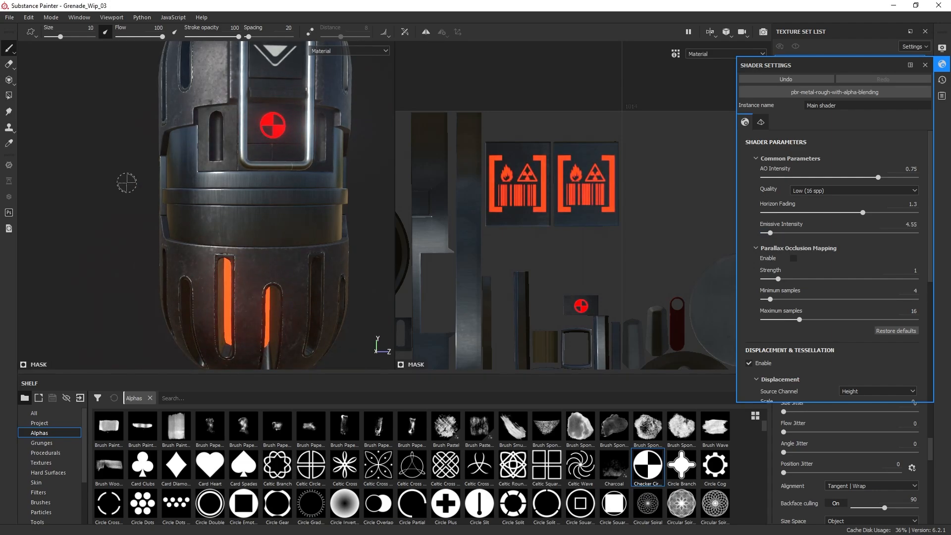
- Examine the emissive glow on the grenade's slots, warning label and handle panel from several sides and distances
alt+drag(278, 248, 183, 267)
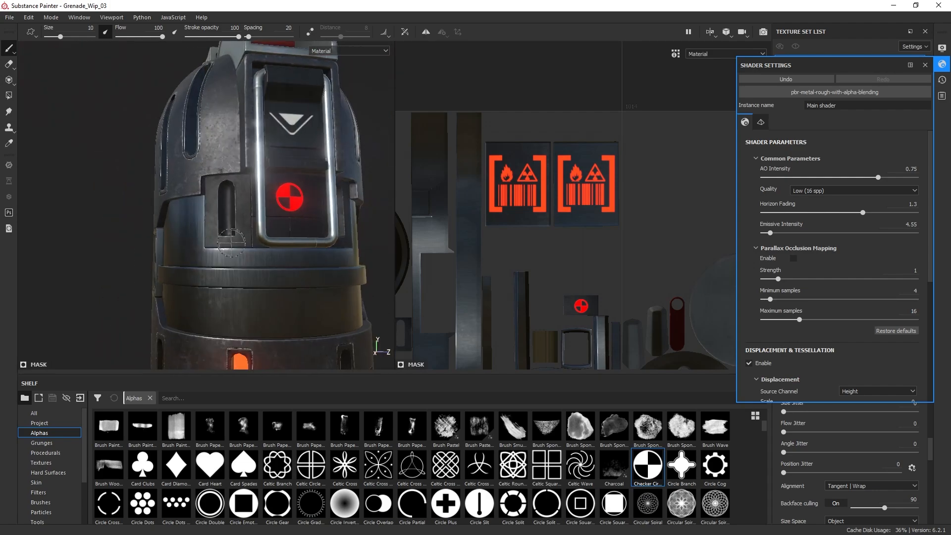
alt+right_drag(183, 267, 232, 255)
alt+drag(232, 255, 393, 239)
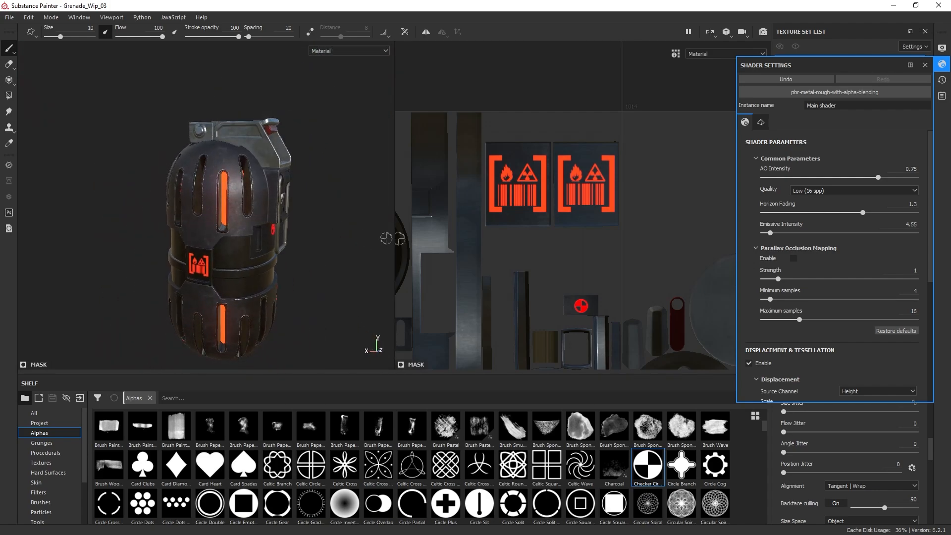
alt+drag(295, 208, 271, 211)
alt+middle_drag(271, 212, 281, 176)
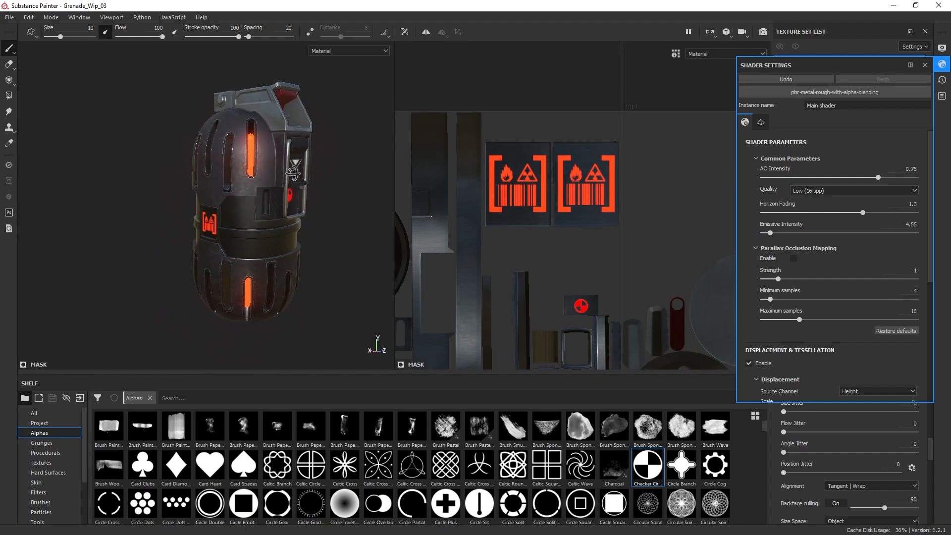
alt+right_drag(281, 176, 298, 214)
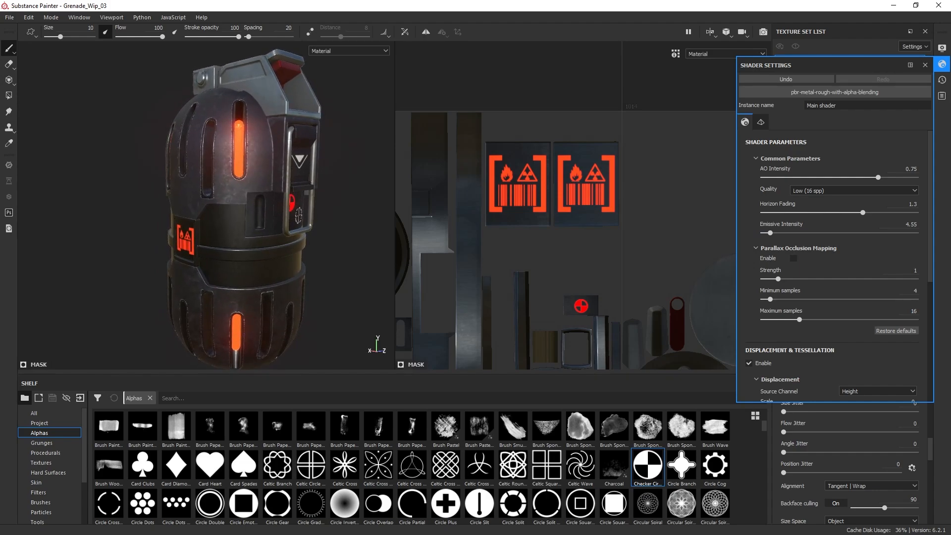
alt+drag(193, 193, 245, 243)
alt+middle_drag(245, 243, 198, 296)
alt+drag(198, 295, 327, 277)
alt+middle_drag(213, 242, 267, 205)
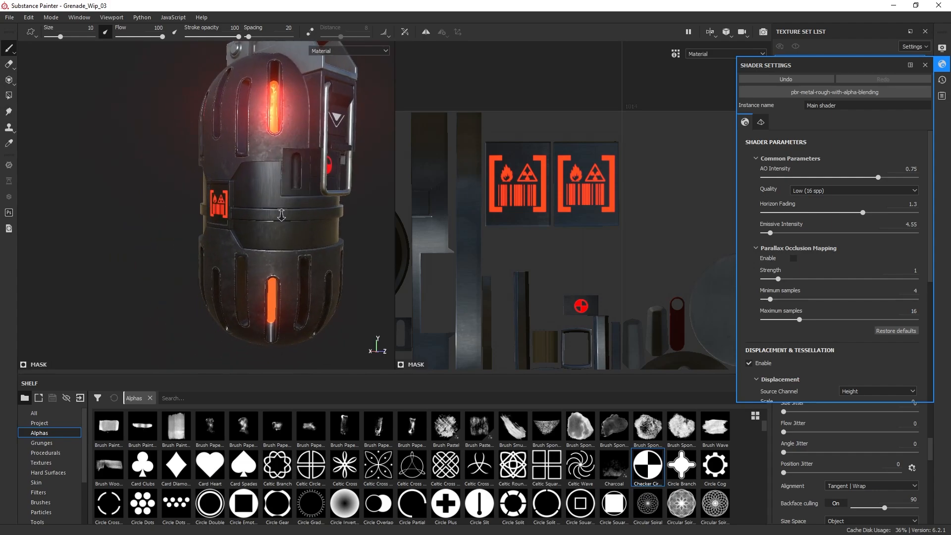
- Review the available shaders and check the pbr-metal-rough-with-alpha-blending entry, keeping the Main shader as it is
alt+right_drag(268, 205, 317, 193)
alt+middle_drag(316, 193, 265, 167)
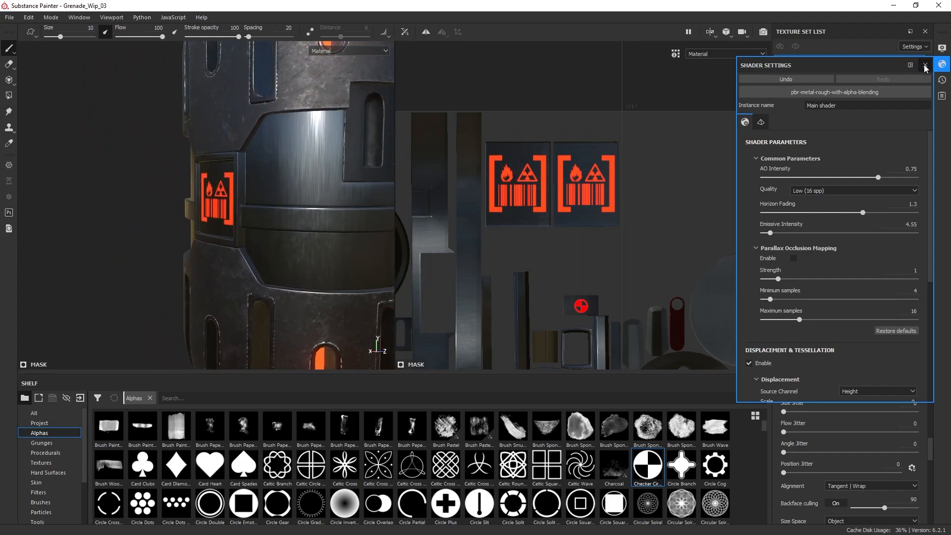
alt+drag(275, 220, 262, 215)
alt+middle_drag(262, 214, 279, 207)
alt+right_drag(279, 207, 306, 307)
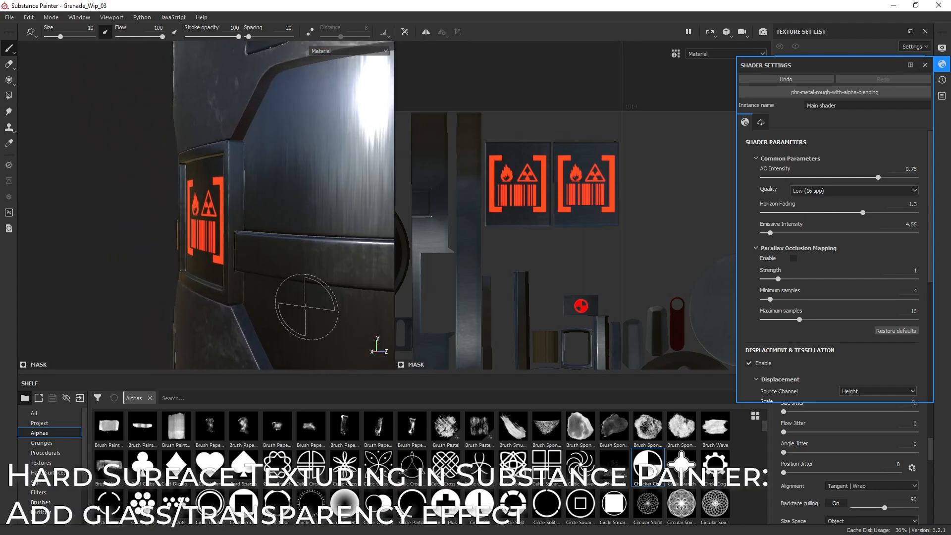
alt+drag(305, 308, 271, 221)
alt+middle_drag(272, 221, 297, 183)
alt+drag(310, 236, 281, 241)
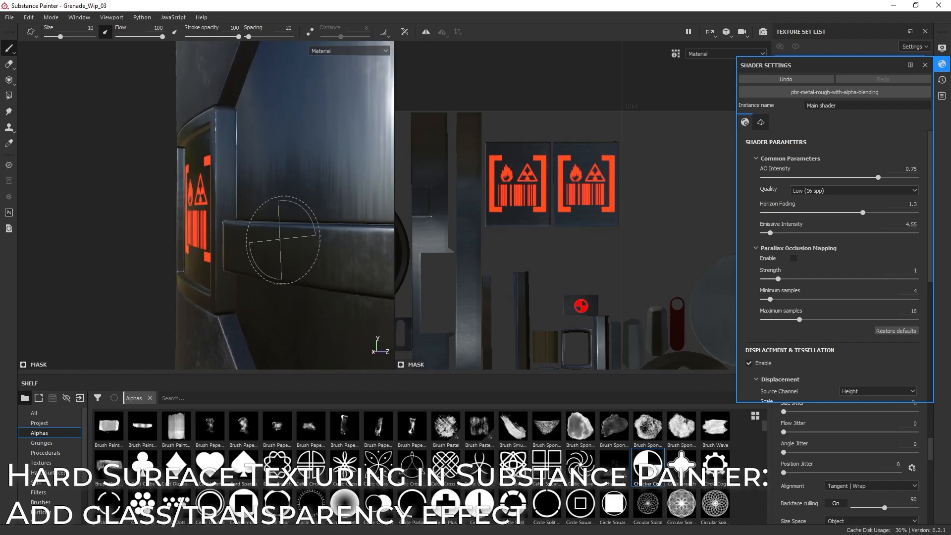
click(811, 94)
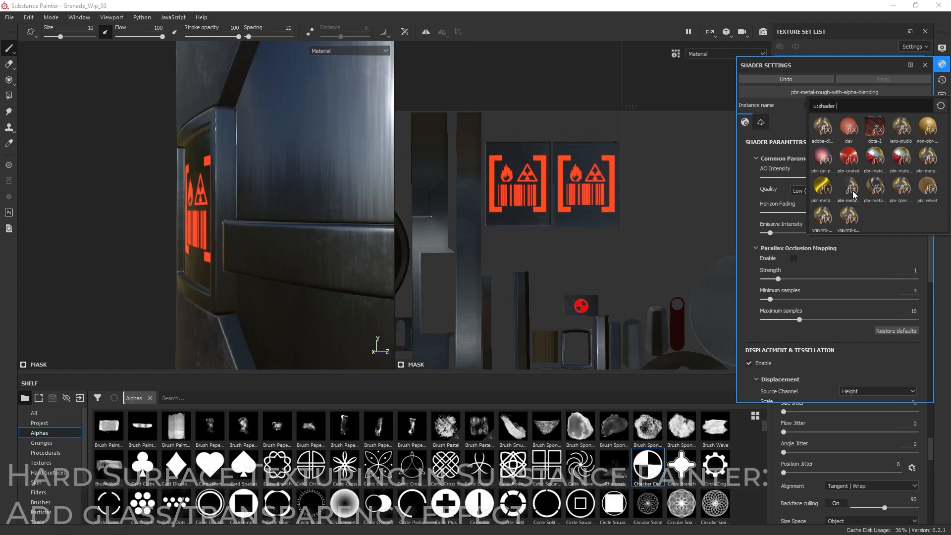
mouse_move(852, 195)
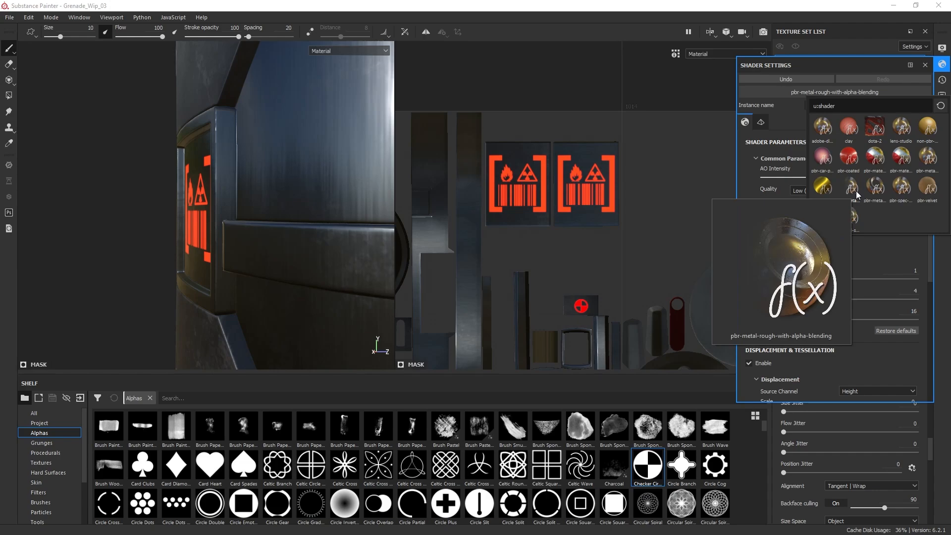
click(943, 272)
click(925, 65)
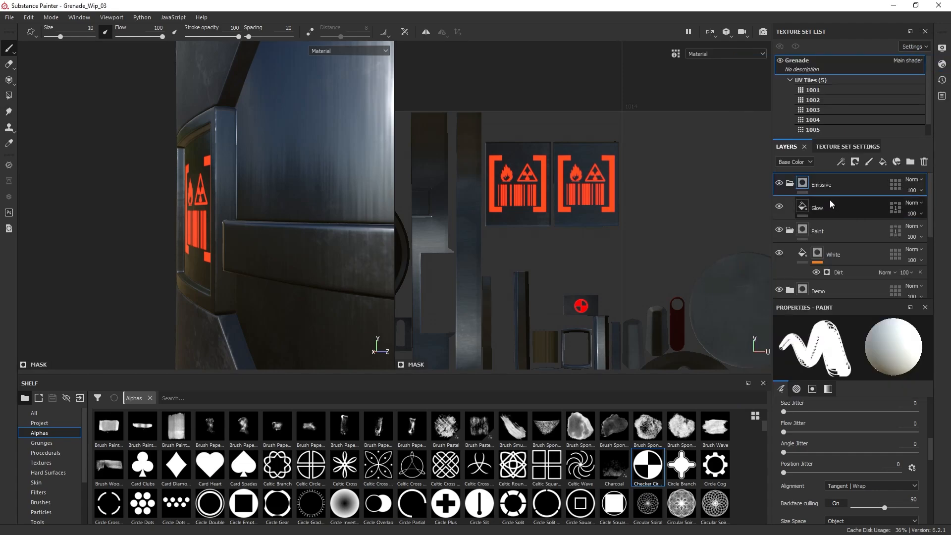
- Collapse the Emissive and Paint folders and hide the Emissive, Paint and Demo folders
click(789, 185)
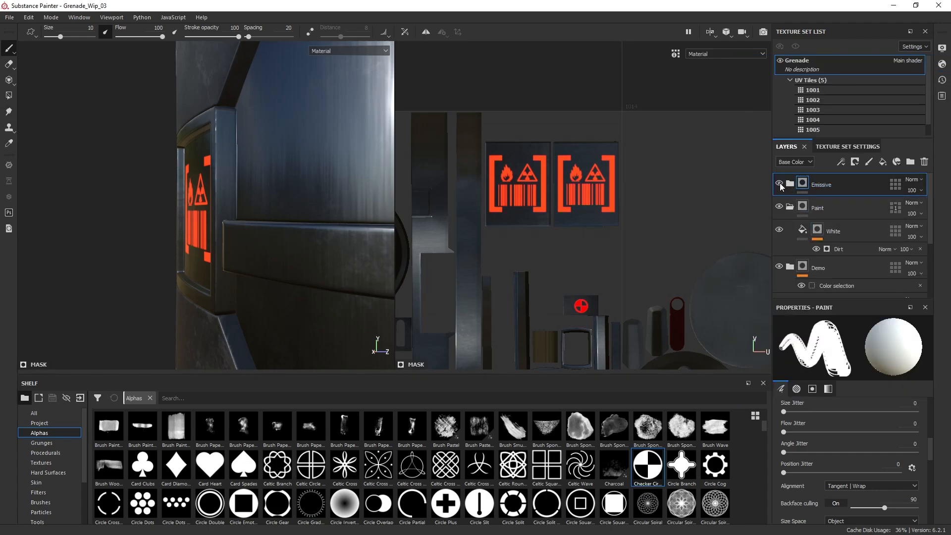
click(779, 229)
click(789, 207)
click(779, 230)
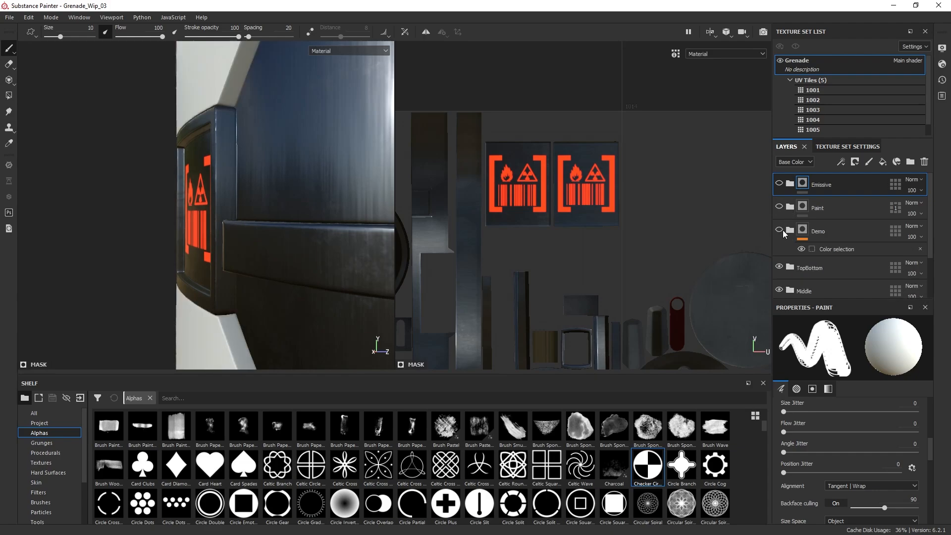
scroll(783, 236, down, 2)
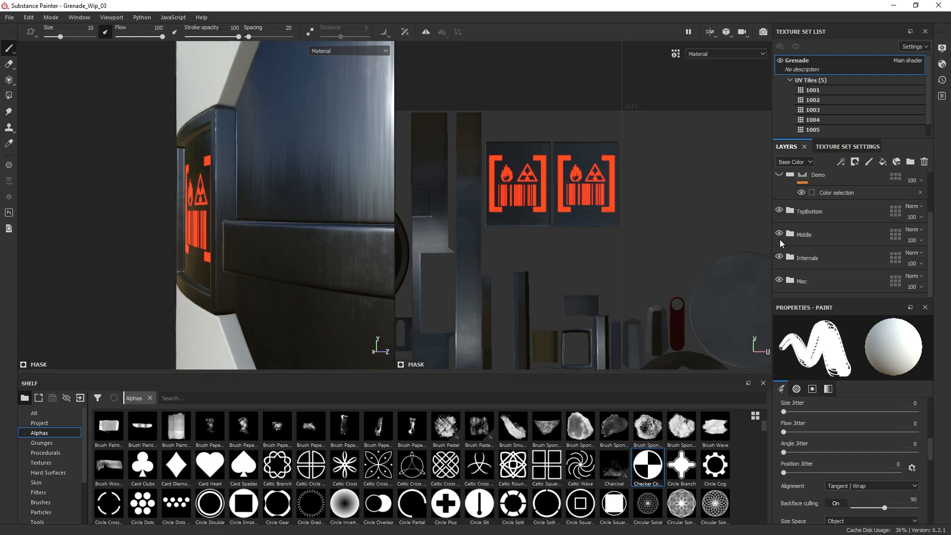
- Make the Metal Matte folder inside the TopBottom folder visible and collapse its Metal Gloss folder
click(790, 212)
scroll(798, 251, down, 2)
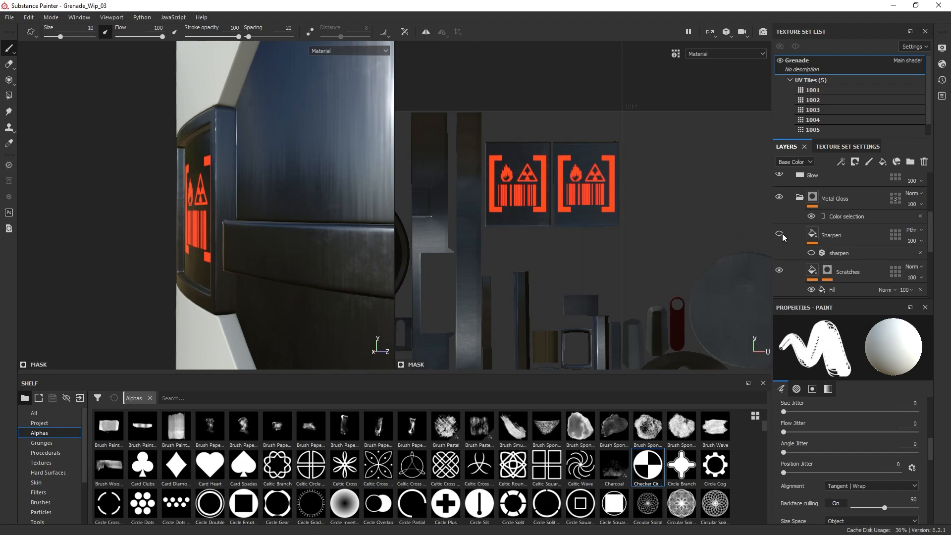
click(799, 198)
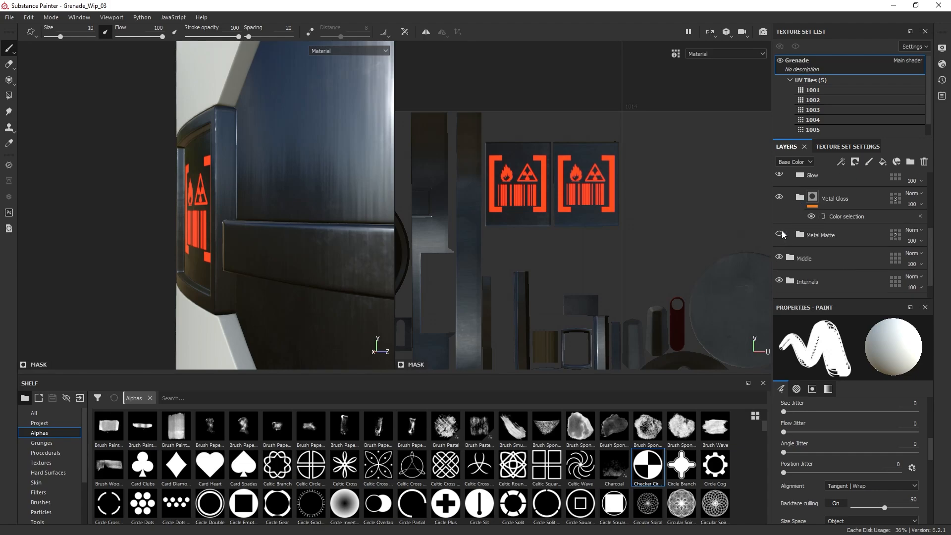
click(782, 232)
scroll(812, 213, up, 1)
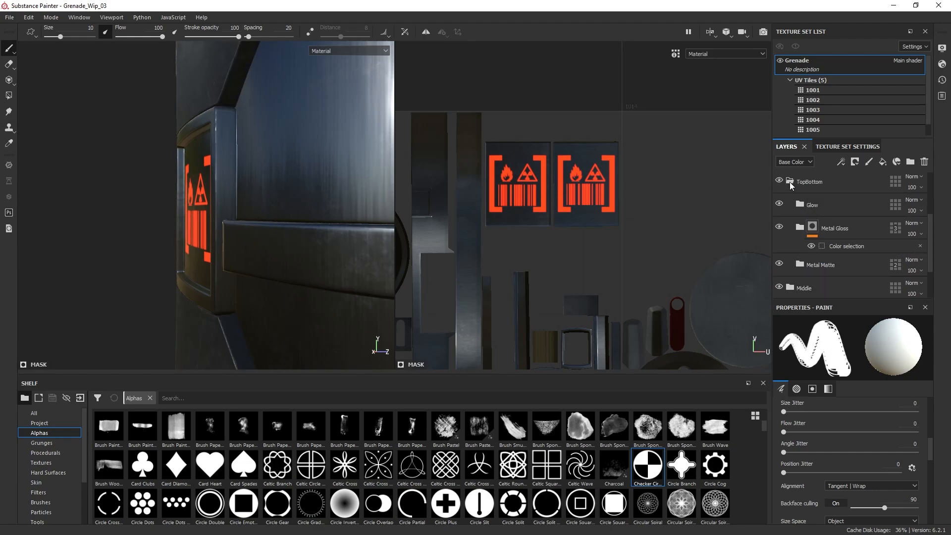
click(790, 183)
- Select the Glass fill layer in the Middle folder's Glass folder and check its Opacity channel
click(791, 235)
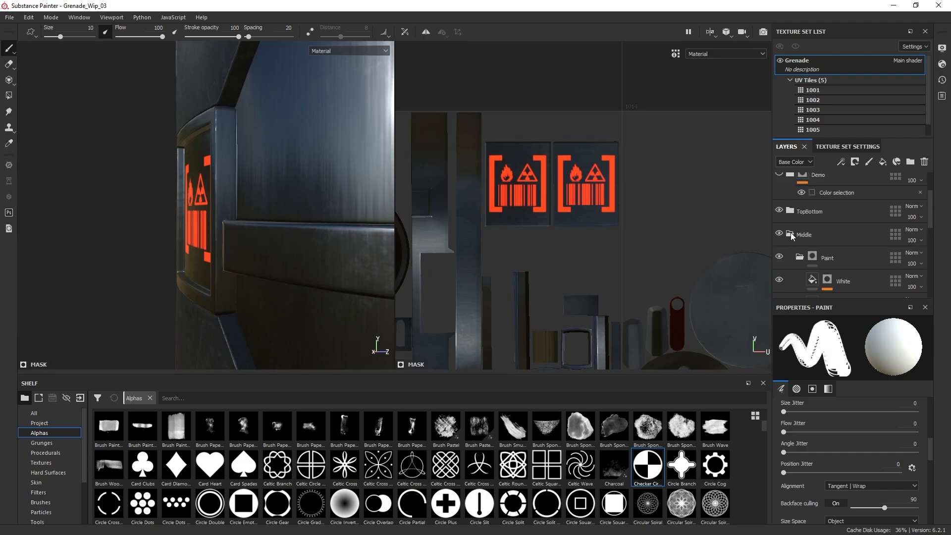
scroll(792, 228, down, 2)
click(800, 198)
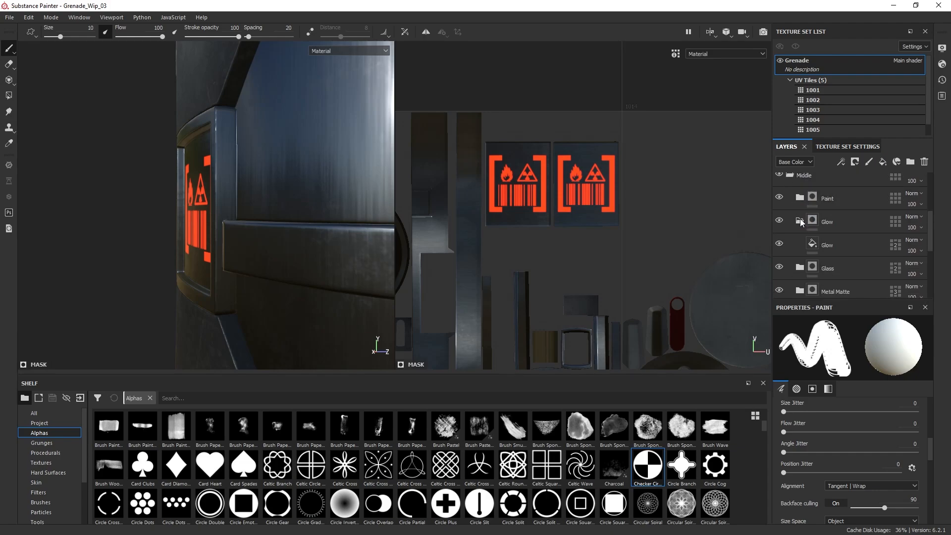
click(800, 221)
click(800, 243)
scroll(812, 244, down, 1)
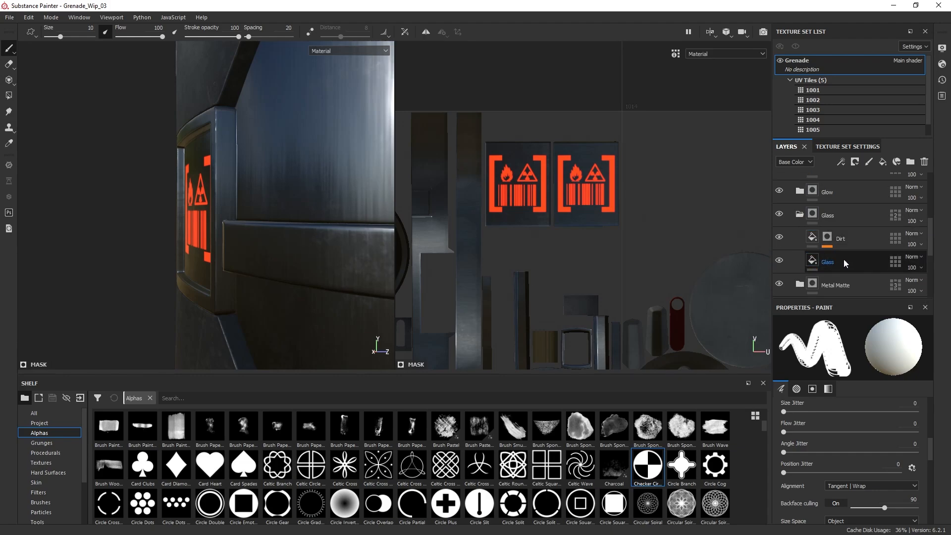
click(816, 261)
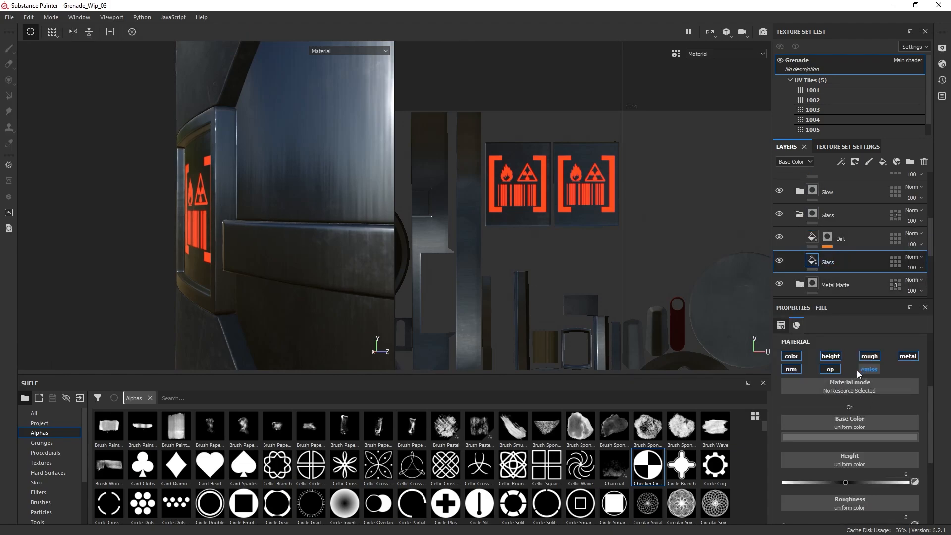
click(829, 369)
scroll(847, 445, down, 5)
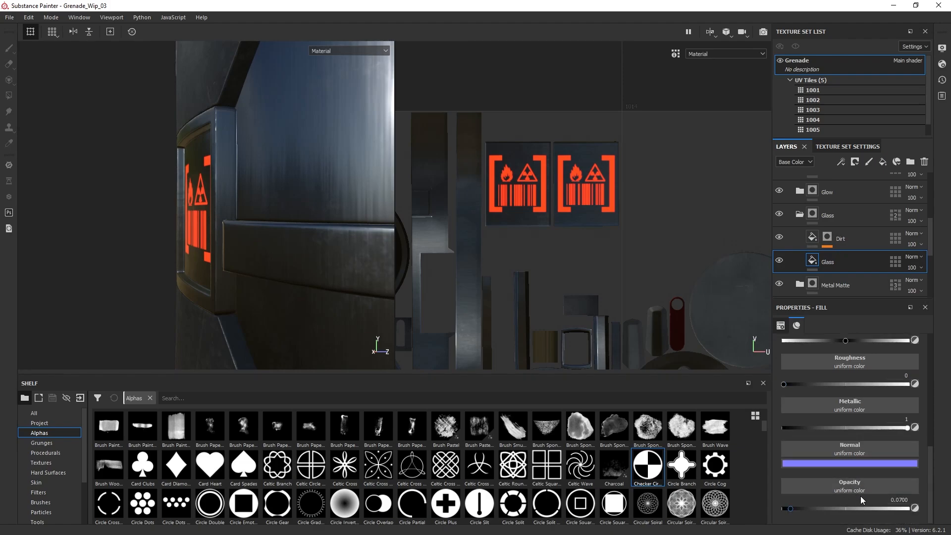
- Try an opacity of 0.3191 on the Glass fill layer, undo it, and inspect the glass panel and whole grenade
alt+drag(90, 193, 146, 197)
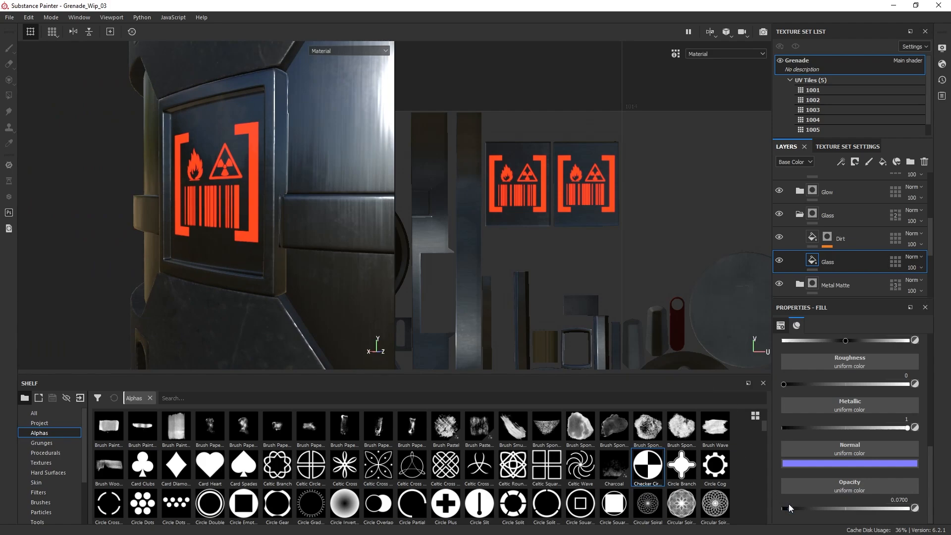
drag(789, 508, 824, 500)
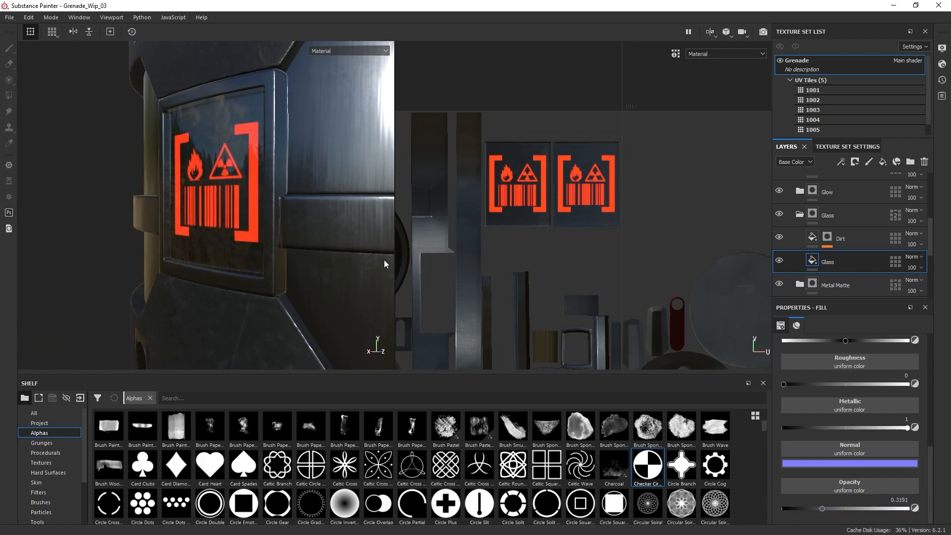
key(ctrl+z)
alt+drag(242, 251, 226, 217)
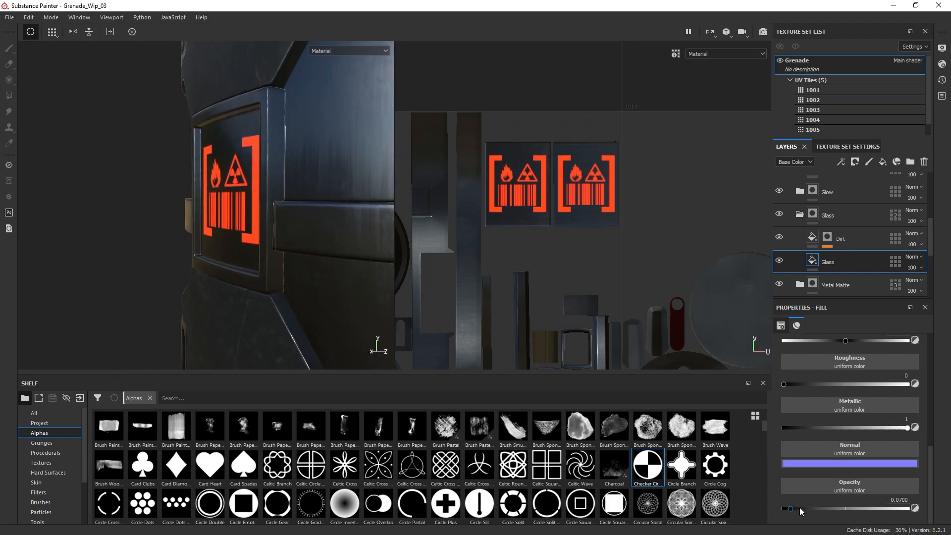
mouse_move(268, 239)
alt+mouse_down()
mouse_move(370, 263)
mouse_move(244, 137)
mouse_move(277, 200)
mouse_move(270, 212)
mouse_move(330, 257)
mouse_move(262, 233)
alt+mouse_up()
alt+middle_drag(261, 232, 272, 229)
alt+right_drag(272, 230, 293, 220)
alt+drag(293, 221, 274, 242)
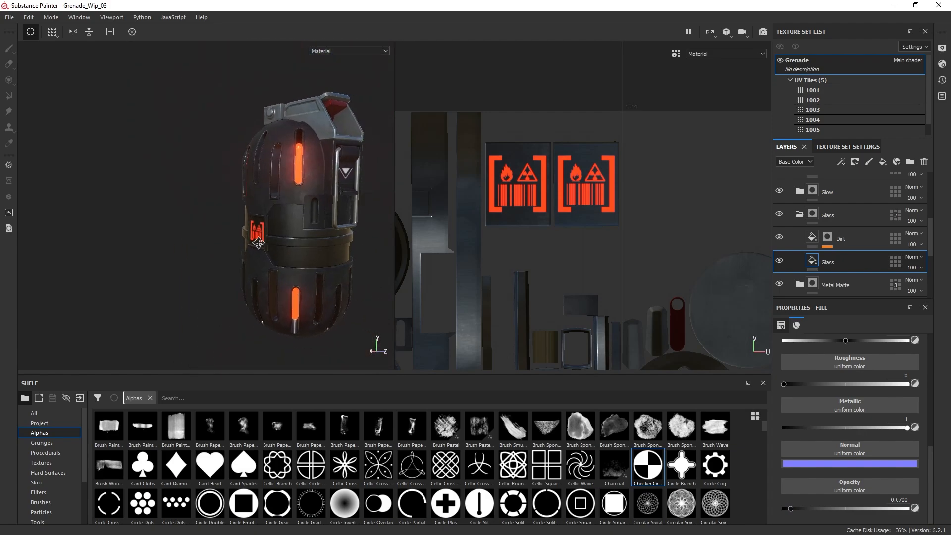
- Reframe the whole grenade, check the channel list in its texture set settings and return to the layer stack
alt+middle_drag(273, 243, 262, 242)
alt+right_drag(263, 242, 284, 237)
alt+middle_drag(284, 237, 232, 236)
alt+drag(233, 236, 240, 237)
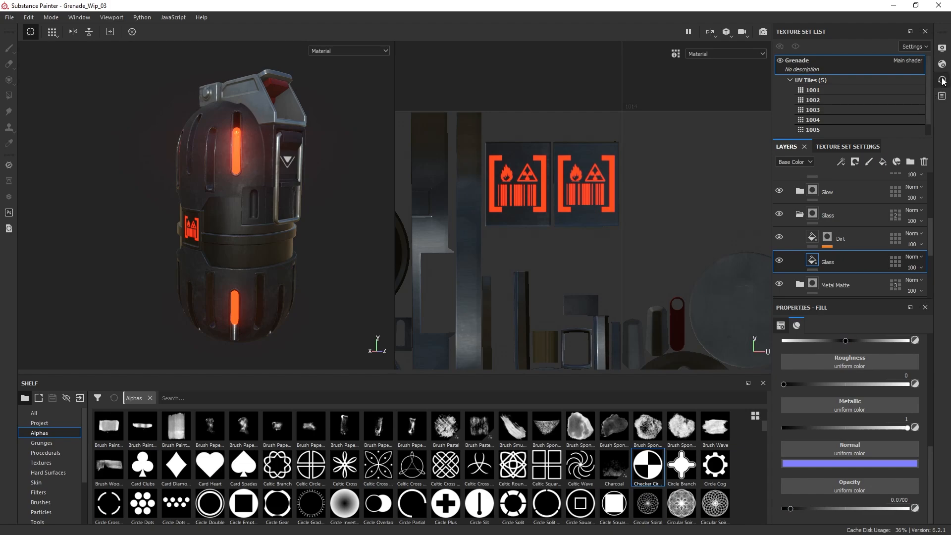
click(842, 146)
scroll(839, 263, down, 1)
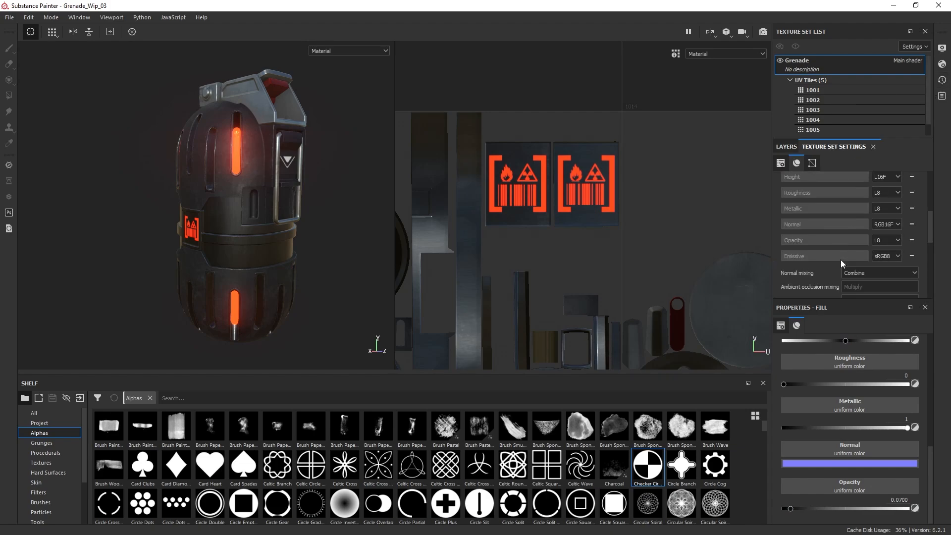
click(784, 146)
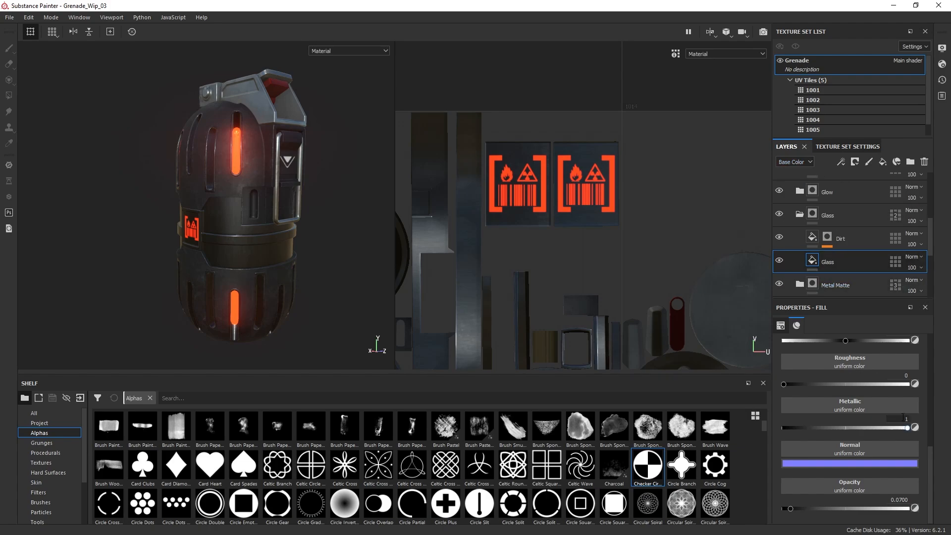
- Render the grenade with Iray and frame it off-centre against the outdoor environment
alt+drag(342, 212, 305, 220)
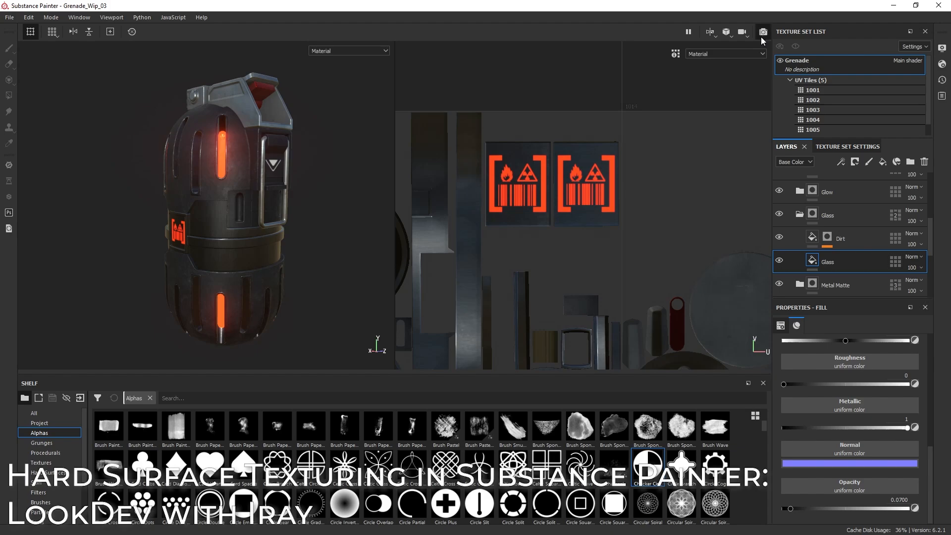
click(761, 34)
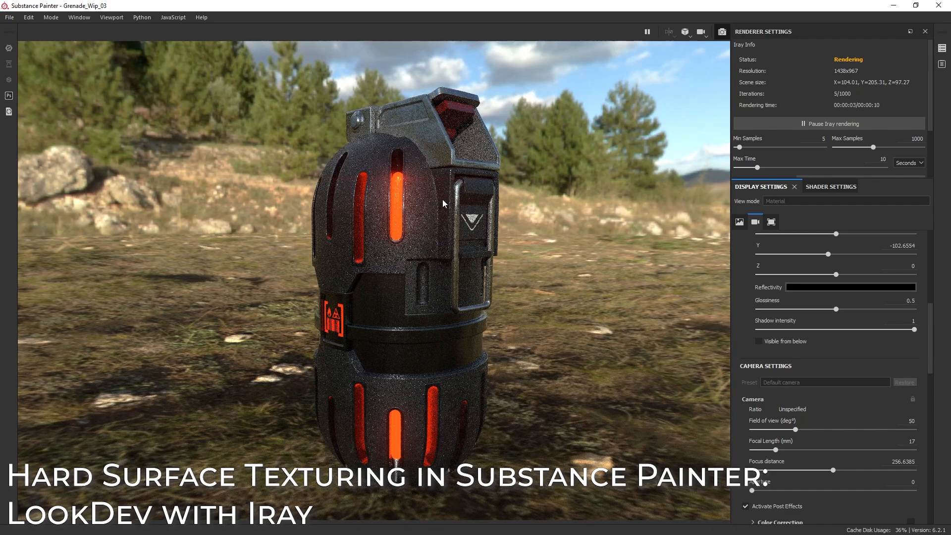
alt+drag(516, 257, 517, 276)
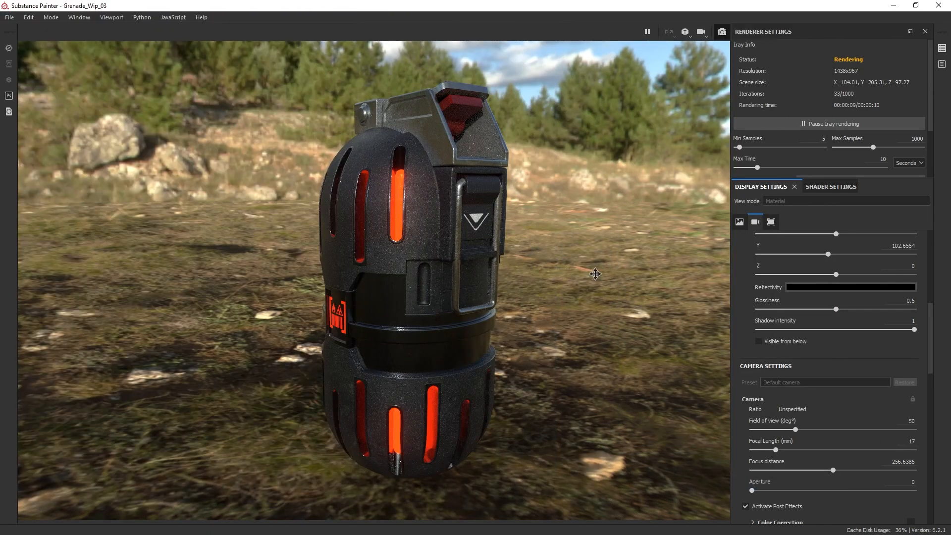
alt+middle_drag(543, 272, 637, 255)
alt+drag(637, 256, 626, 256)
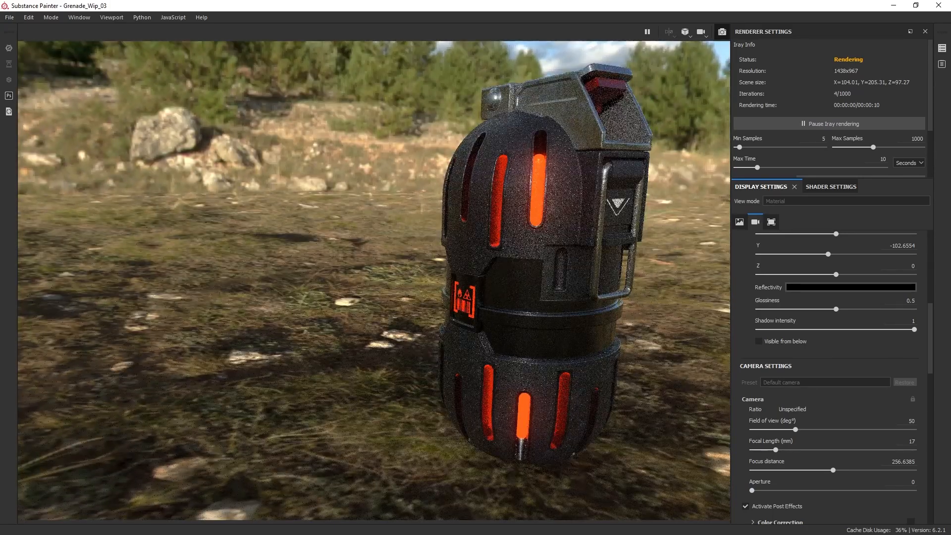
- Compare the Iray render with the grenade reference image and return to the painting view to inspect the model
key(alt+Tab)
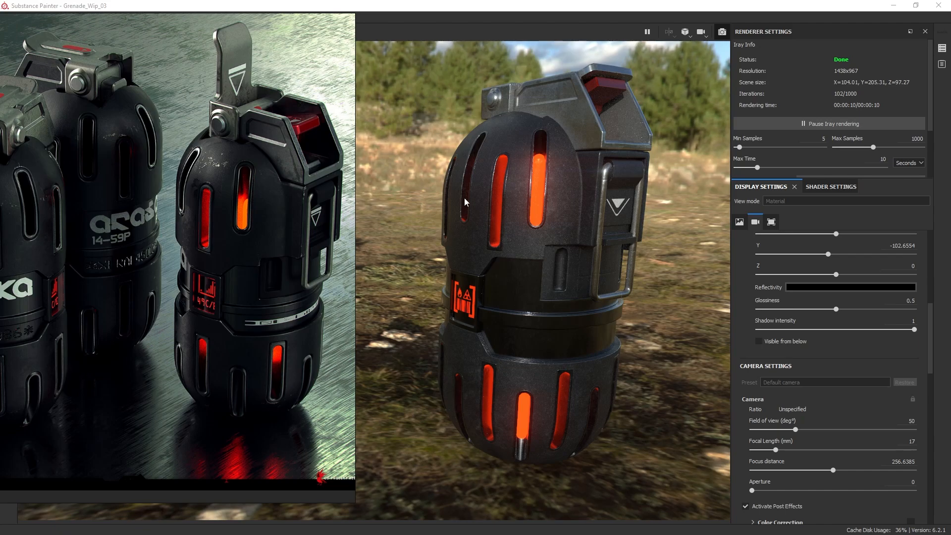
click(747, 5)
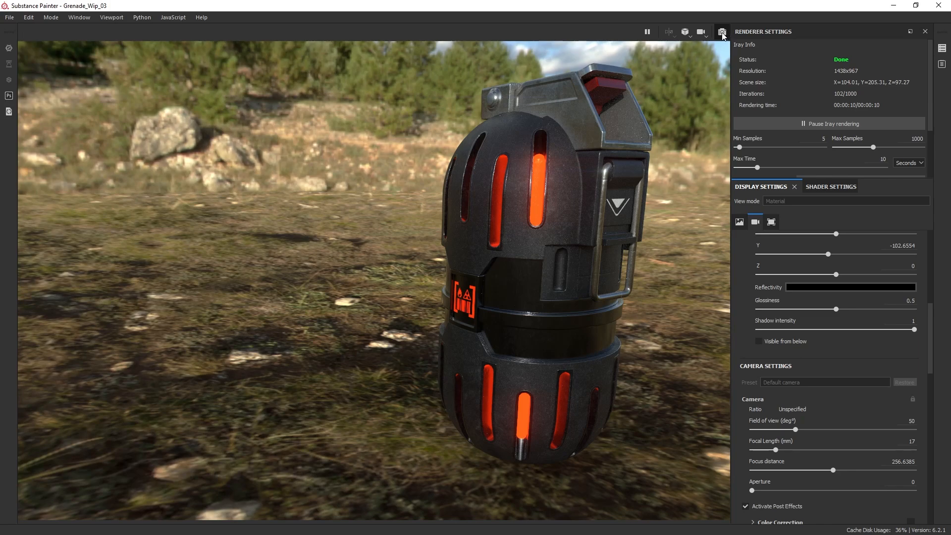
click(721, 32)
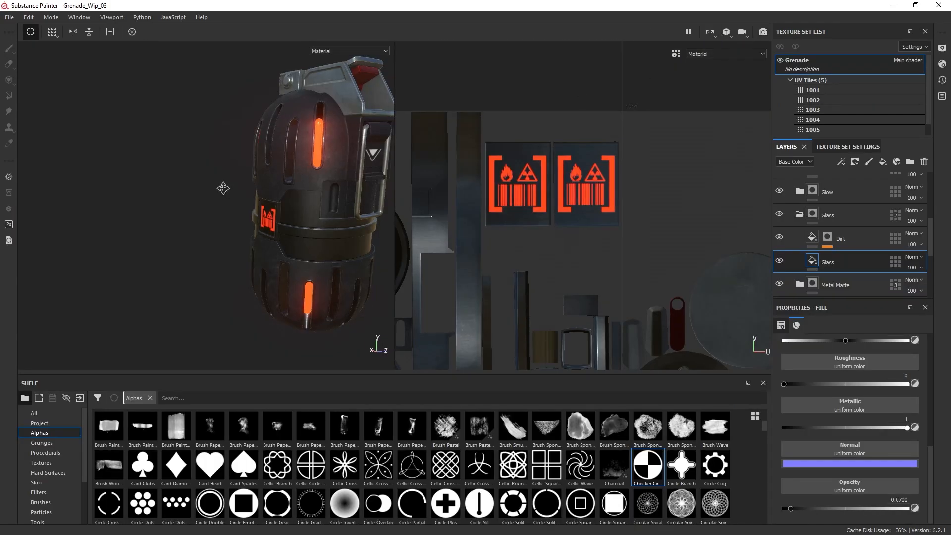
alt+drag(218, 184, 310, 206)
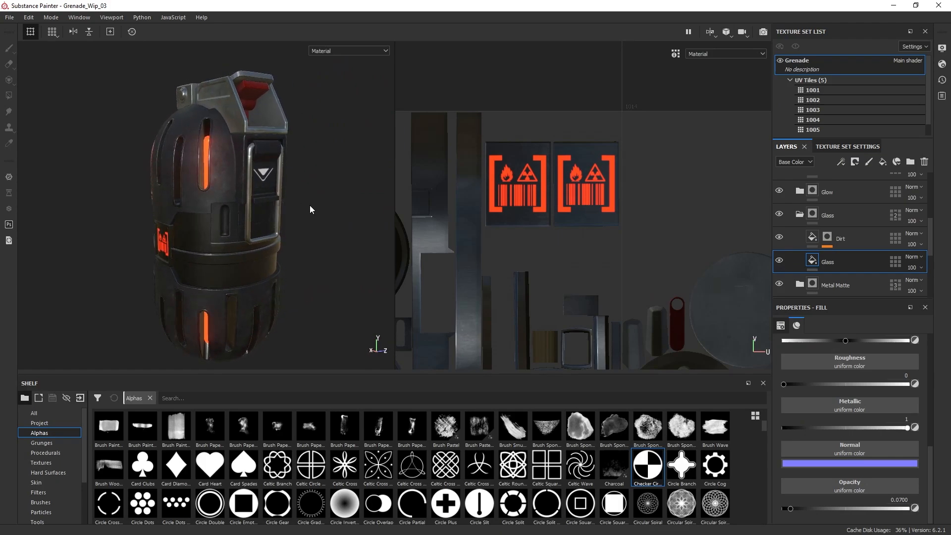